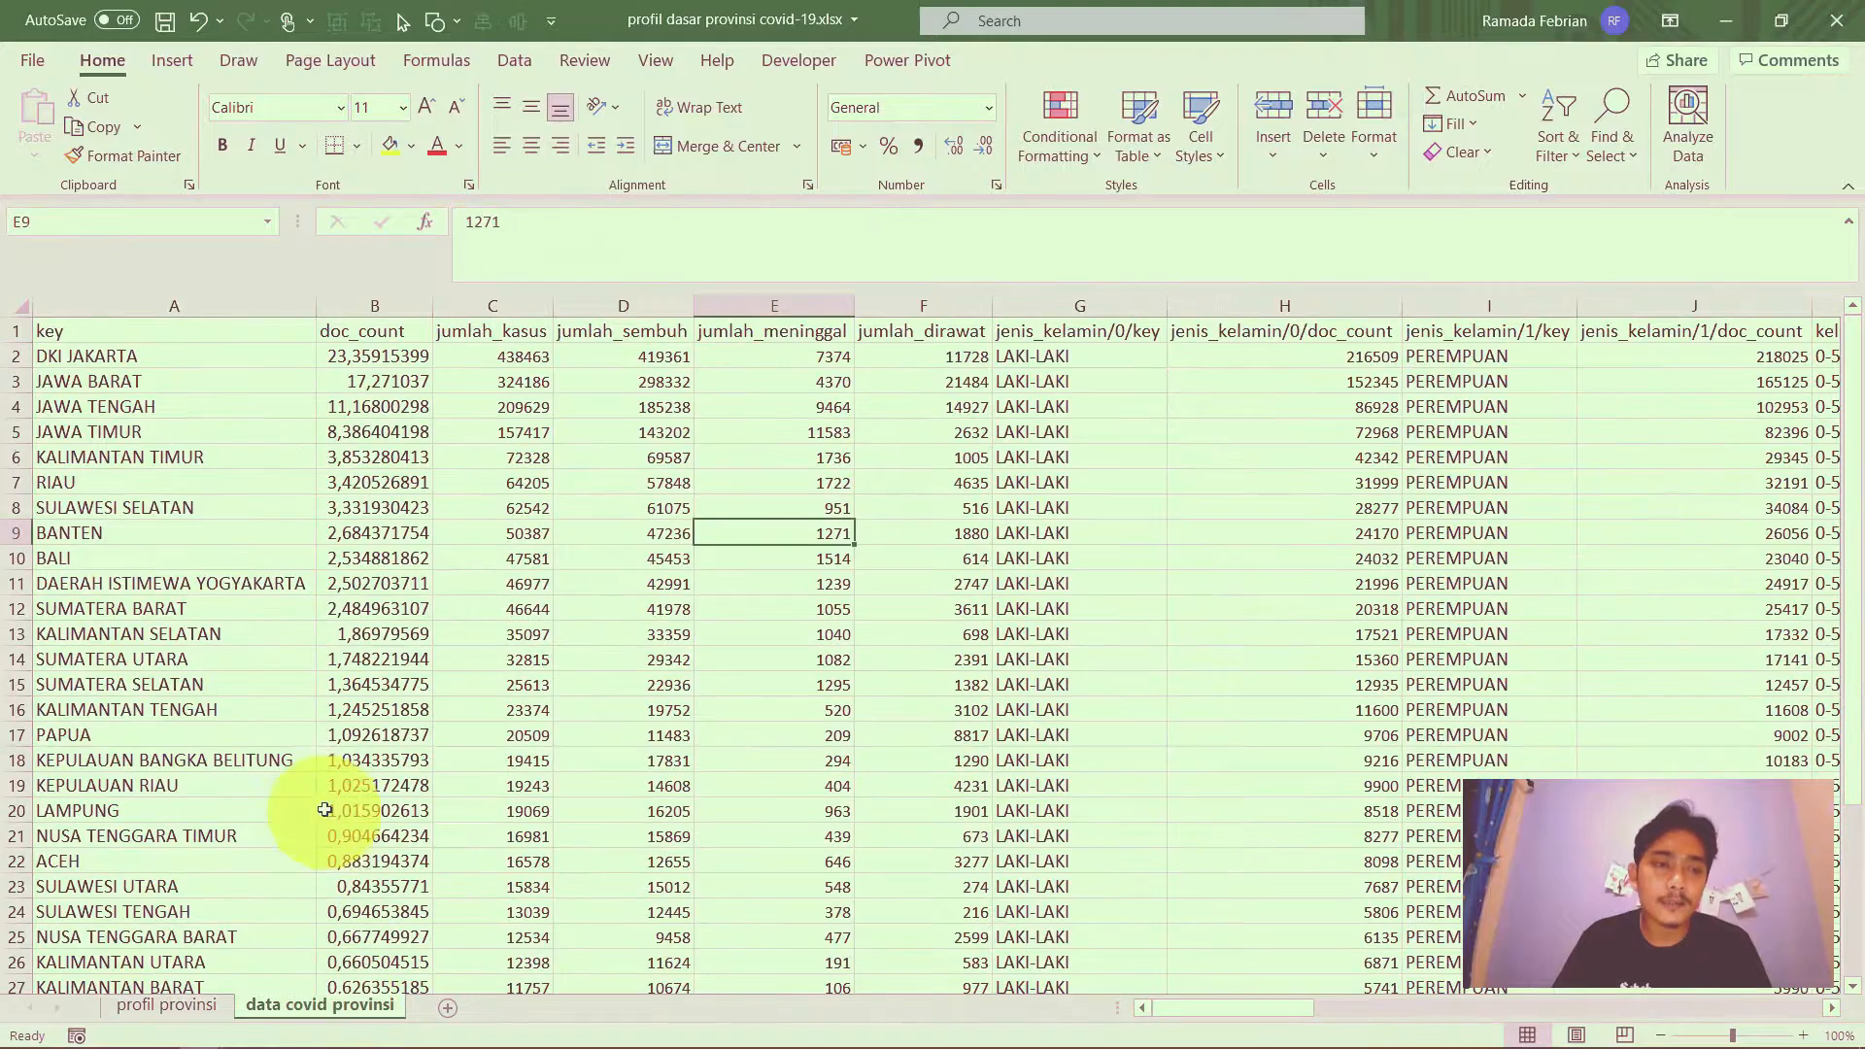
Look over the data covid provinsi sheet and return to the profil provinsi sheet
click(205, 858)
click(530, 862)
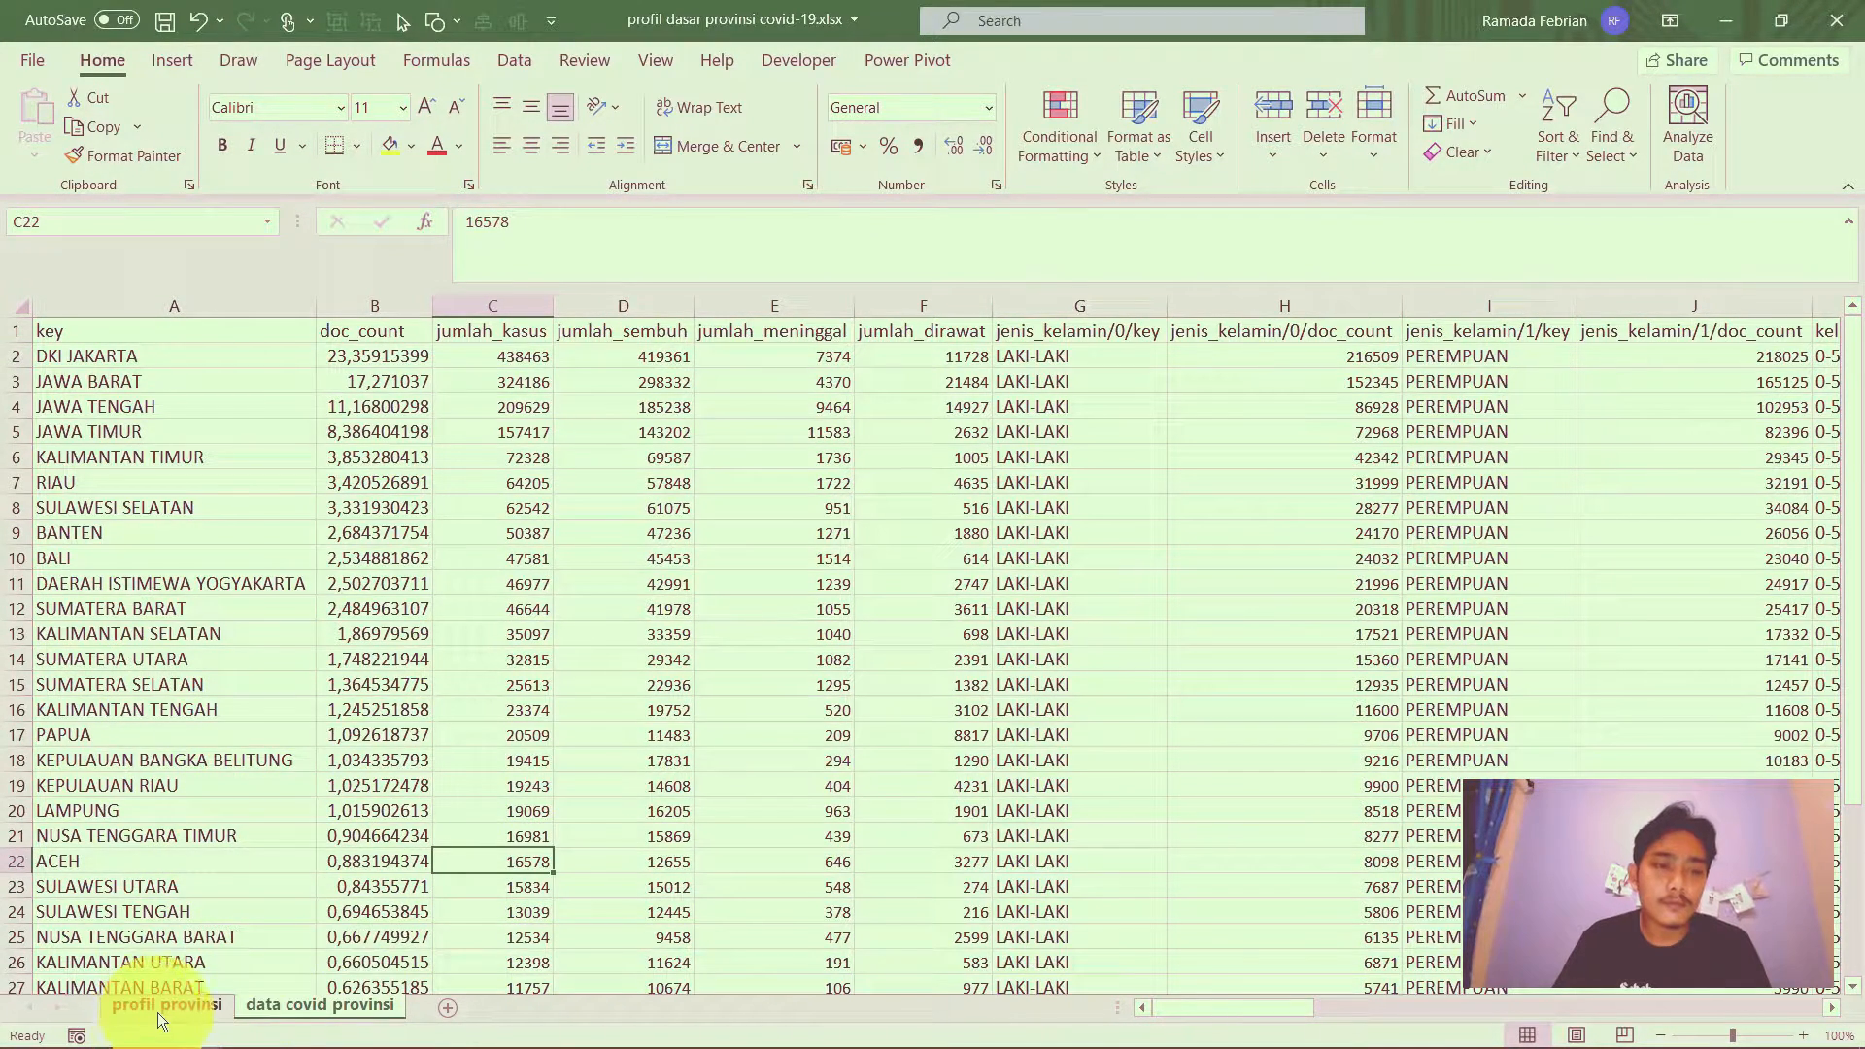
click(157, 1007)
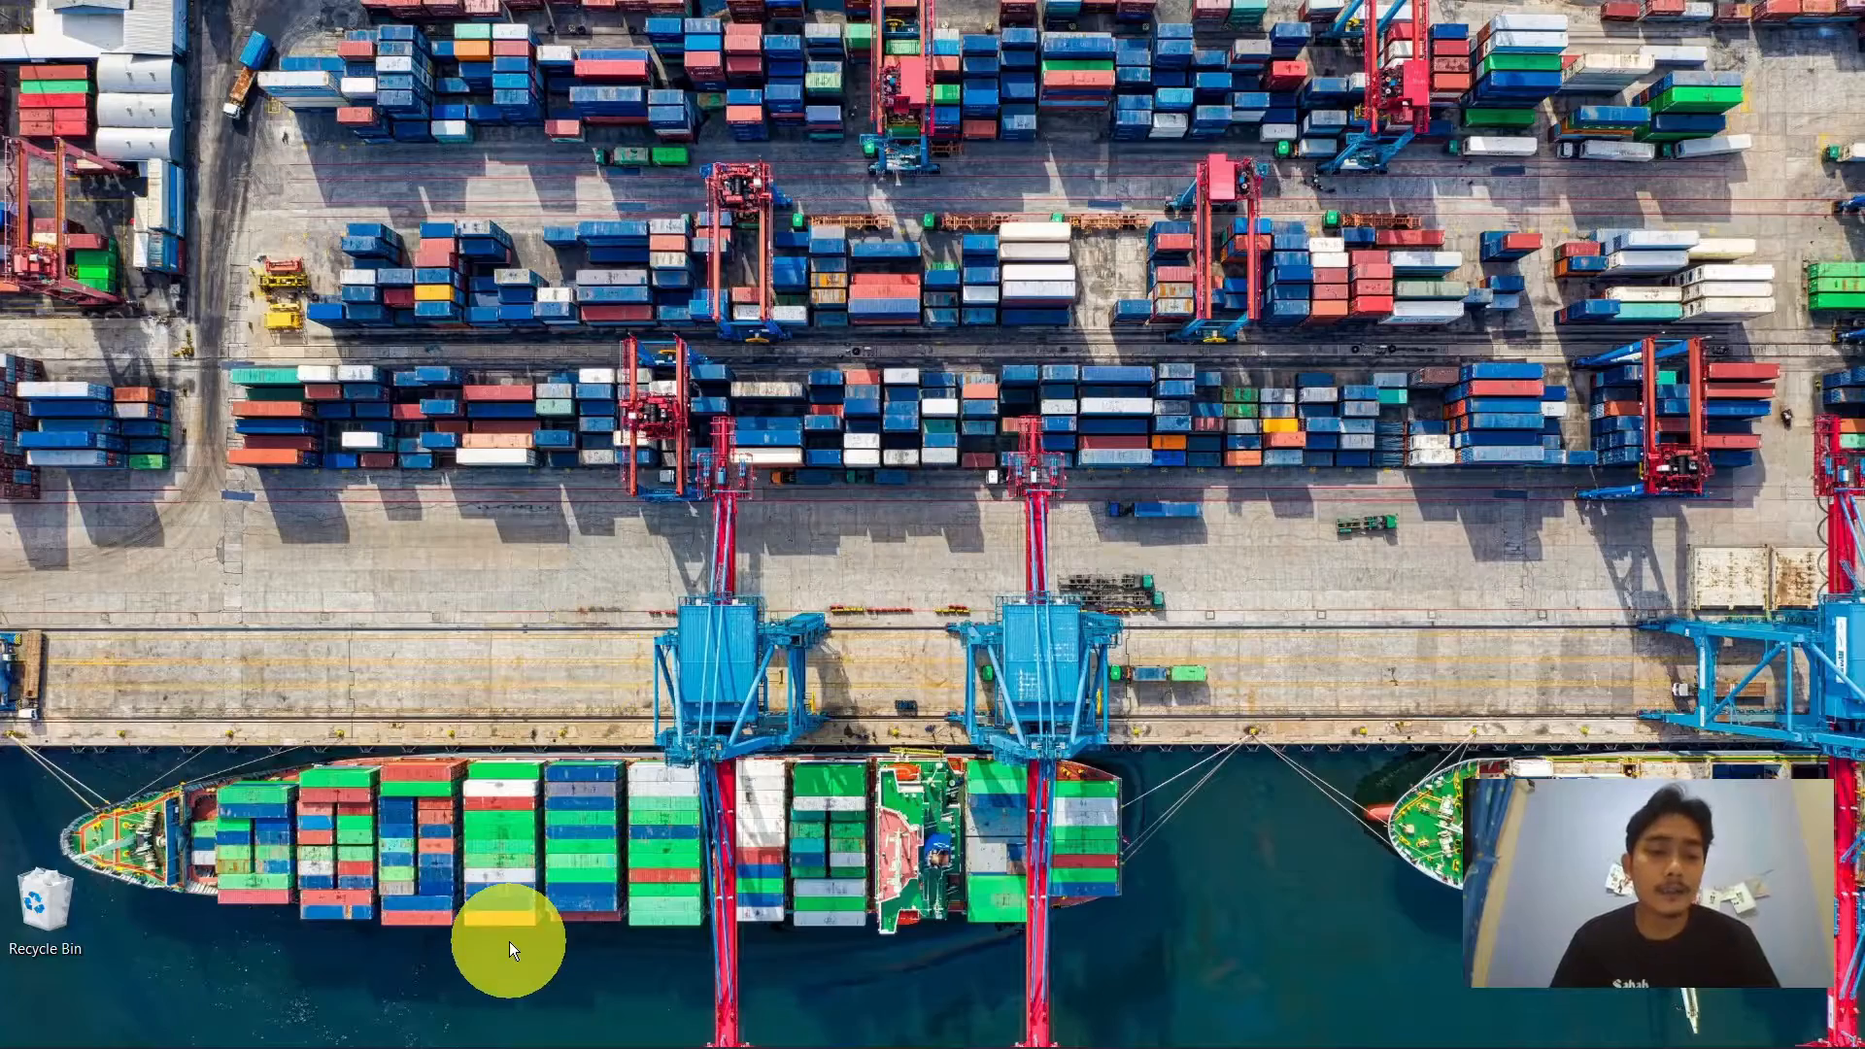
Bring up the workbook profil dasar provinsi covid-19.xlsx in Excel and view its data covid provinsi sheet
mouse_move(368, 1043)
mouse_move(199, 1037)
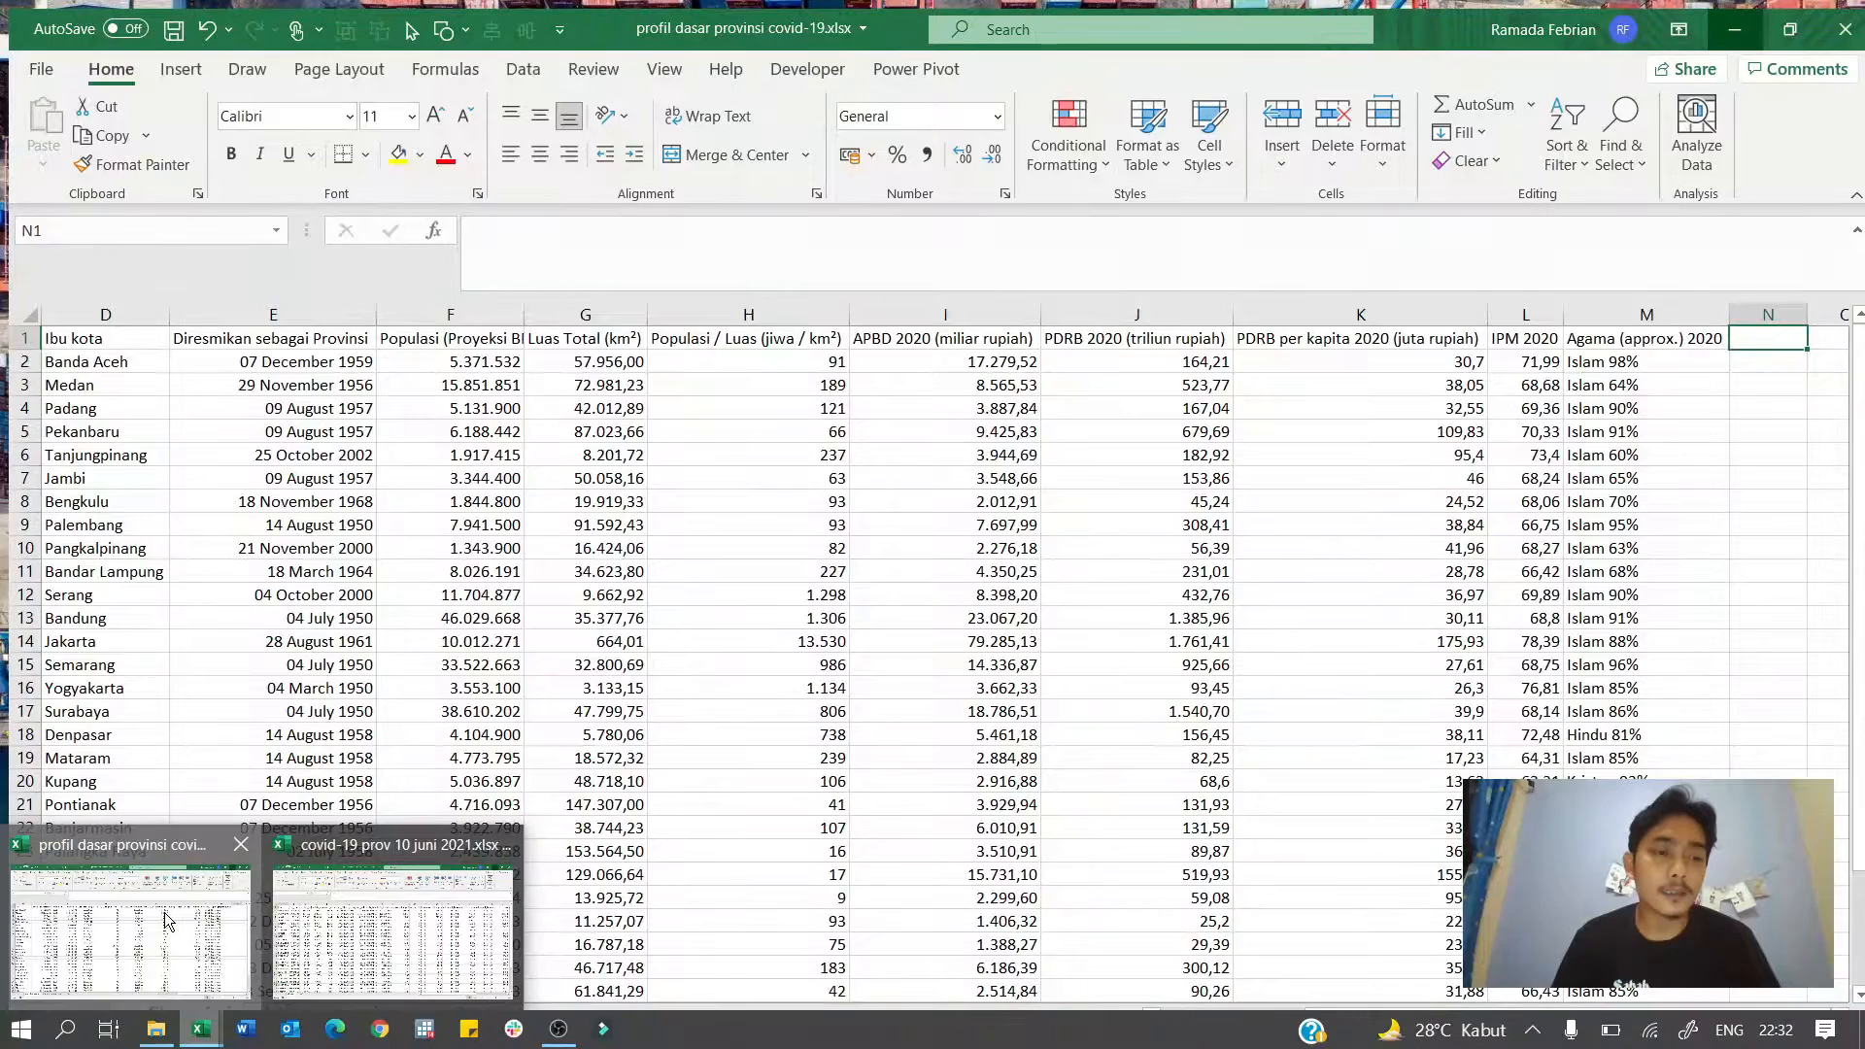
click(165, 918)
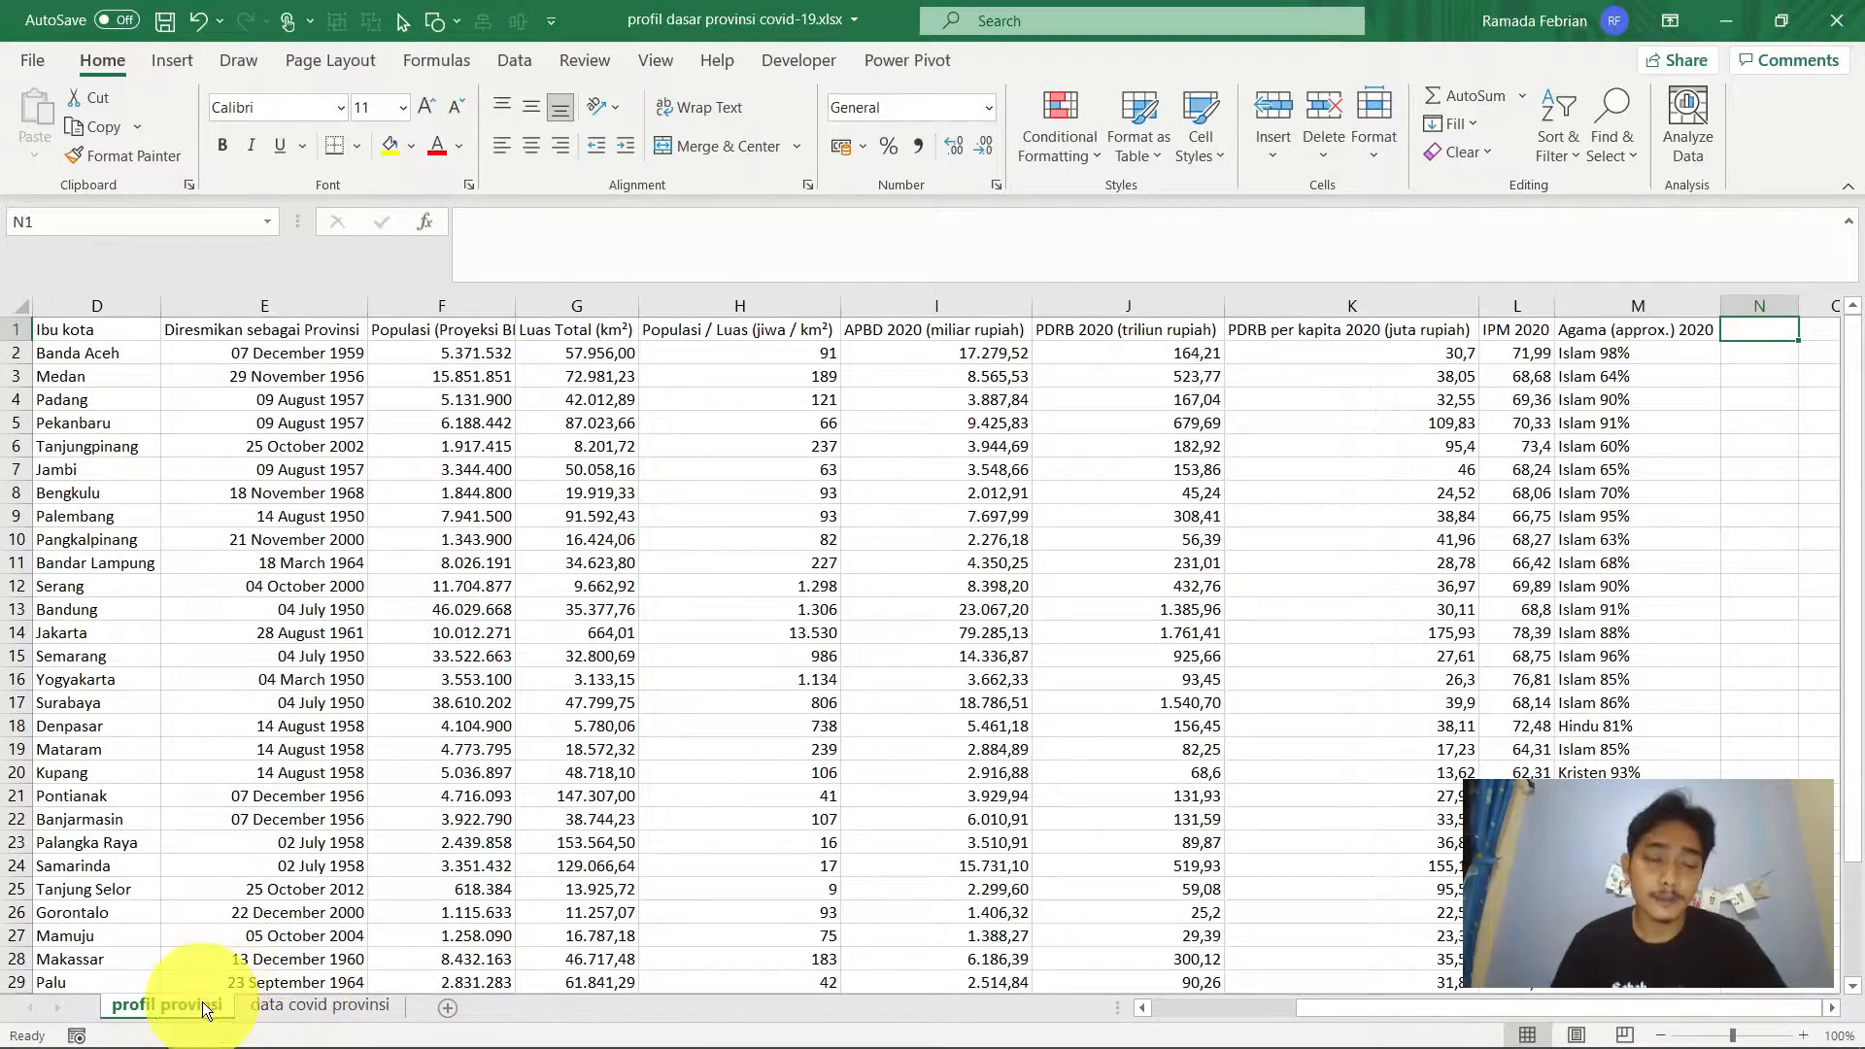
click(331, 1005)
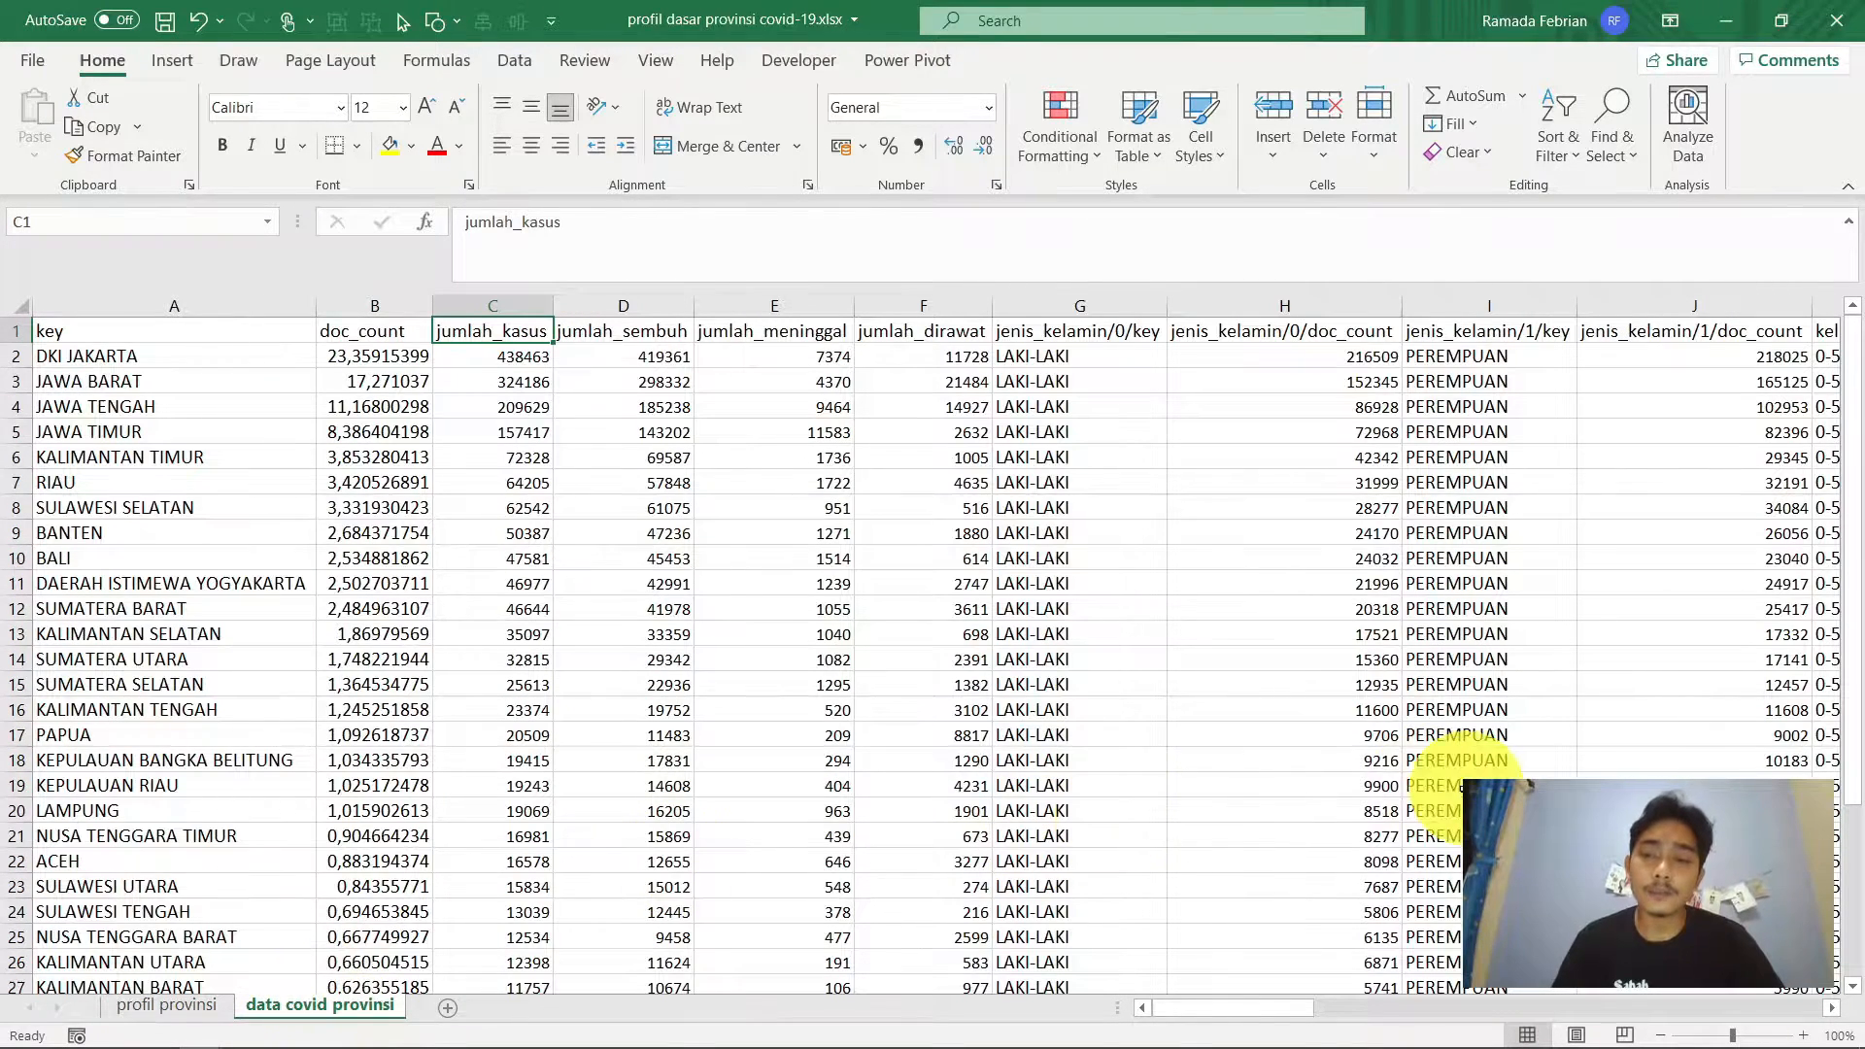
click(1320, 538)
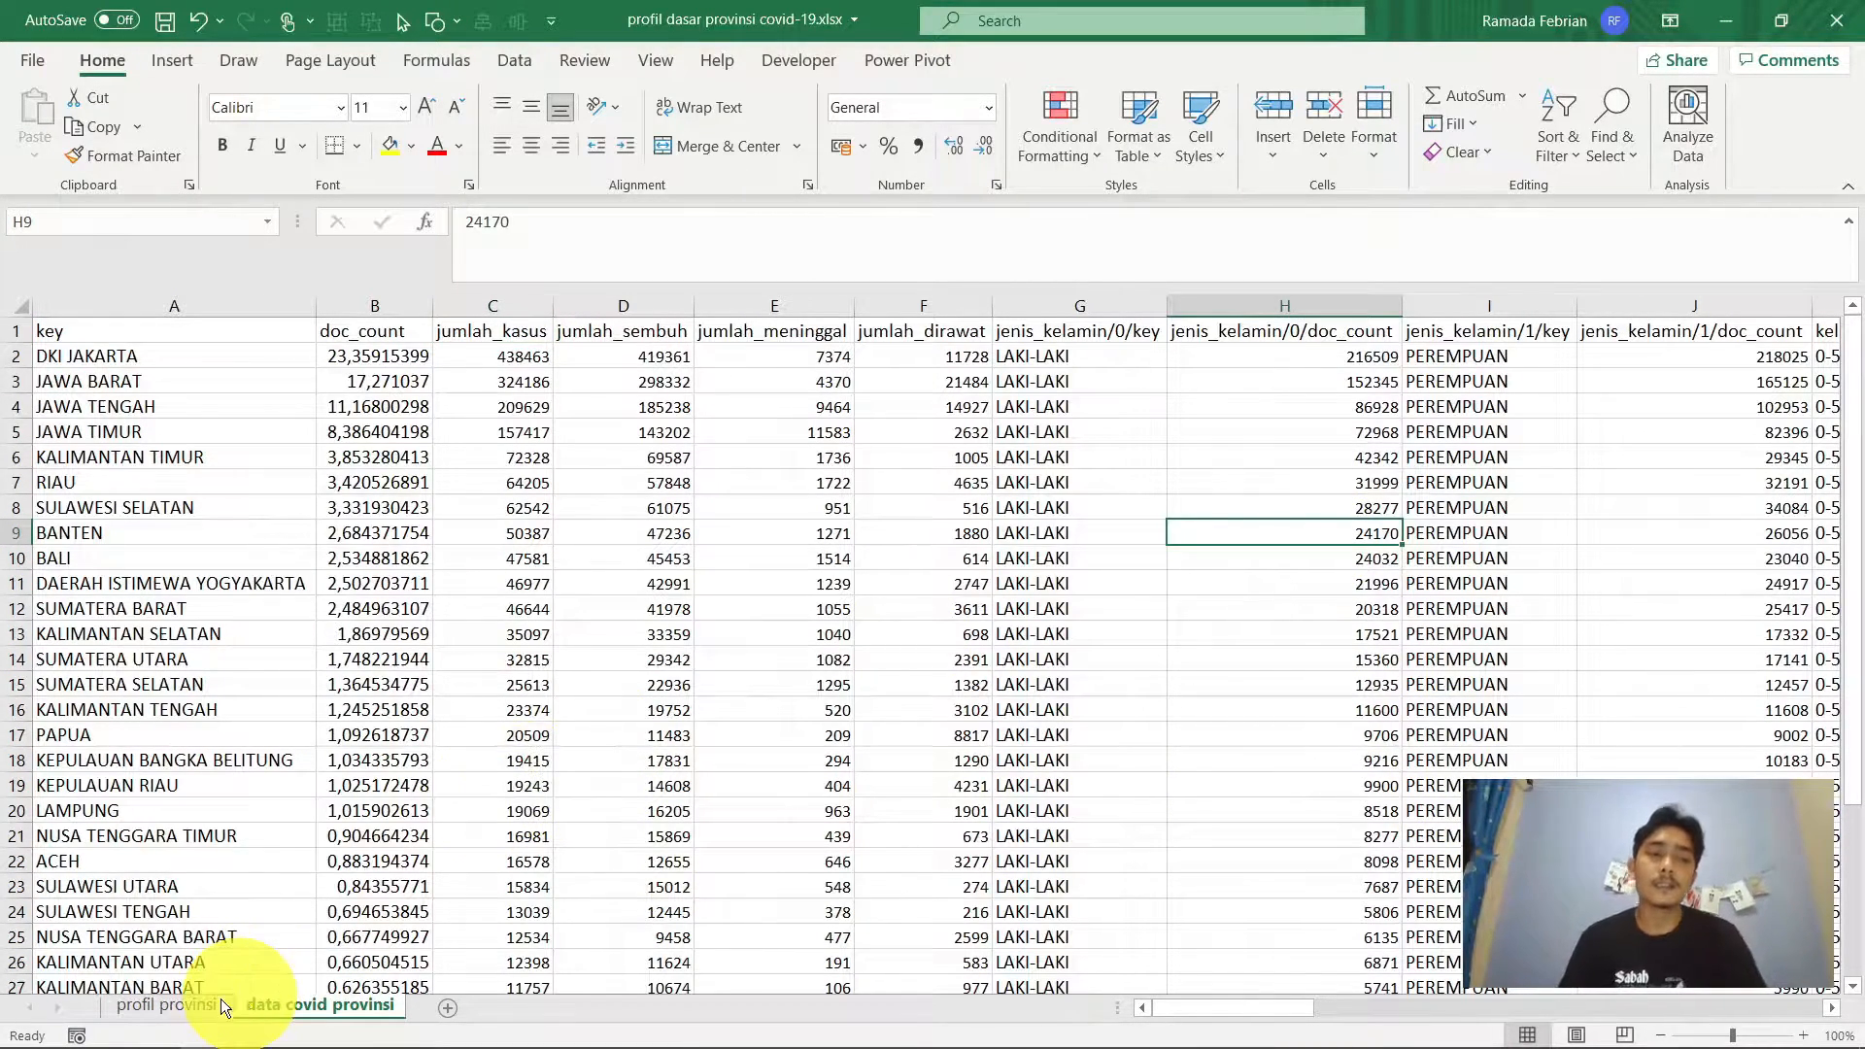
Examine the column headings of the profil provinsi sheet from Pulau to the empty column after Agama (approx.) 2020
click(192, 1005)
click(703, 521)
key(ctrl+Up)
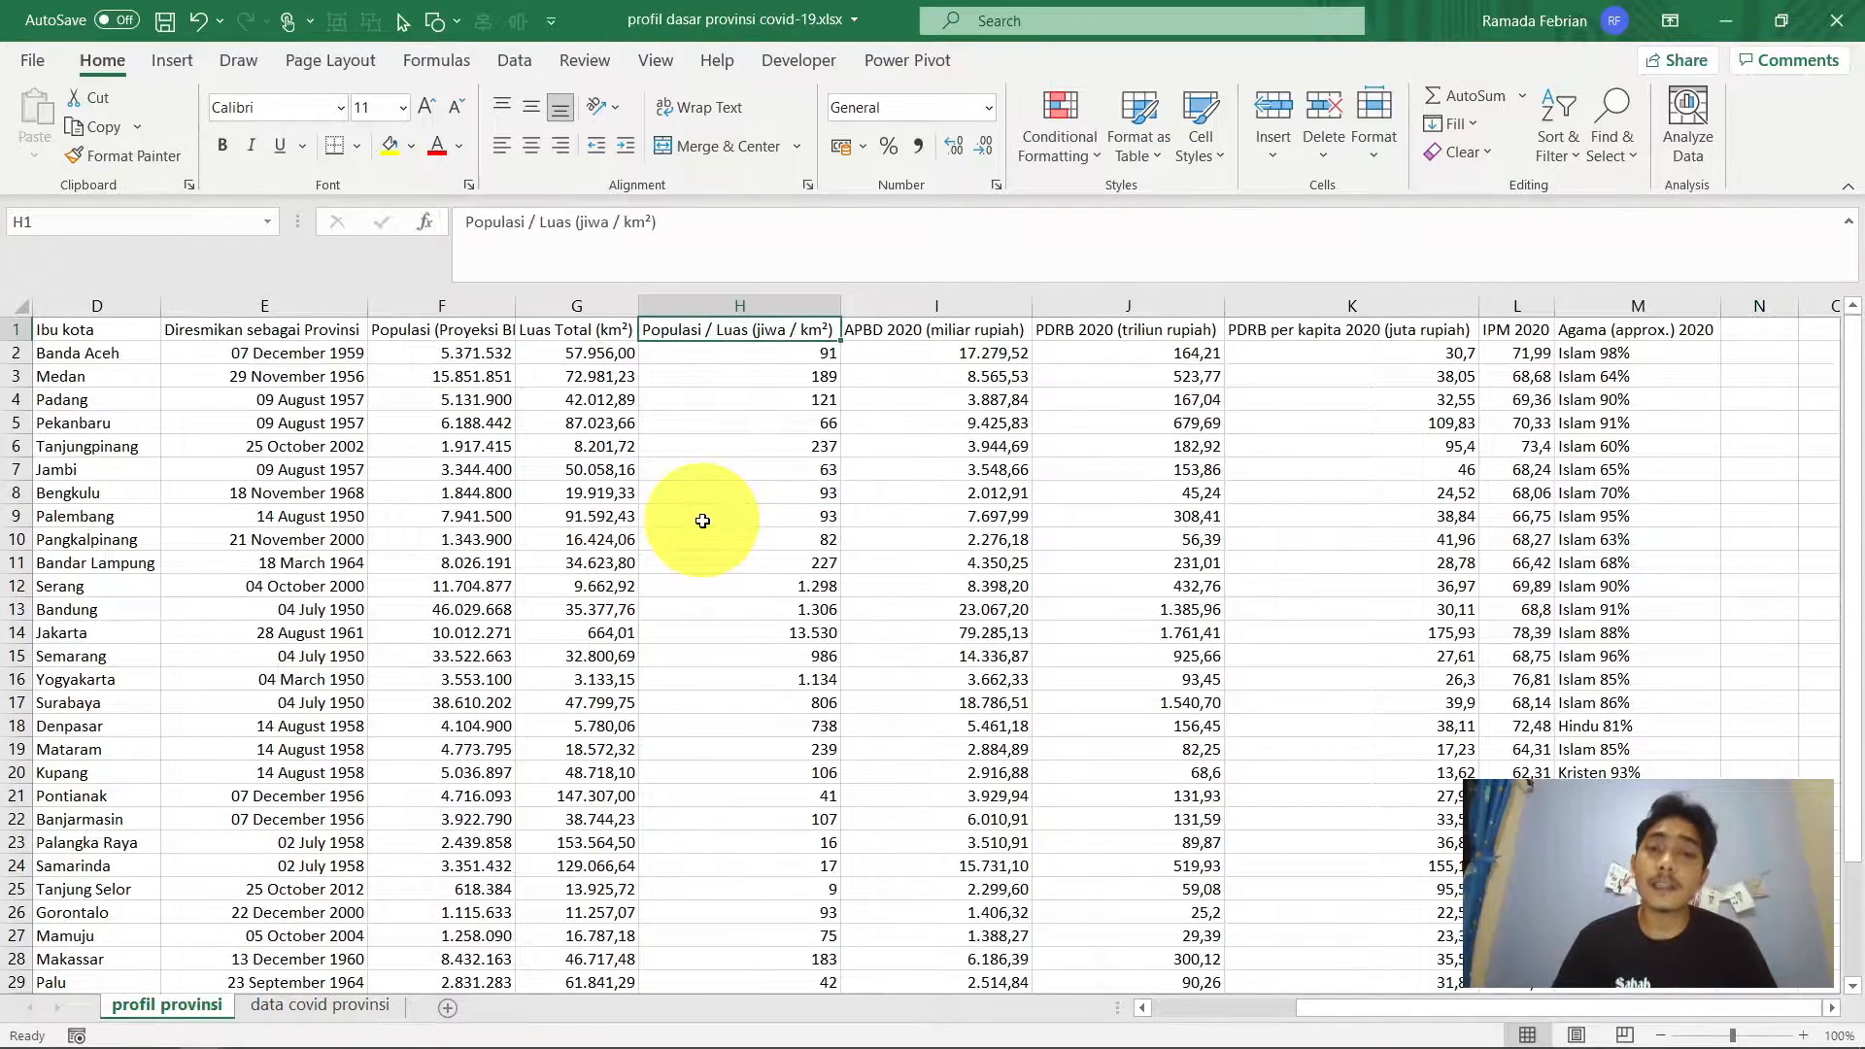
key(ctrl+Right)
key(ctrl+Left)
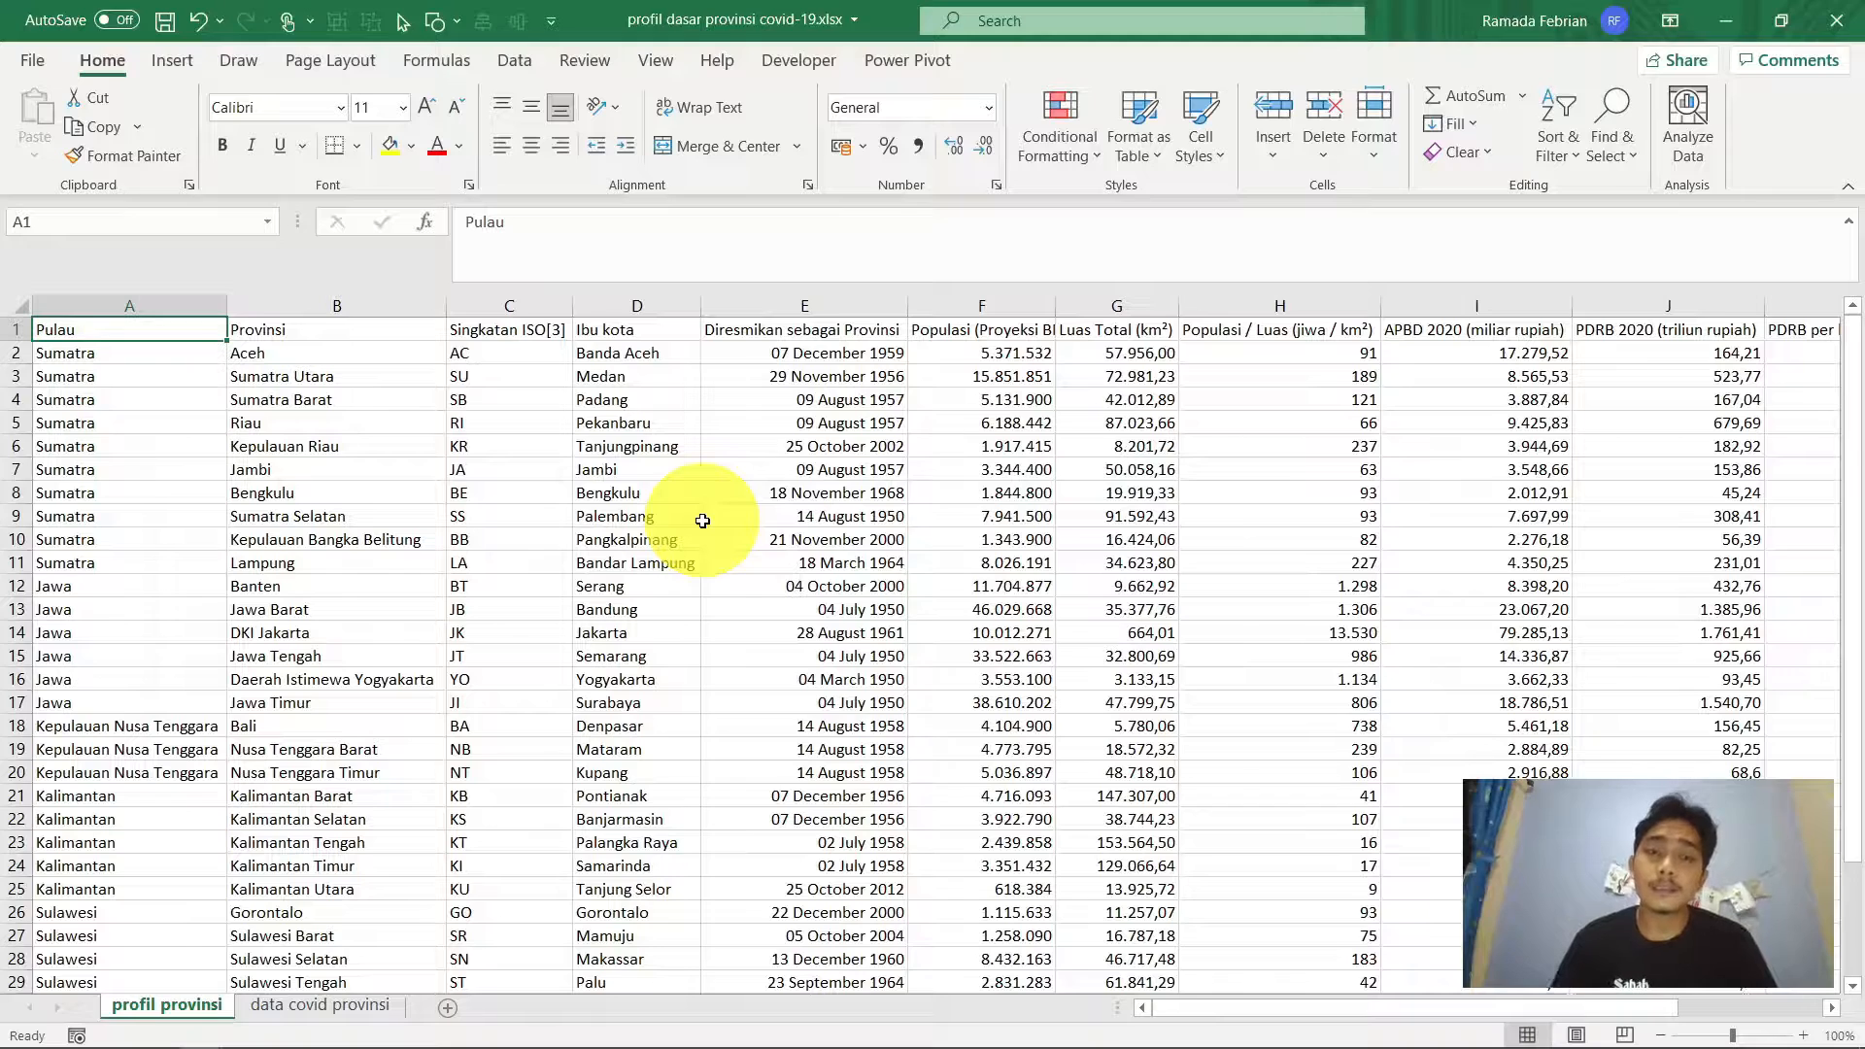
key(Right)
key(Right)
key(Right)
key(Right)
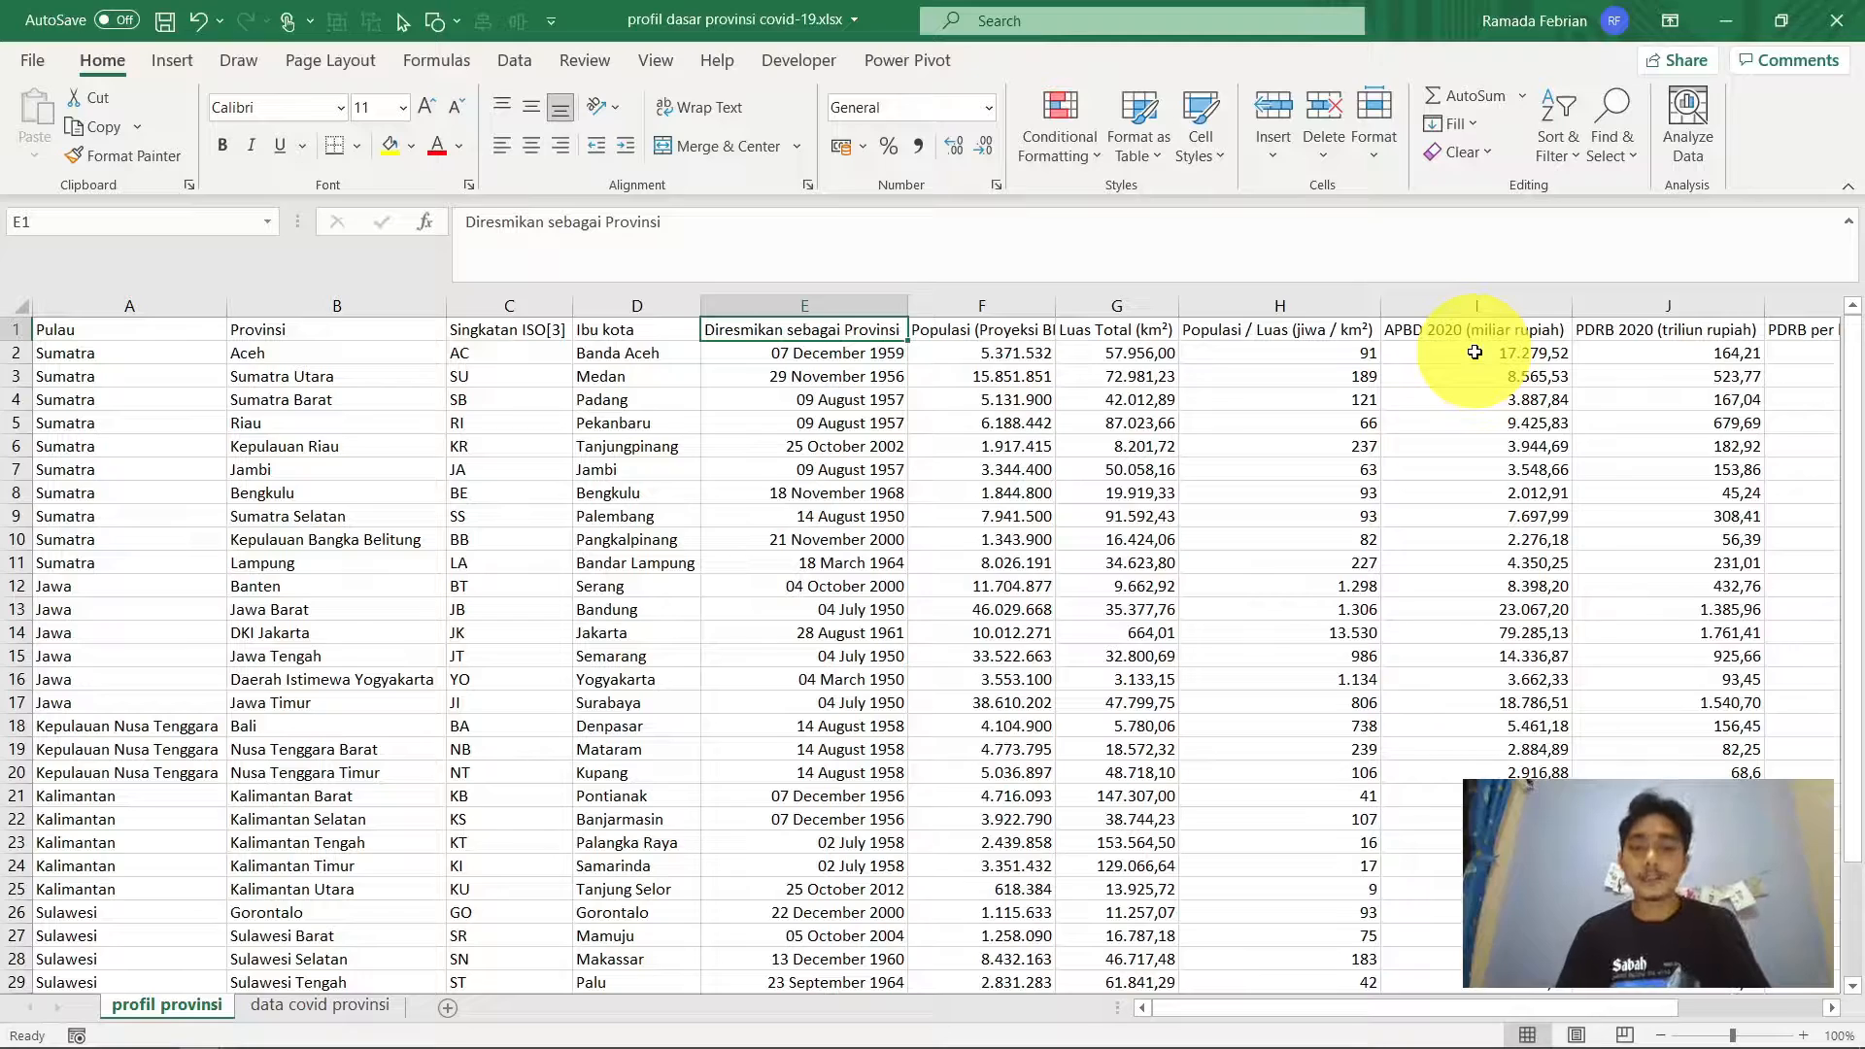
key(ctrl+Right)
key(Right)
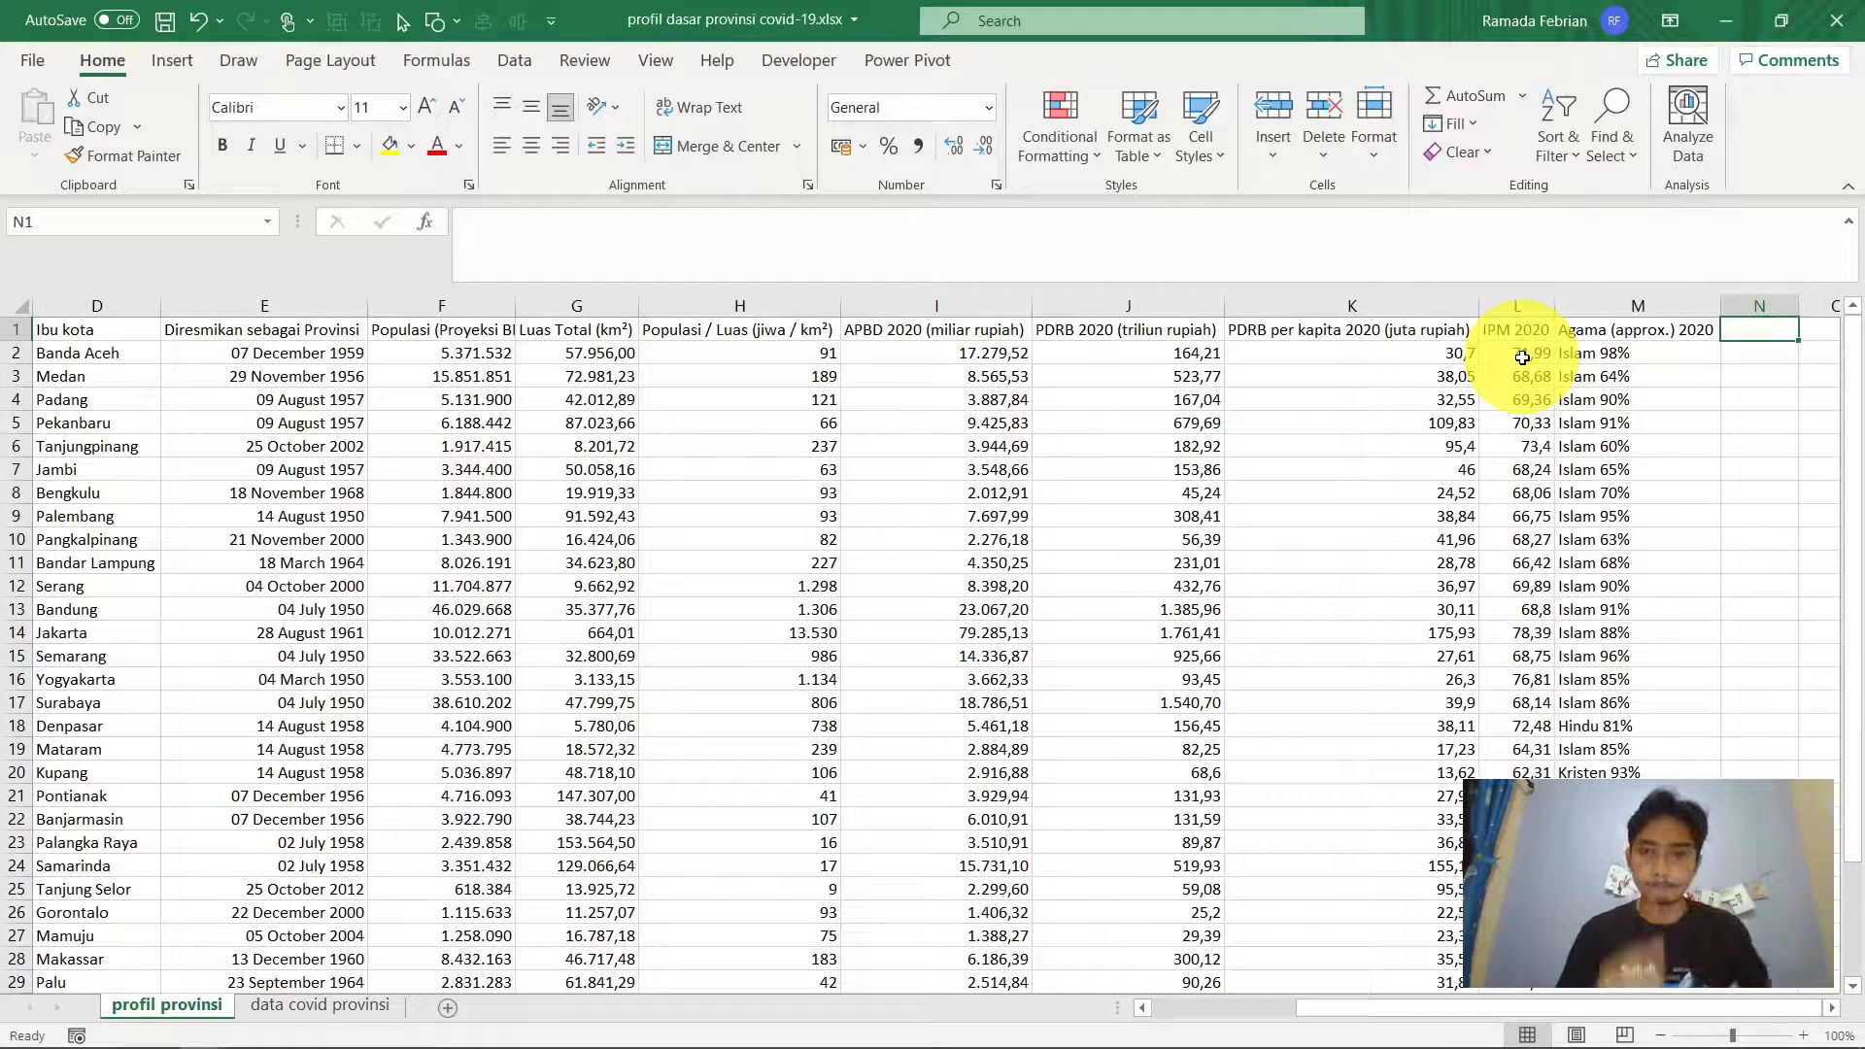
click(1729, 352)
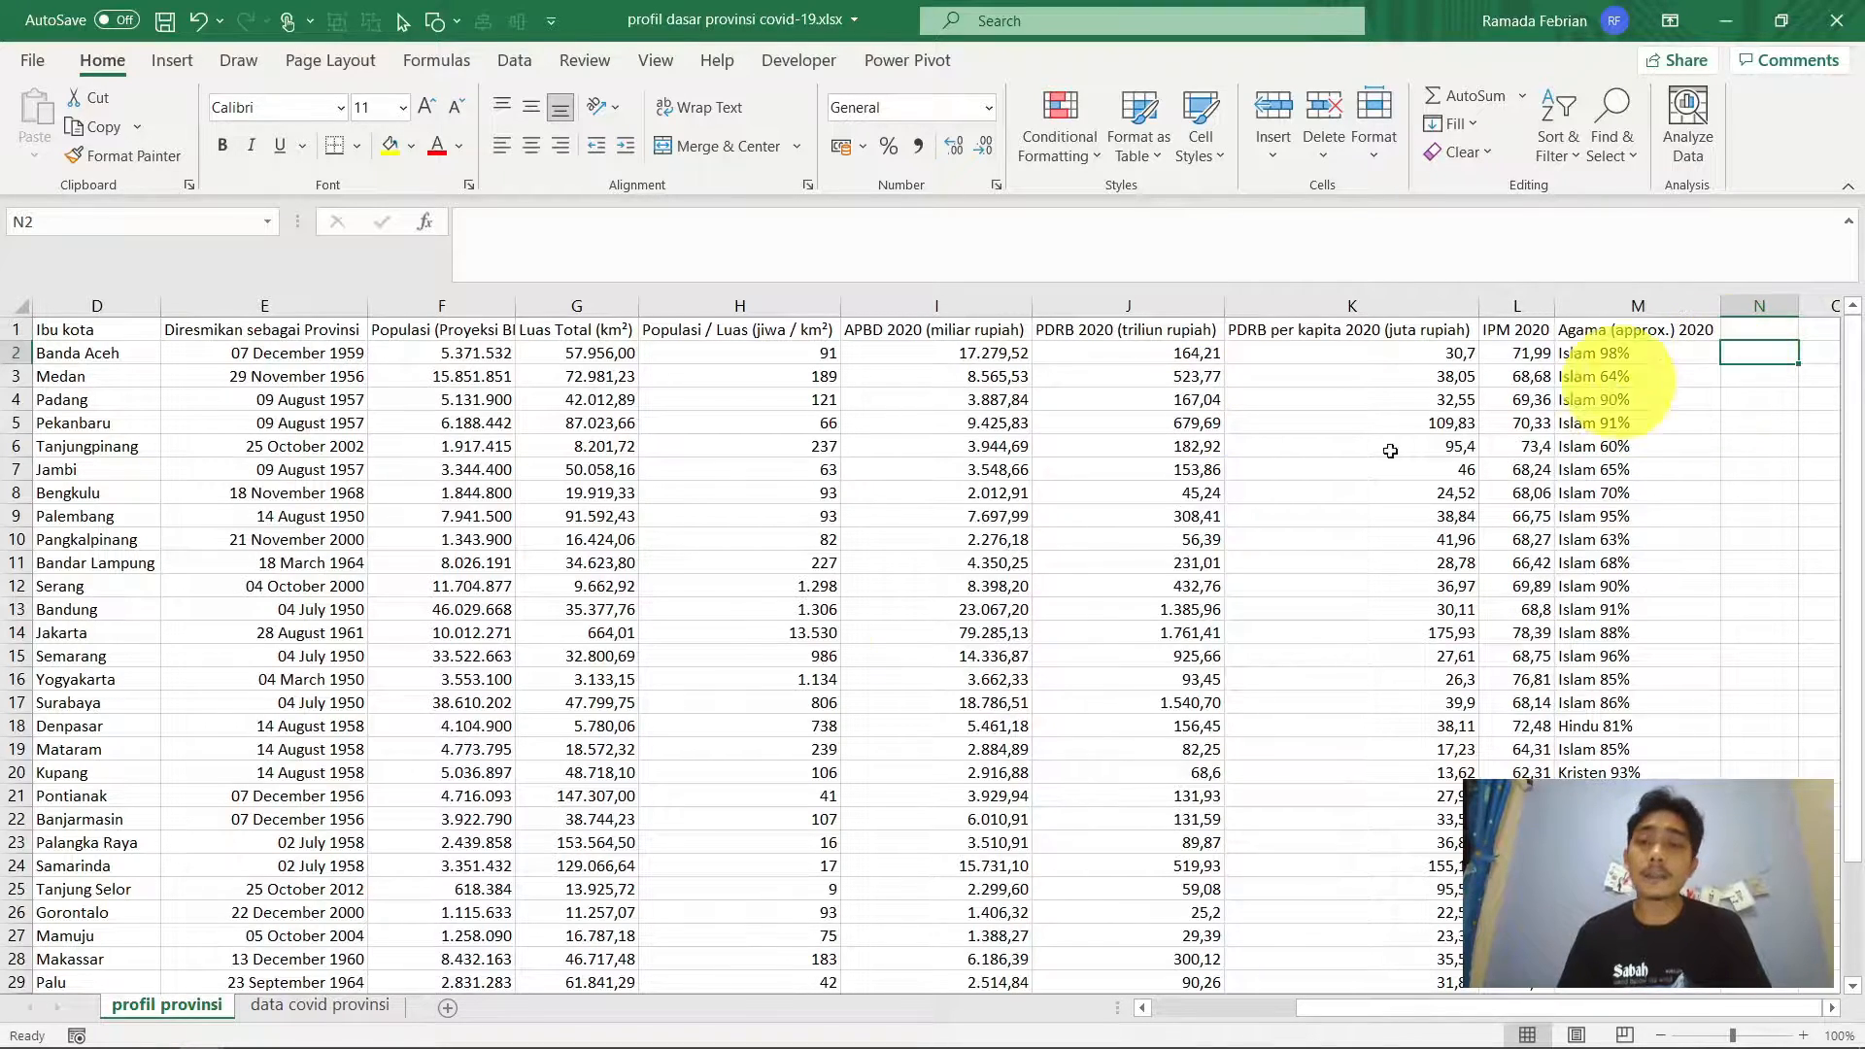
Compare the case columns of the data covid provinsi sheet with the province attributes on the profil provinsi sheet
click(372, 1016)
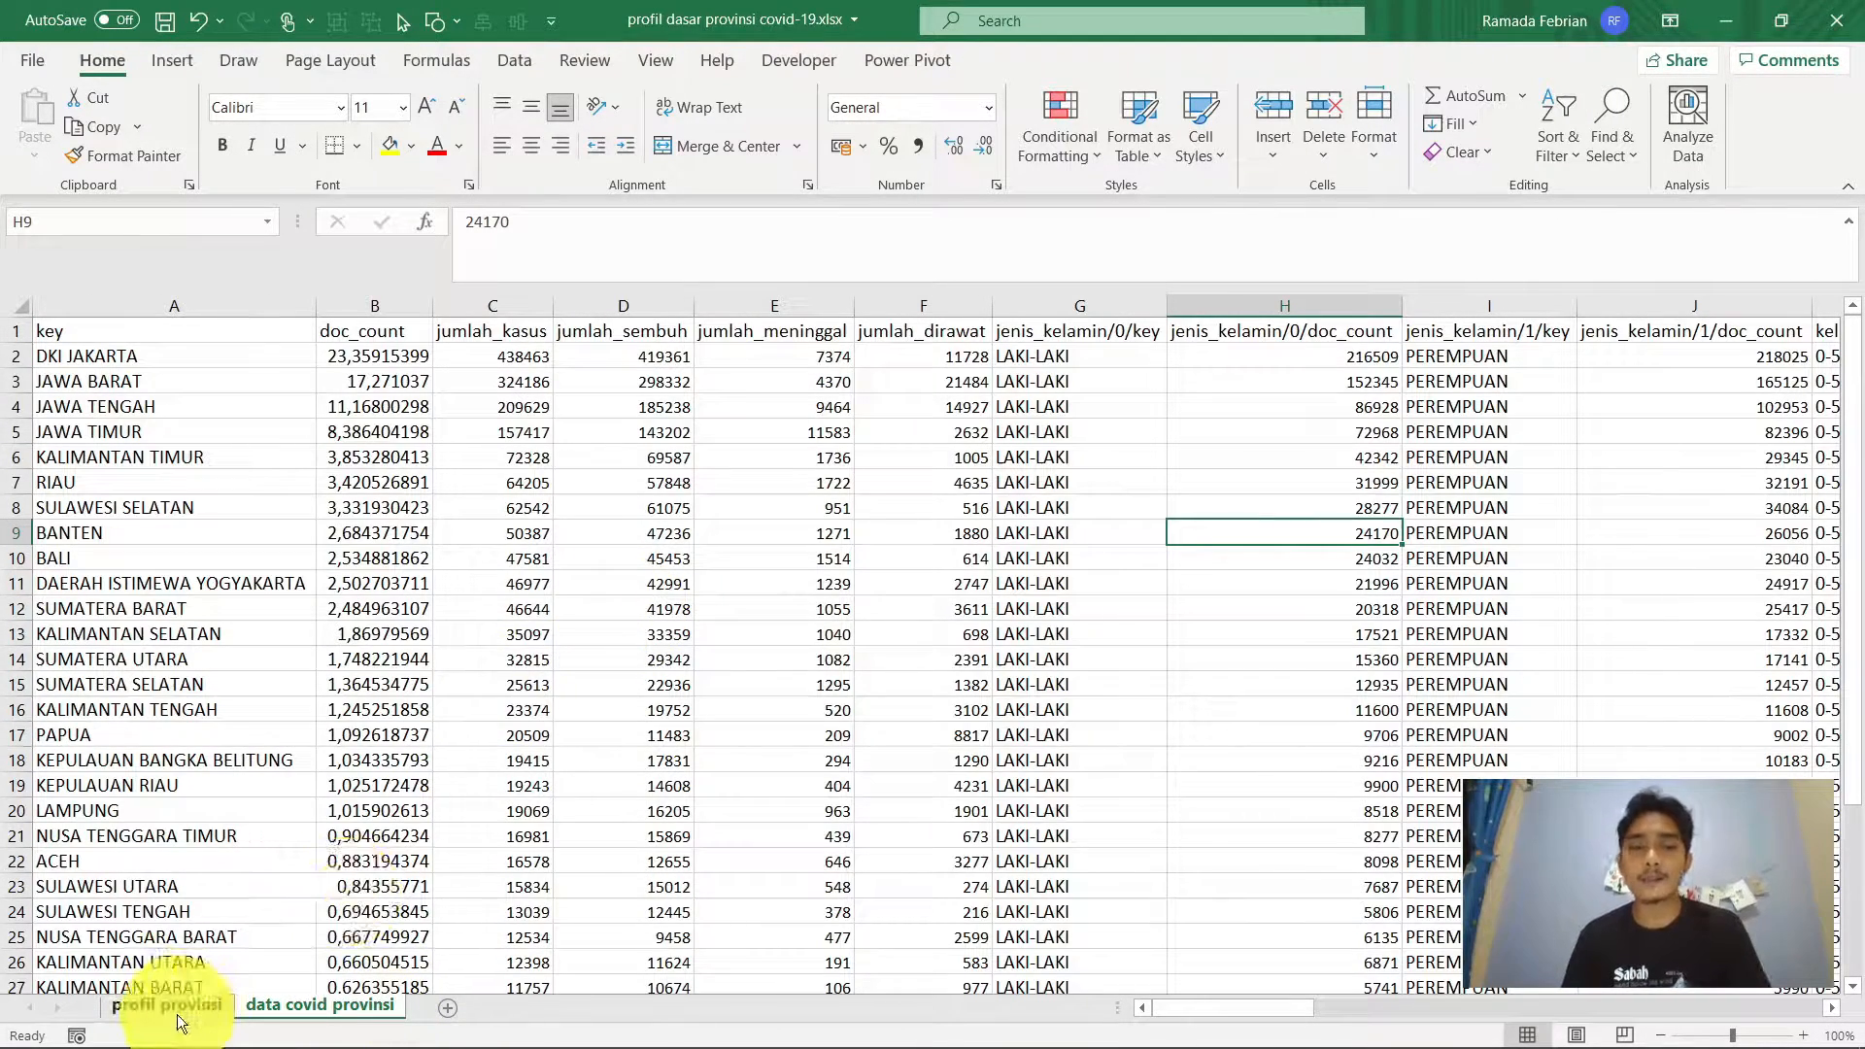
click(727, 532)
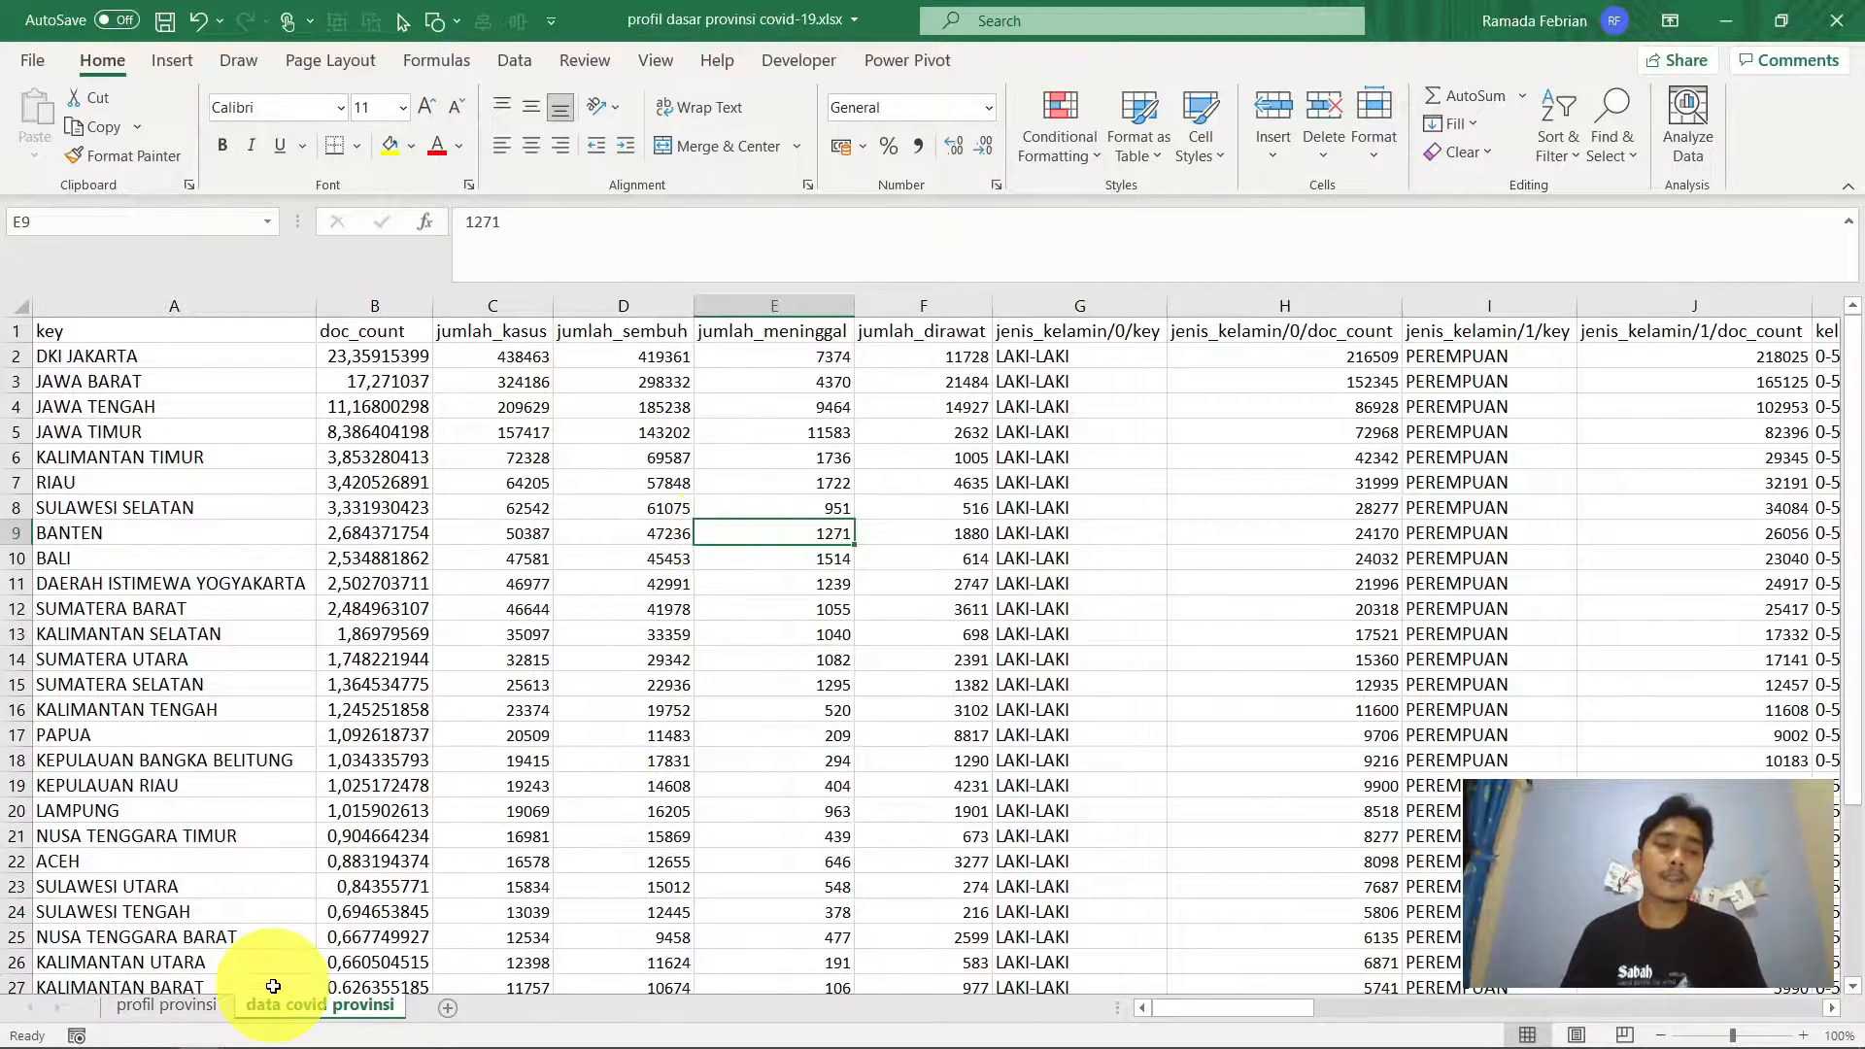
click(194, 1006)
click(1039, 495)
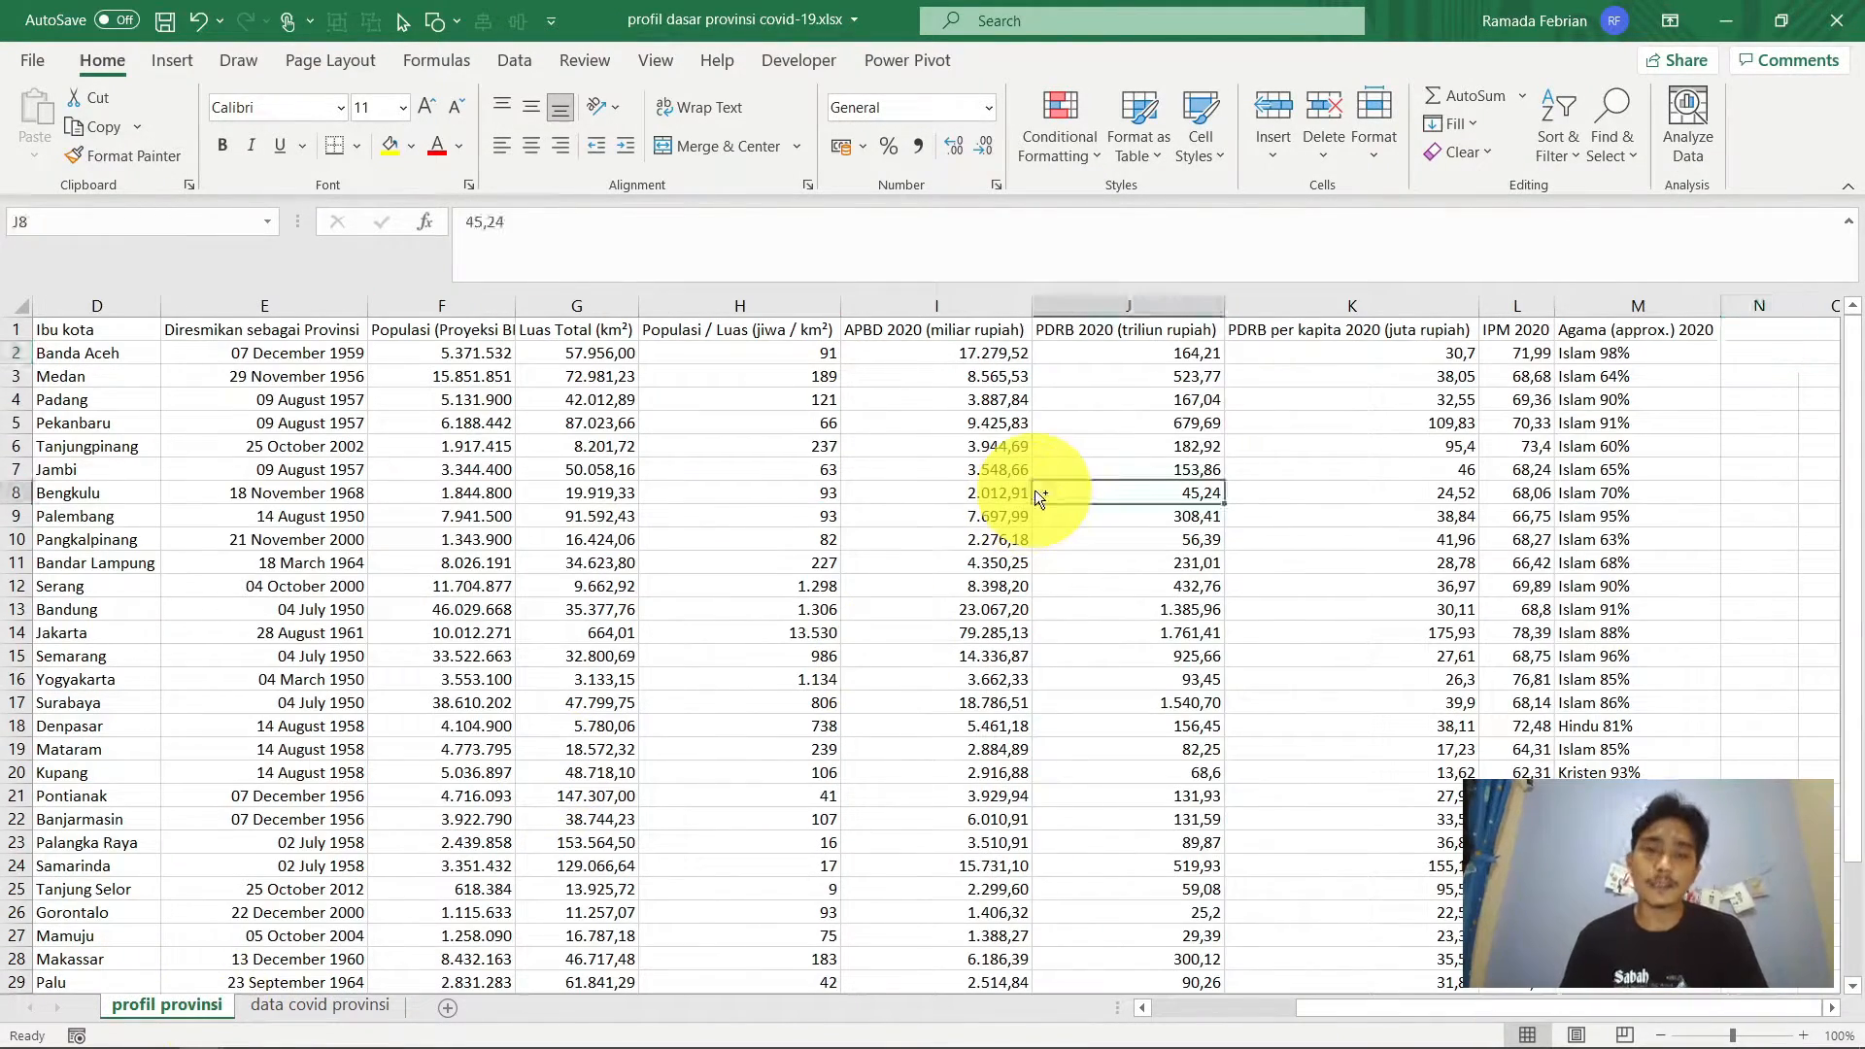
key(ctrl+Left)
key(ctrl+Up)
key(ctrl+Right)
key(ctrl+Left)
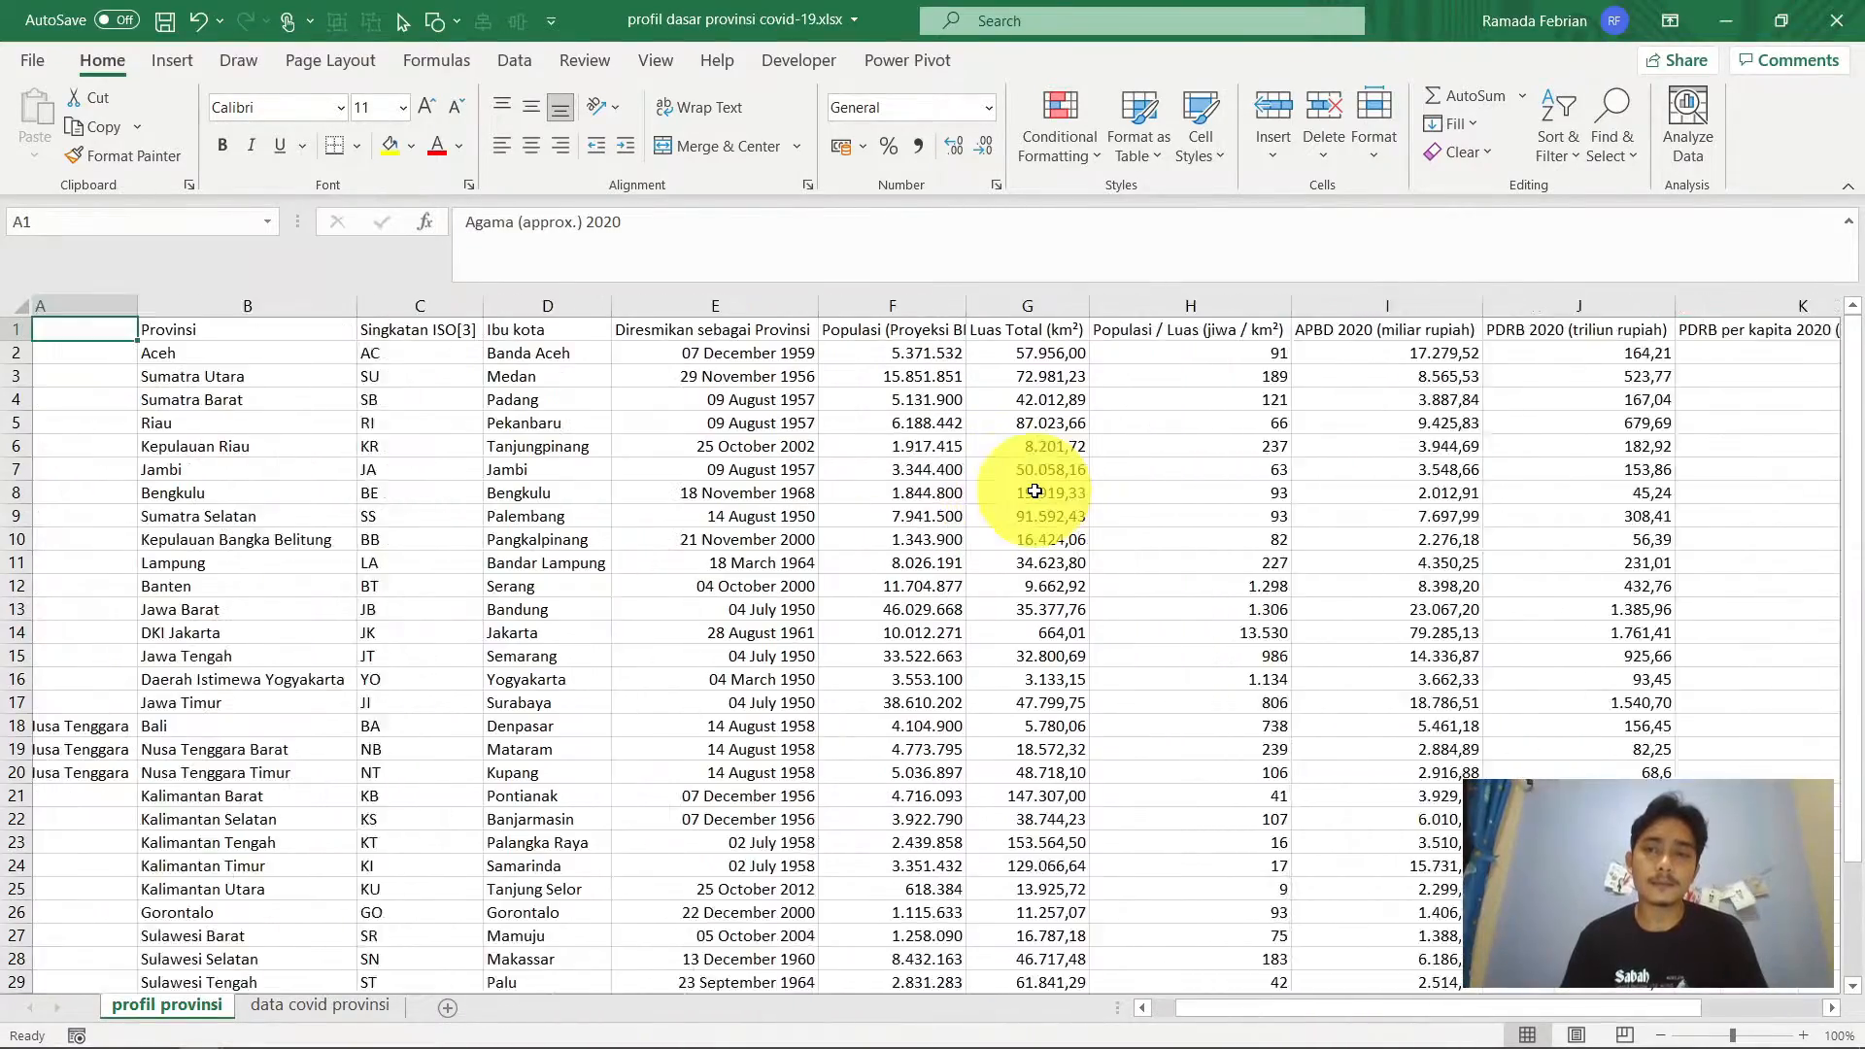
click(369, 1007)
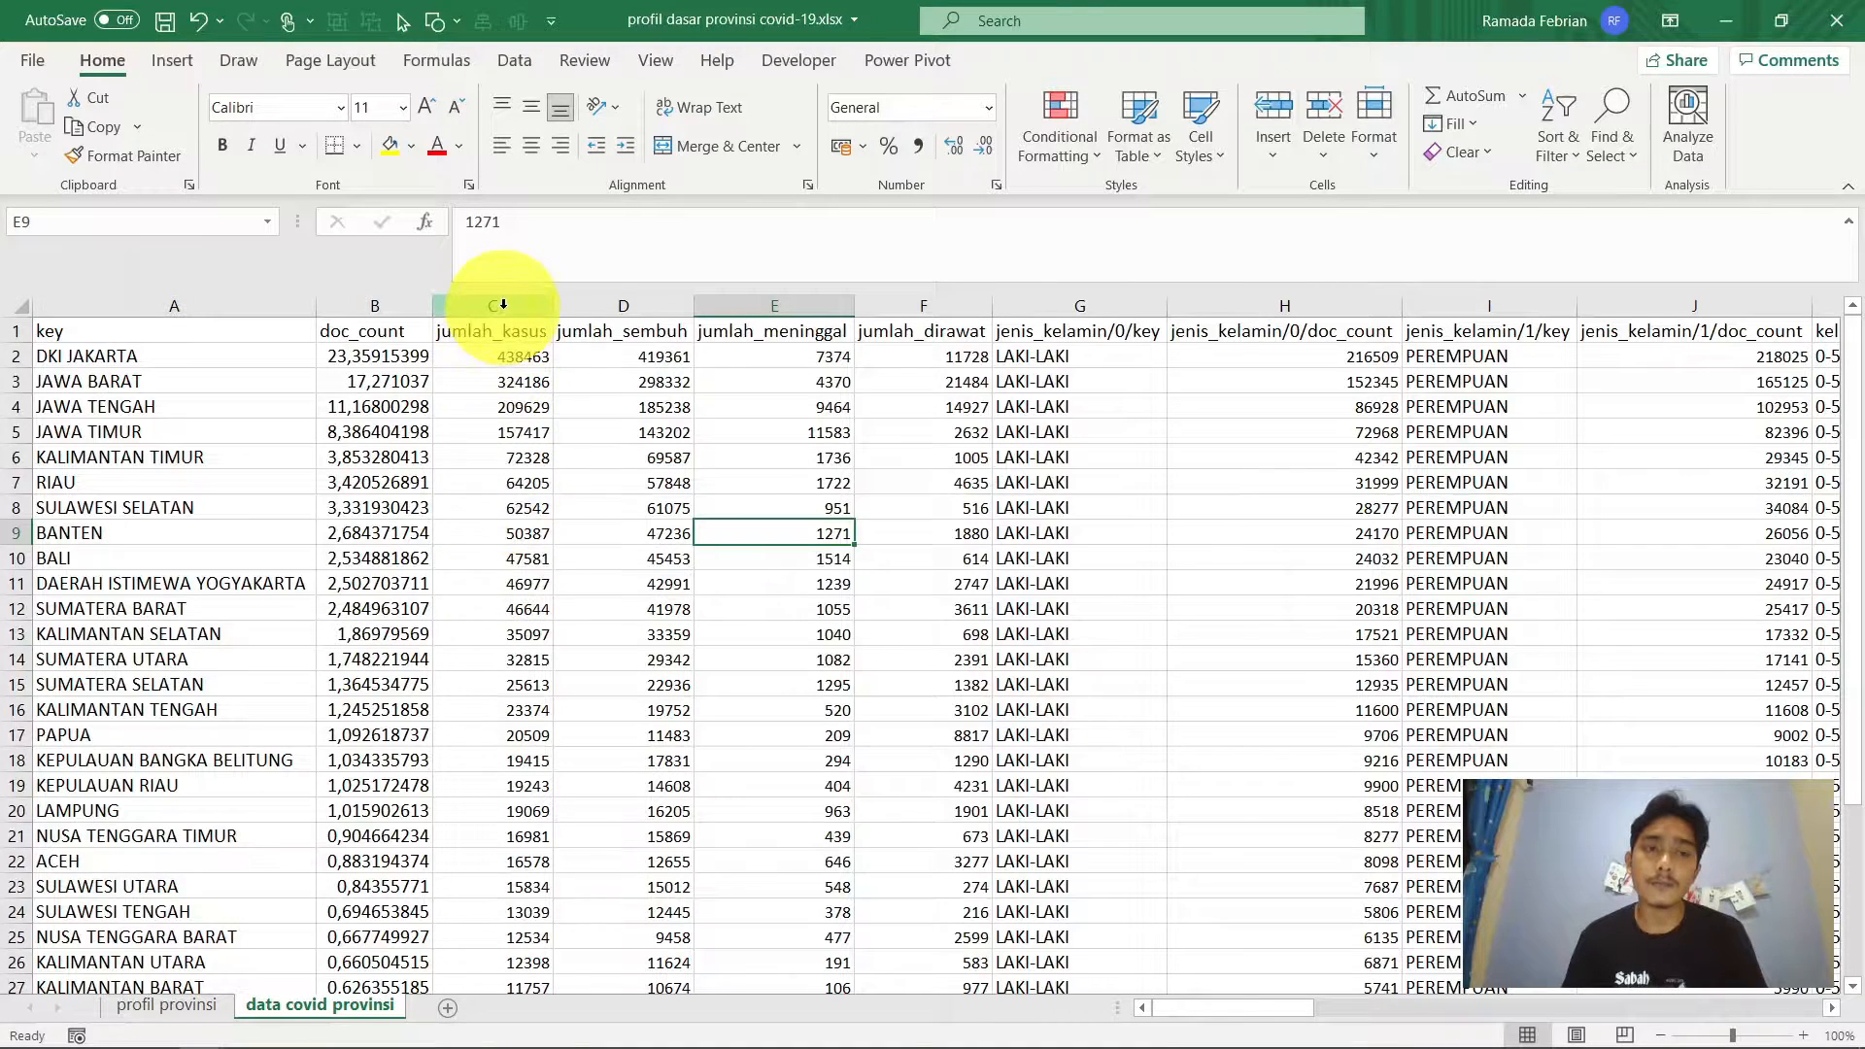
click(193, 1006)
scroll(1720, 544, right, 4)
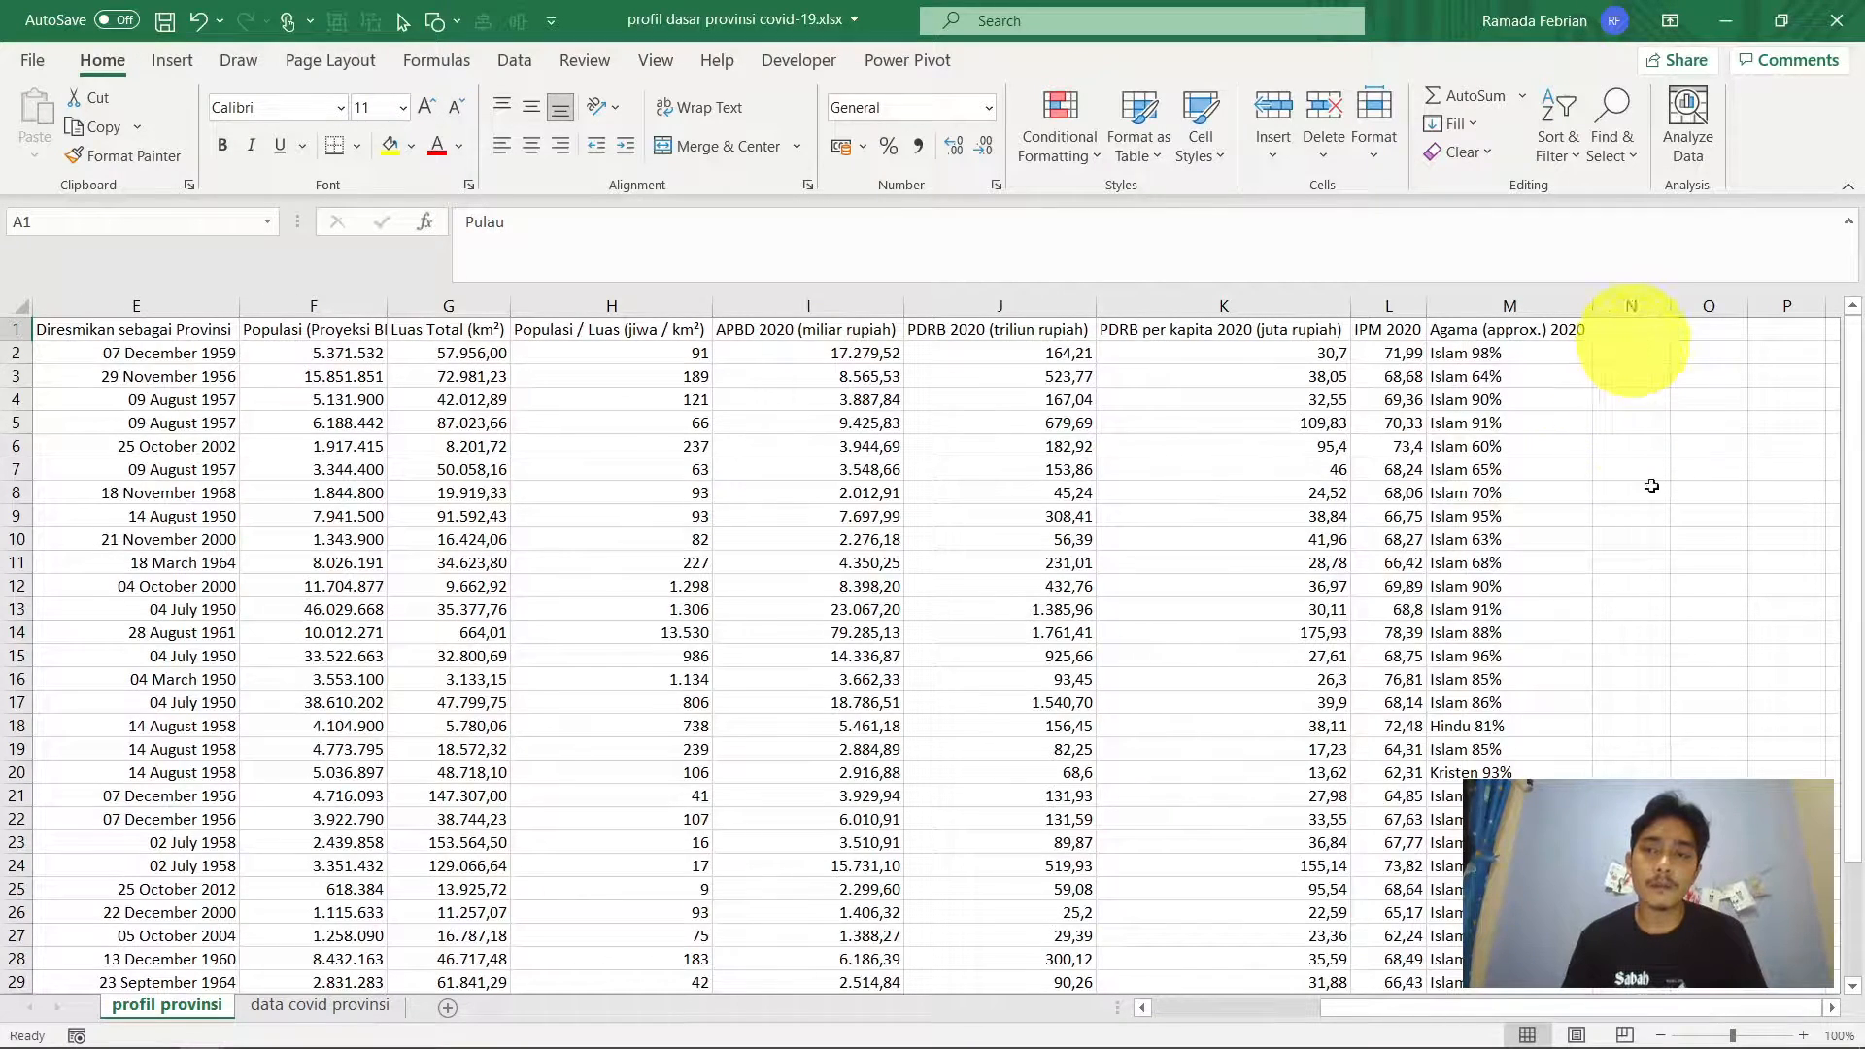
Review the profil provinsi header row for the place where a new column can follow IPM 2020 and Agama (approx.) 2020
double_click(1549, 473)
key(Escape)
key(ctrl+Up)
key(ctrl+Left)
key(Right)
key(ctrl+Right)
key(Right)
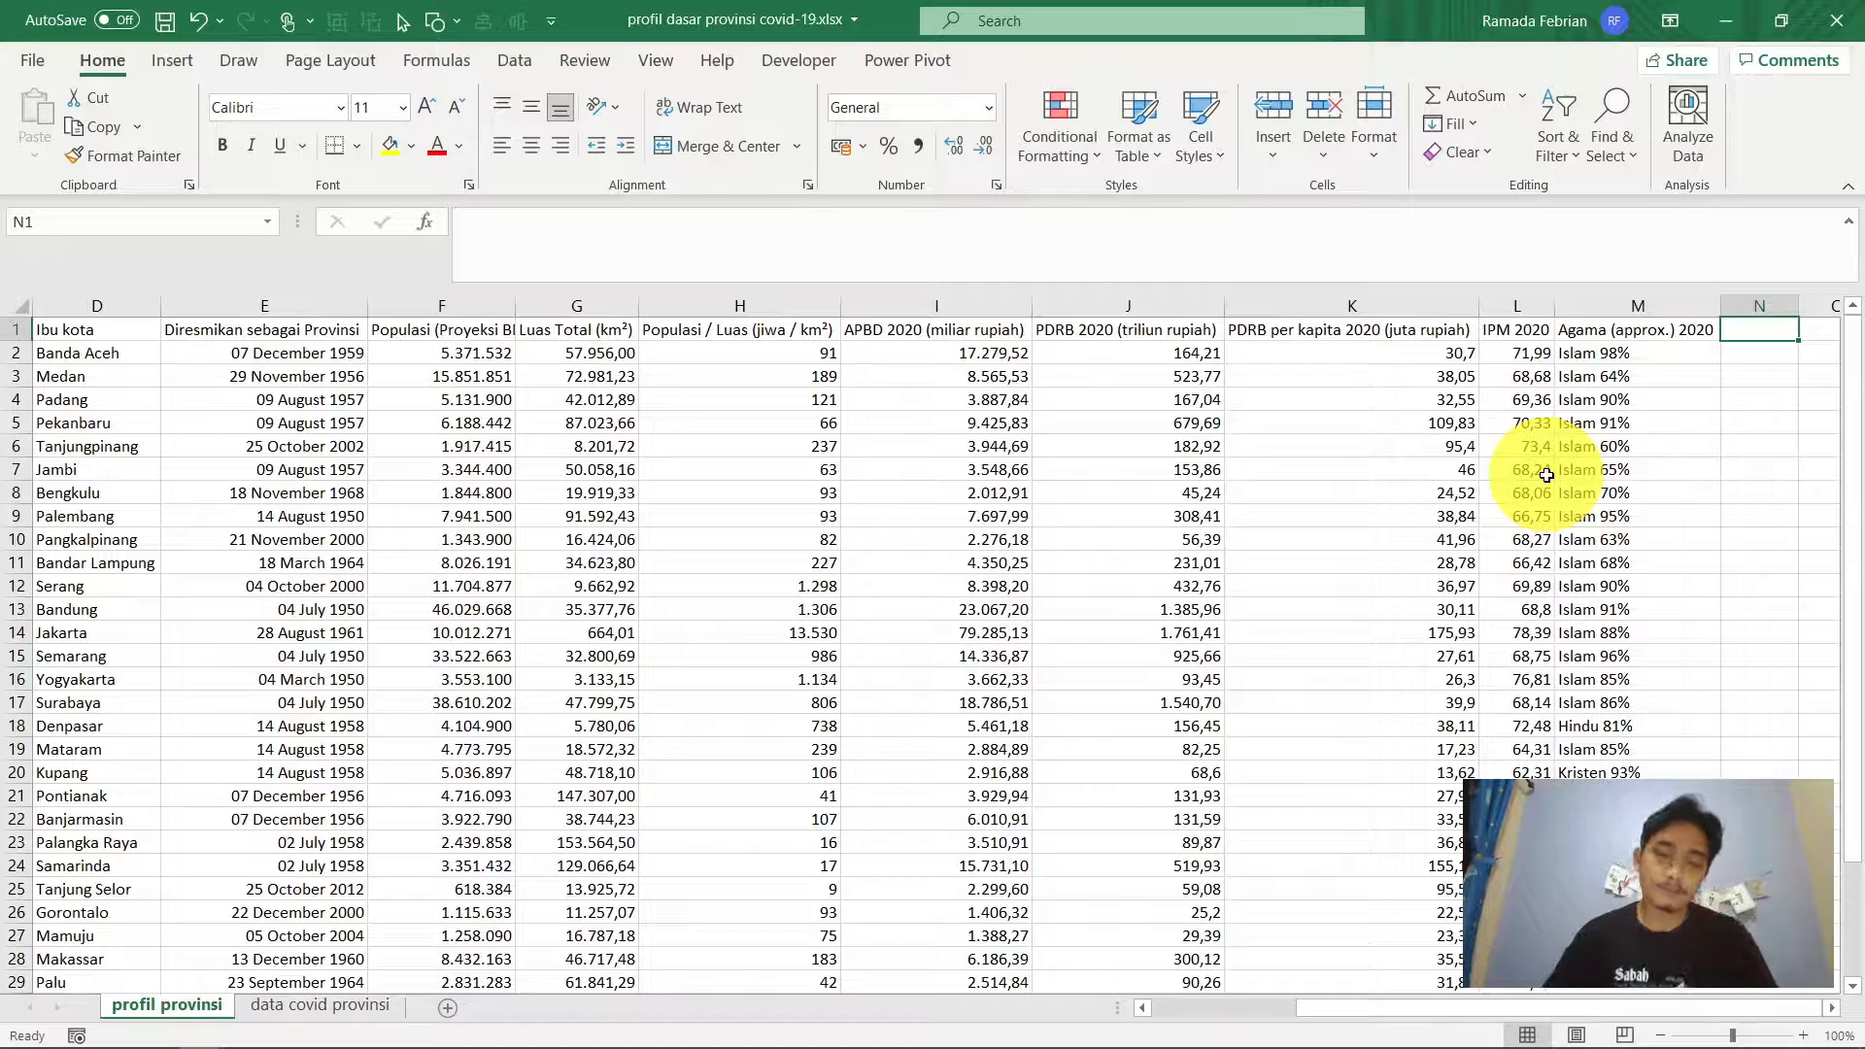
key(Left)
key(Left)
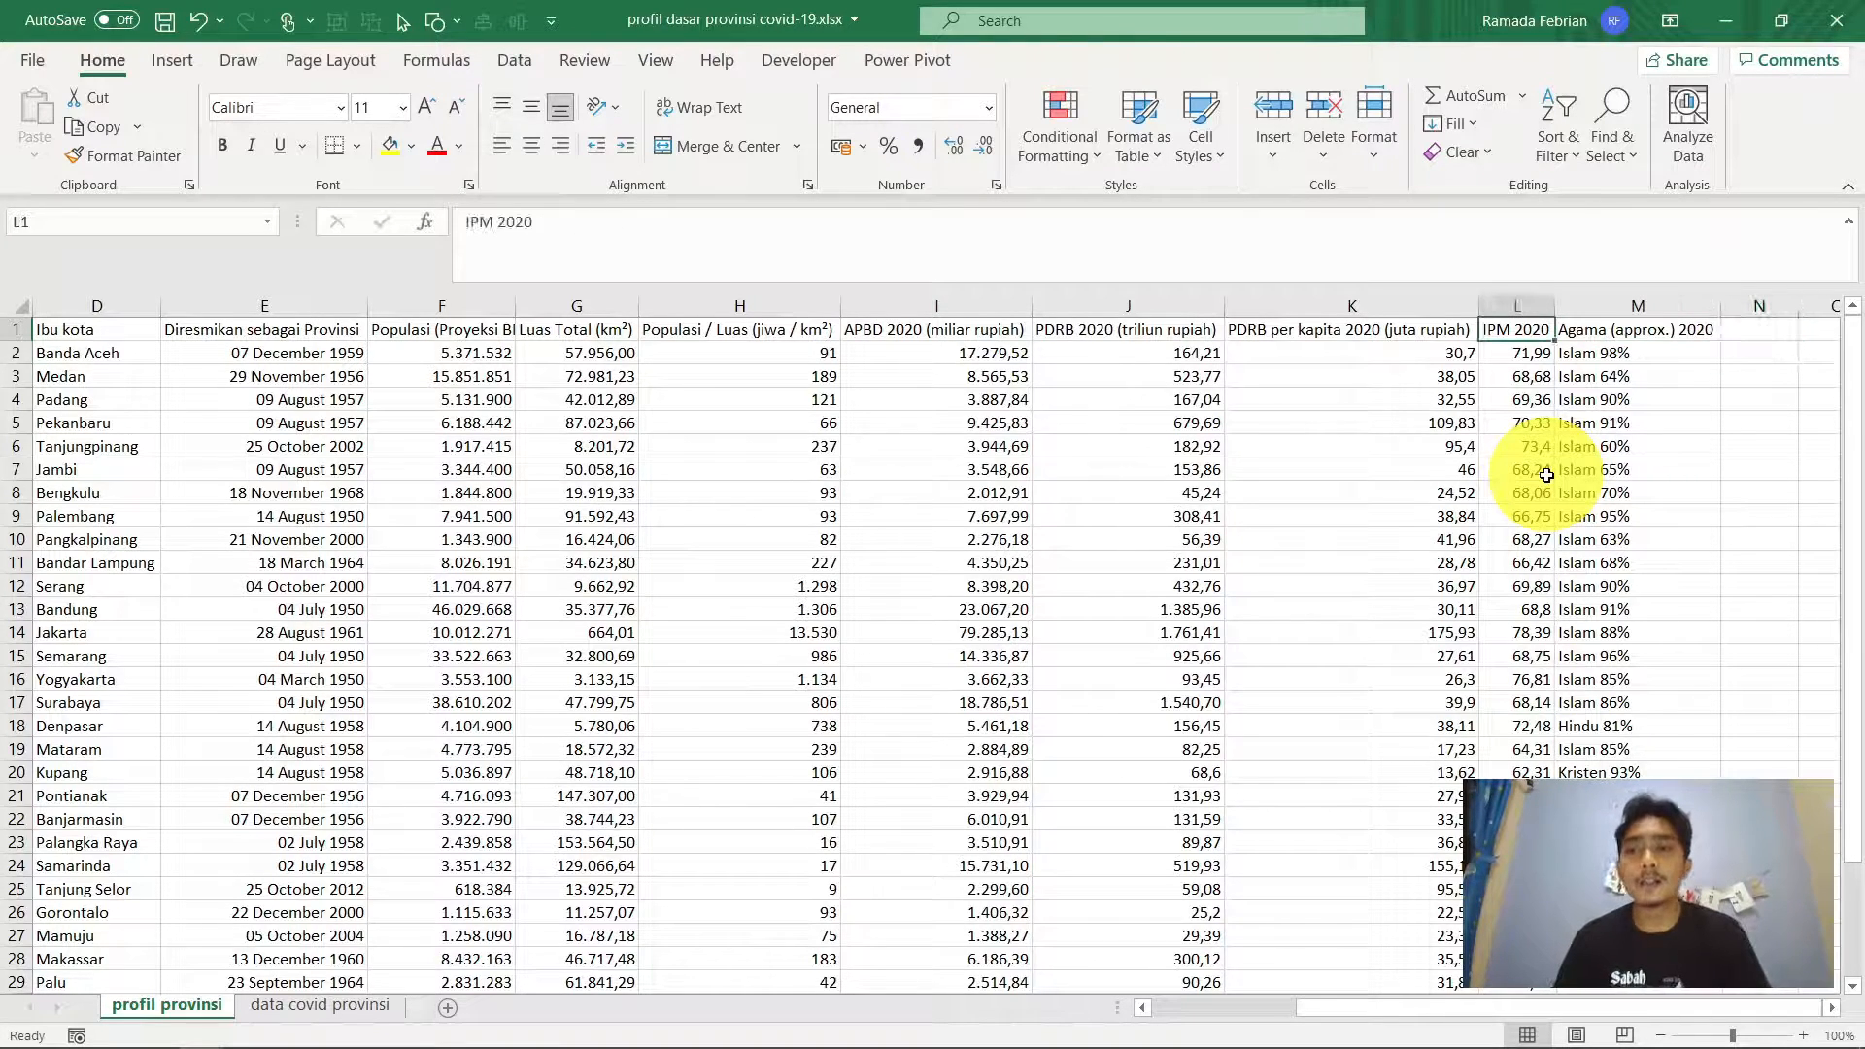
key(Right)
key(Right)
key(Left)
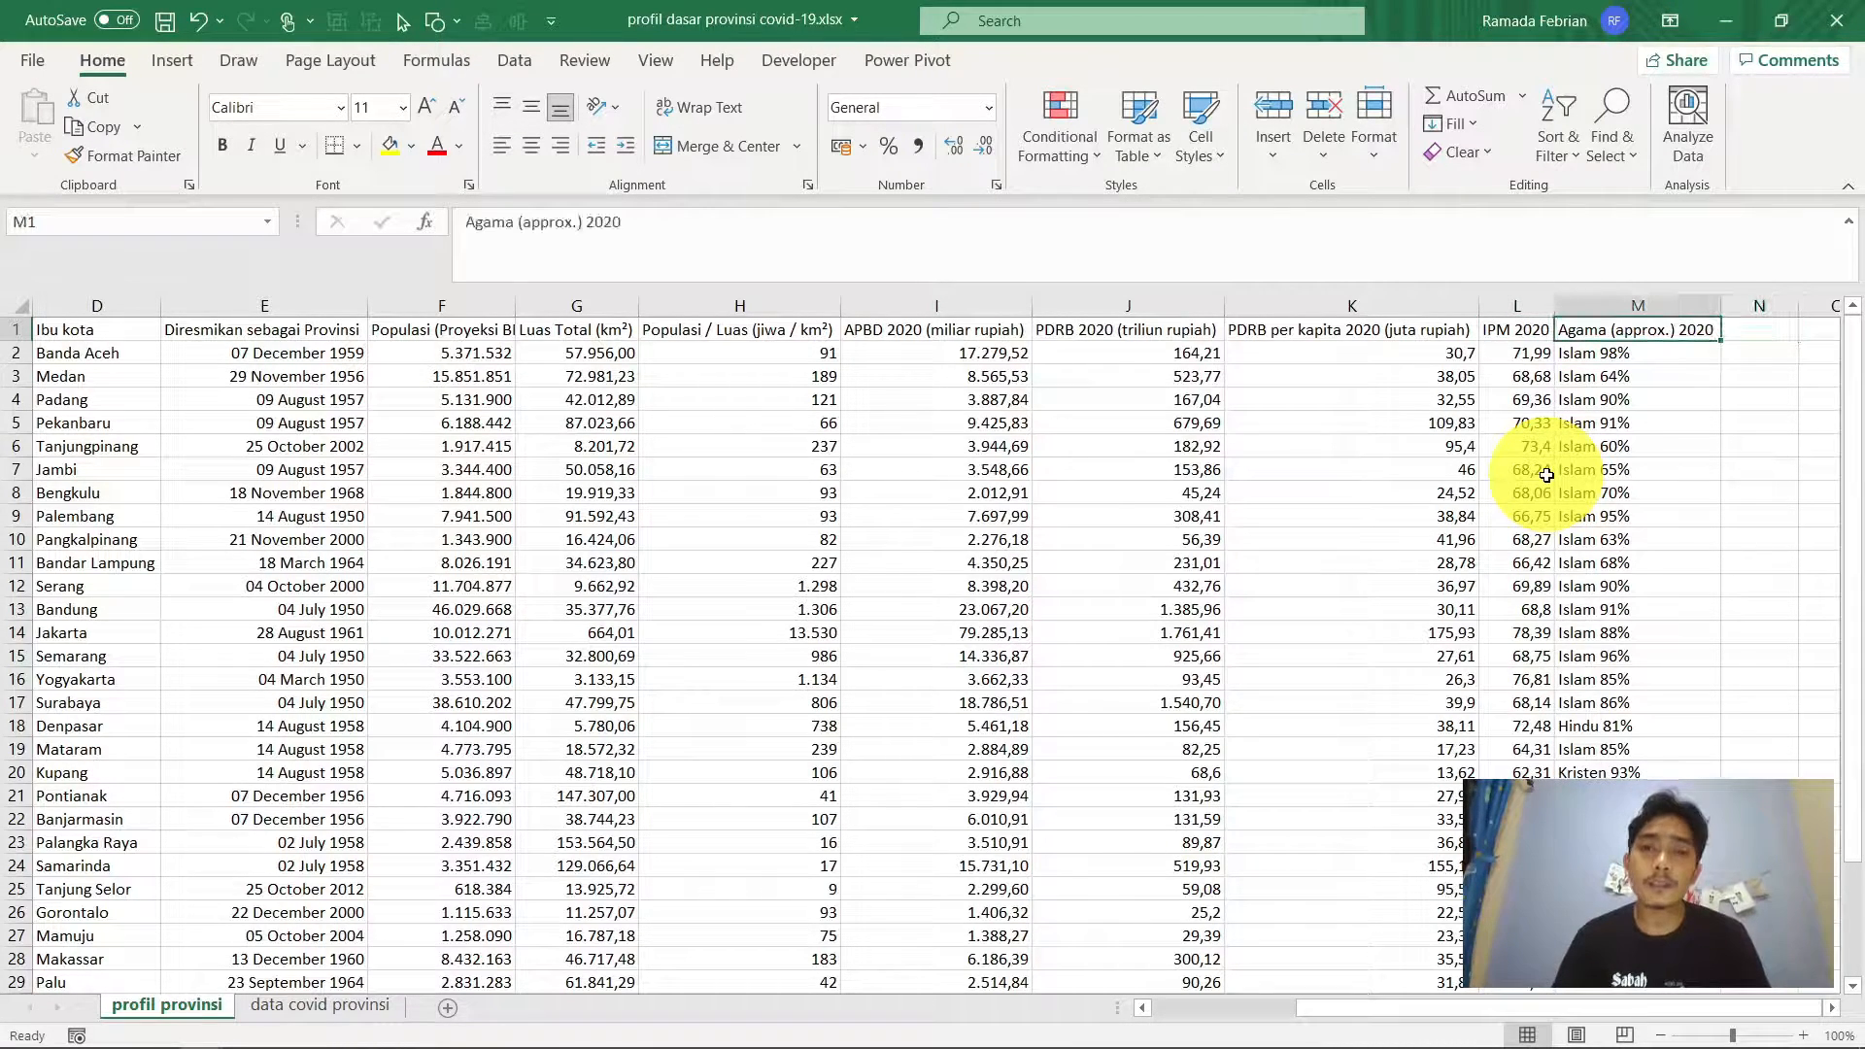
Add the column heading "Kasus Covid-19" in cell N1 of the profil provinsi sheet
key(ctrl+Left)
key(Right)
key(ctrl+Right)
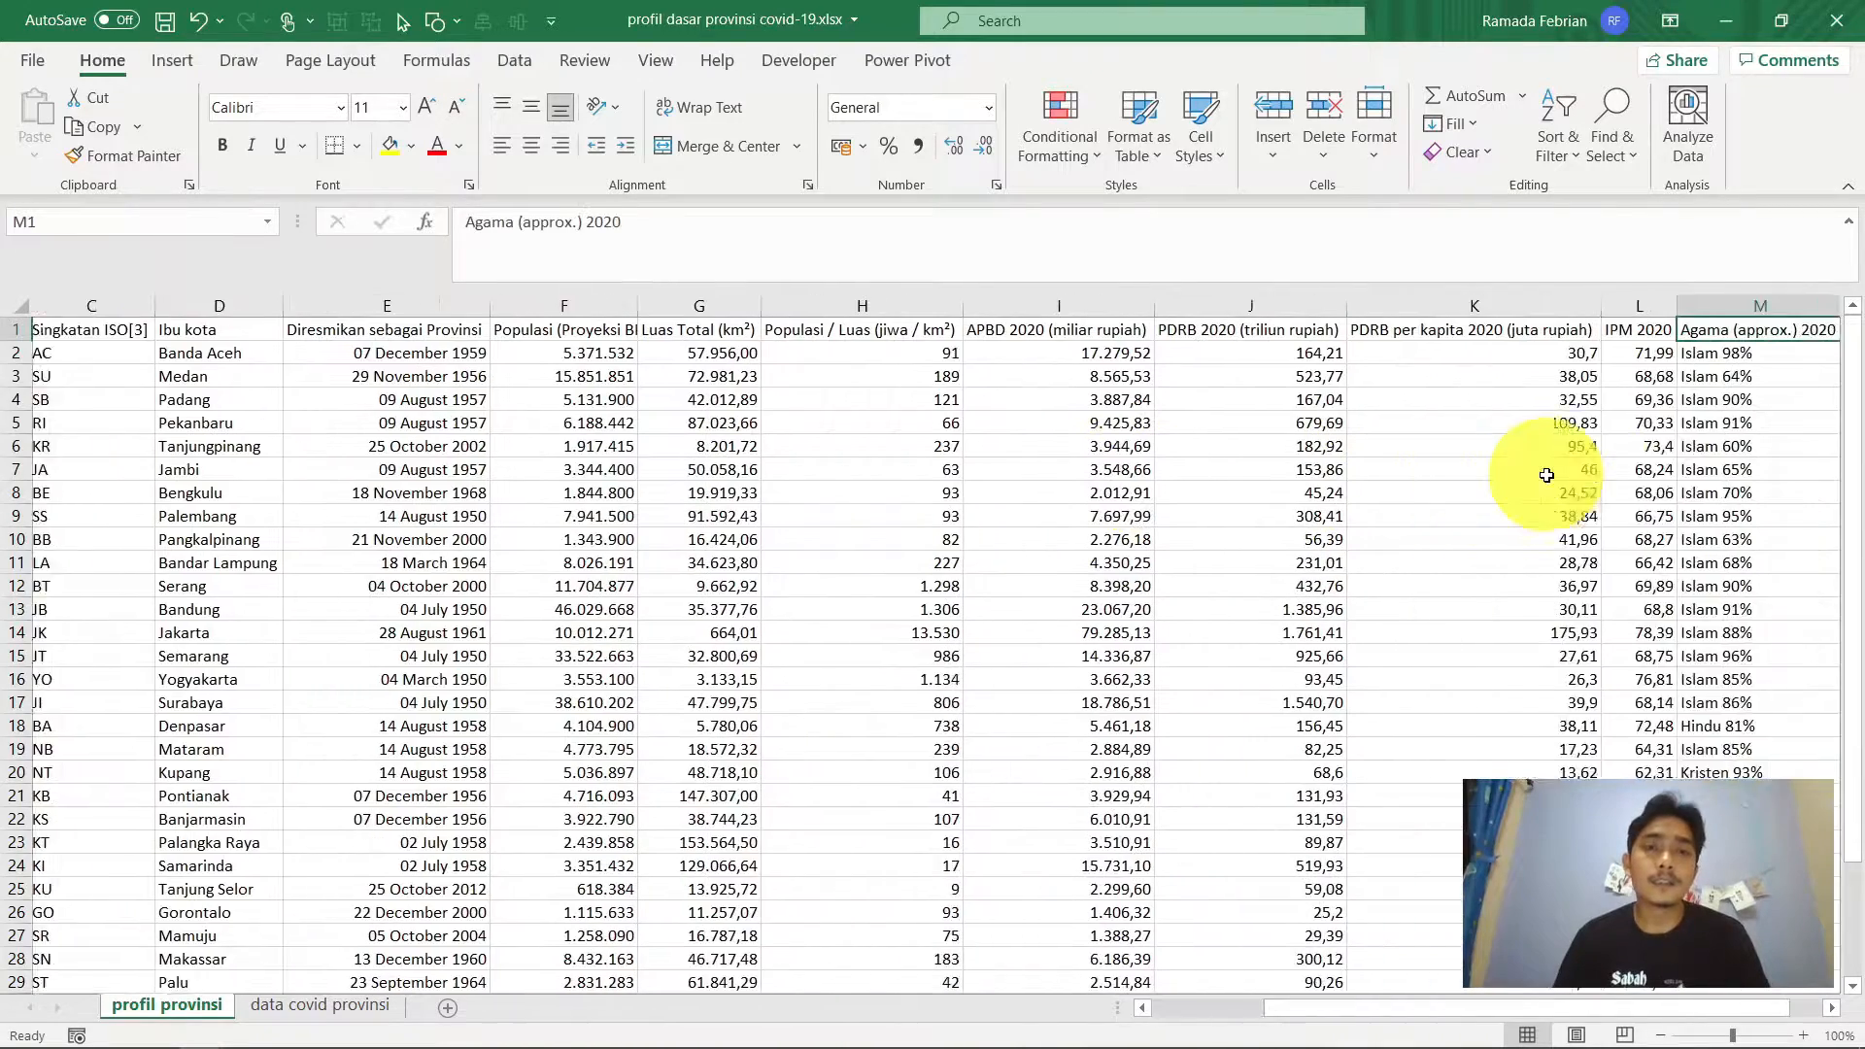
key(Right)
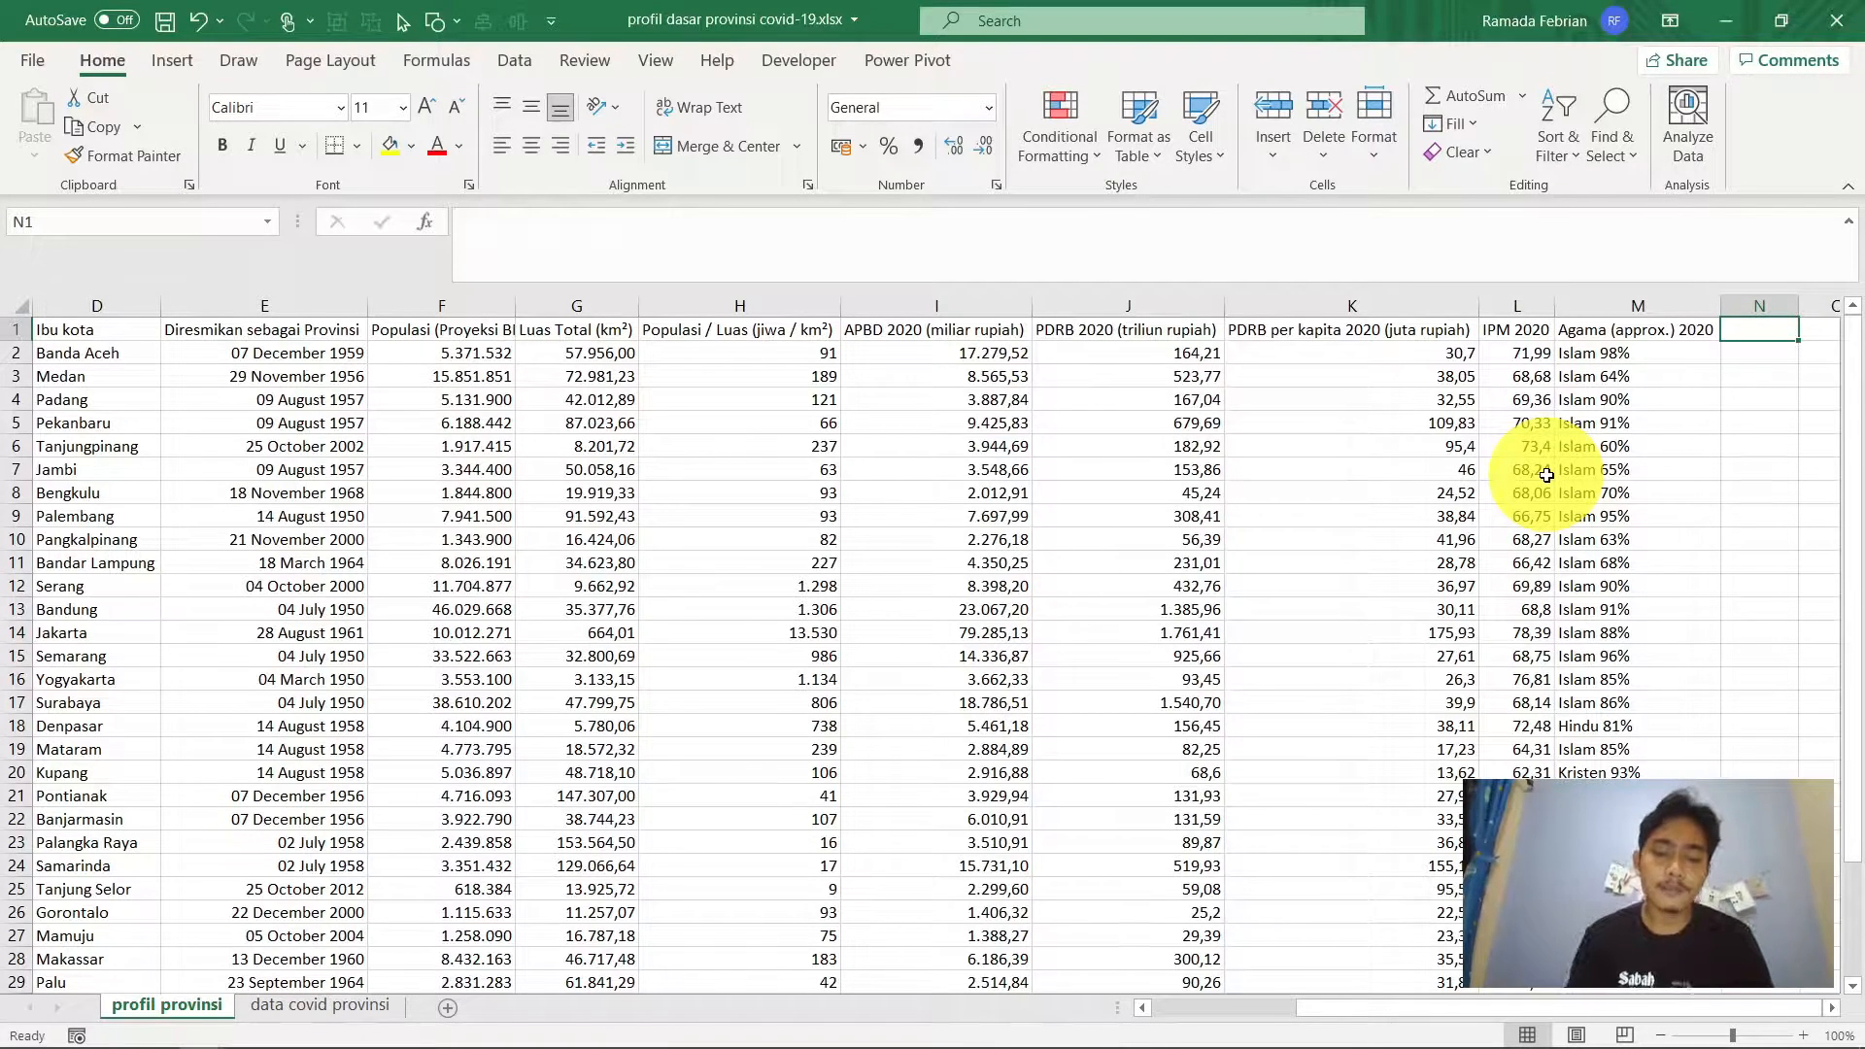
text(Kasus)
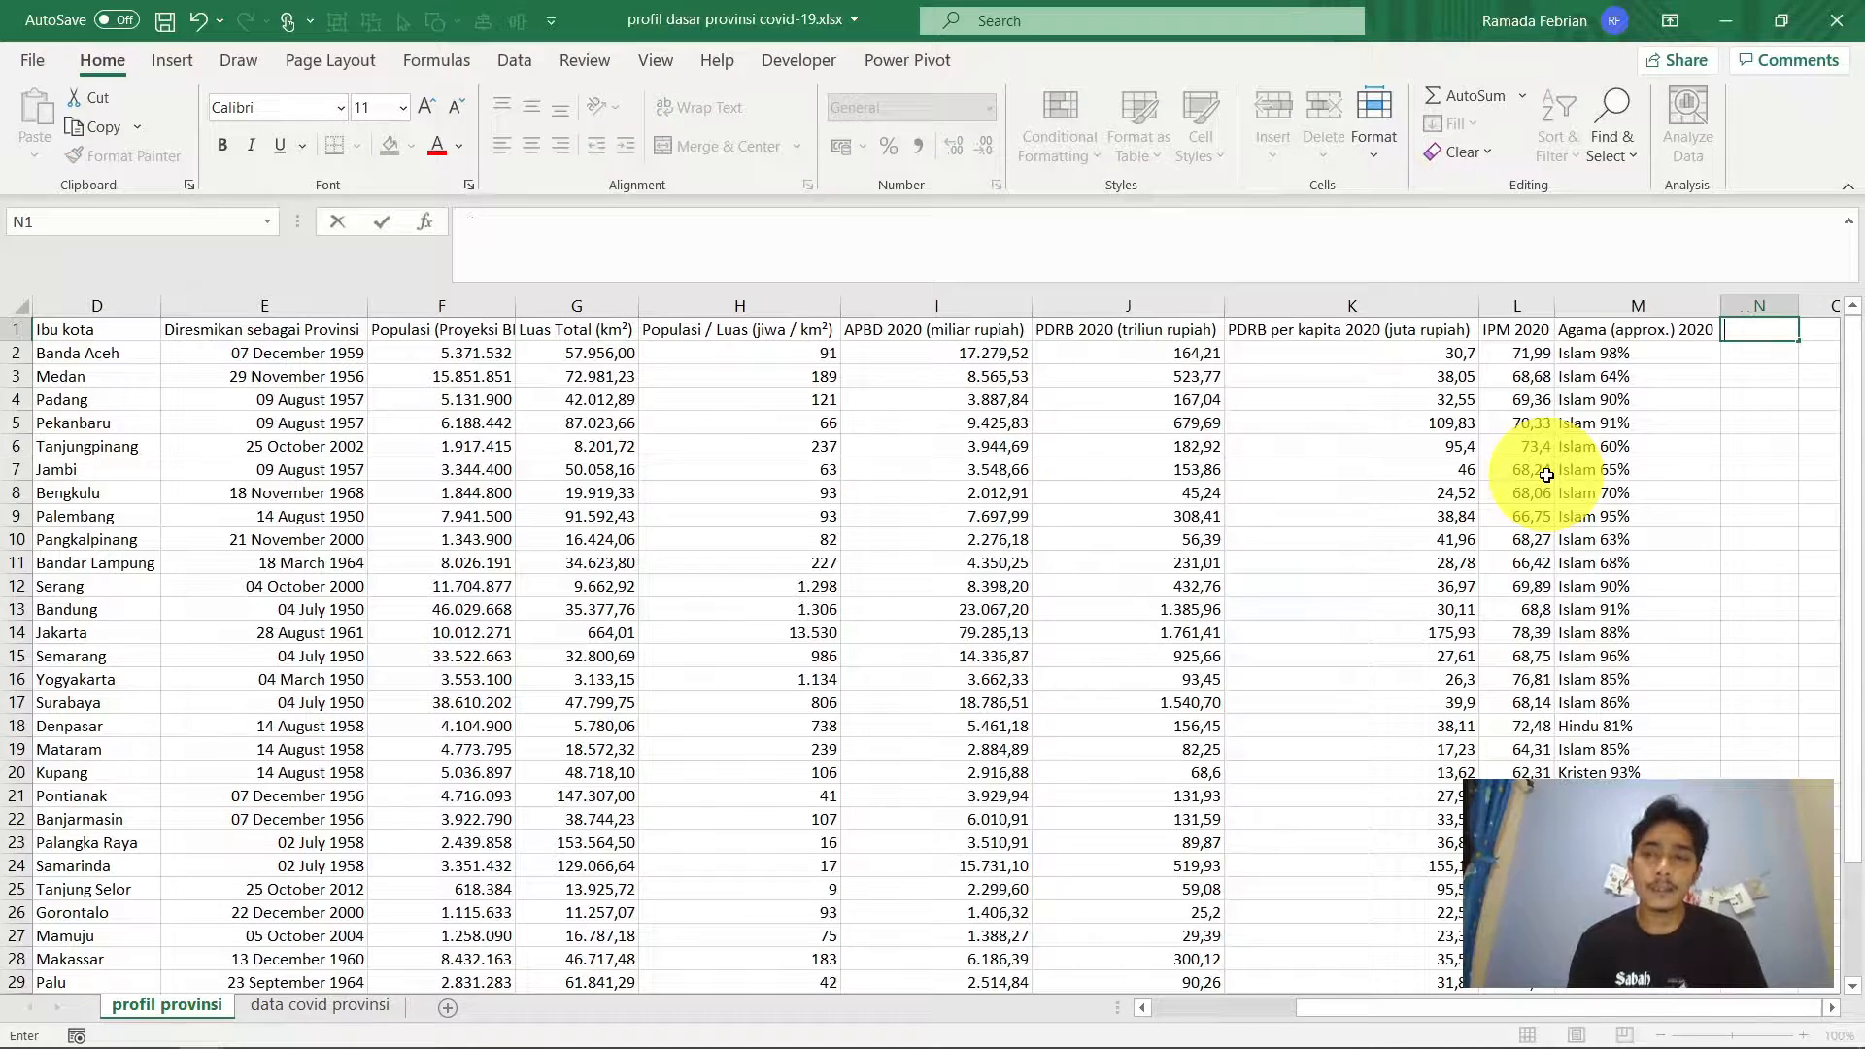
text(Covid-19)
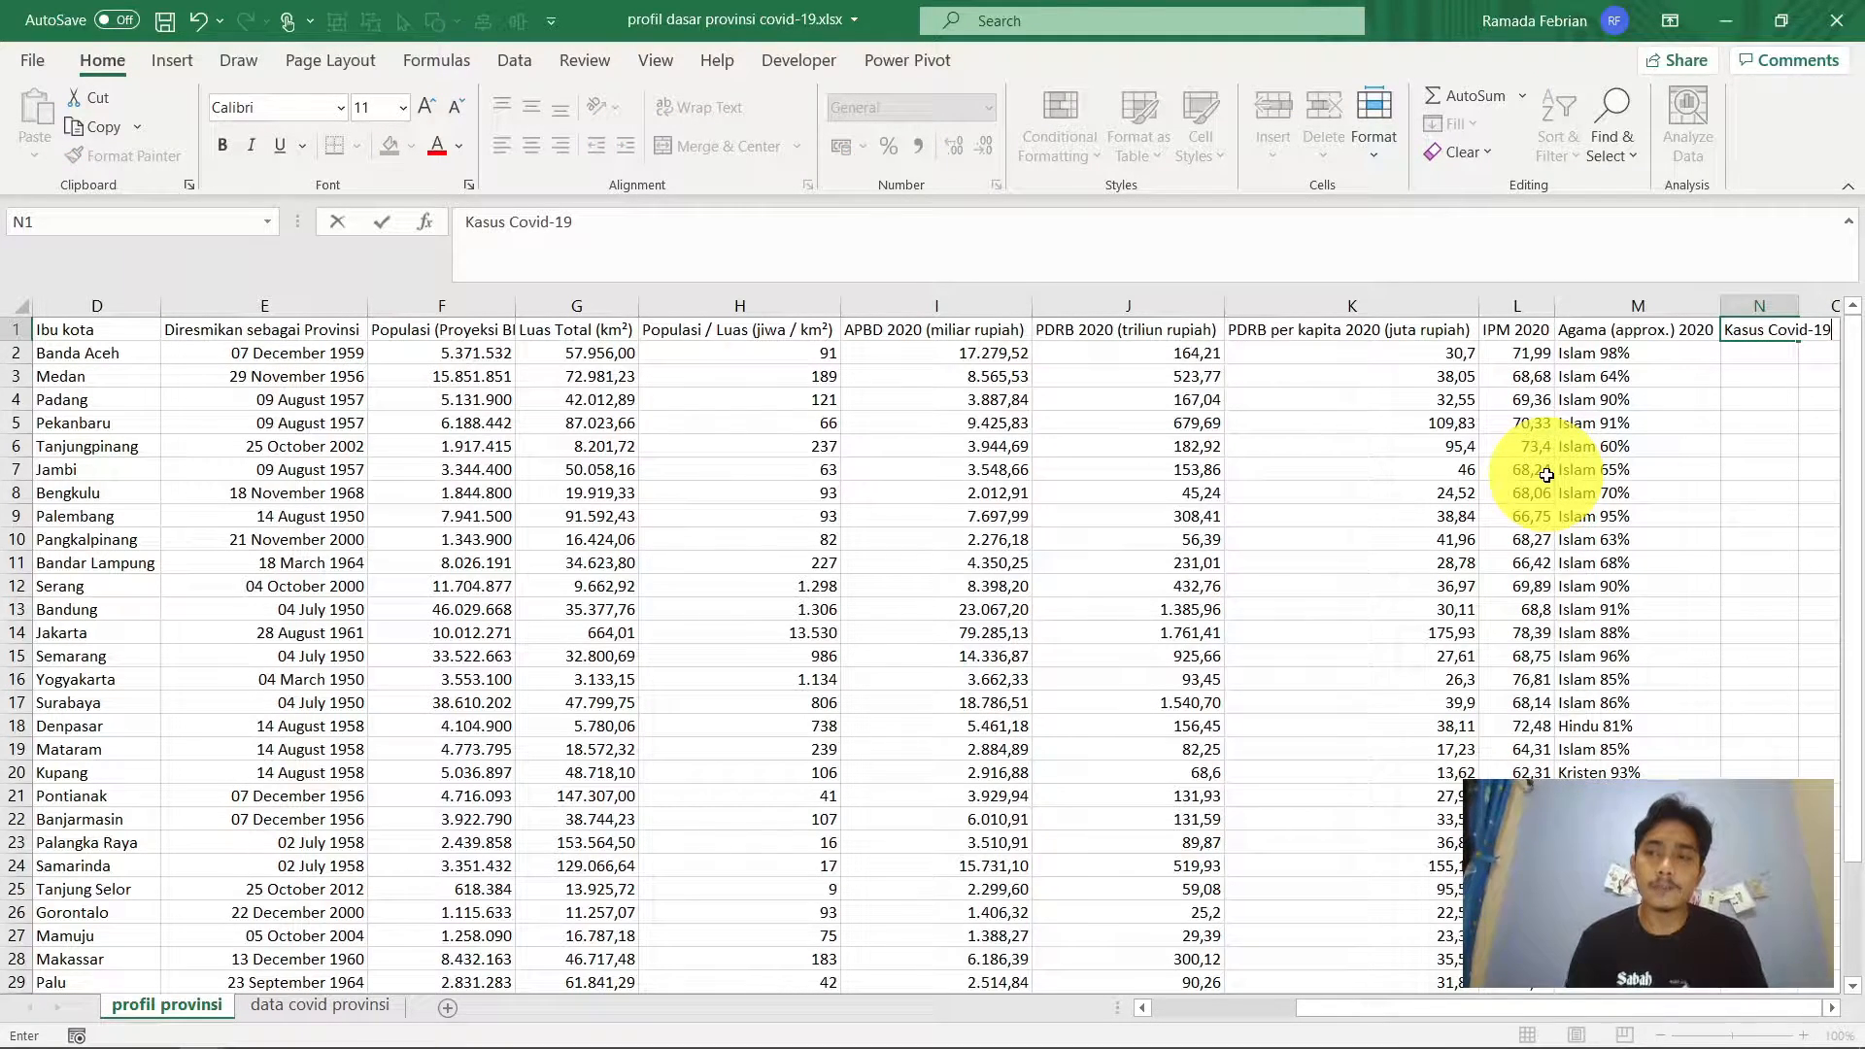
key(Return)
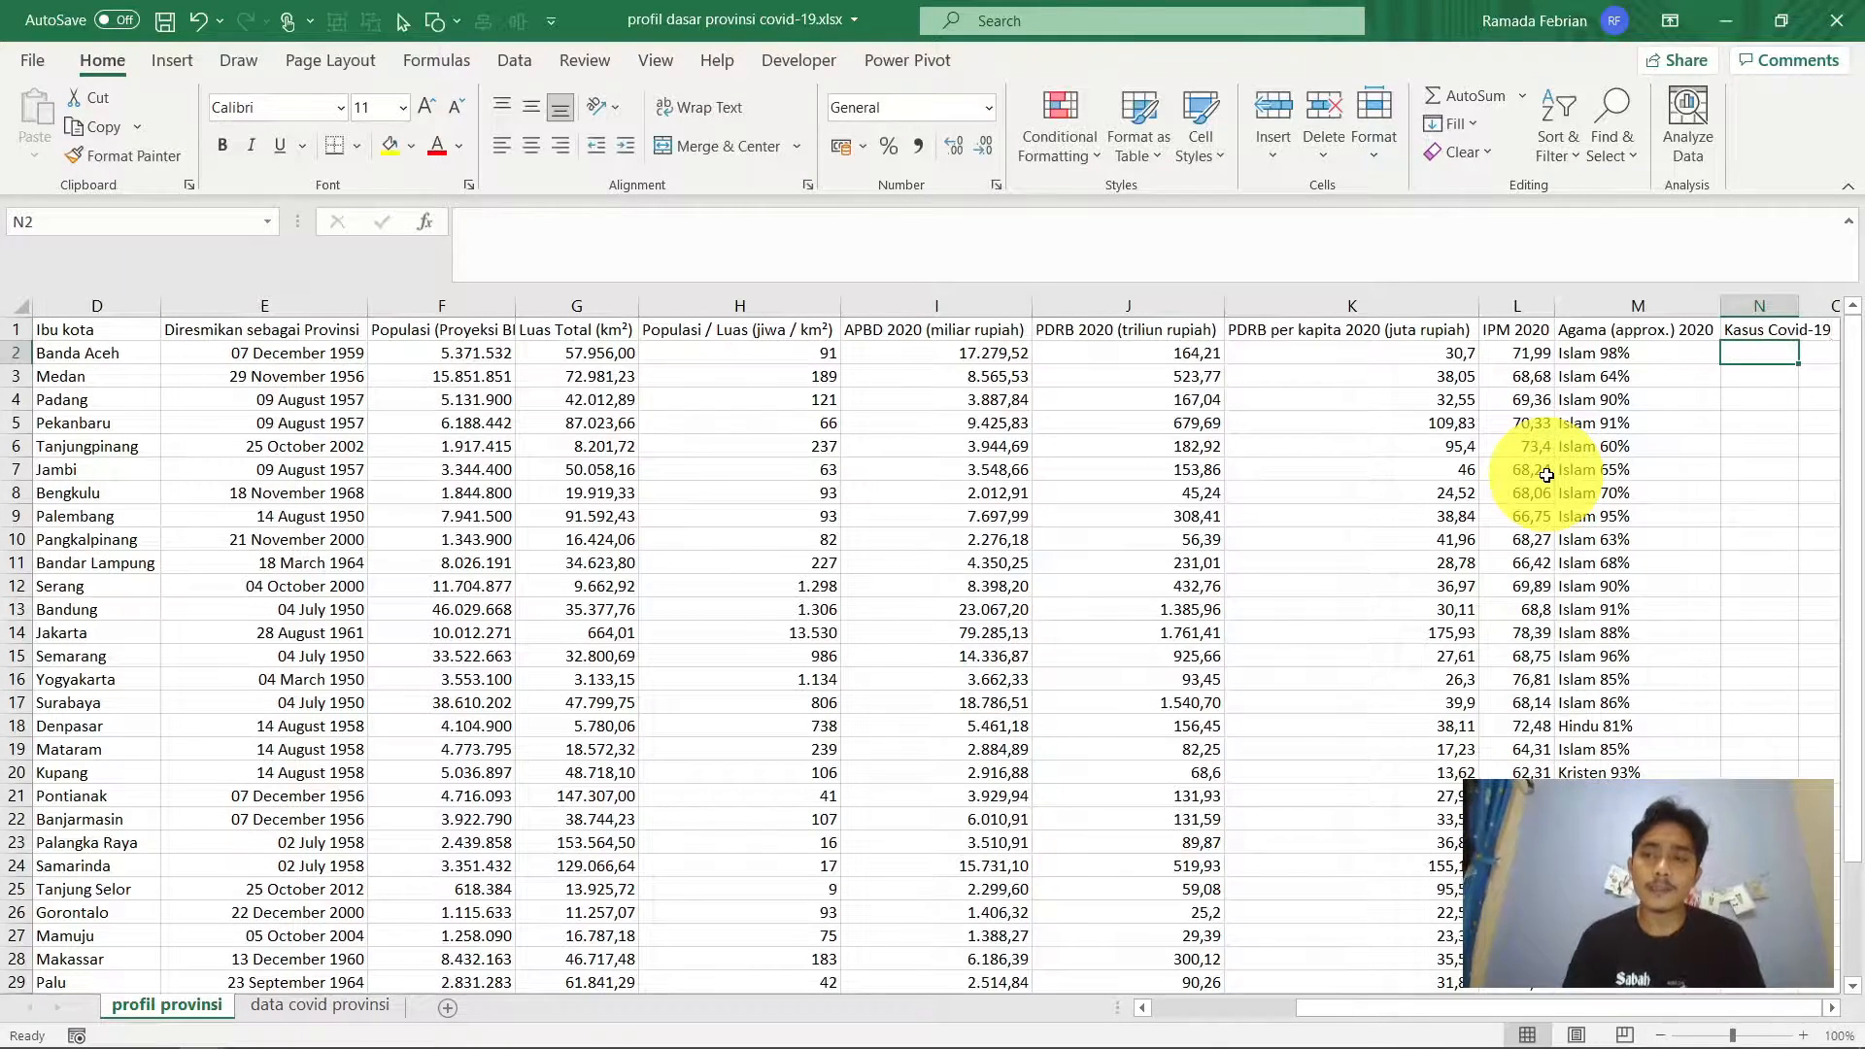
Begin a formula in cell N2, the first data cell under the Kasus Covid-19 heading
key(ctrl+Home)
key(Right)
key(ctrl+Right)
key(Down)
text(=)
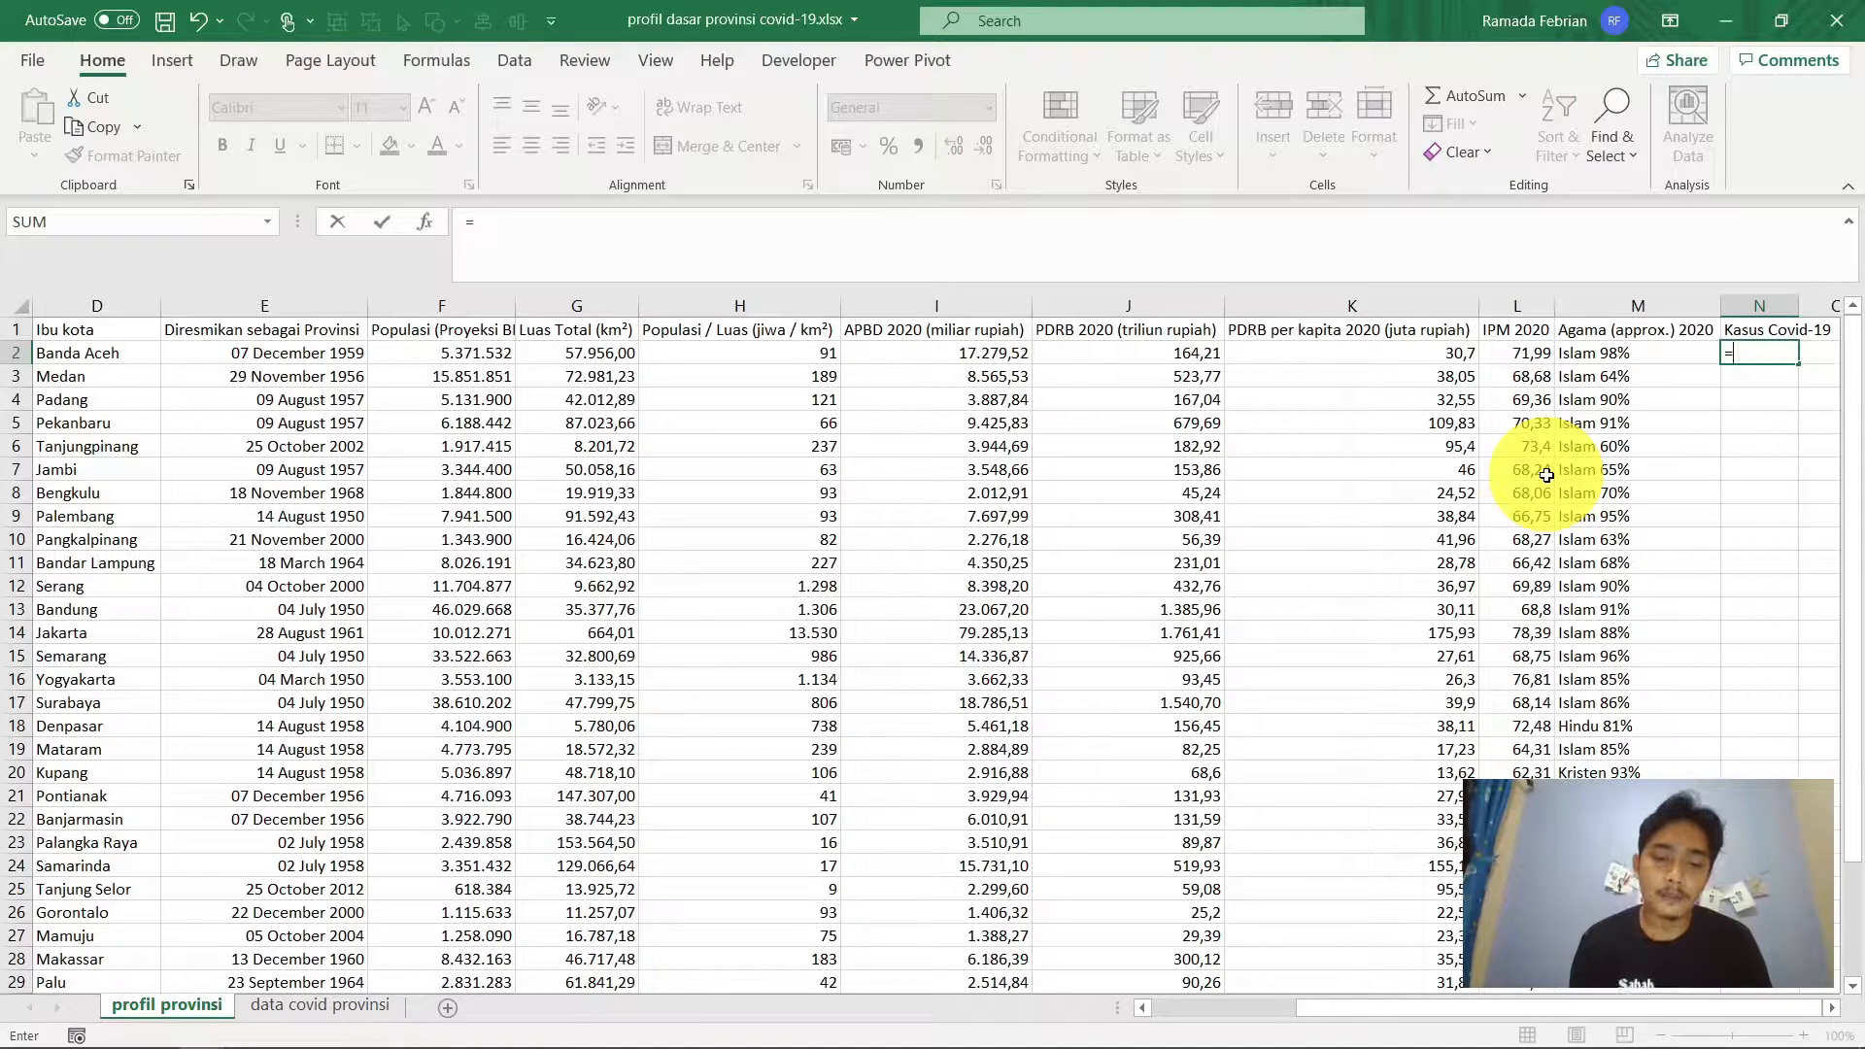
text(vloo)
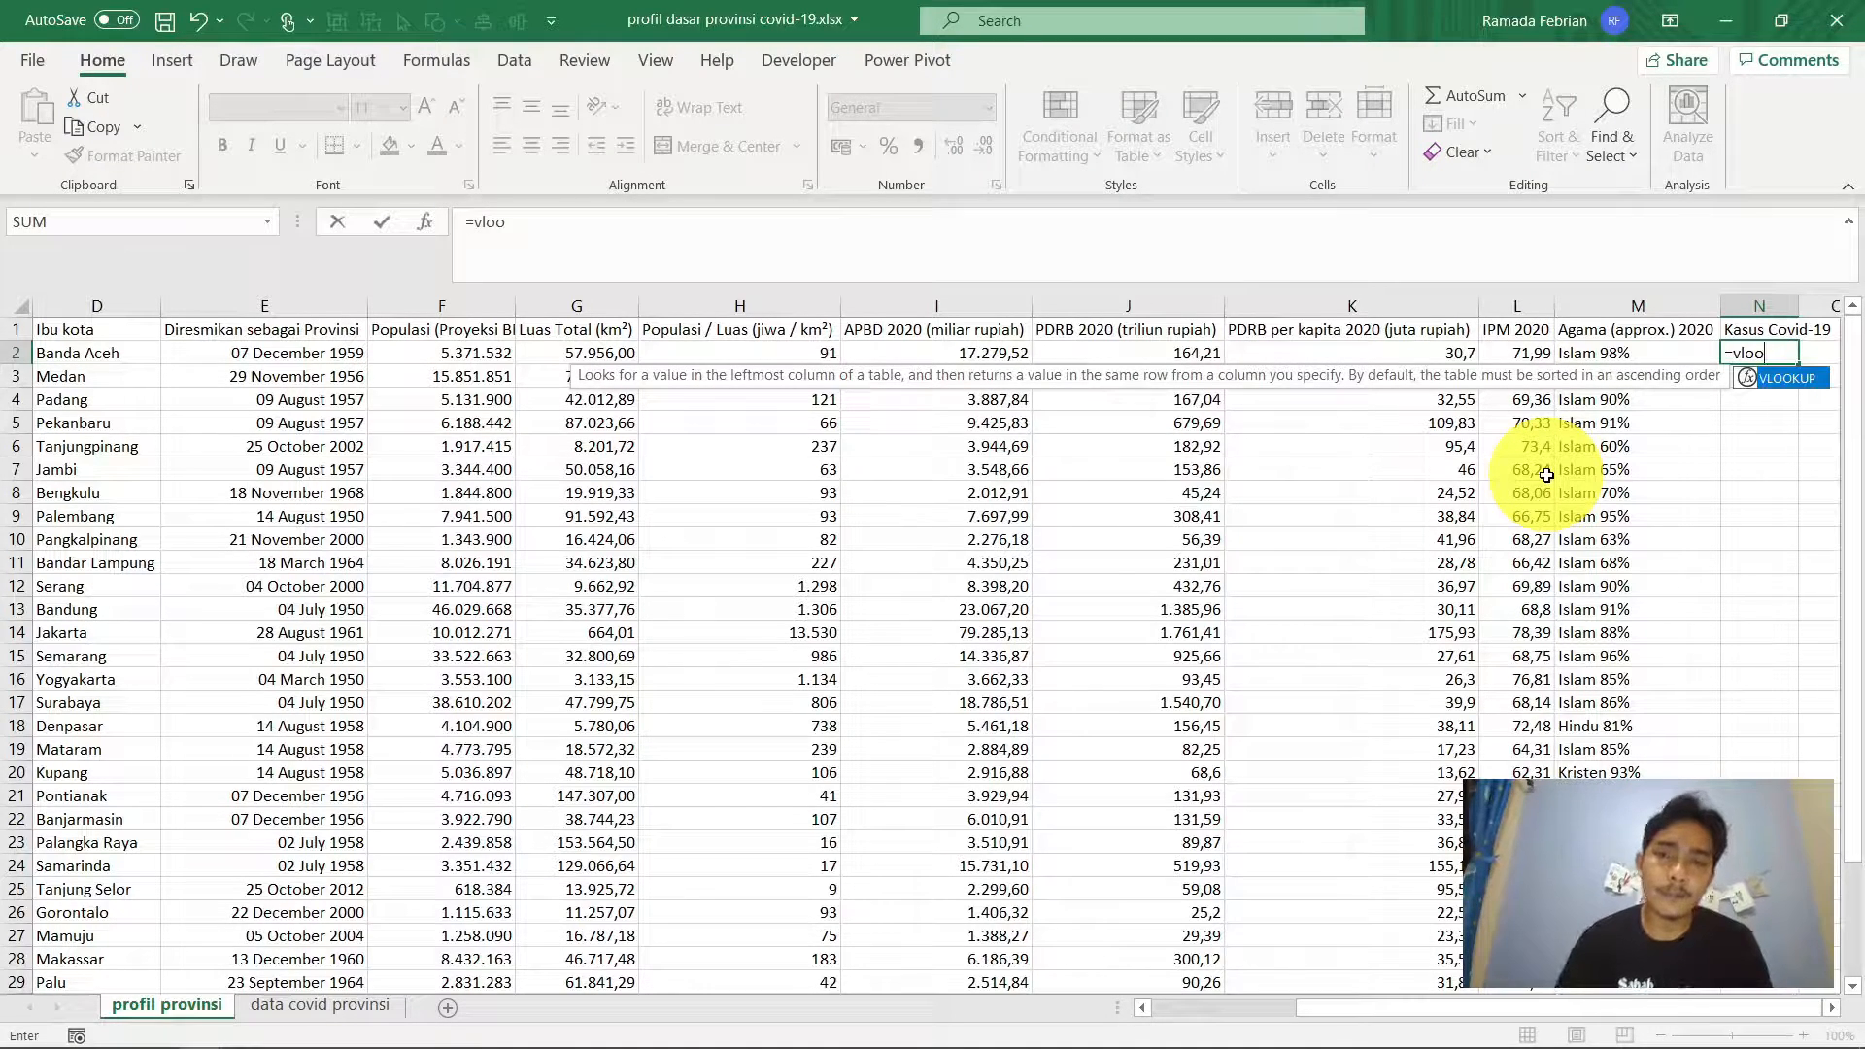
double_click(1775, 379)
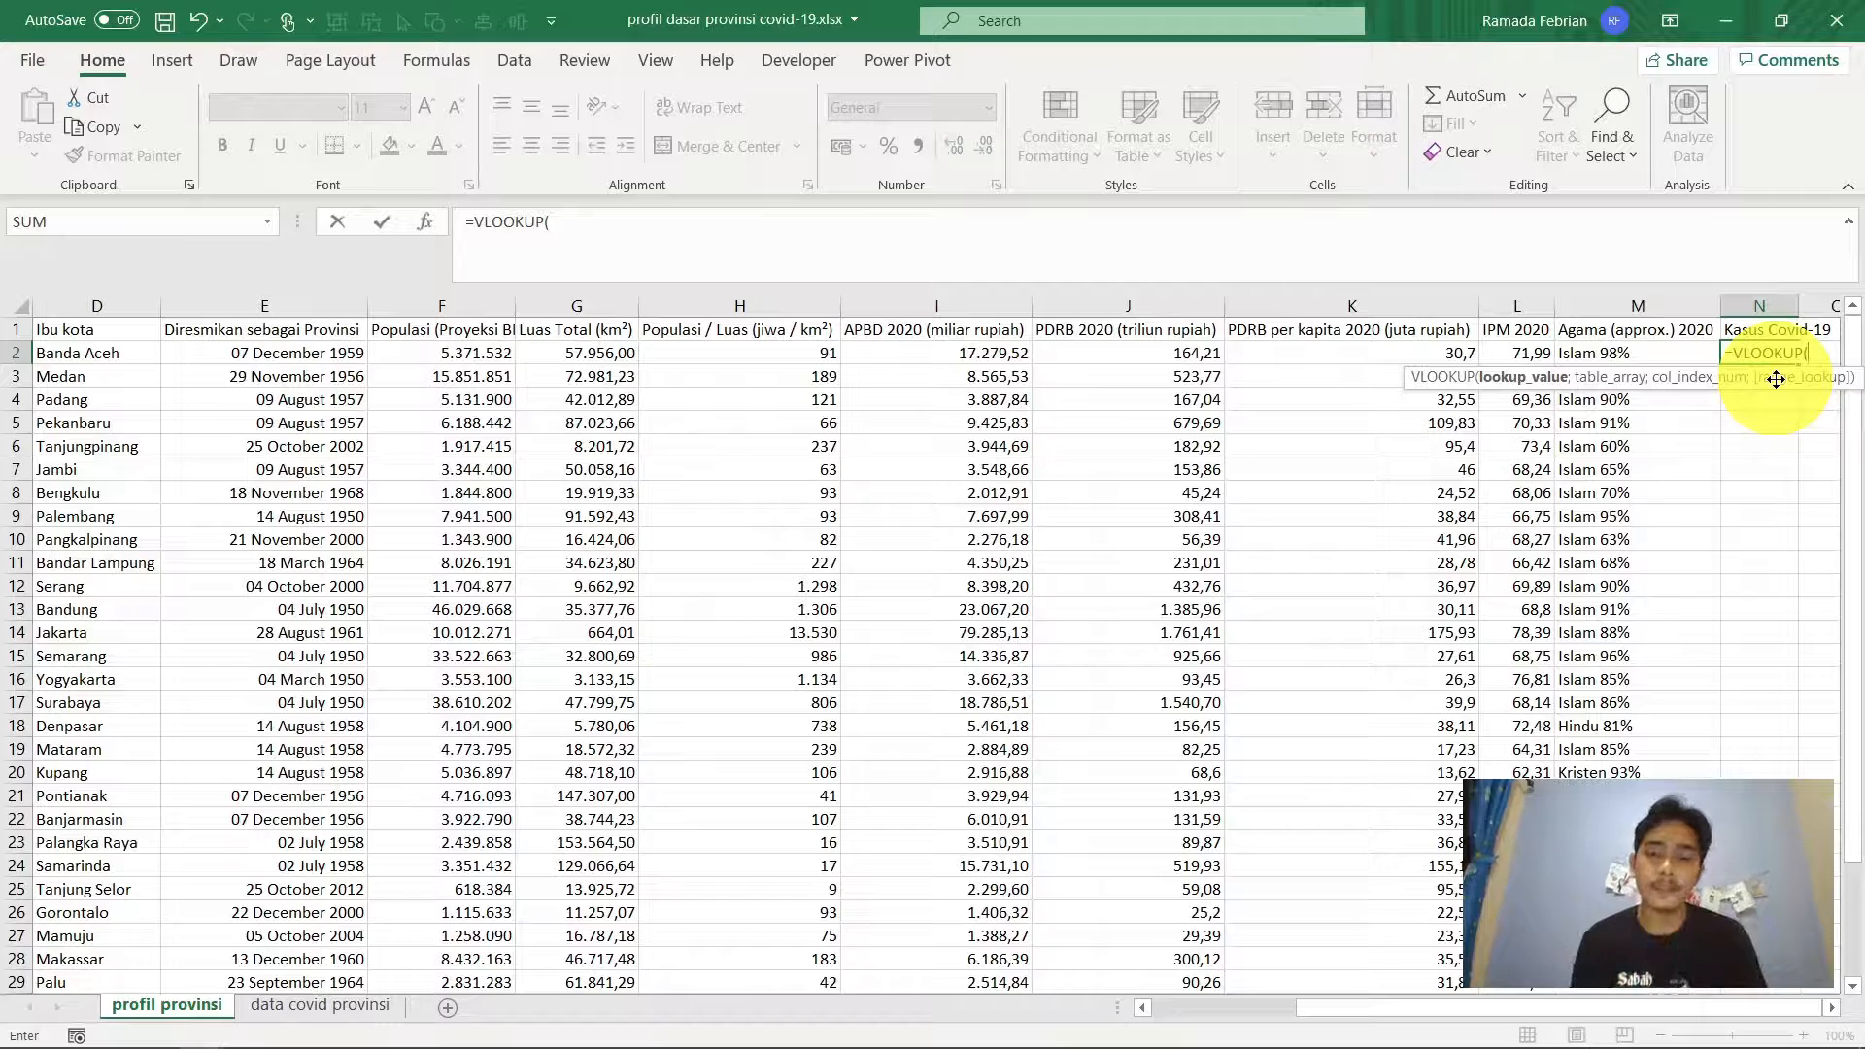
key(BackSpace)
key(BackSpace)
key(BackSpace)
key(BackSpace)
key(BackSpace)
key(BackSpace)
key(BackSpace)
key(BackSpace)
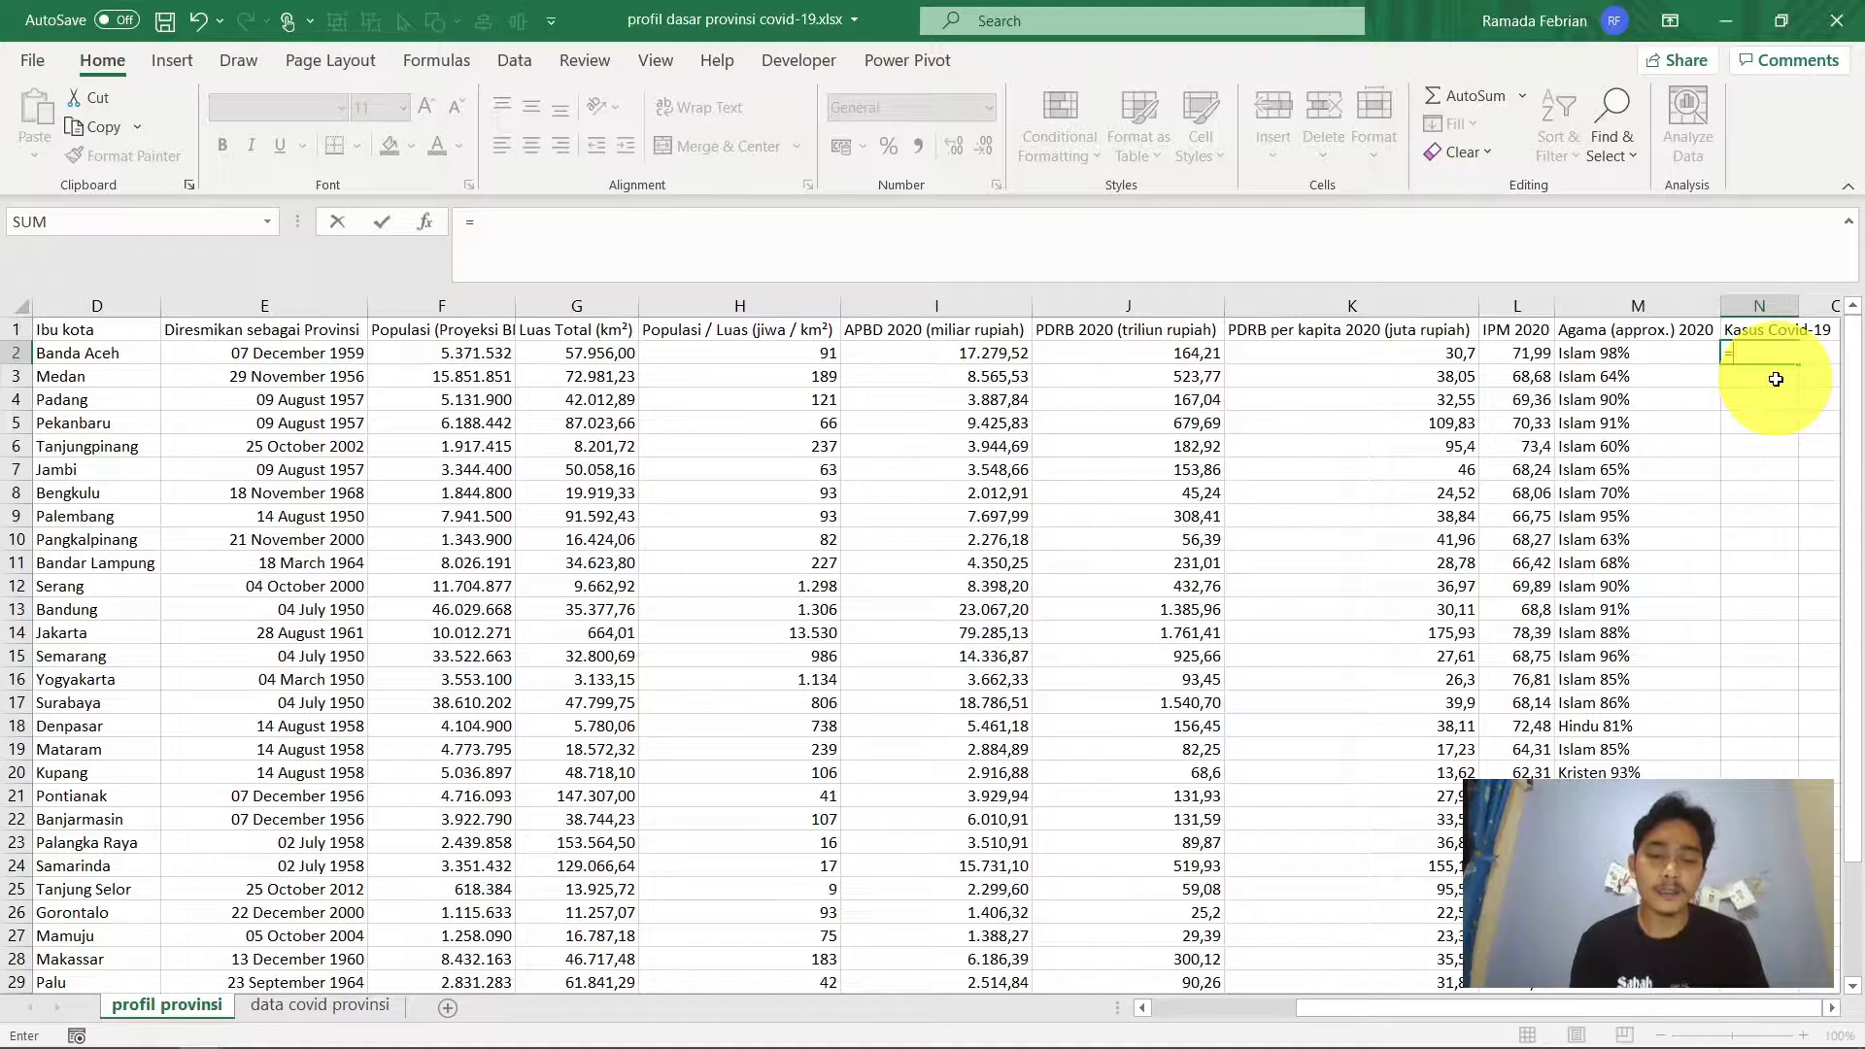
Enter the VLOOKUP function in N2 with the province name in B2 as its lookup value
text(vlo)
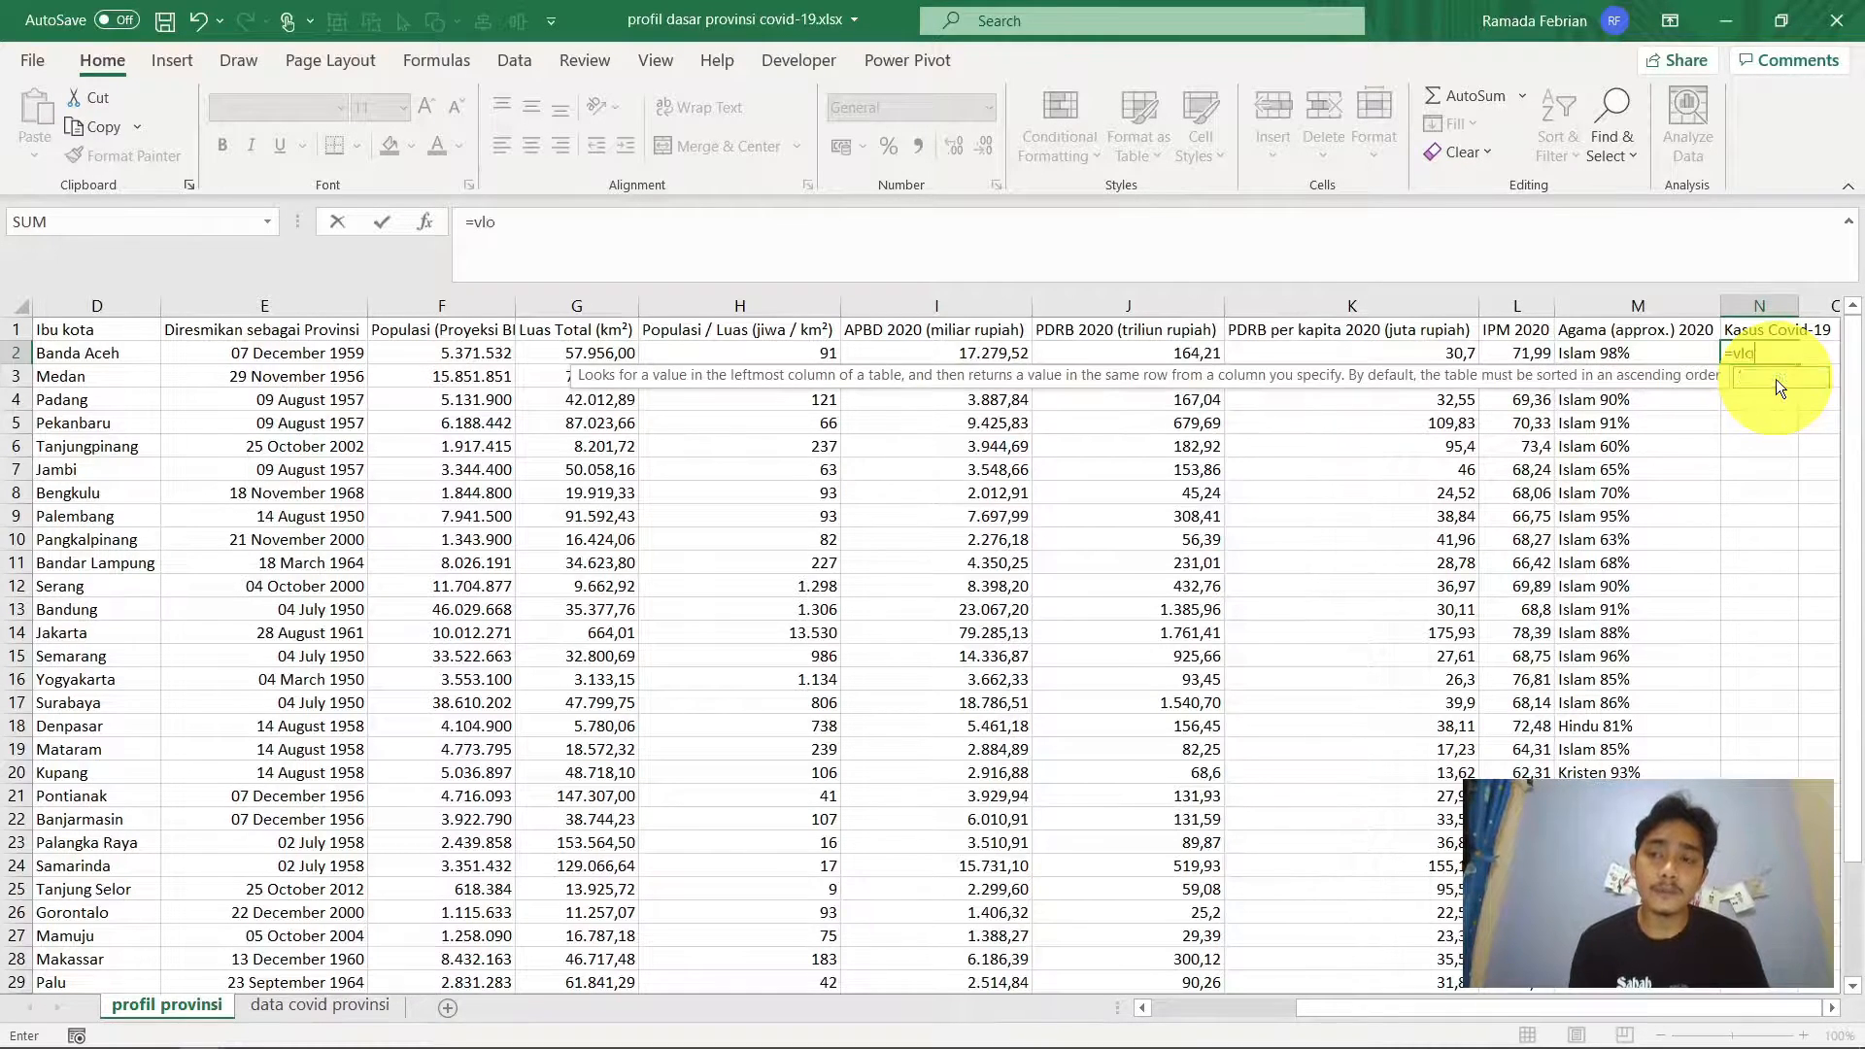
text(okup)
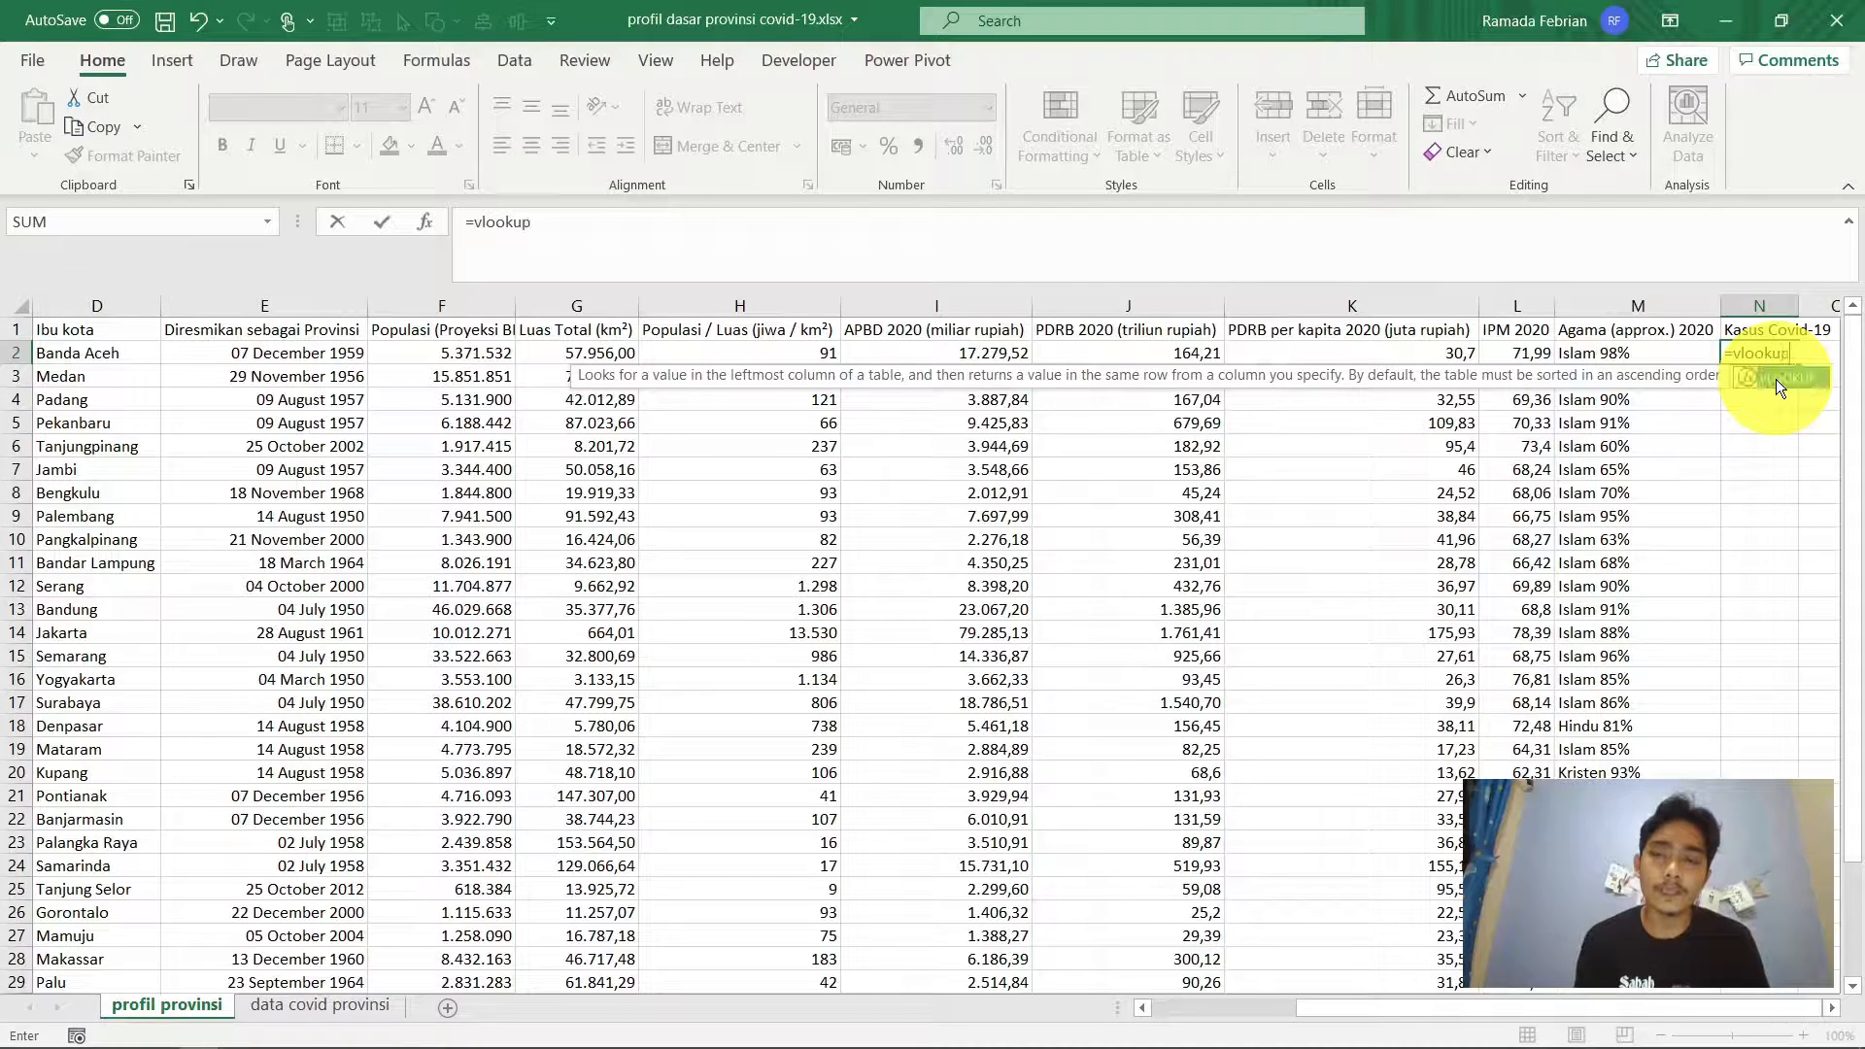
text(()
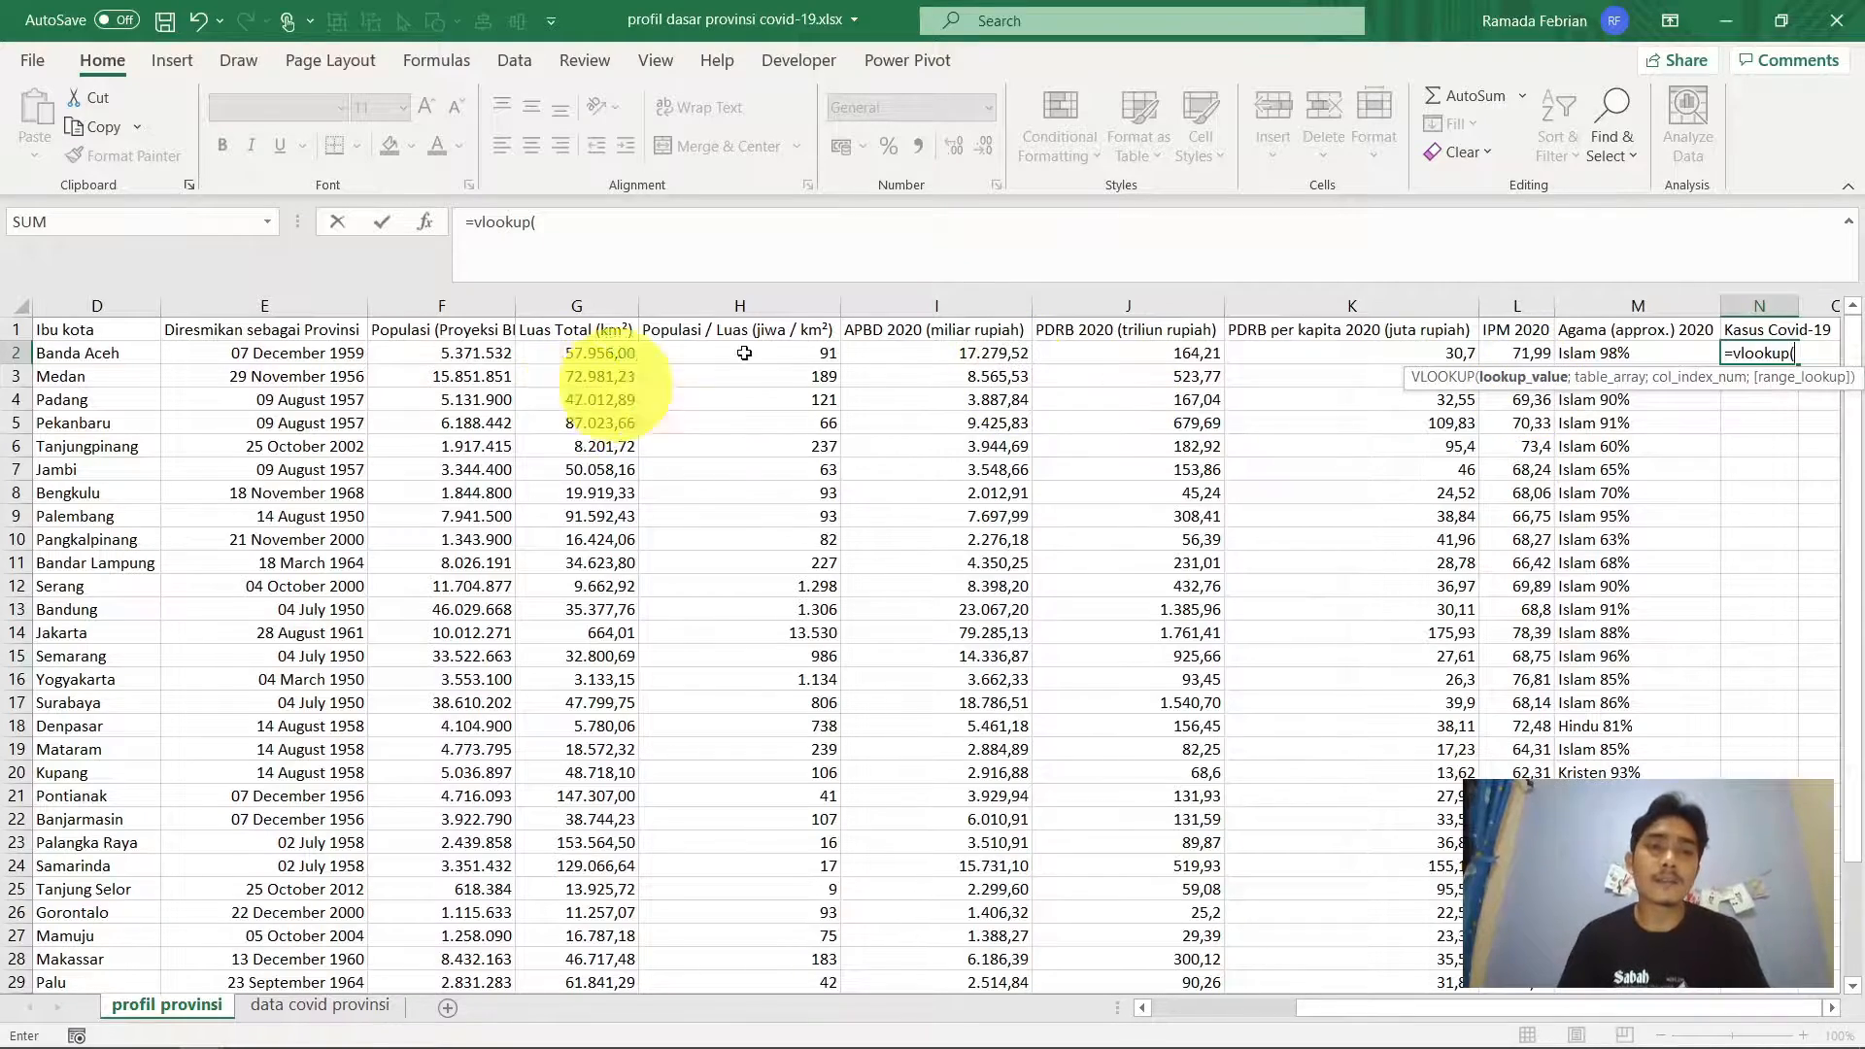
click(908, 350)
key(Left)
key(Left)
key(Left)
key(Left)
key(Left)
key(Left)
key(Left)
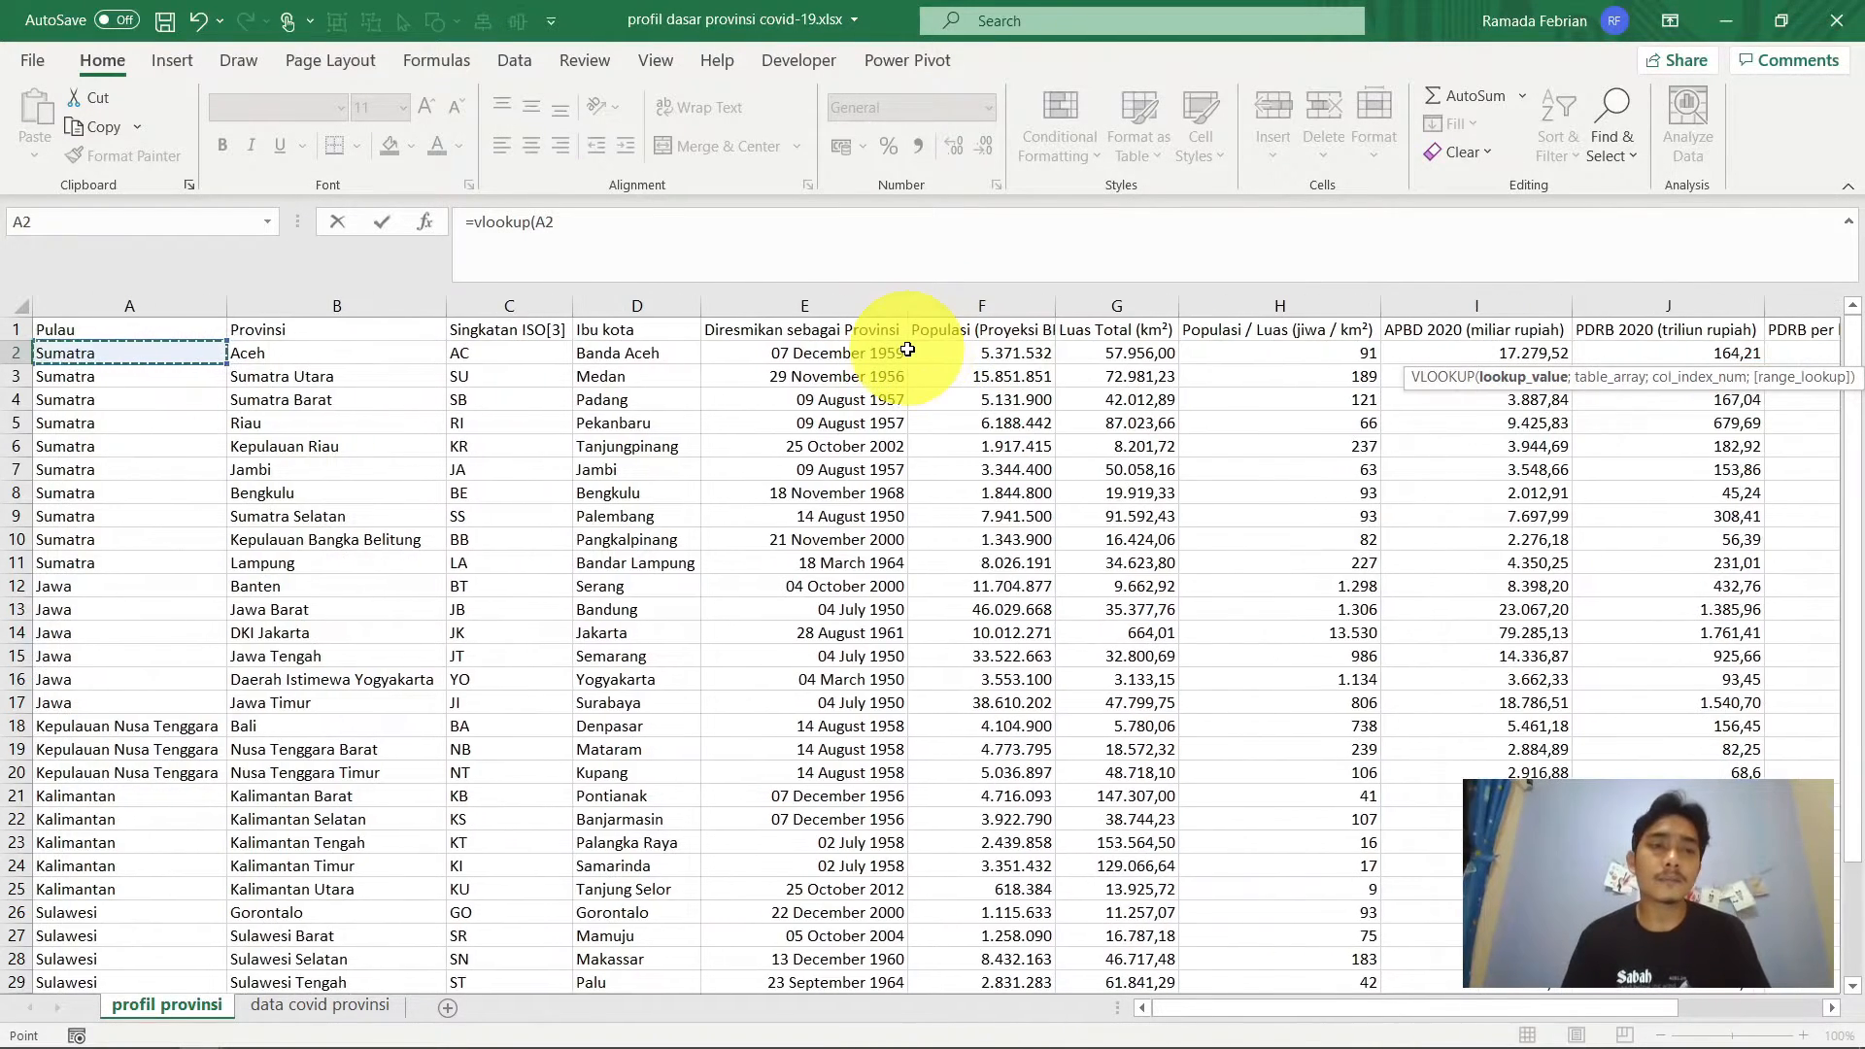
text(;)
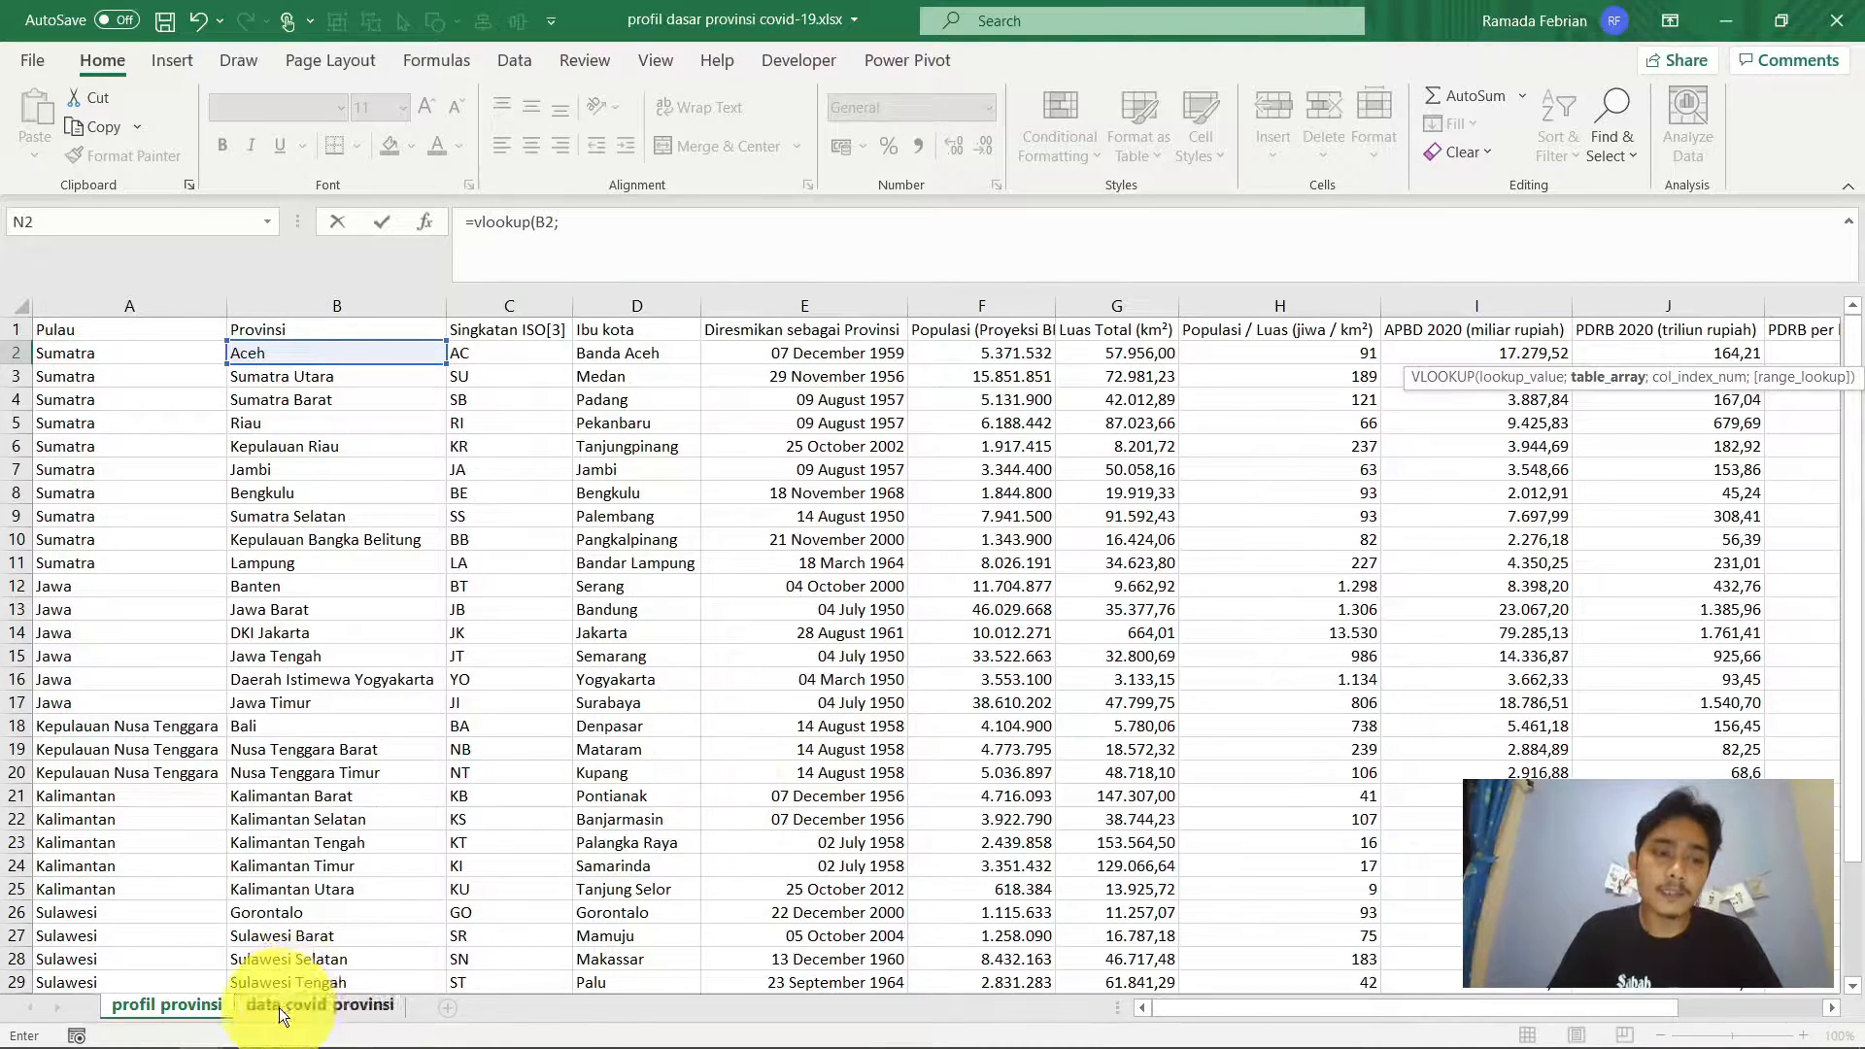
Start the VLOOKUP table array at header cell A1 (key) of the data covid provinsi sheet
click(332, 1011)
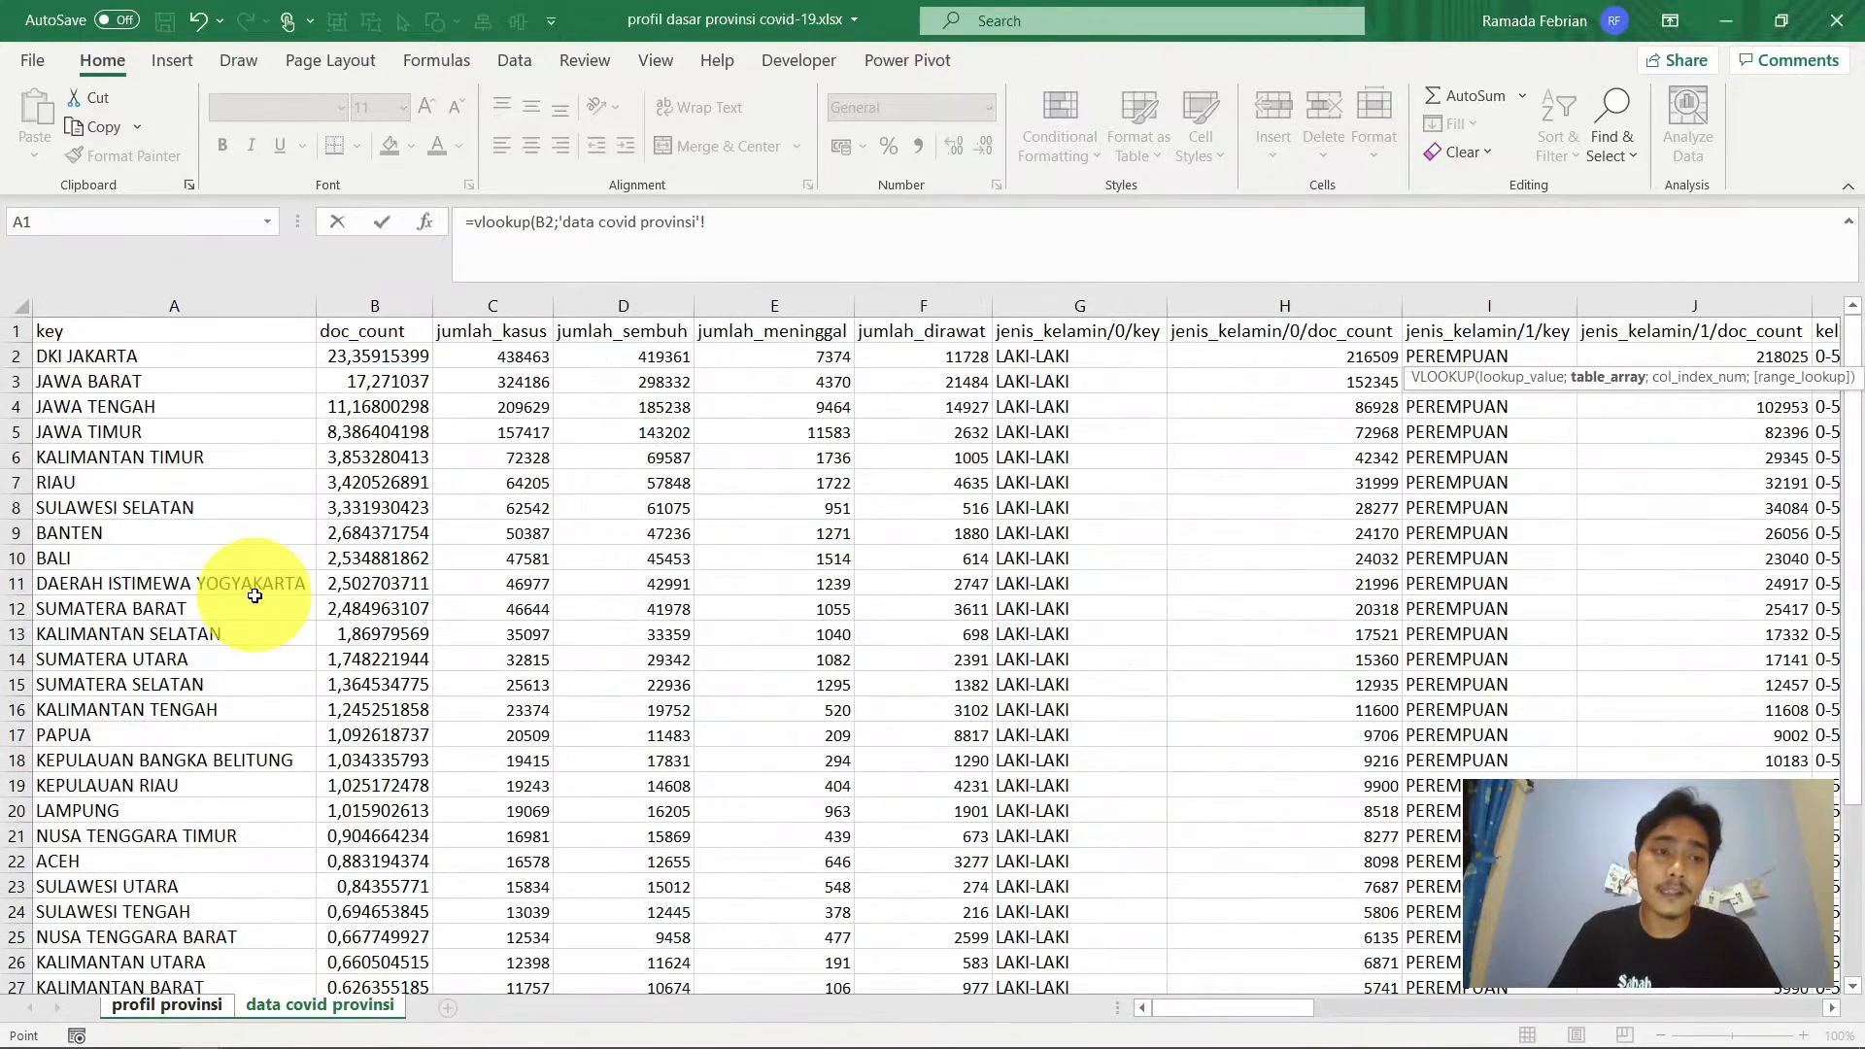
click(189, 398)
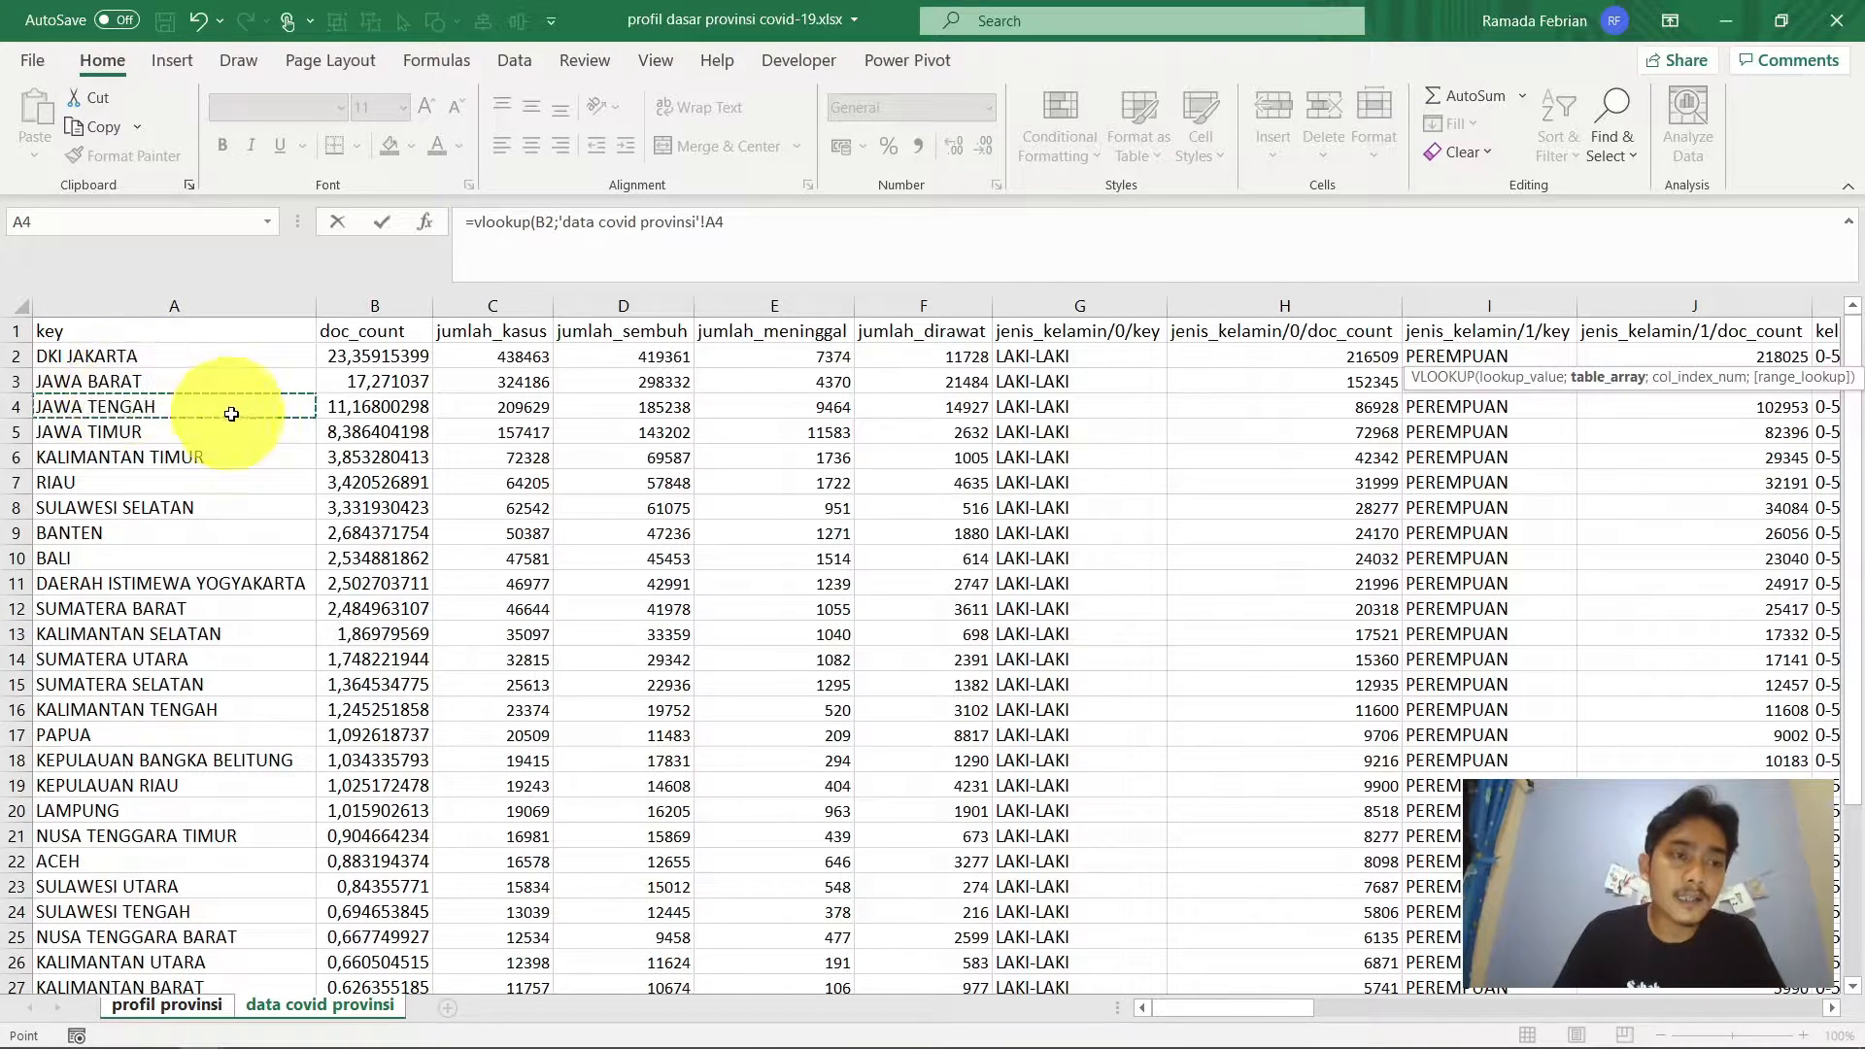
click(190, 335)
key(ctrl+shift+Down)
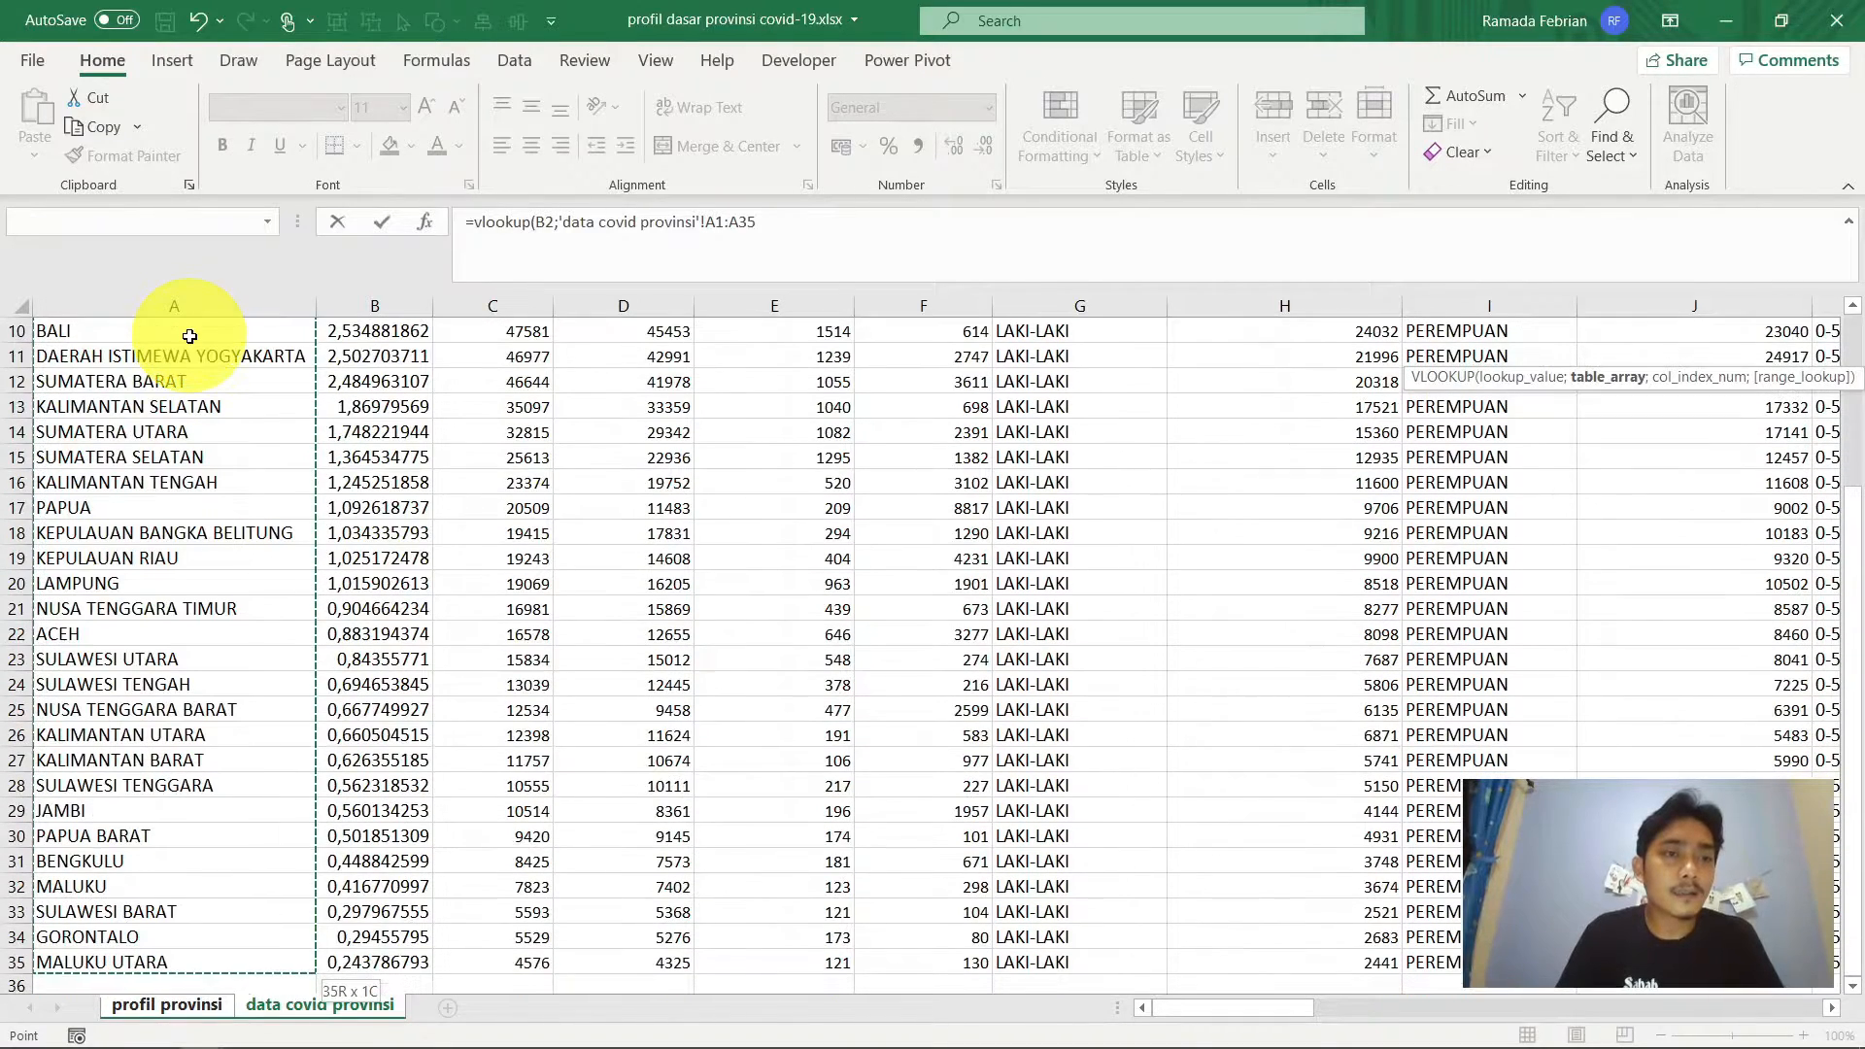
key(shift+Right)
key(shift+Right)
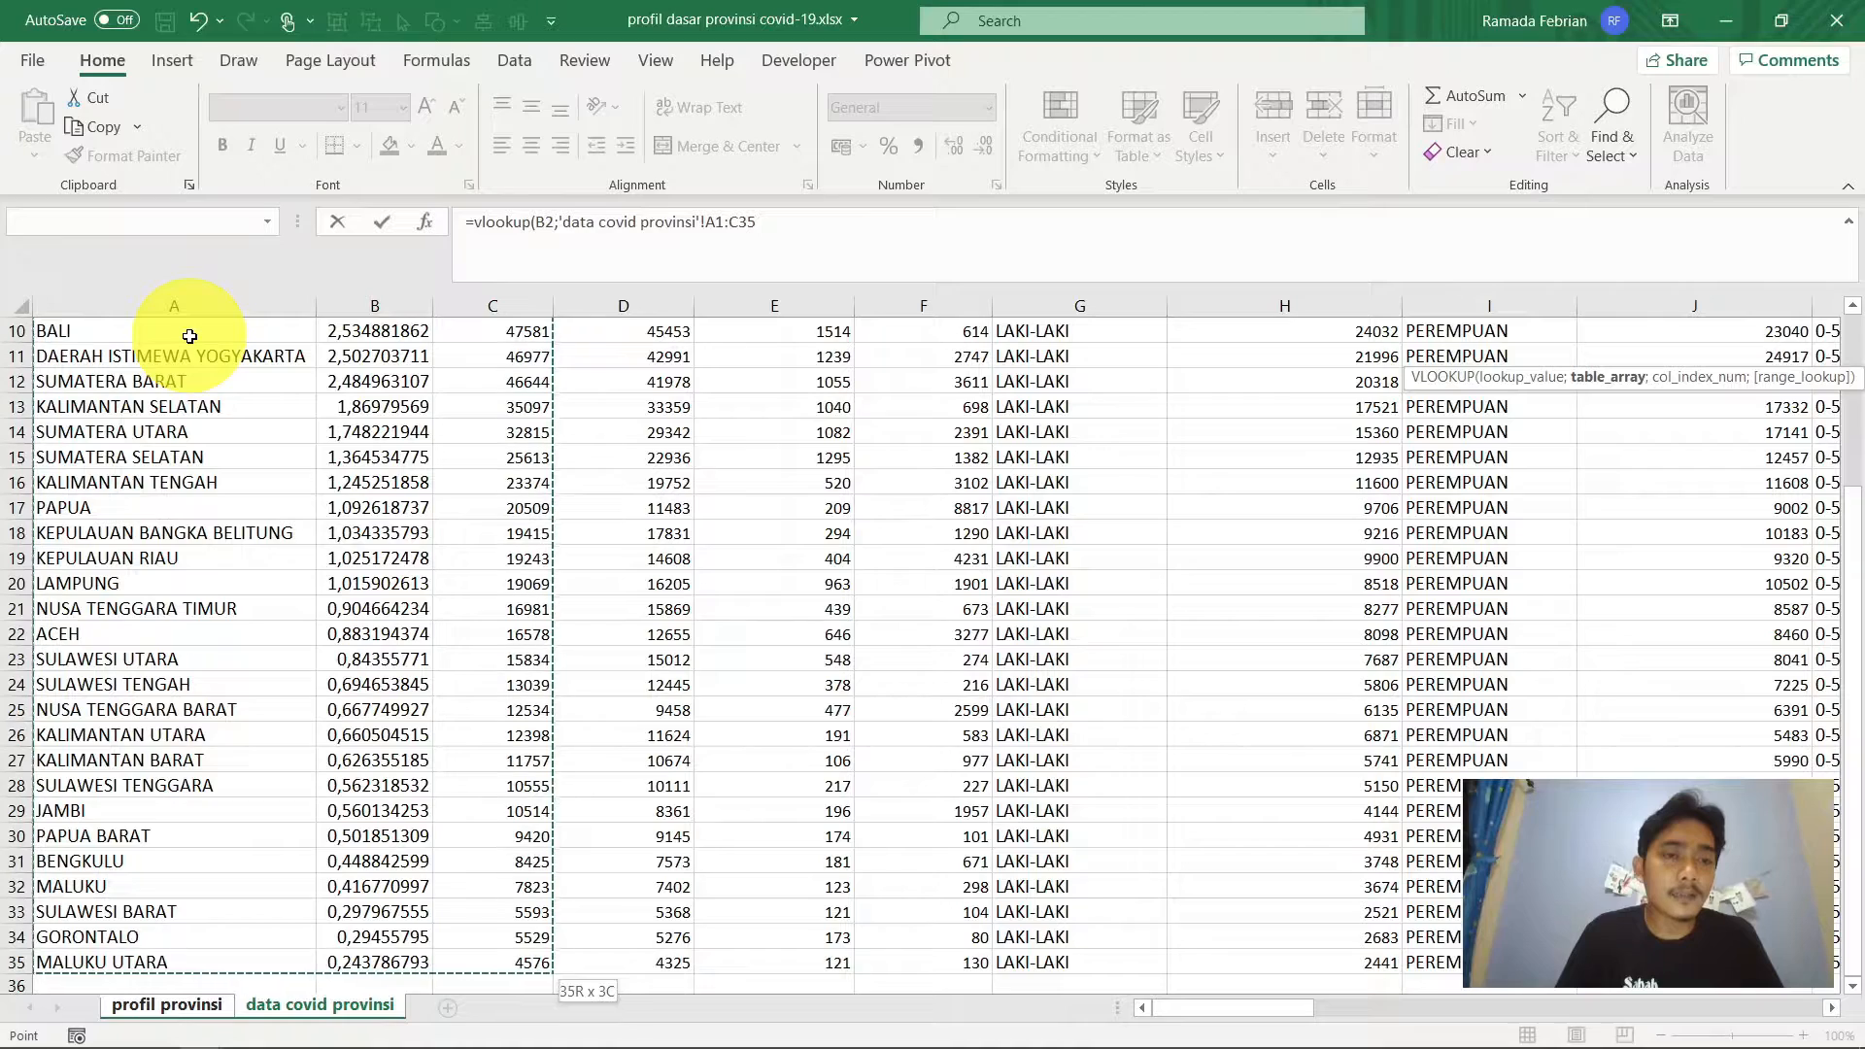
key(Down)
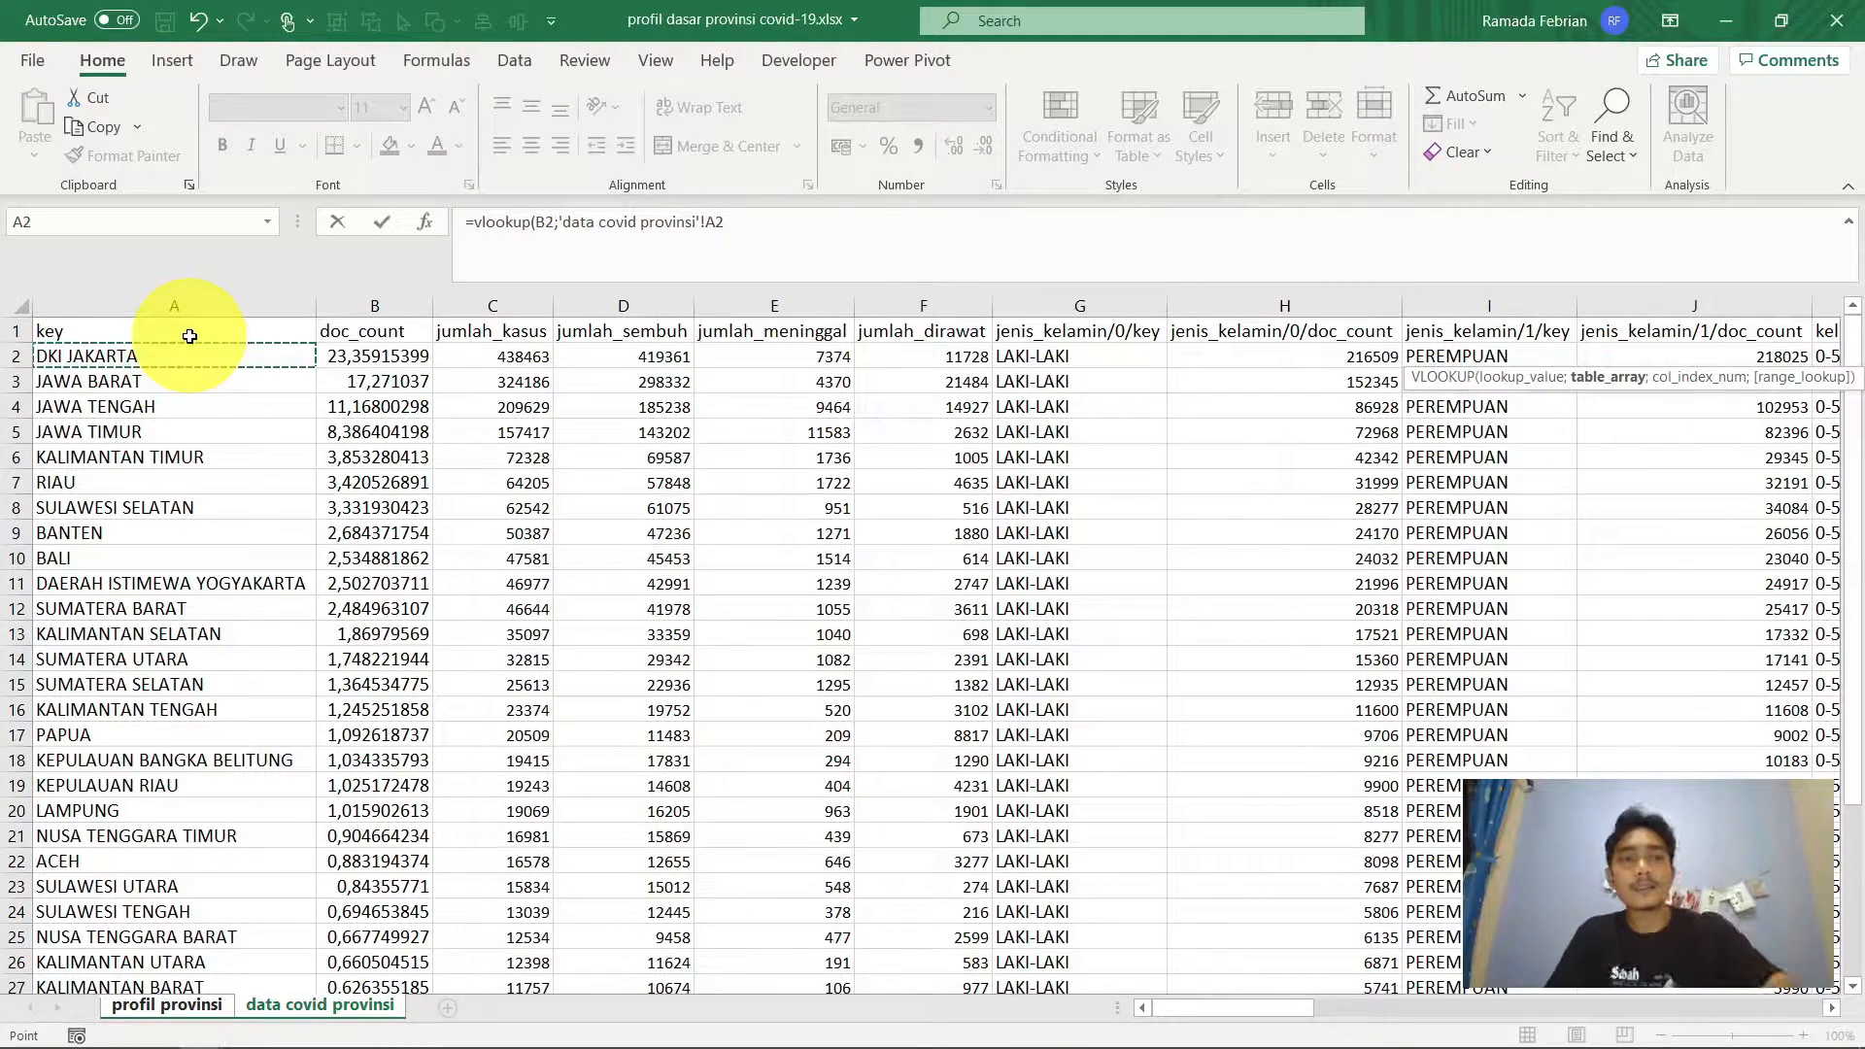
key(Up)
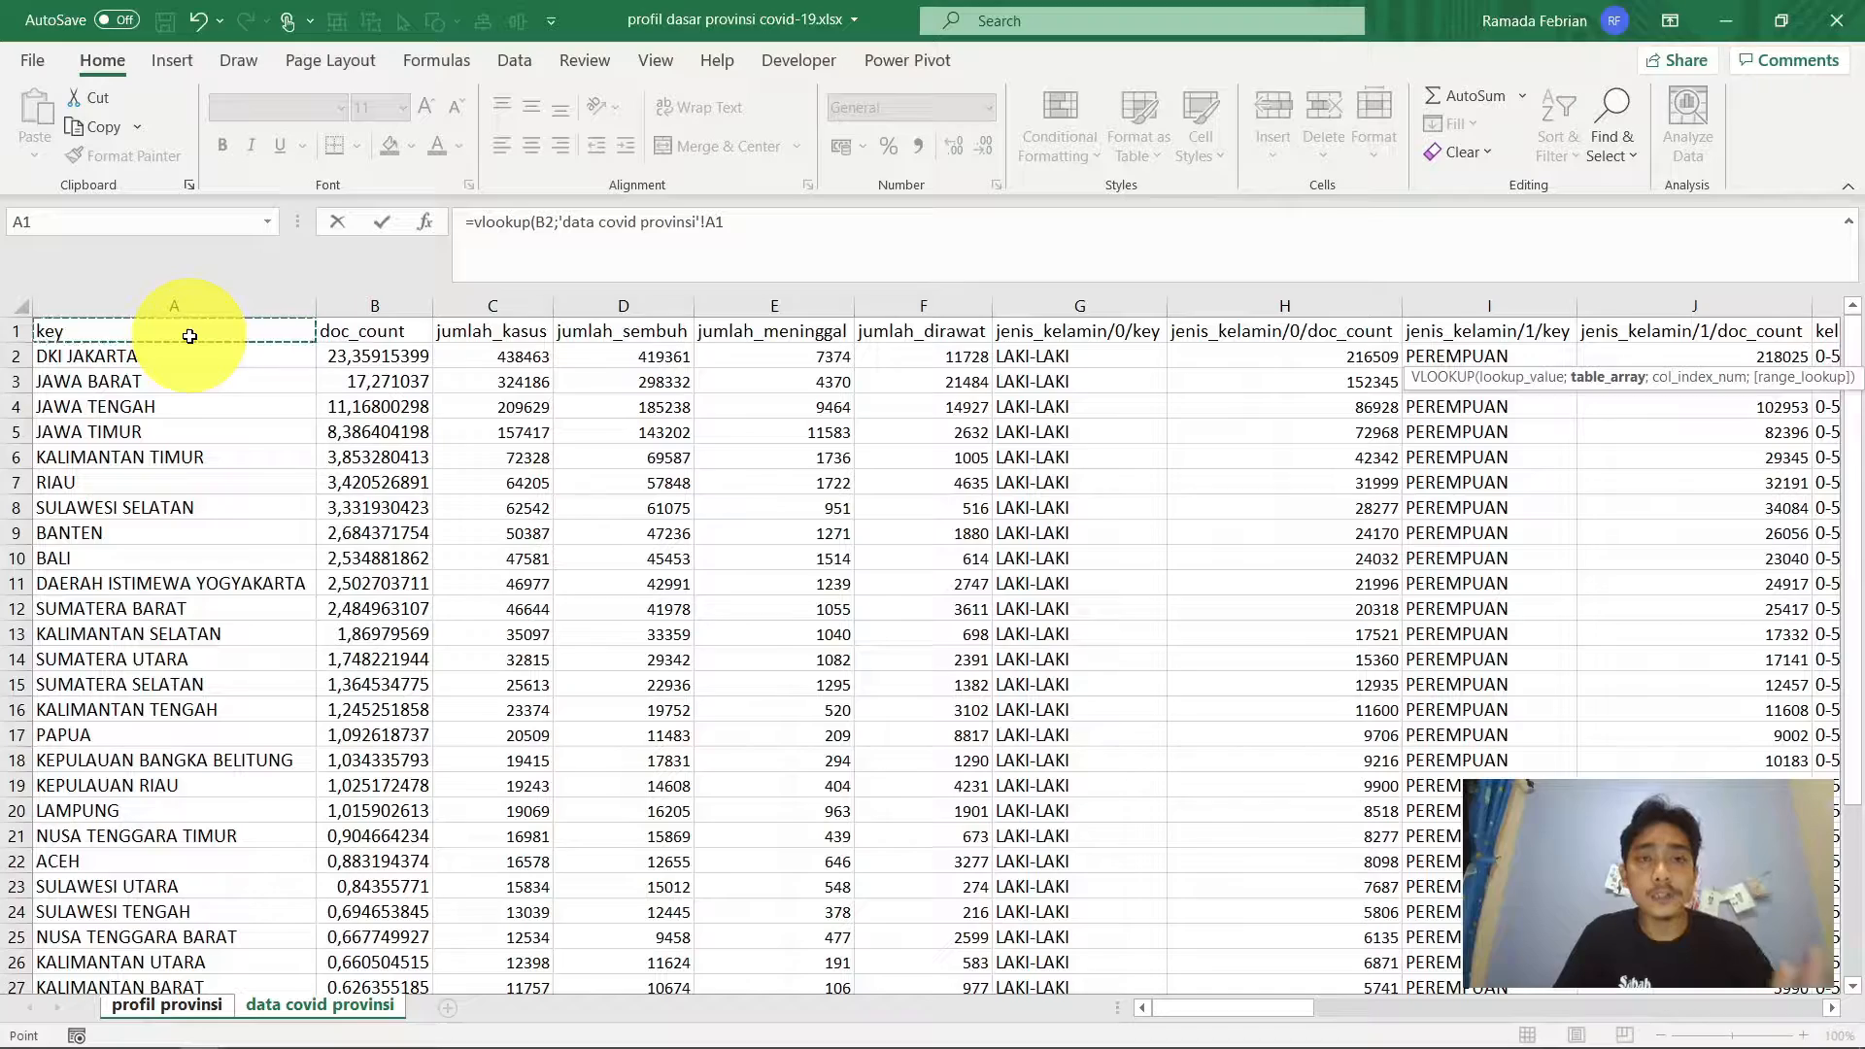
key(Down)
key(Down)
key(Down)
key(Down)
key(Down)
key(Down)
key(Down)
key(Down)
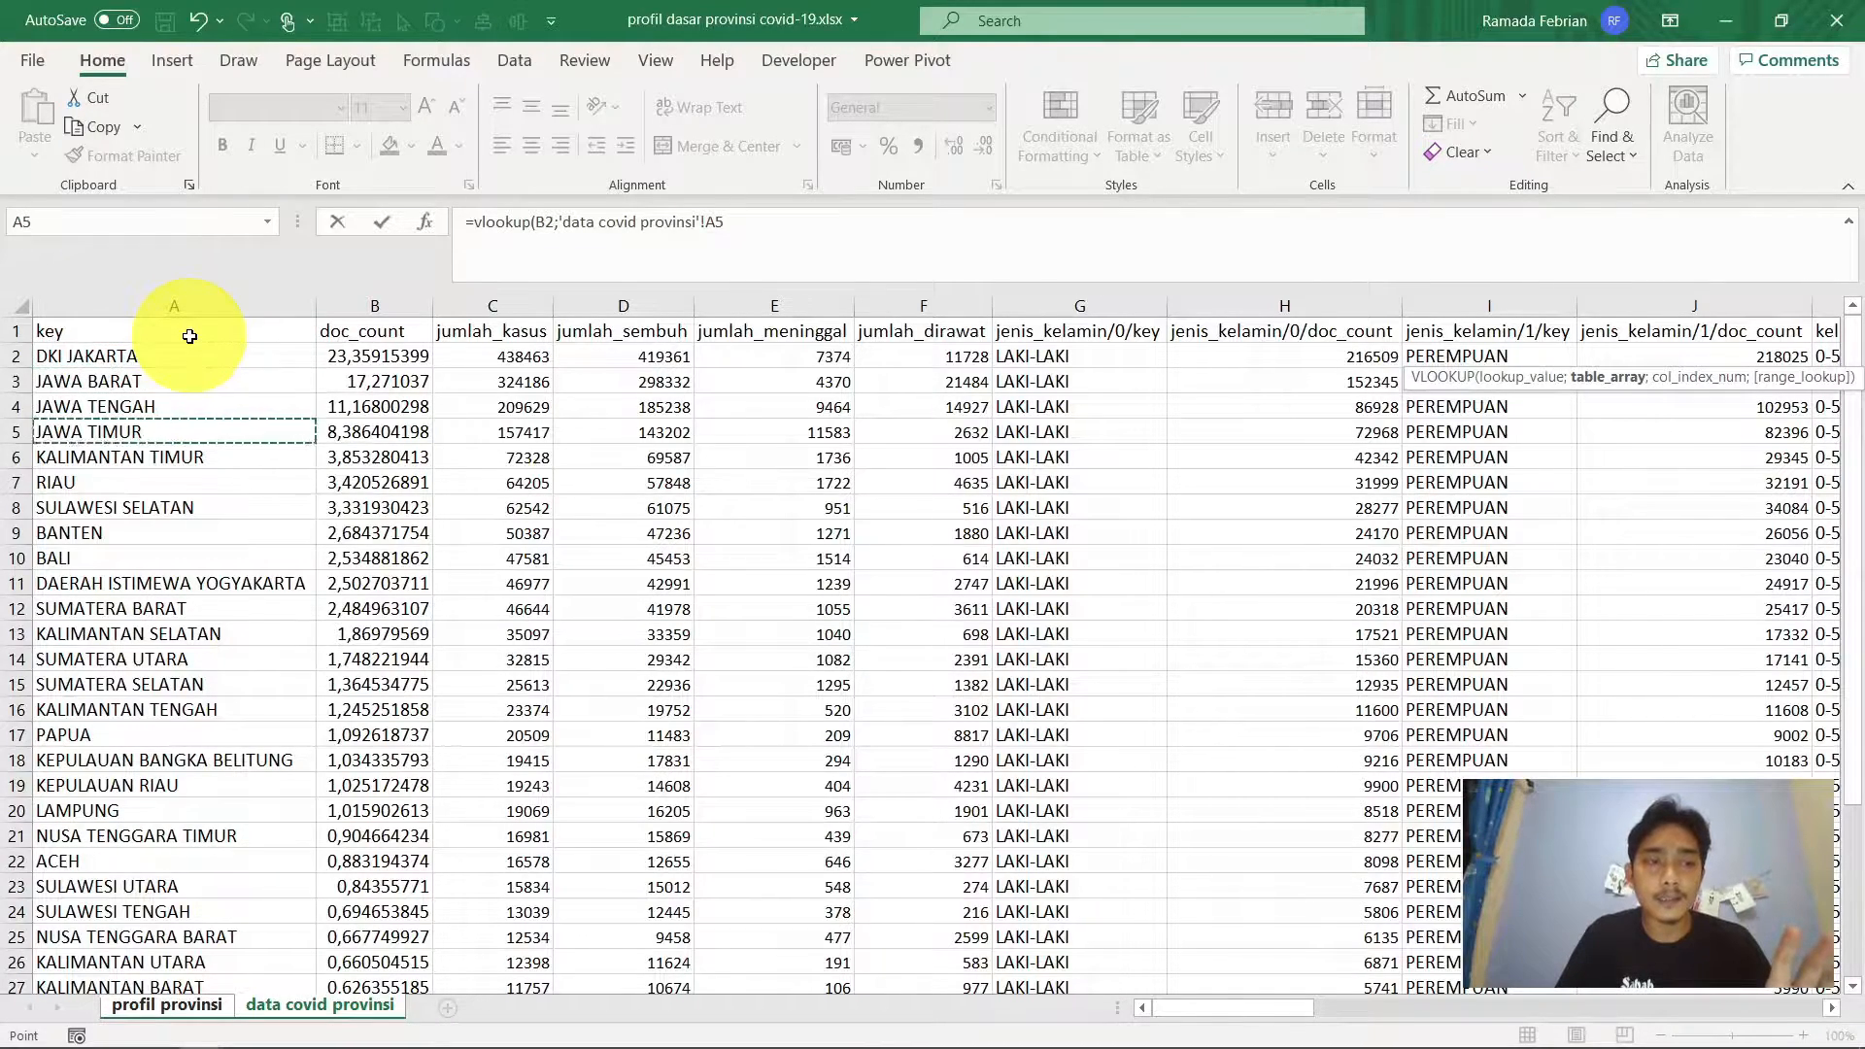
key(Up)
key(Up)
key(Up)
key(Up)
key(Up)
key(Up)
key(Up)
key(Up)
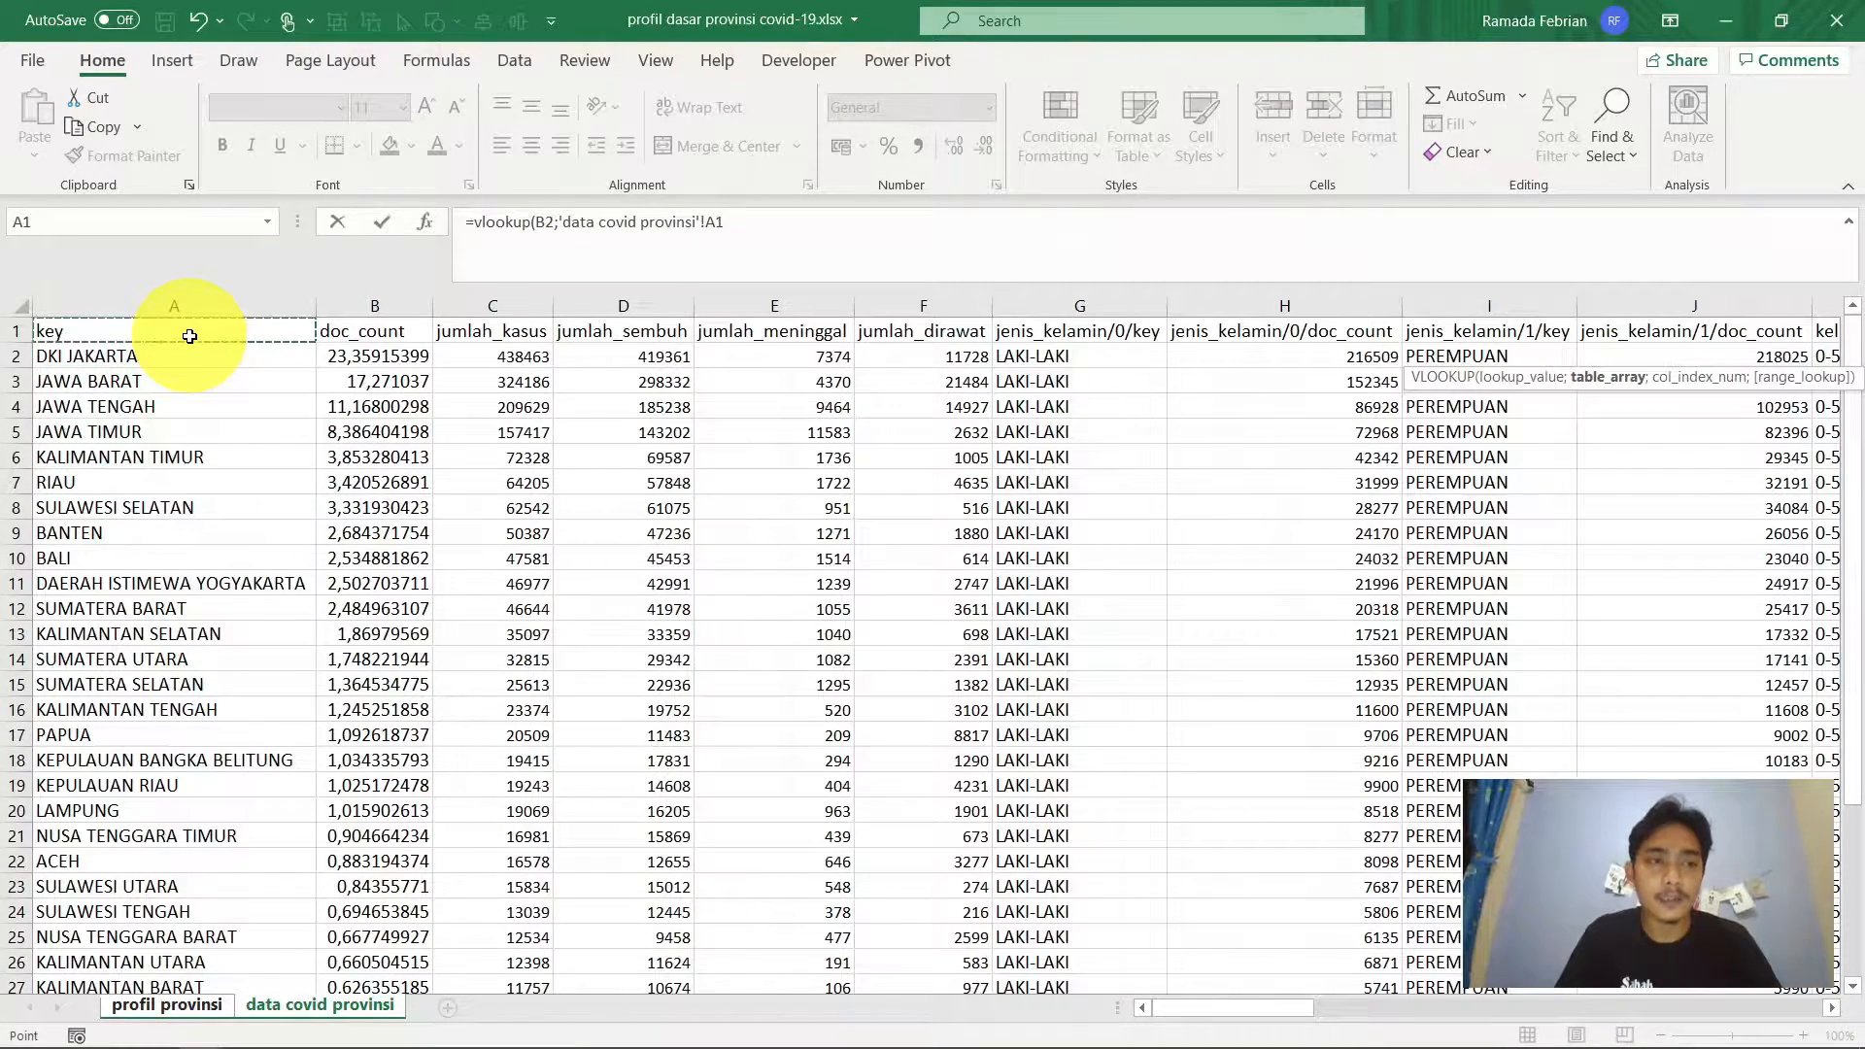
Extend the table array down to the last province and across to the jumlah_kasus column, giving A1:C35
key(ctrl+shift+Down)
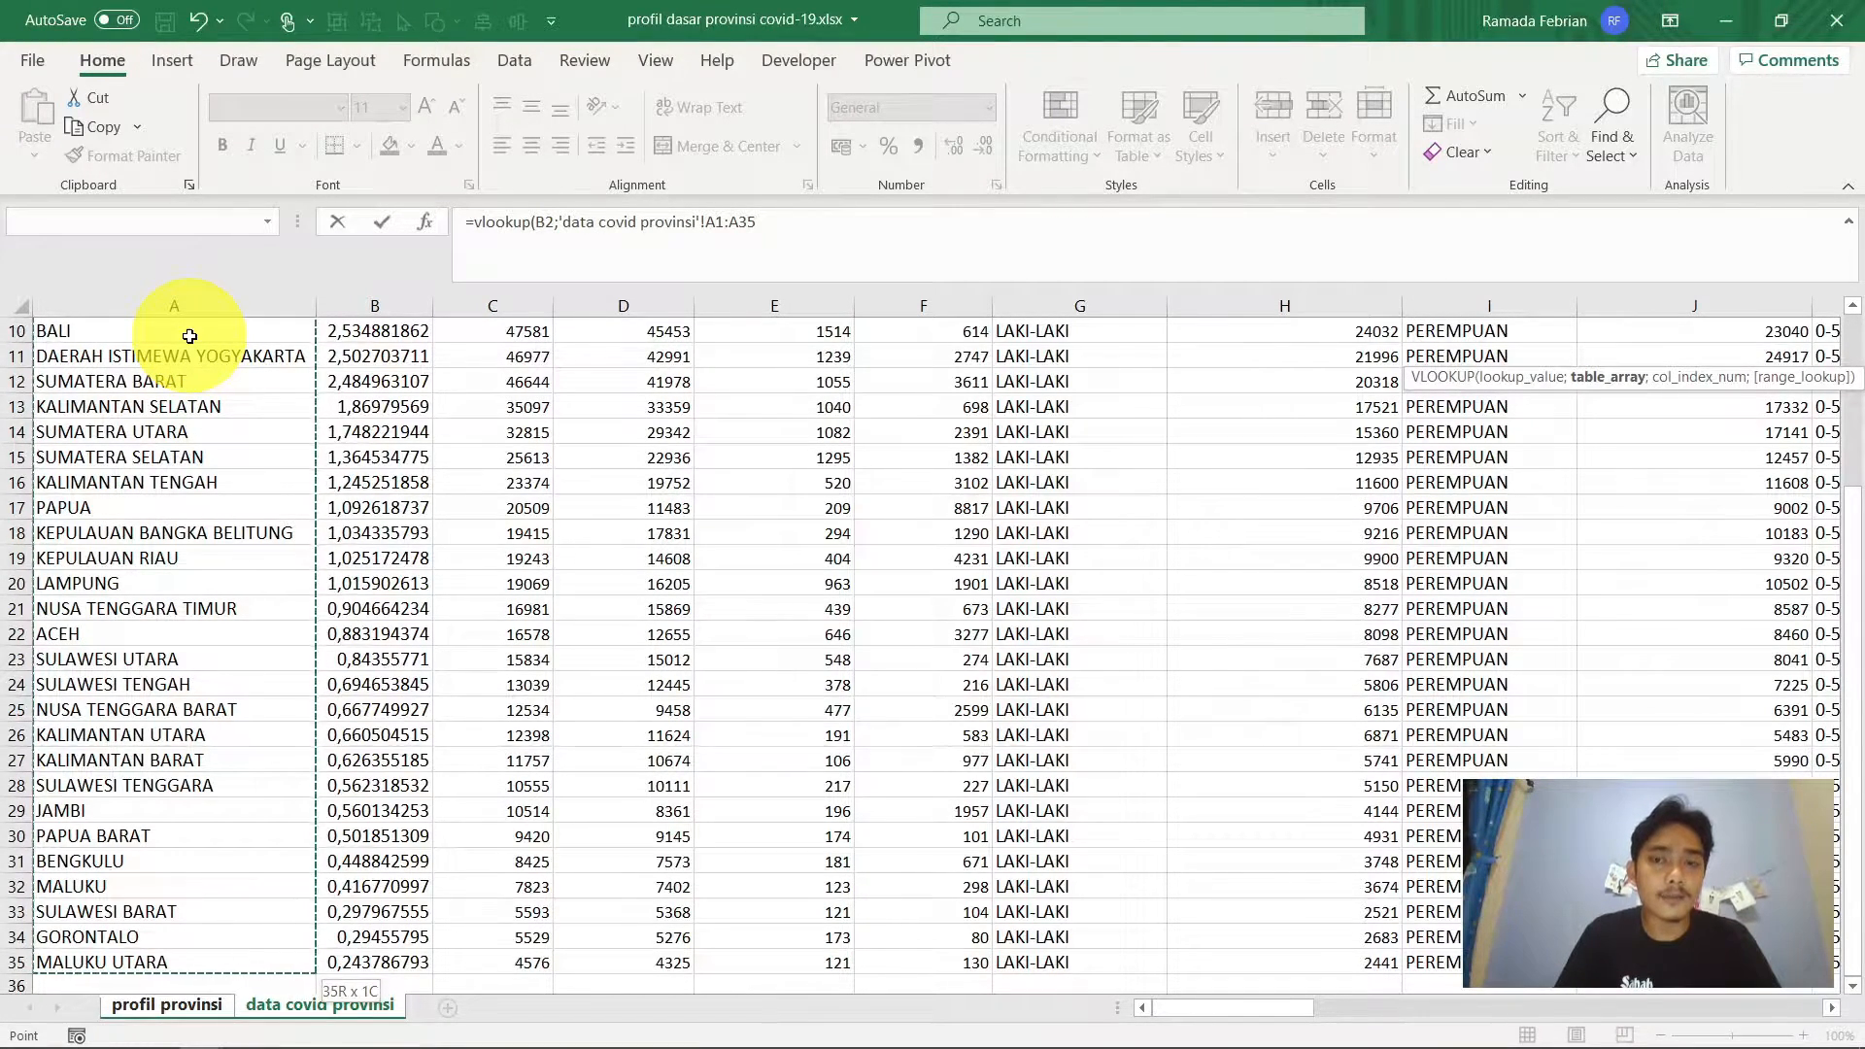
key(shift+Right)
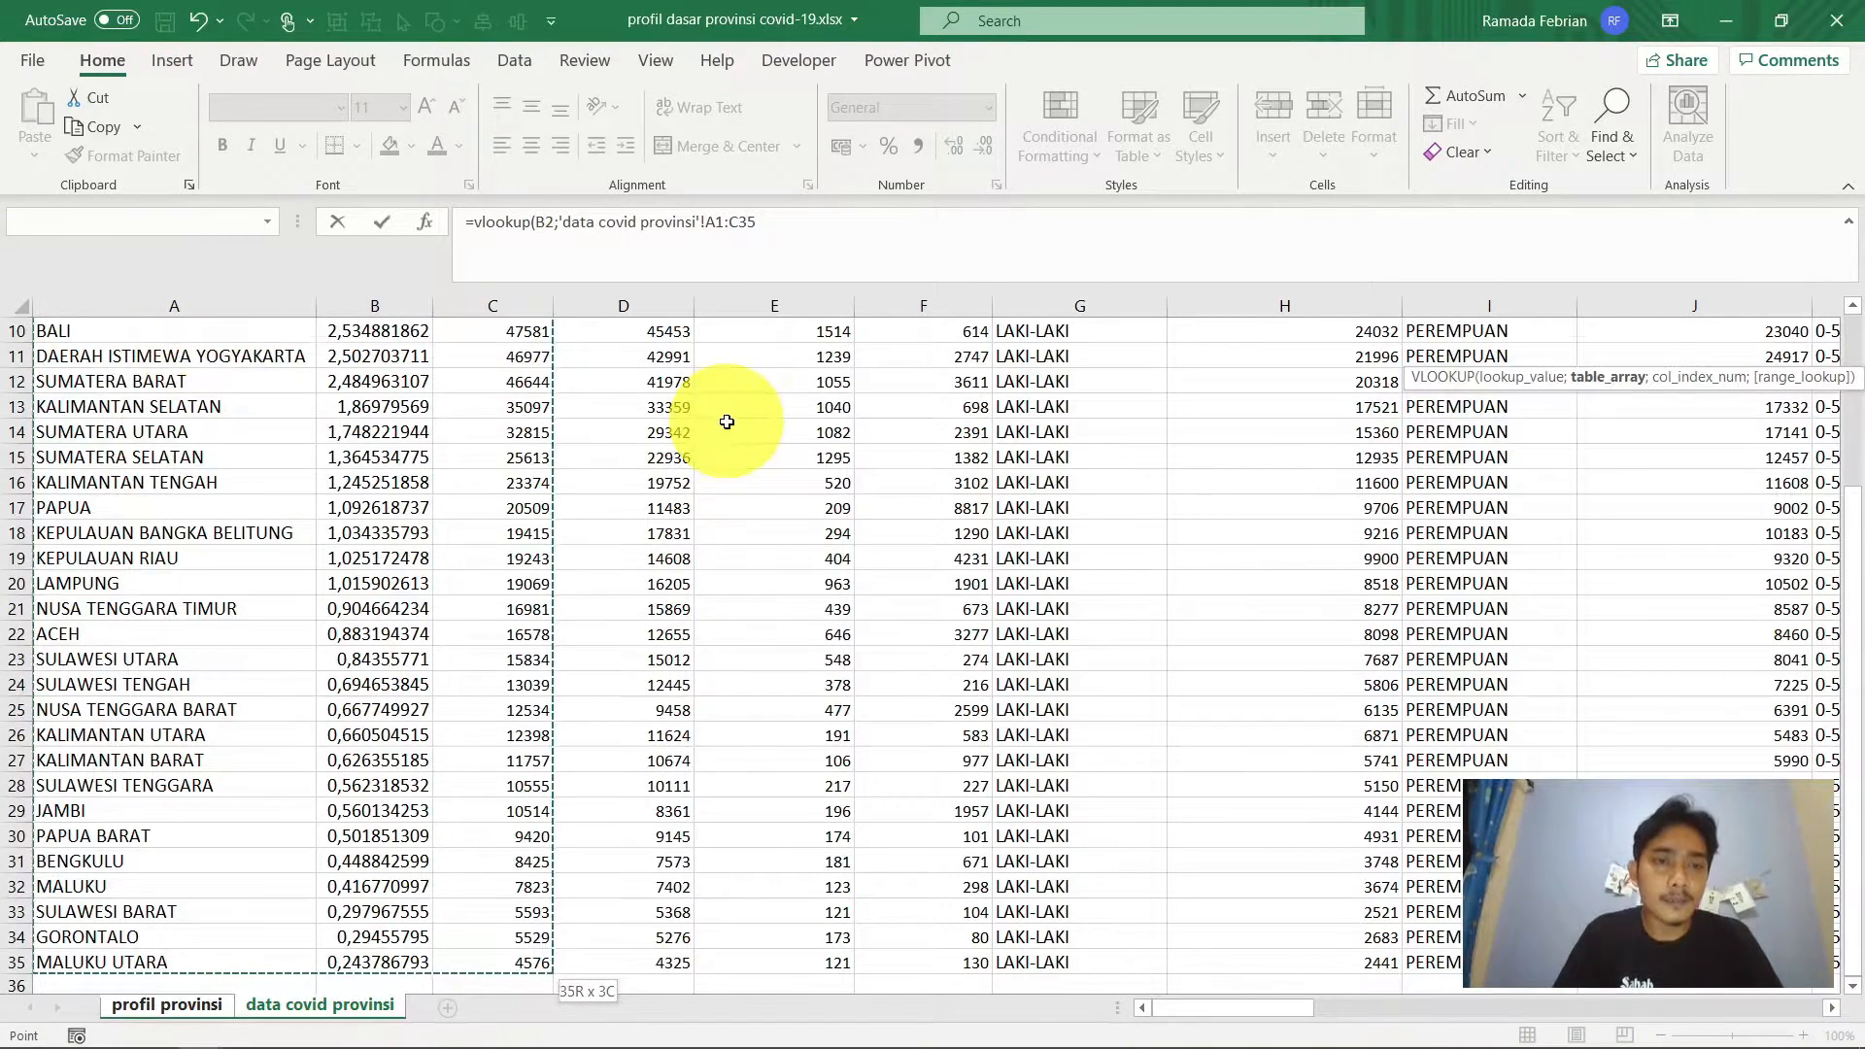
key(shift+Right)
scroll(727, 421, up, 3)
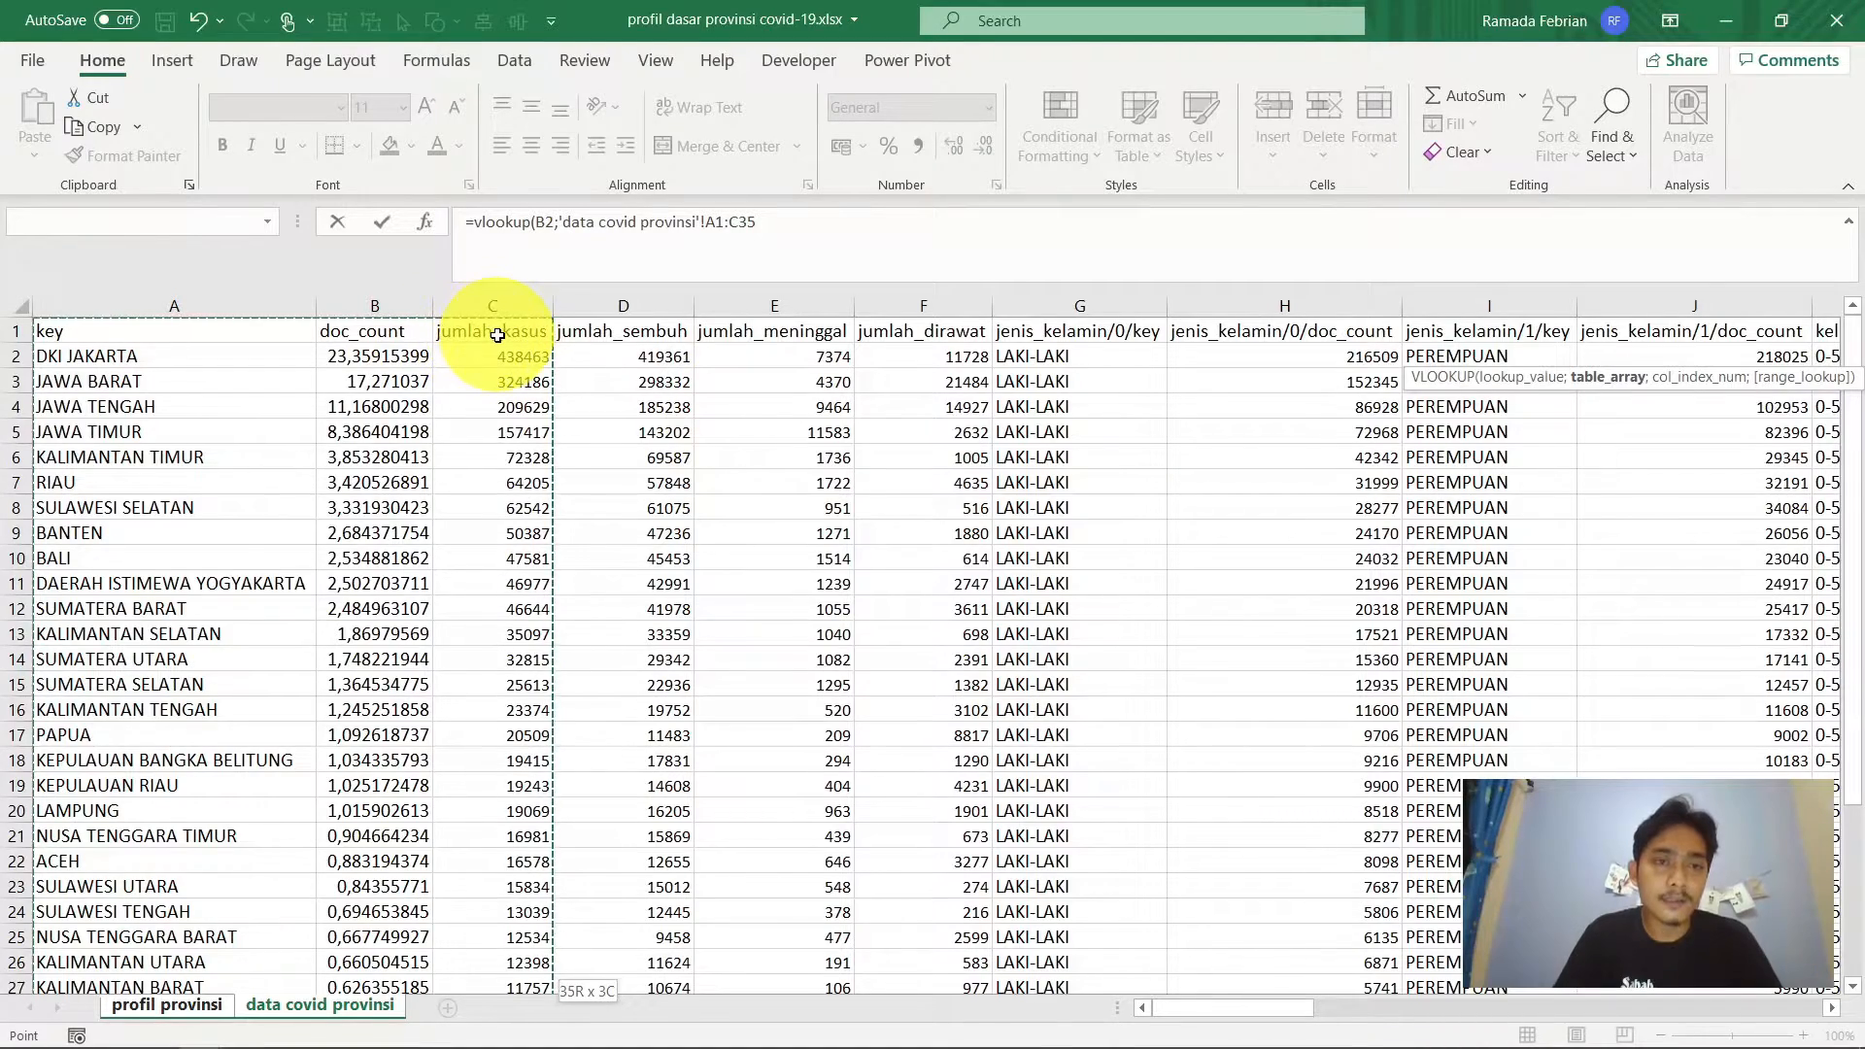
key(shift+Right)
key(shift+Right)
key(shift+Right)
key(shift+Right)
scroll(498, 335, down, 3)
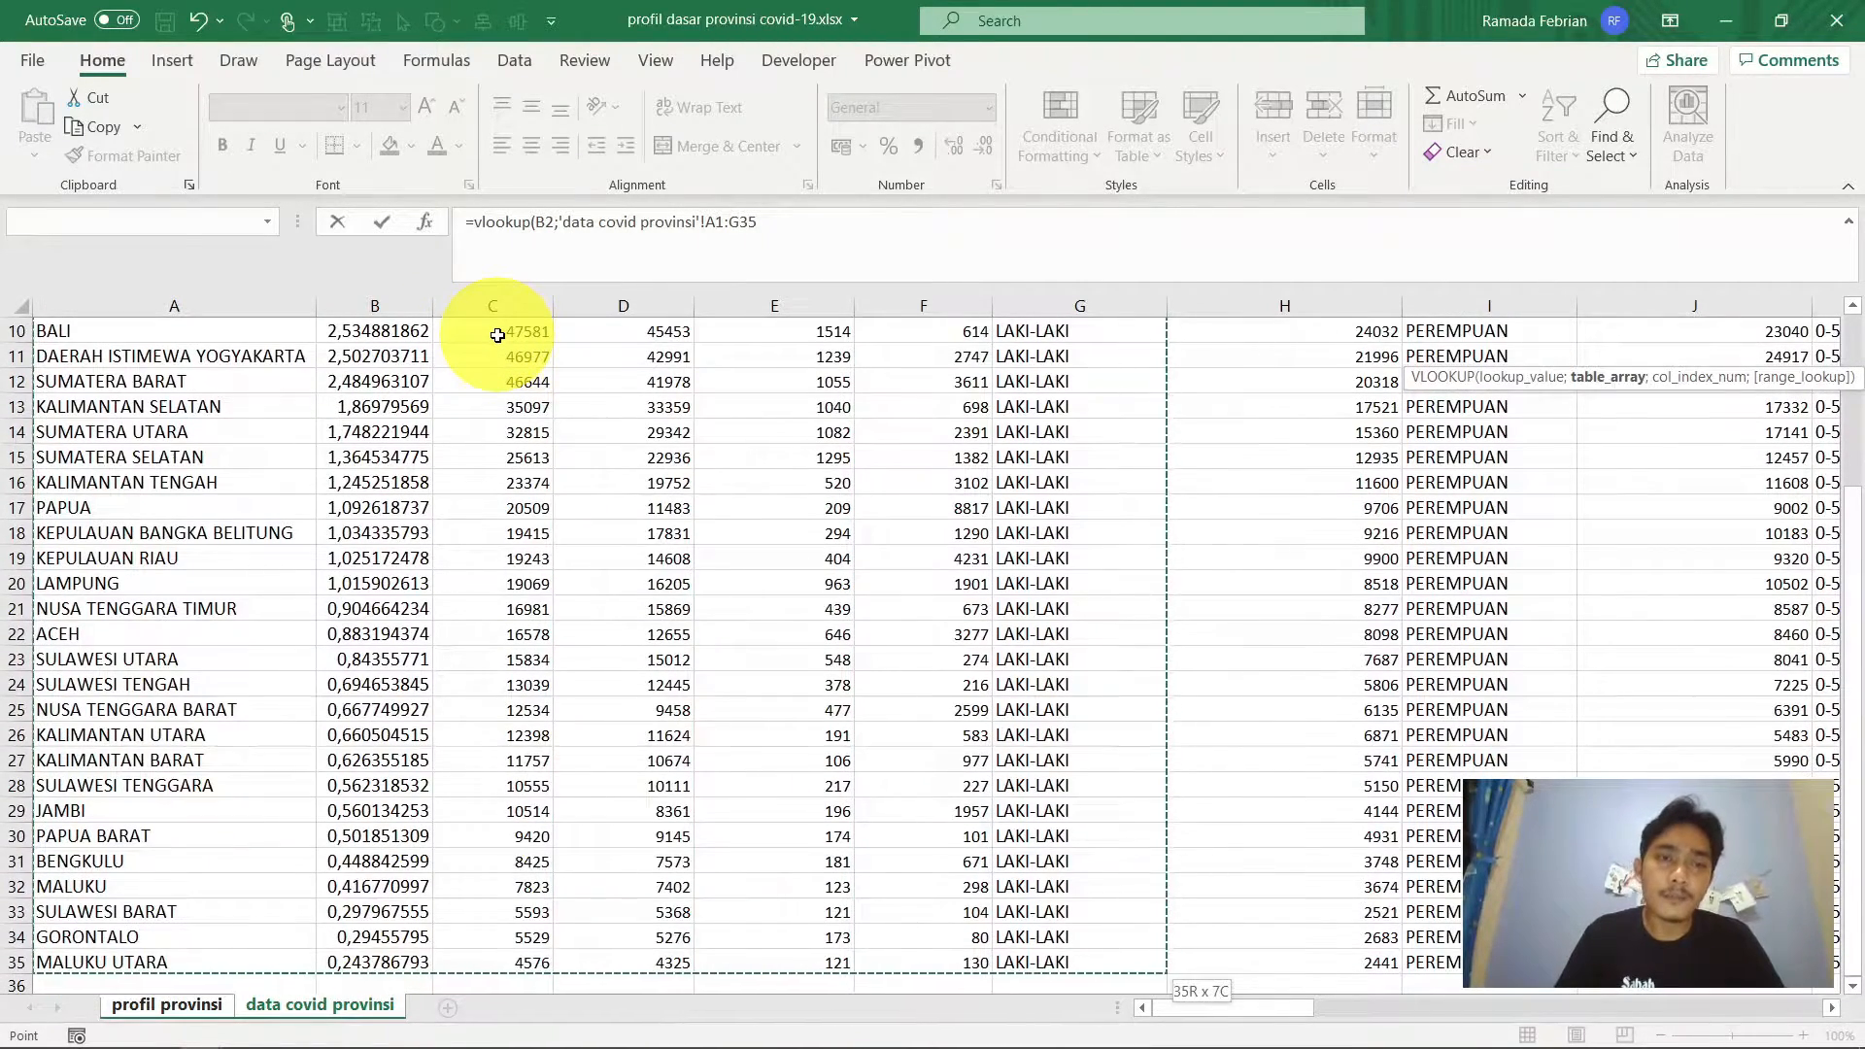
key(shift+Left)
key(shift+Left)
key(shift+Left)
key(shift+Left)
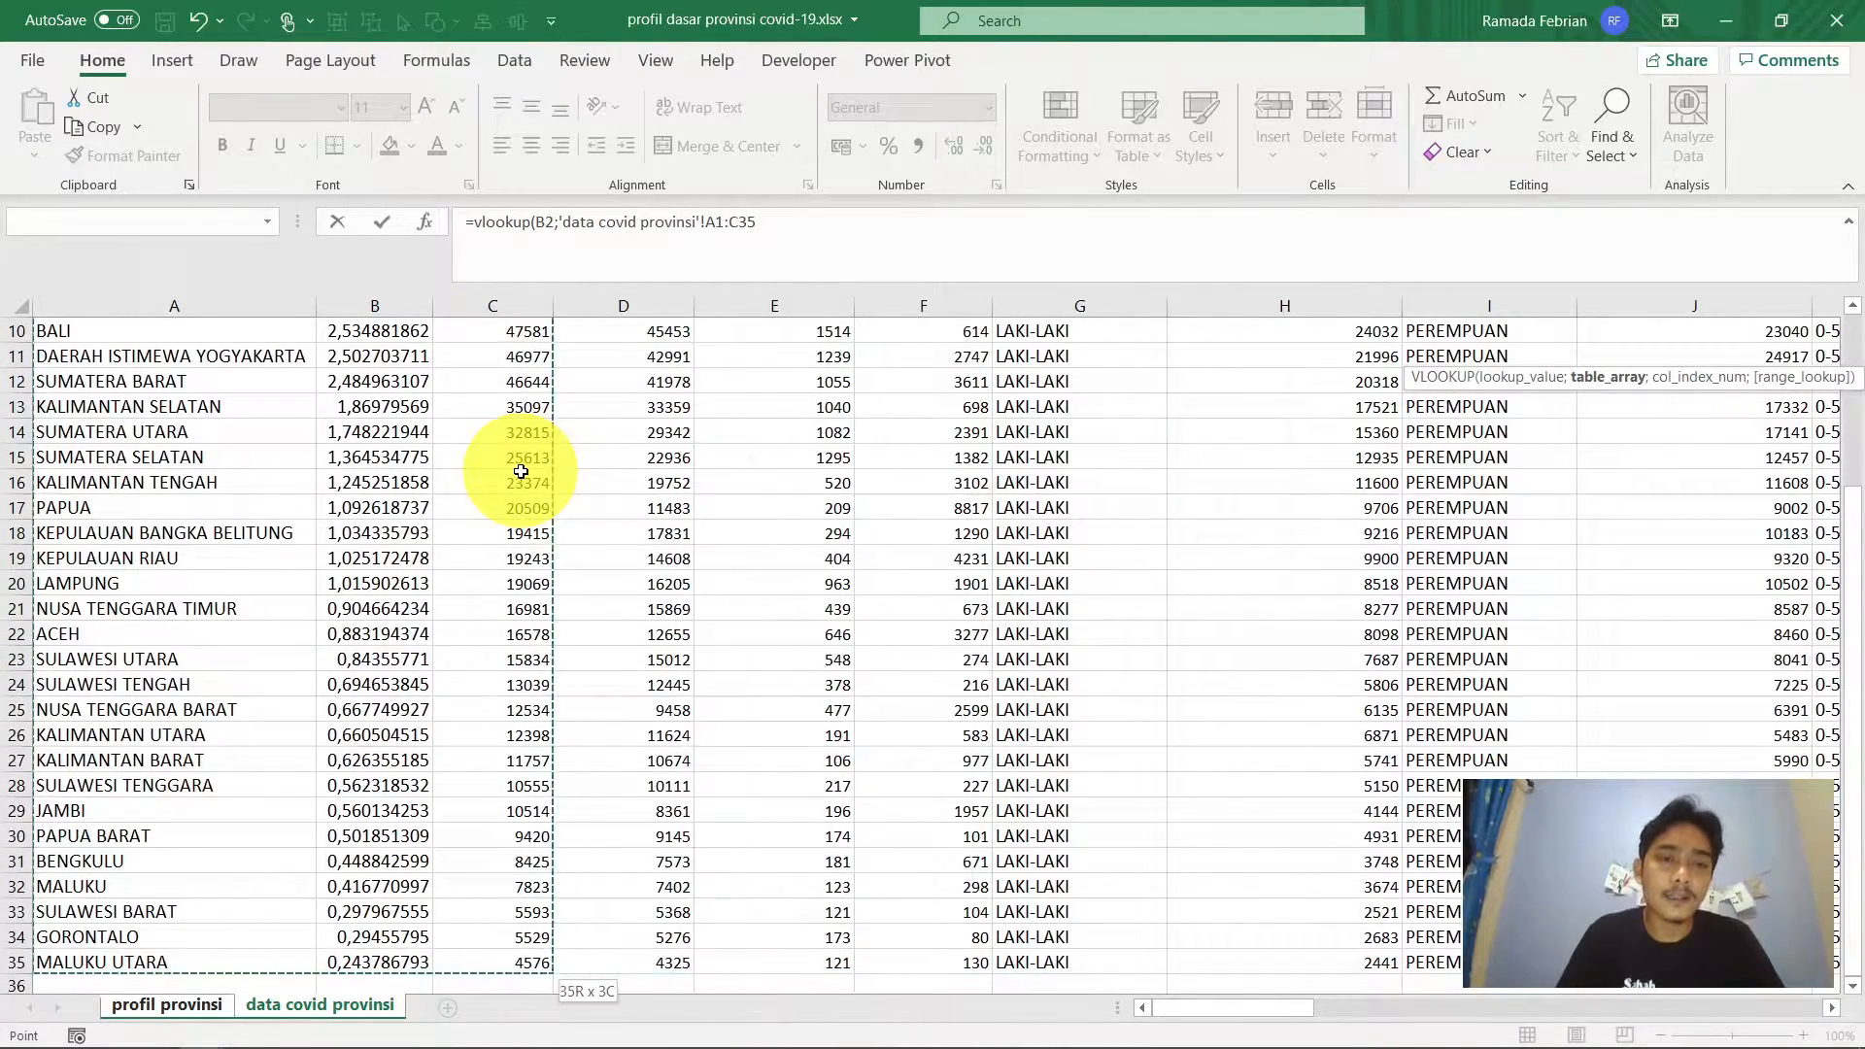
Complete the VLOOKUP in N2 with column index 3 and FALSE for an exact match
scroll(622, 469, up, 3)
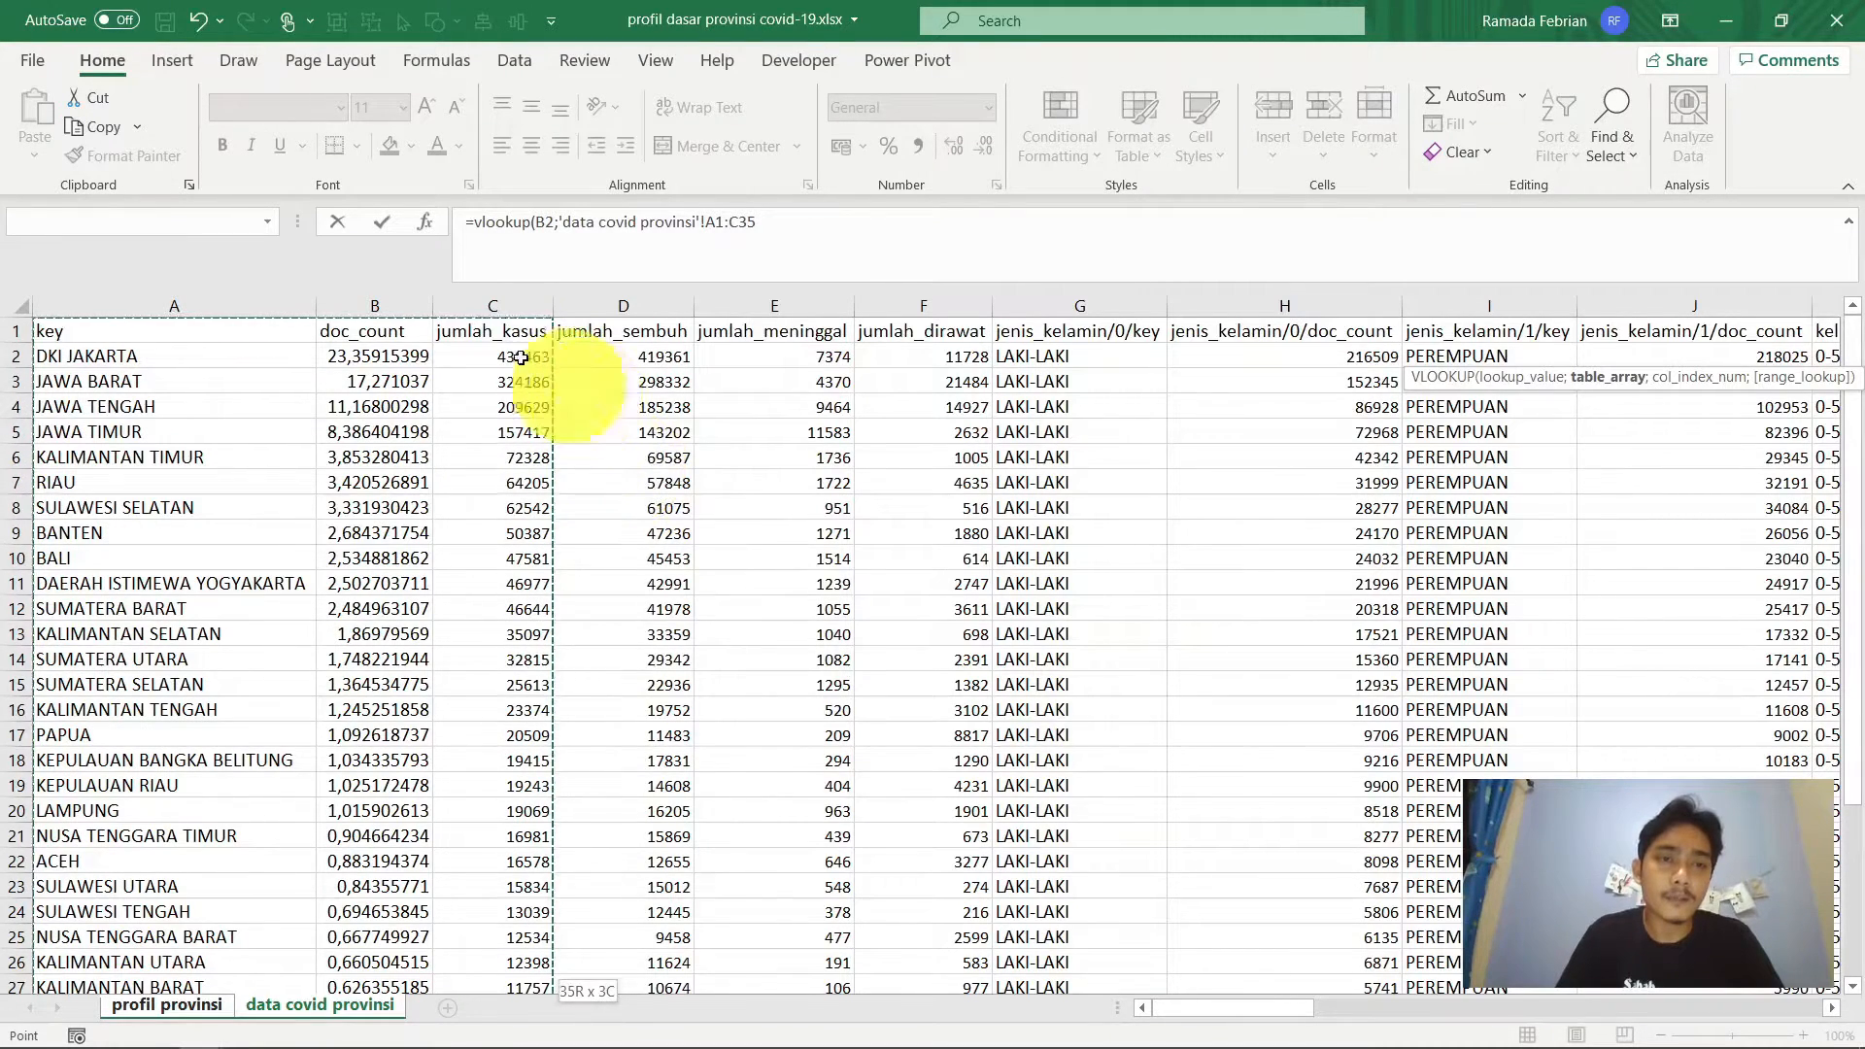
click(848, 240)
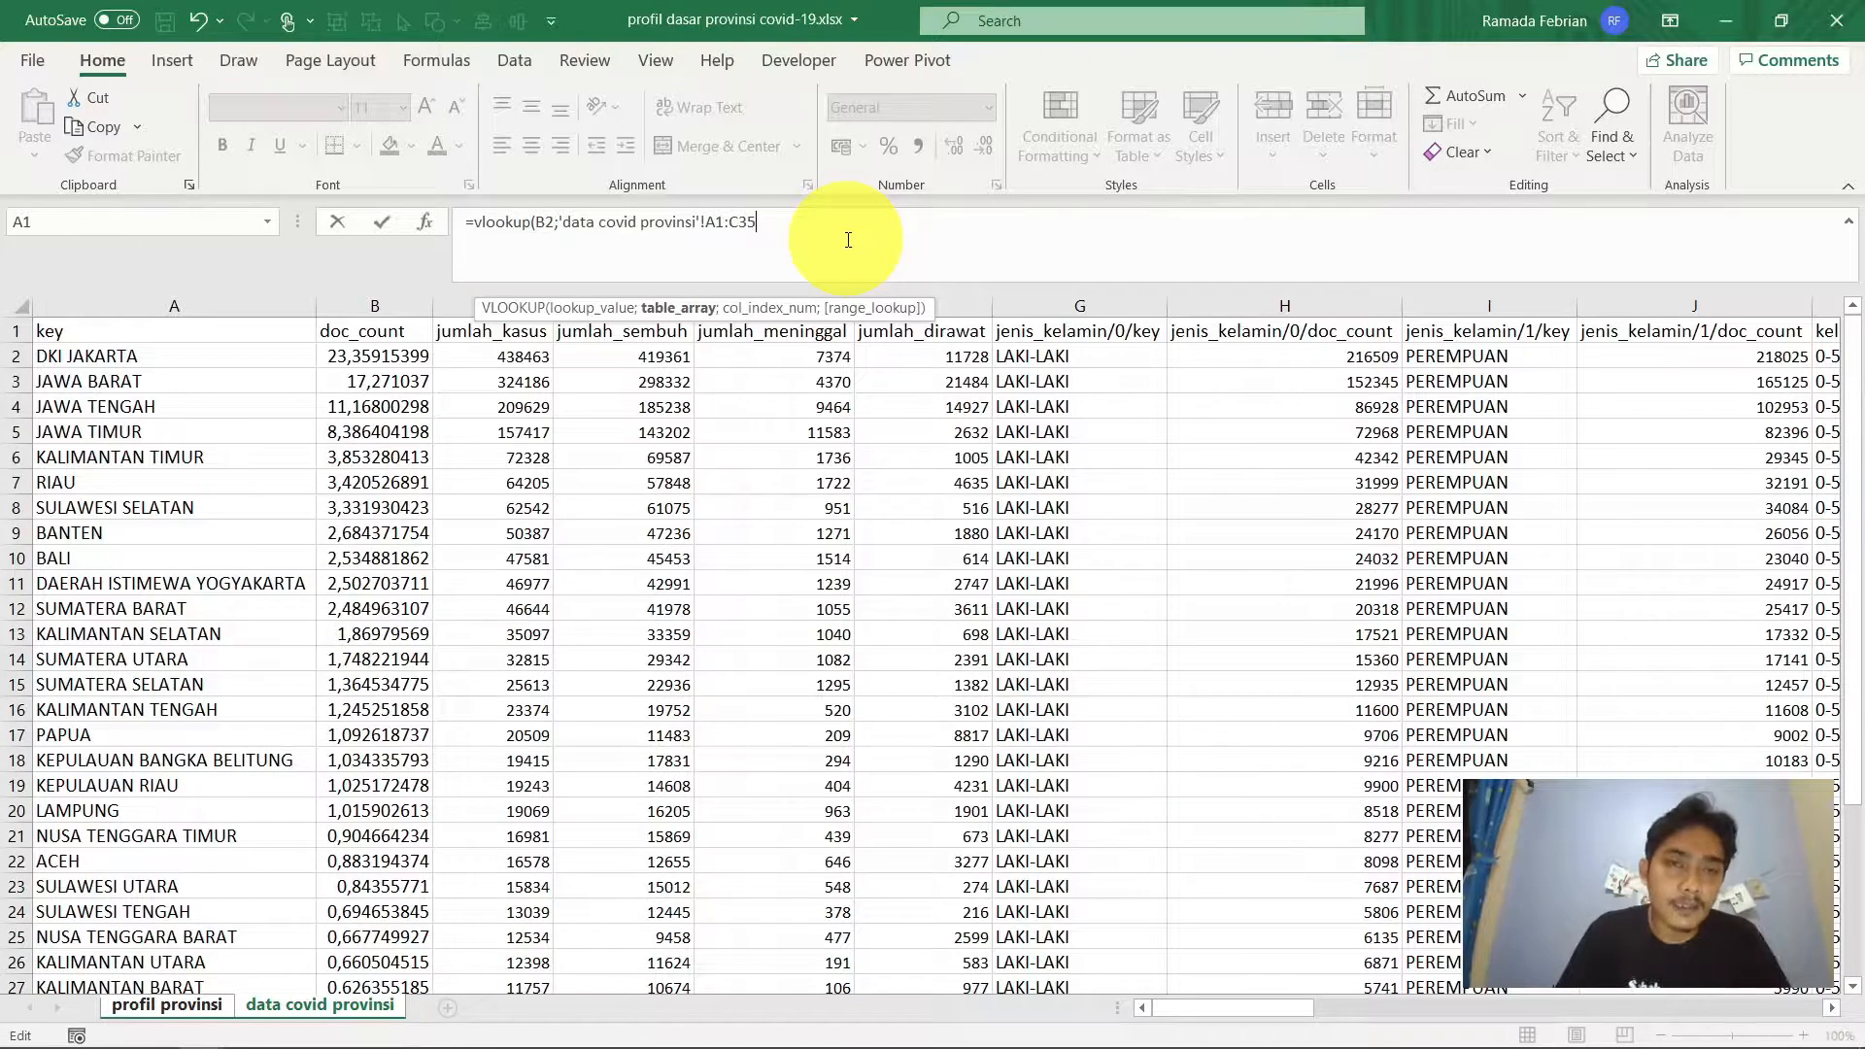
text(;)
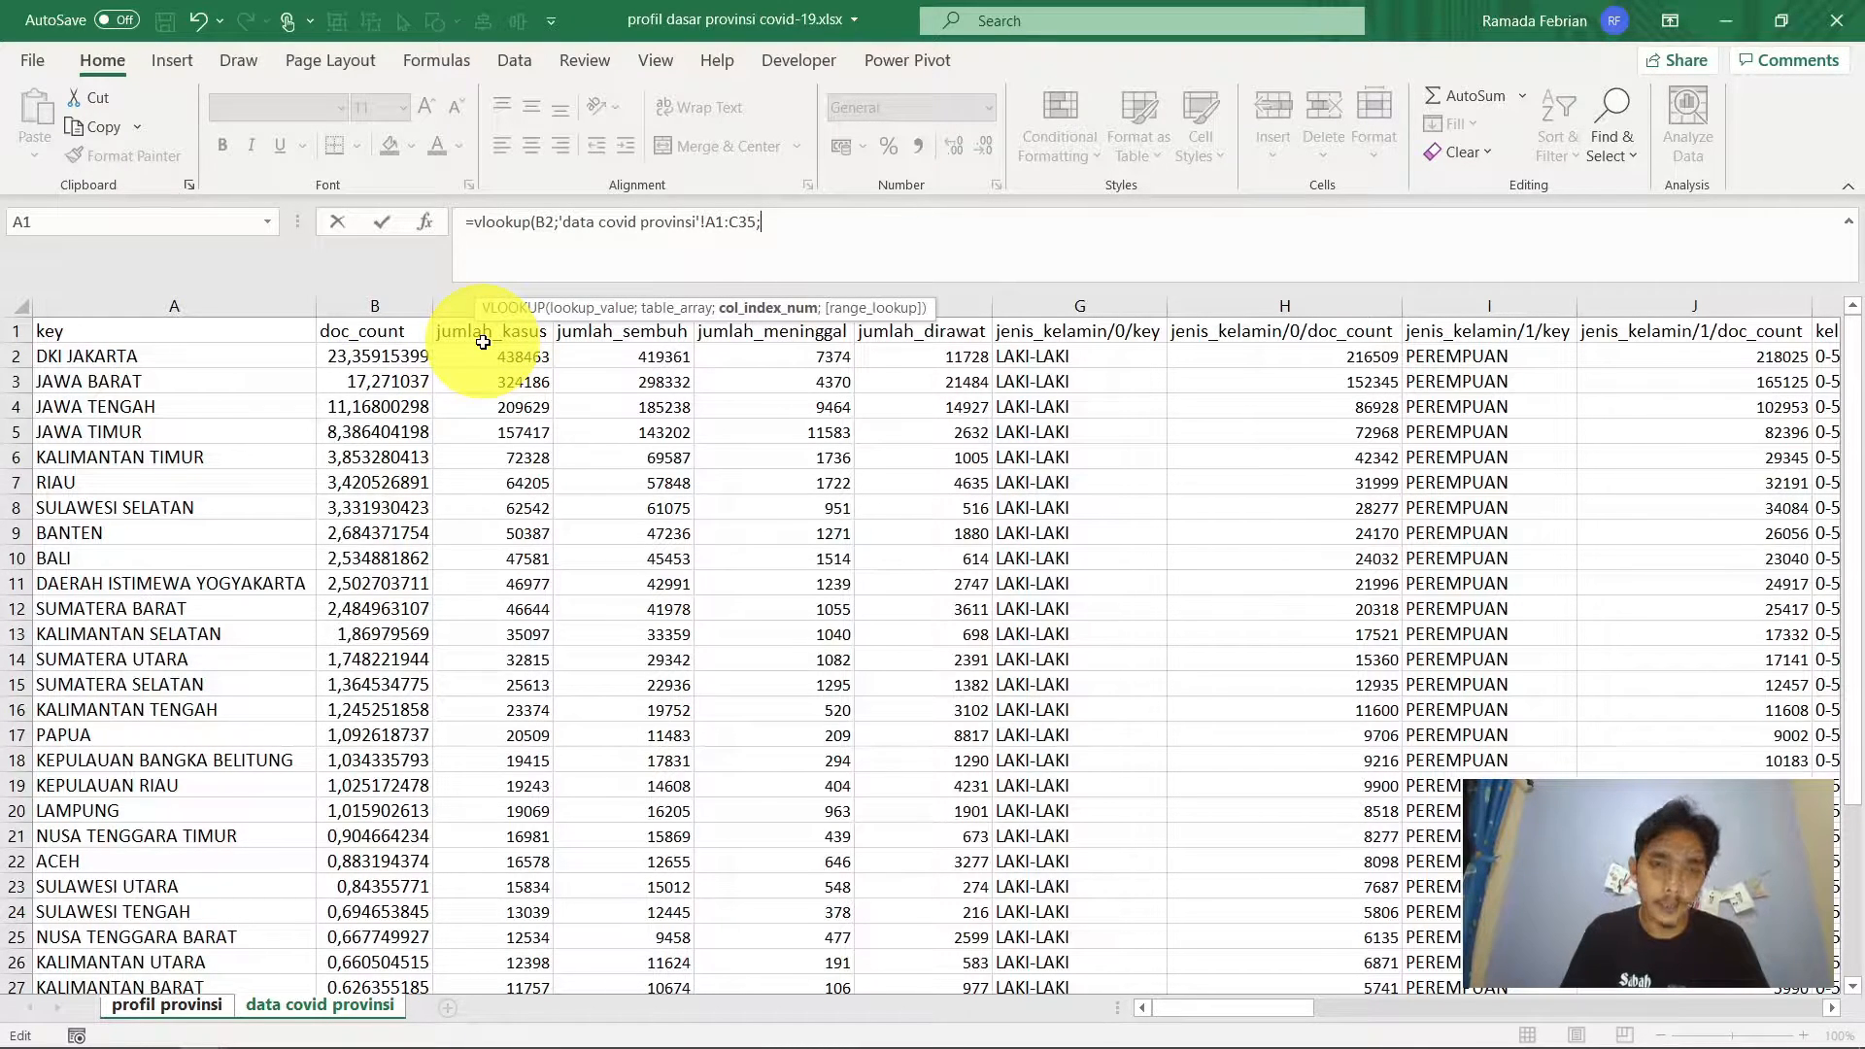
text(3)
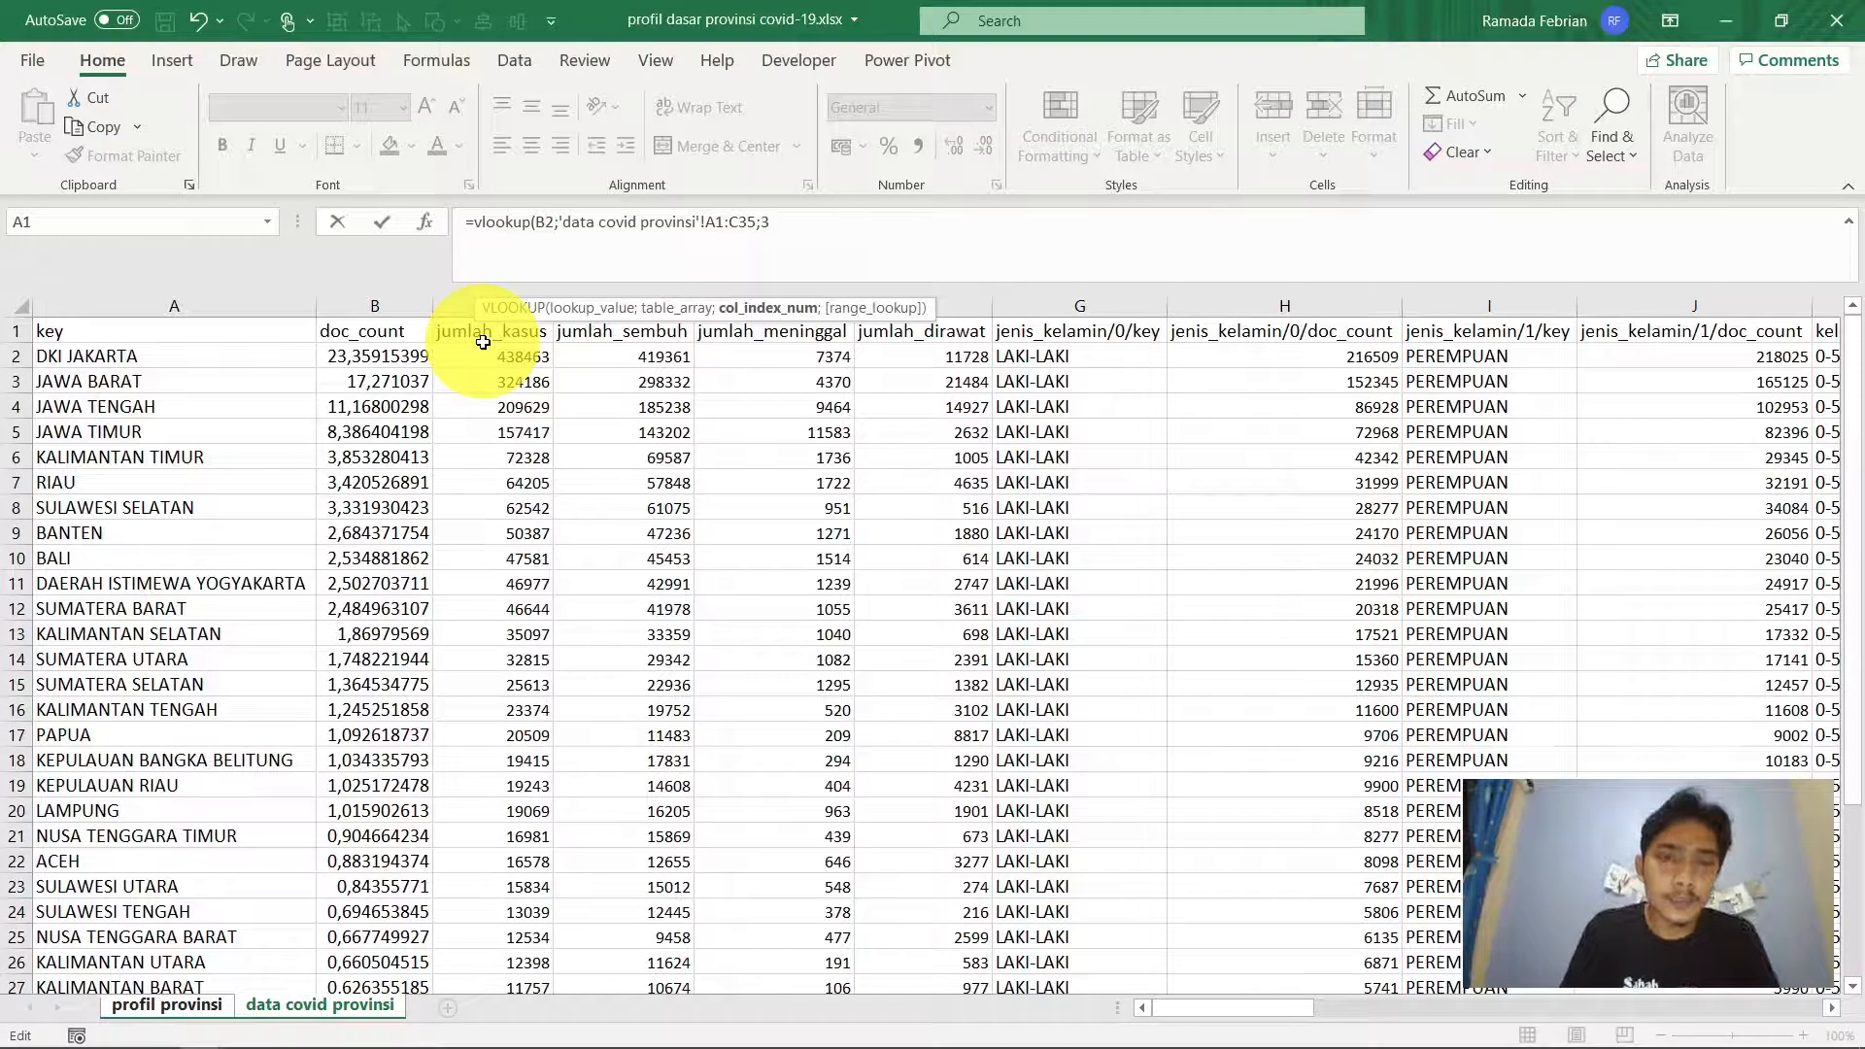
text(;)
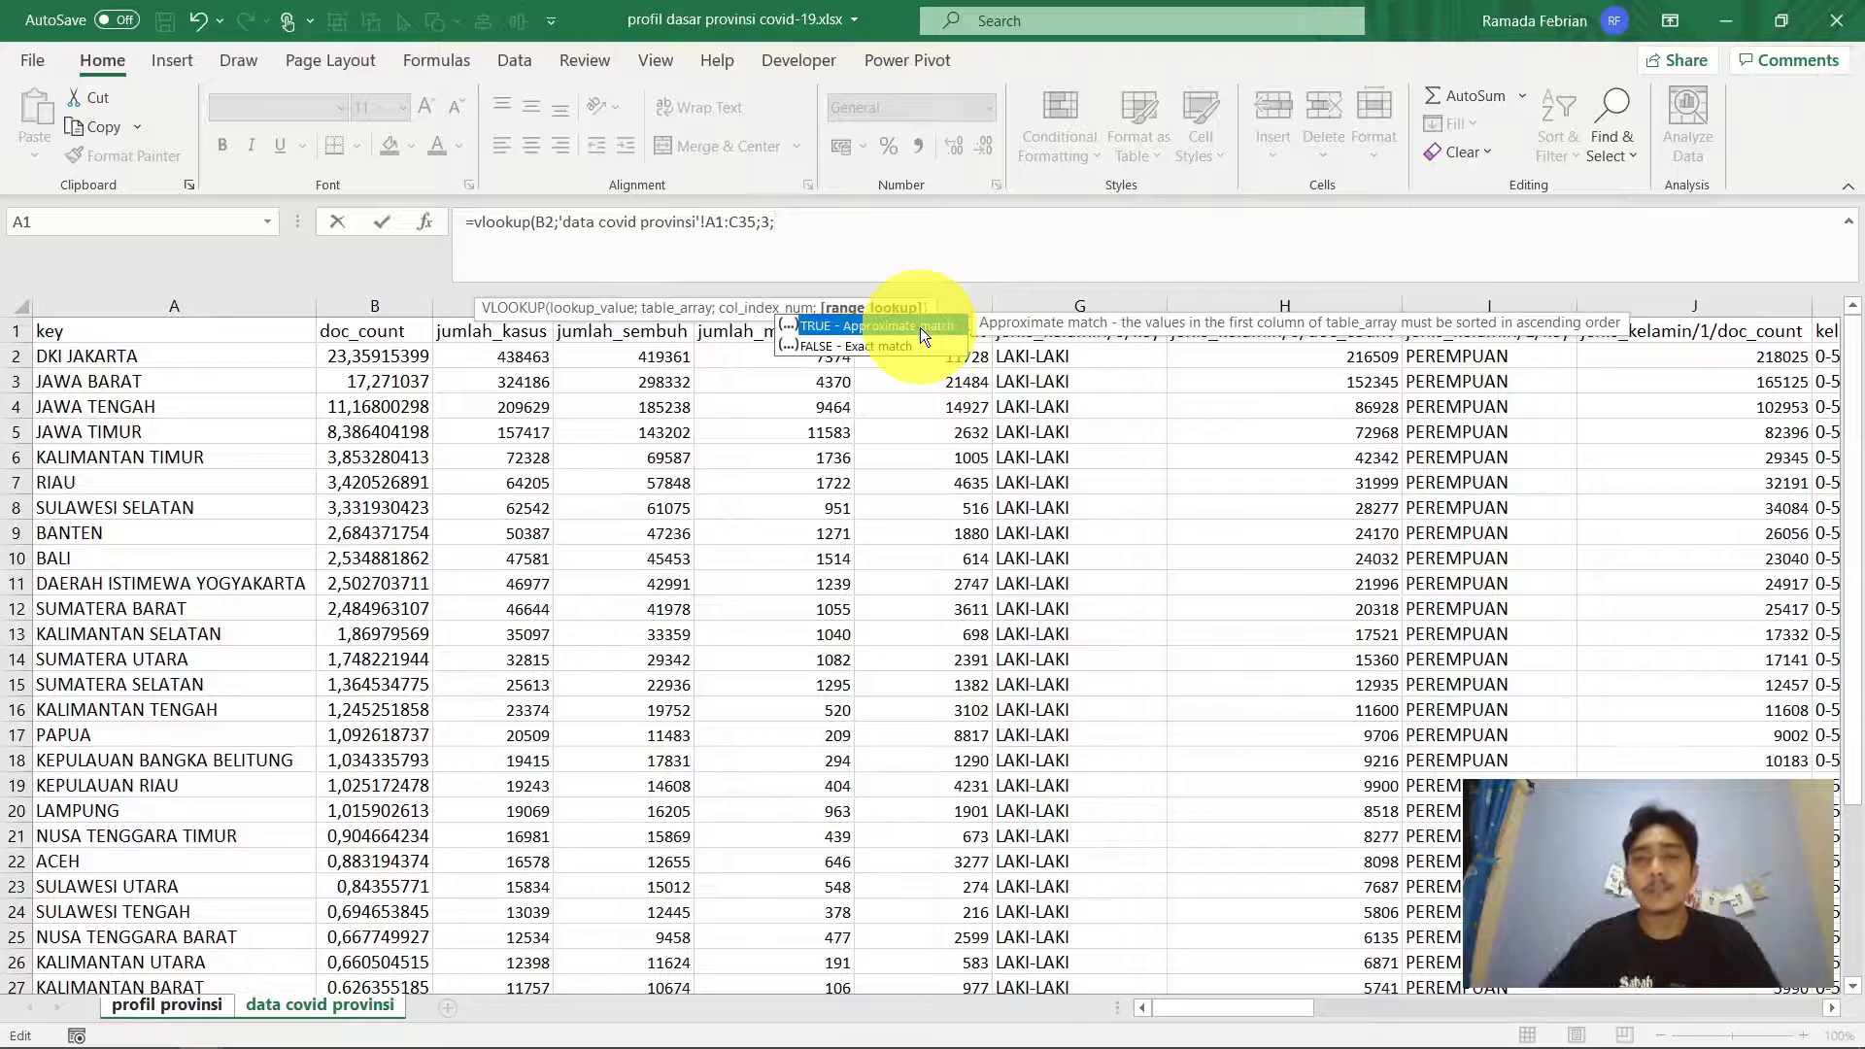
click(860, 346)
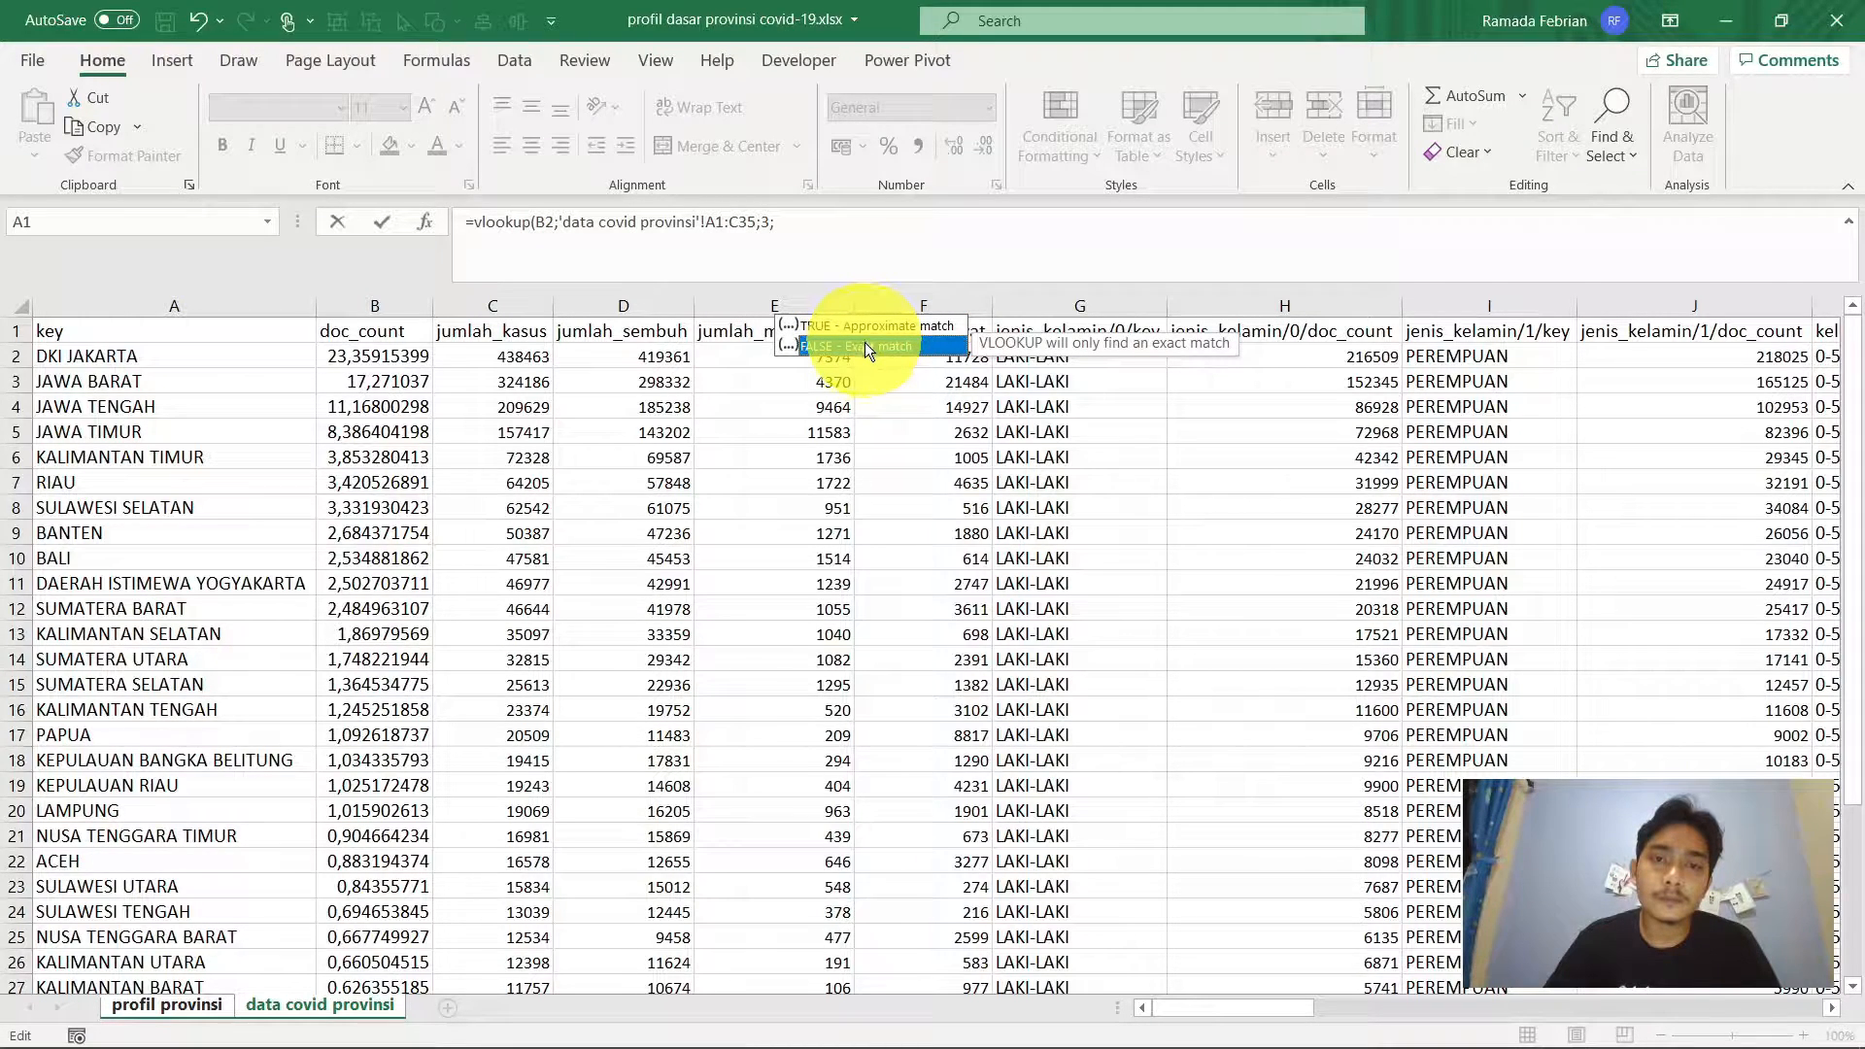
double_click(864, 346)
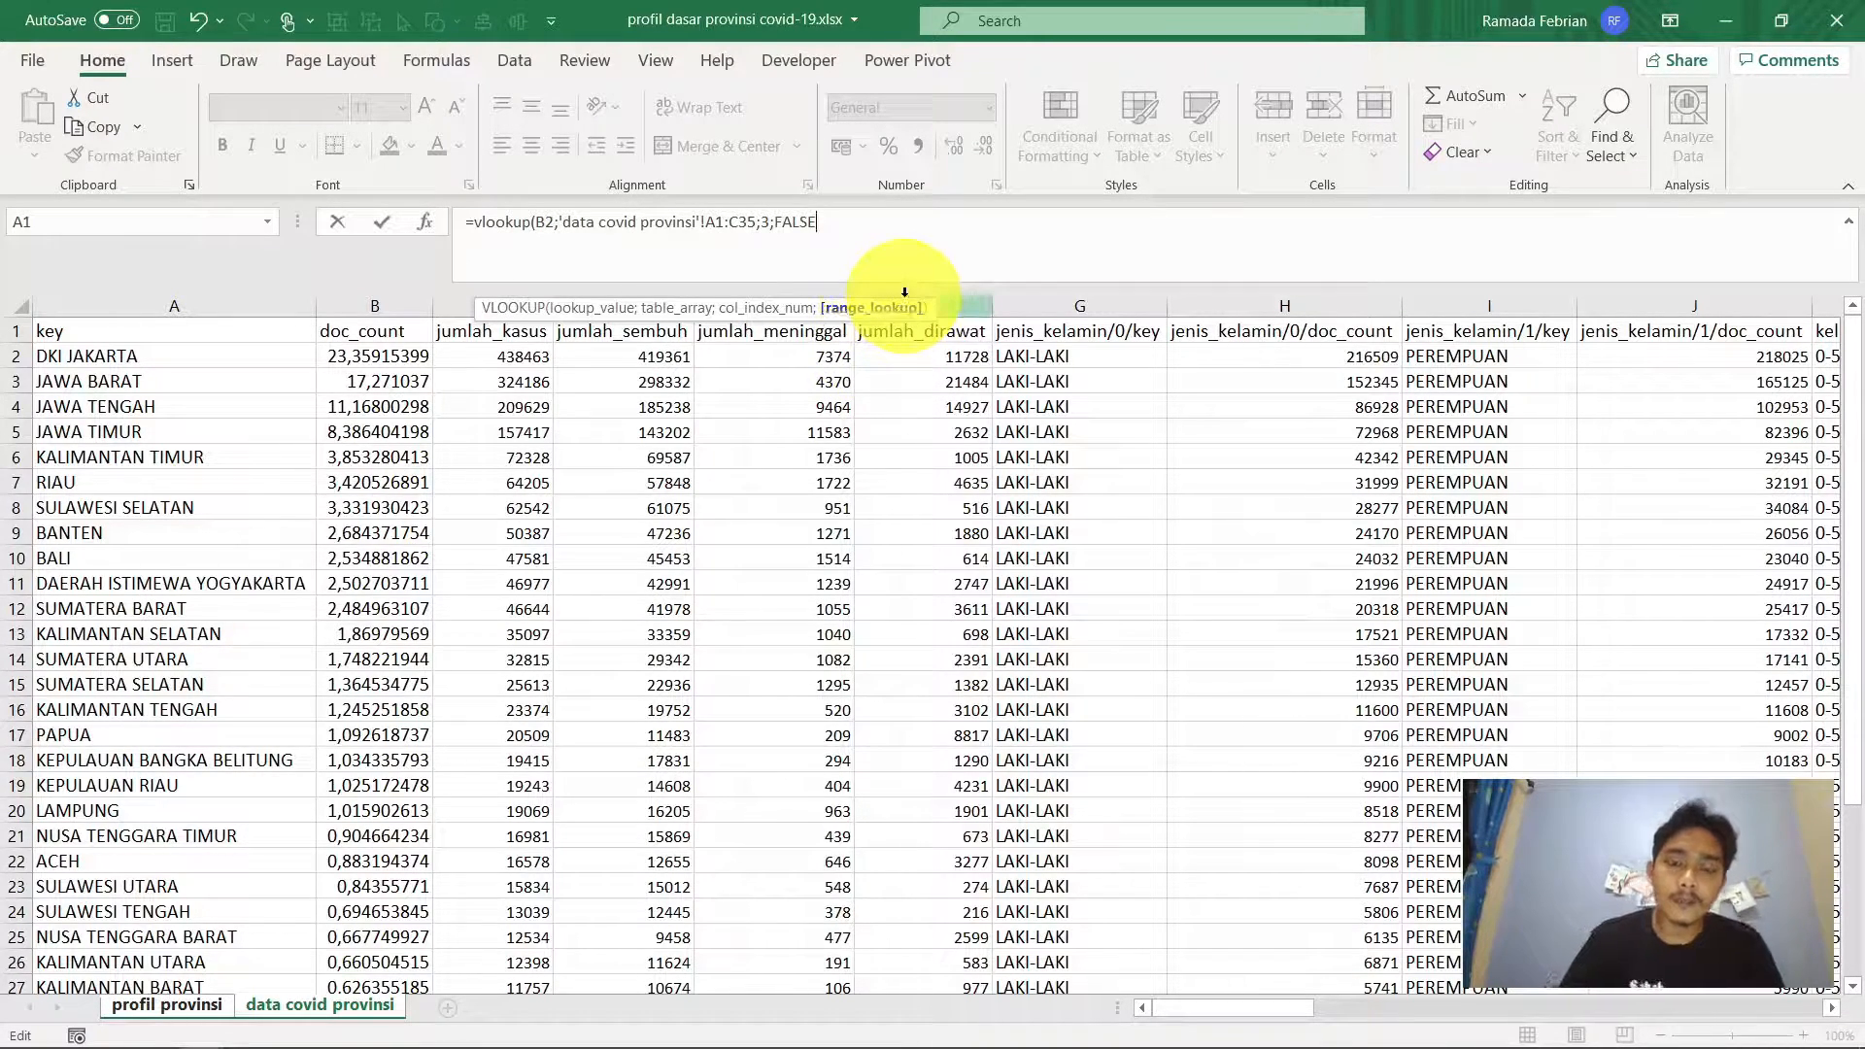
text())
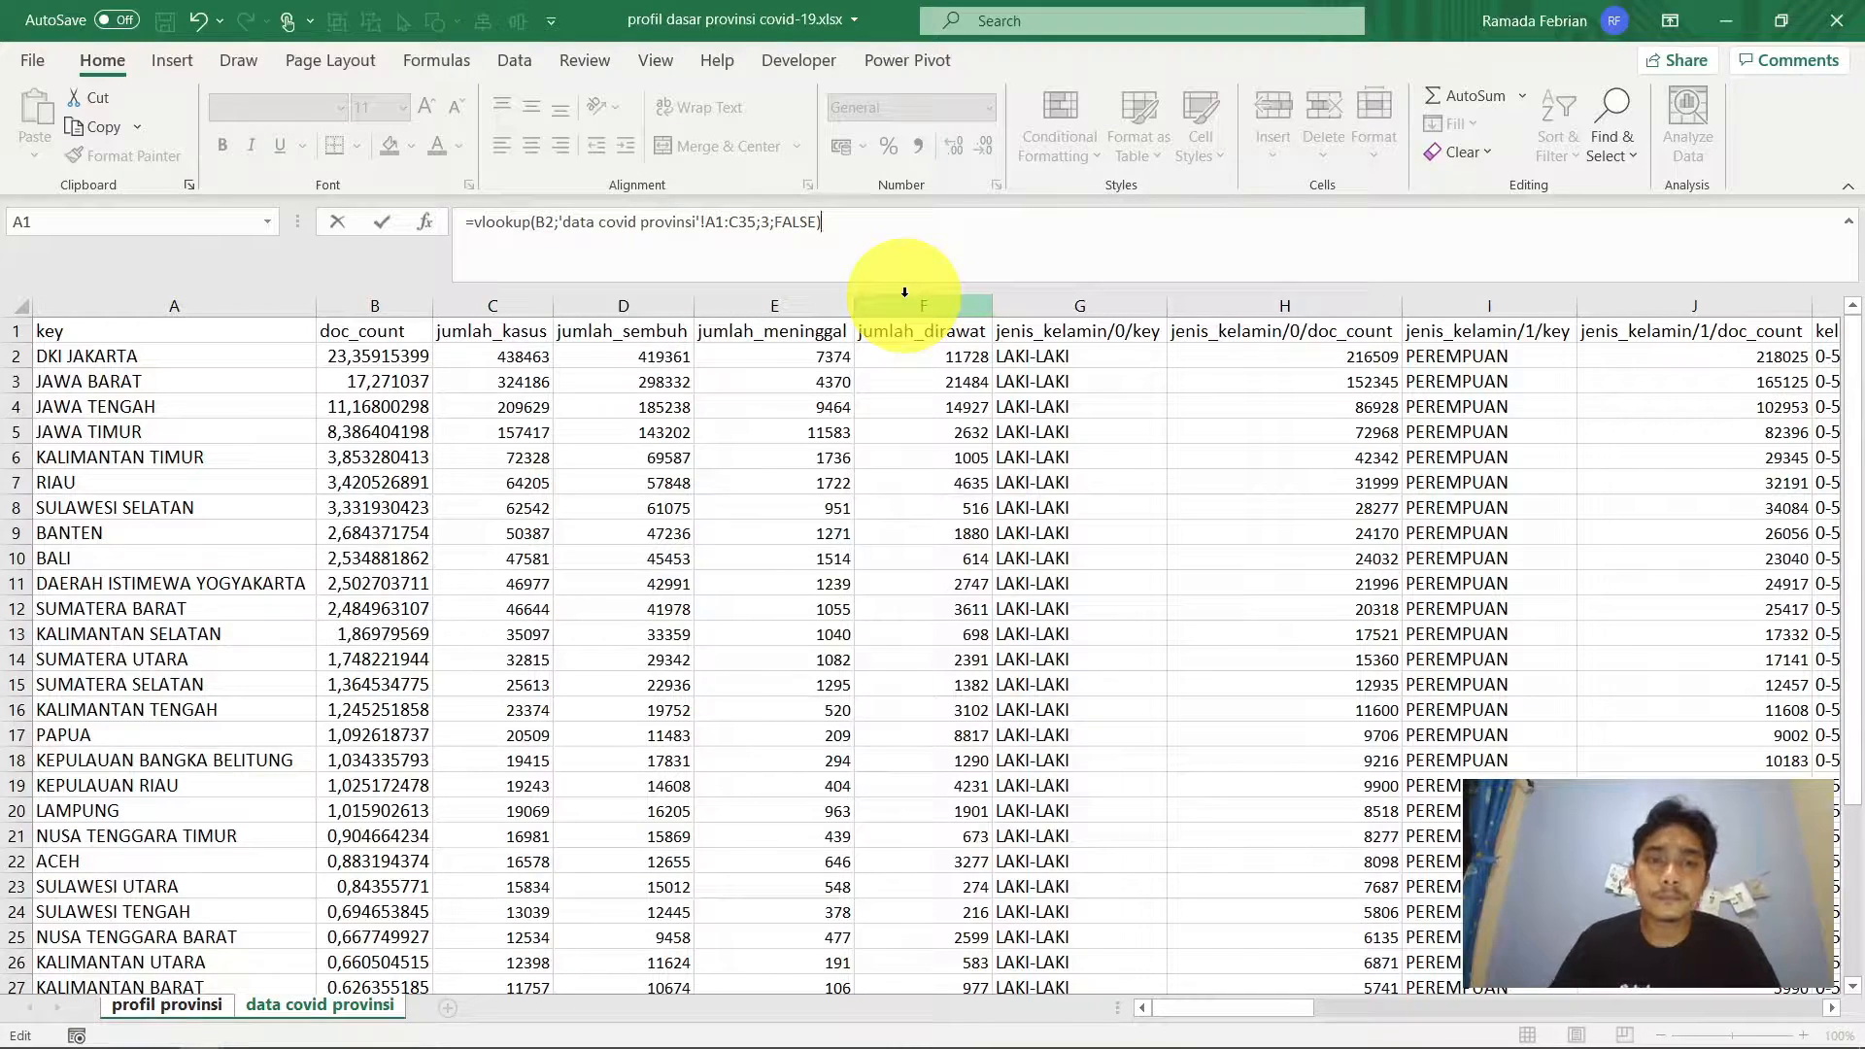
key(Return)
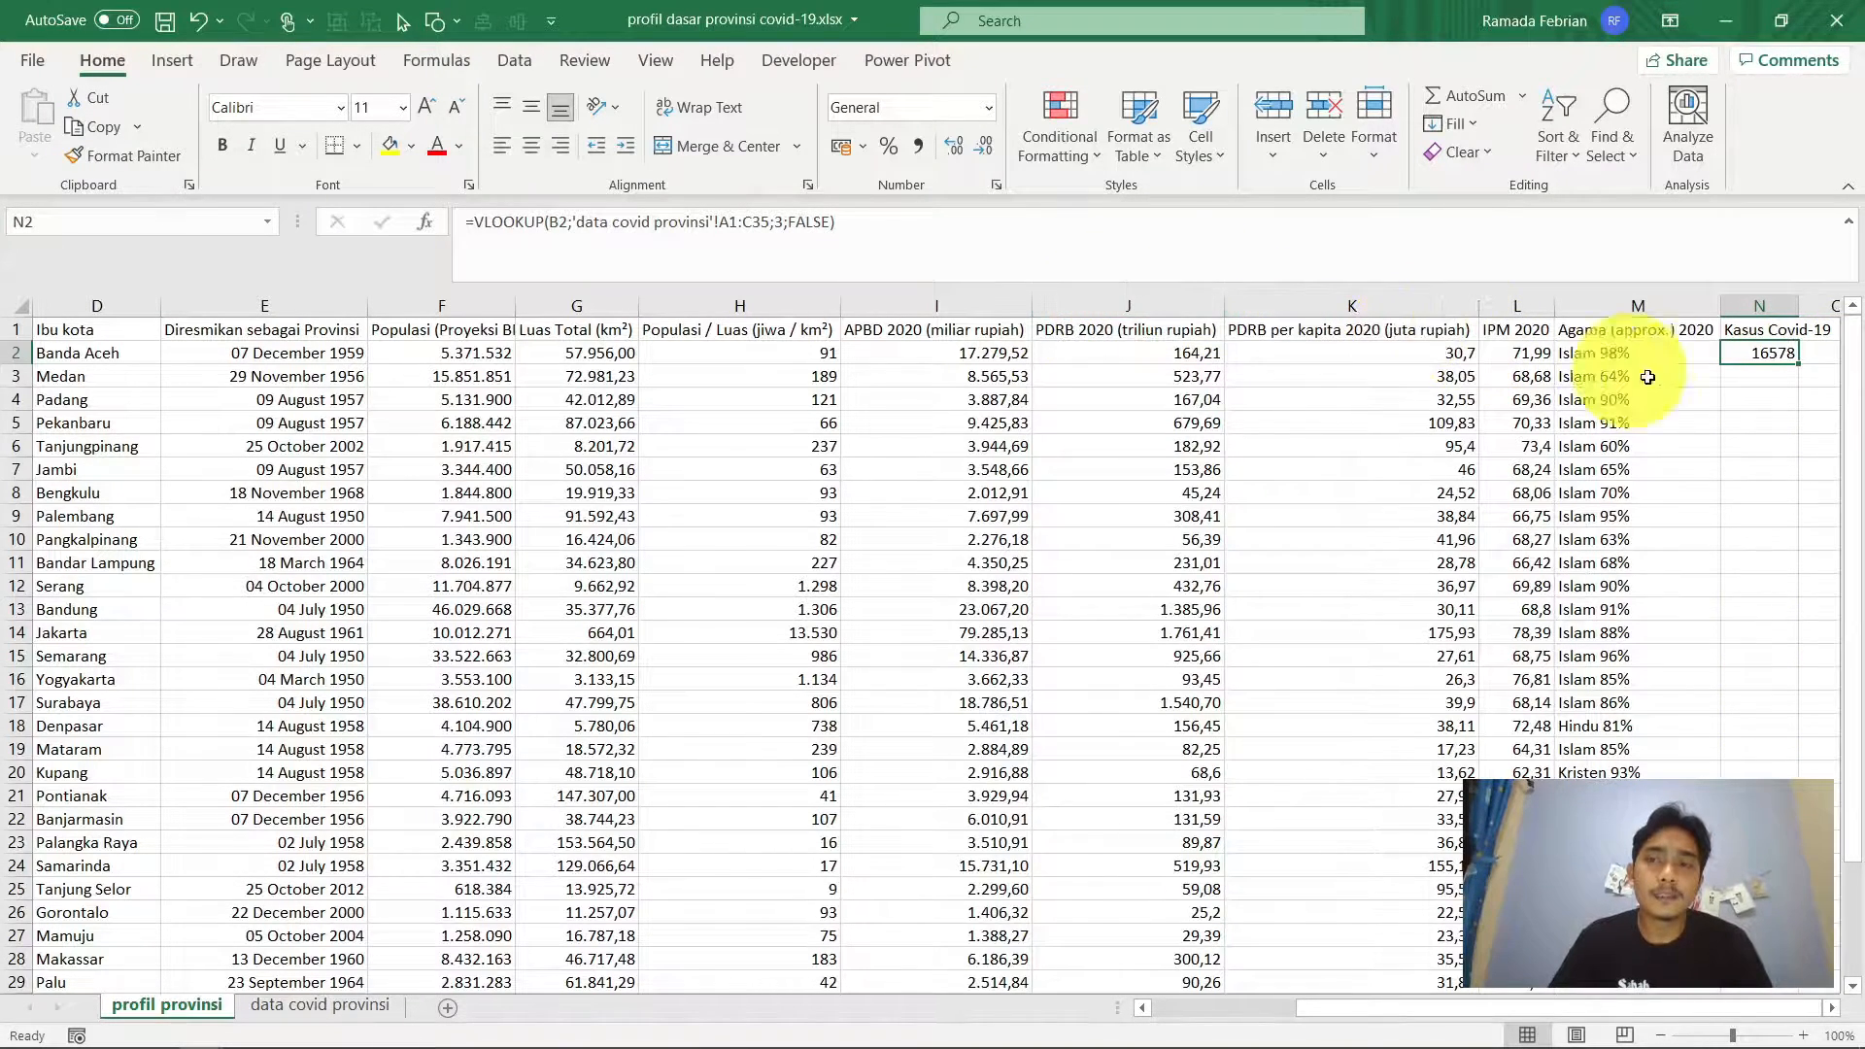
Make the table array in N2's VLOOKUP formula an absolute reference, $A$1:$C$35
click(929, 251)
key(Left)
key(Left)
key(Left)
key(Left)
key(Left)
key(Left)
key(Left)
key(Left)
key(Left)
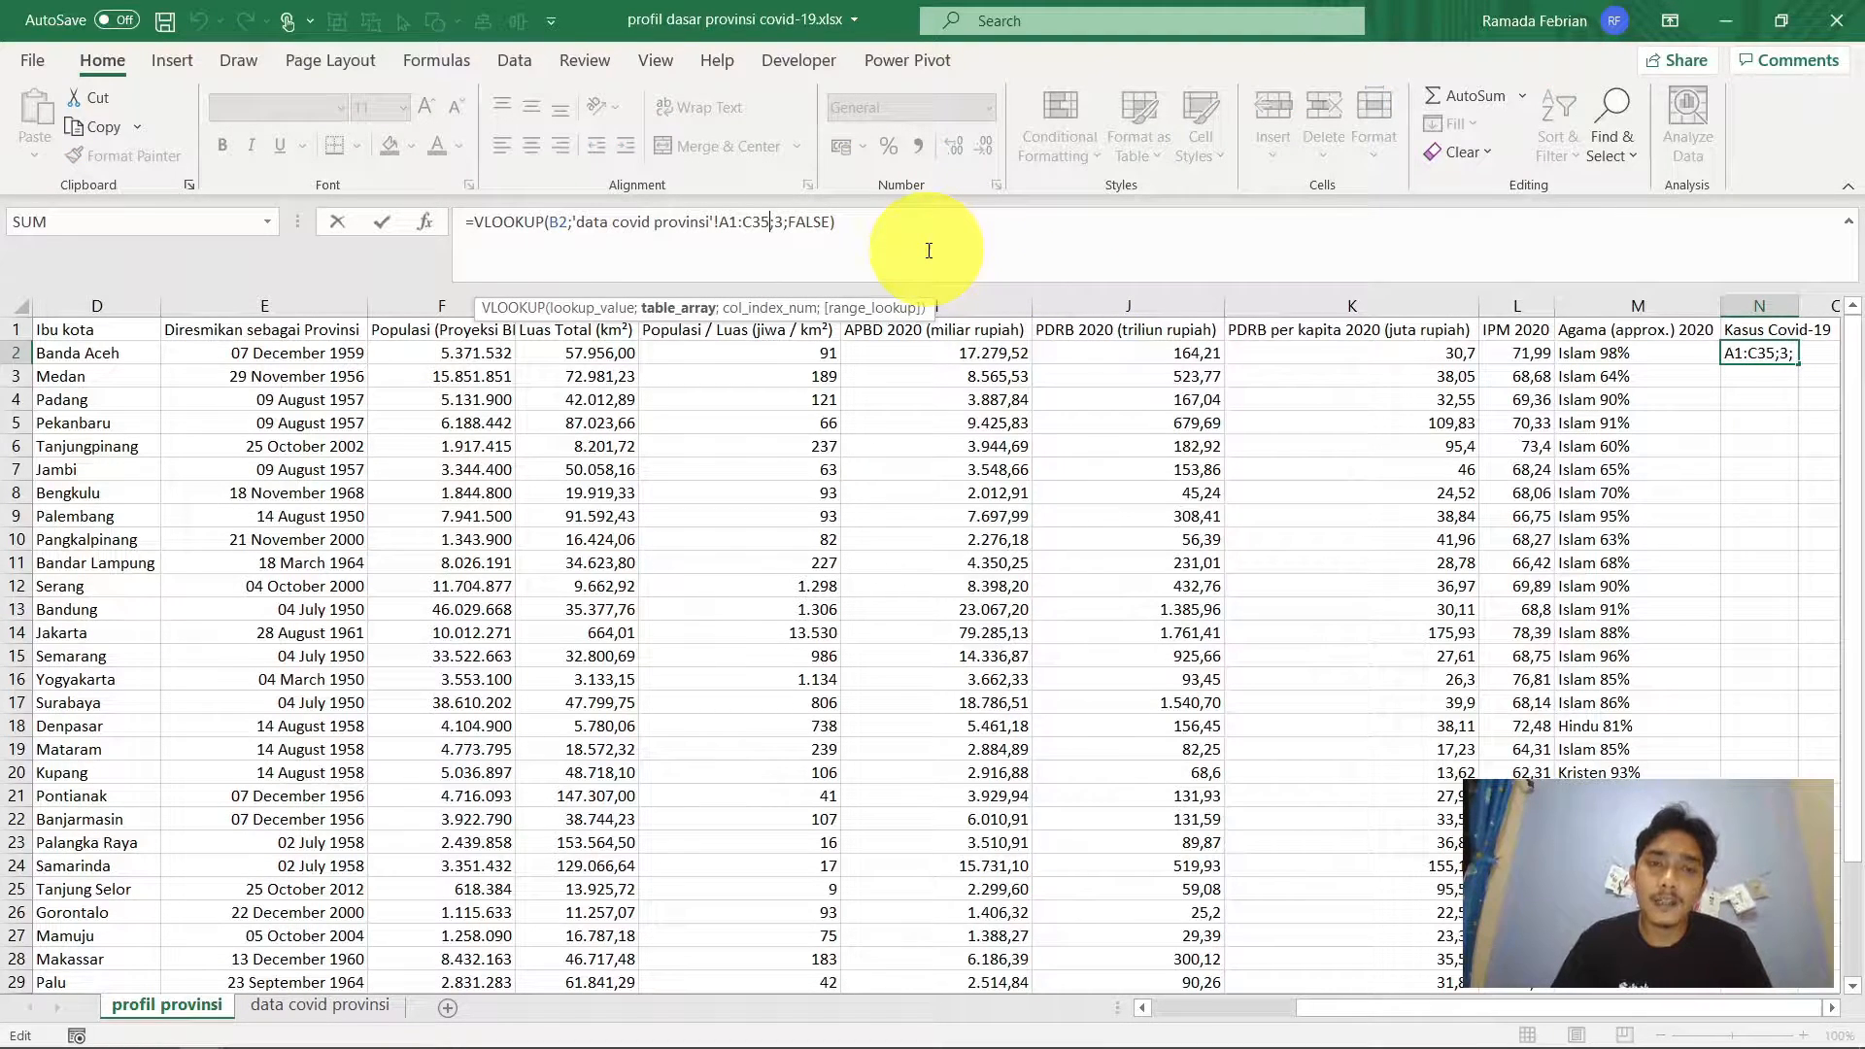
key(shift+Left)
key(shift+Left)
key(shift+Left)
key(shift+Left)
key(shift+Left)
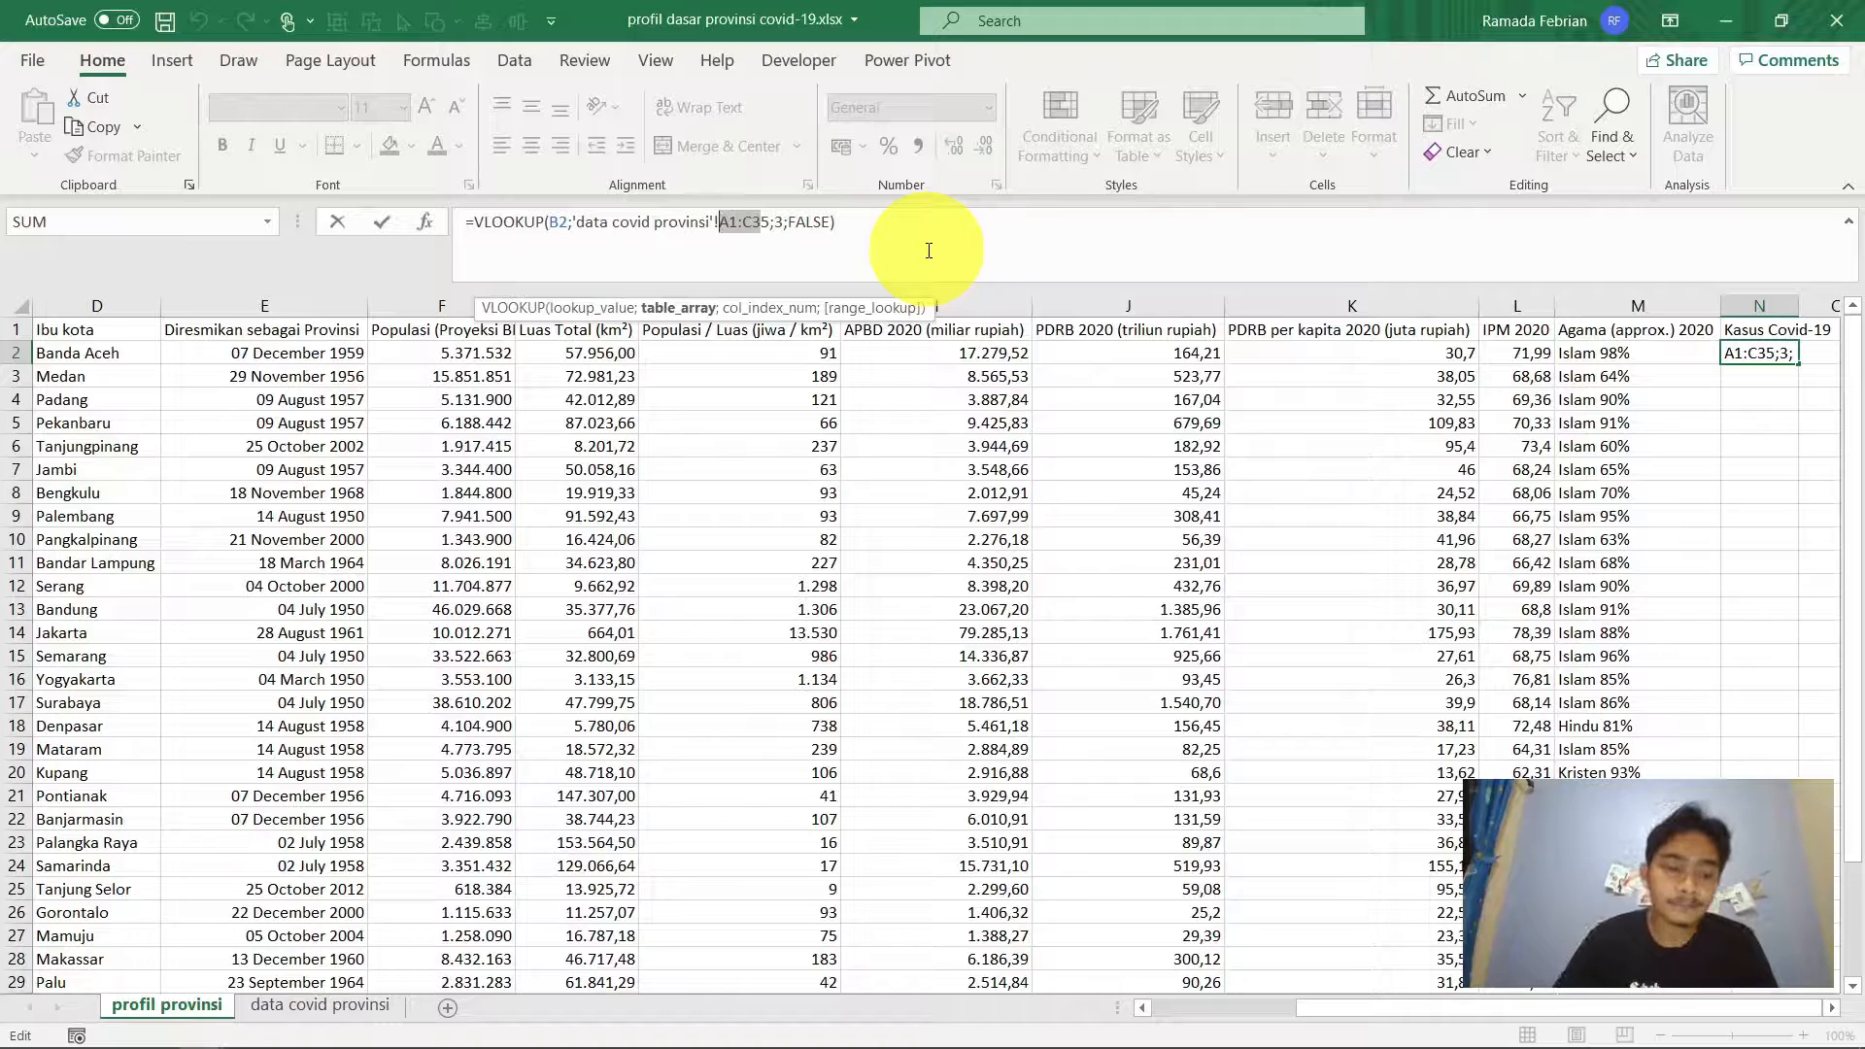
key(F4)
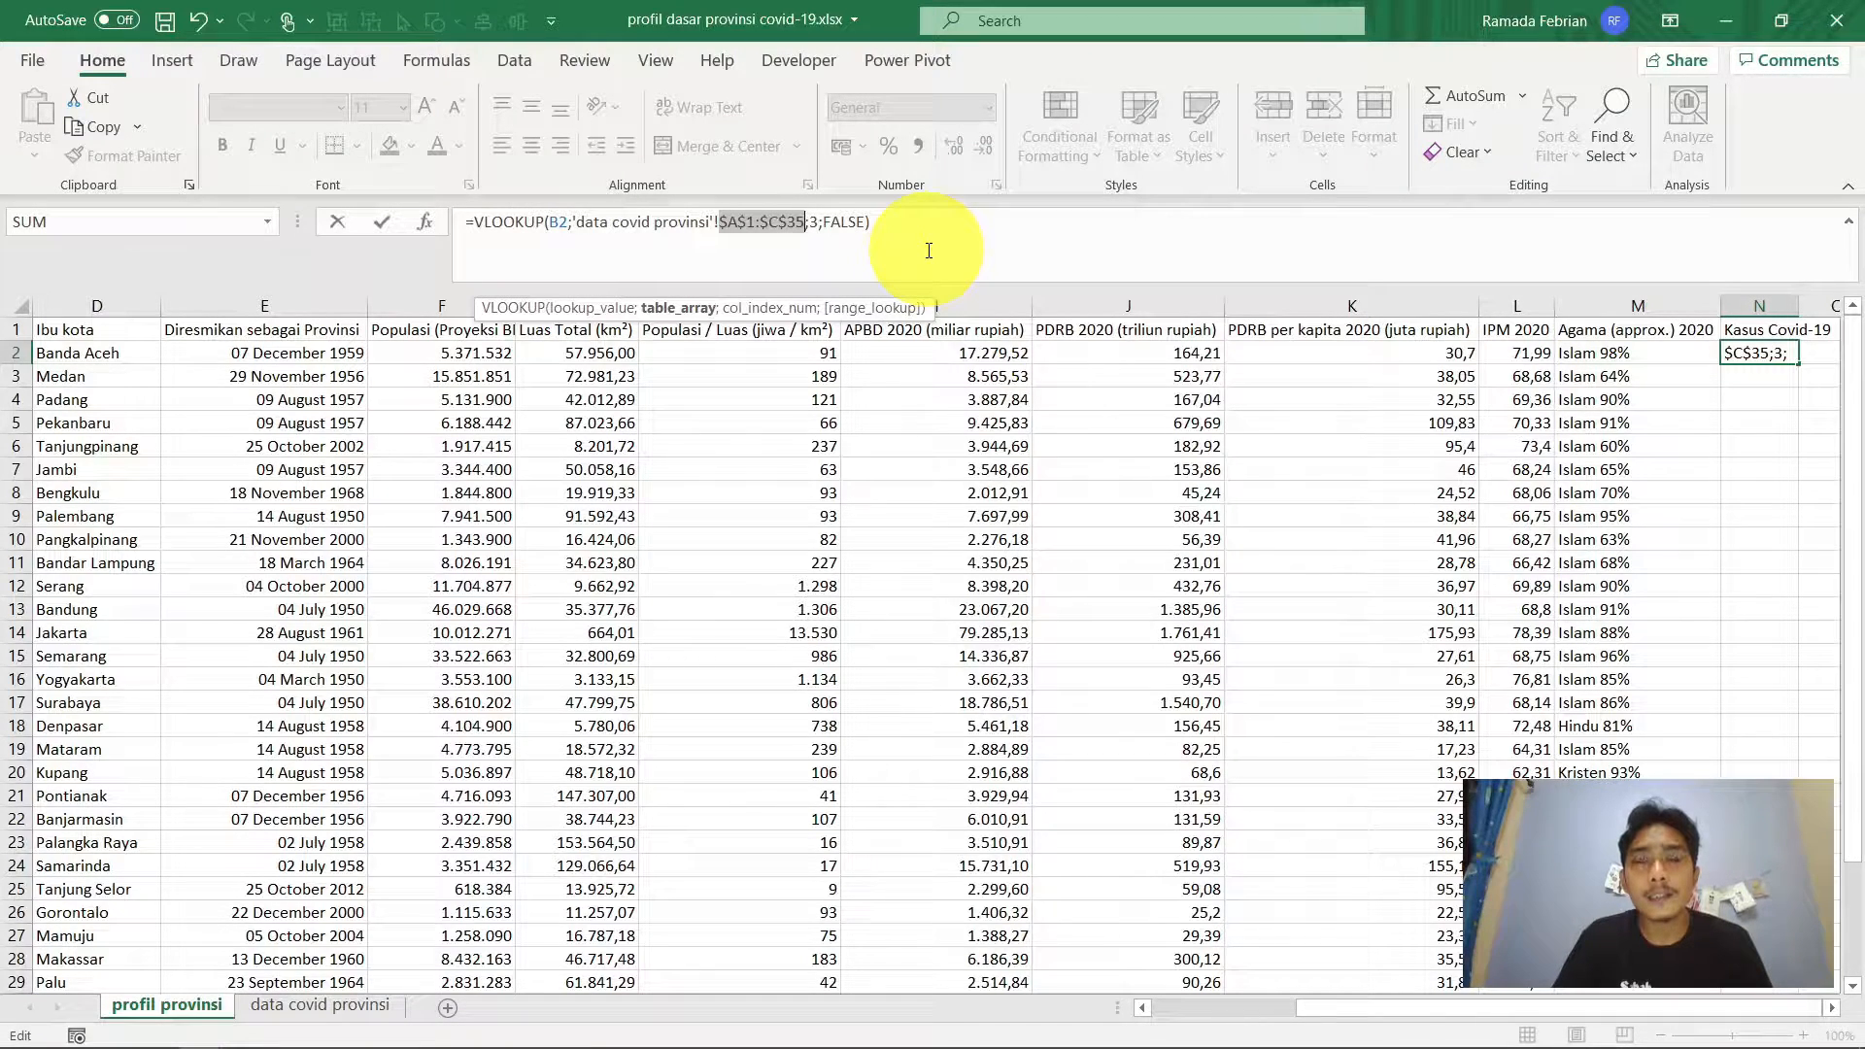
key(Return)
key(Up)
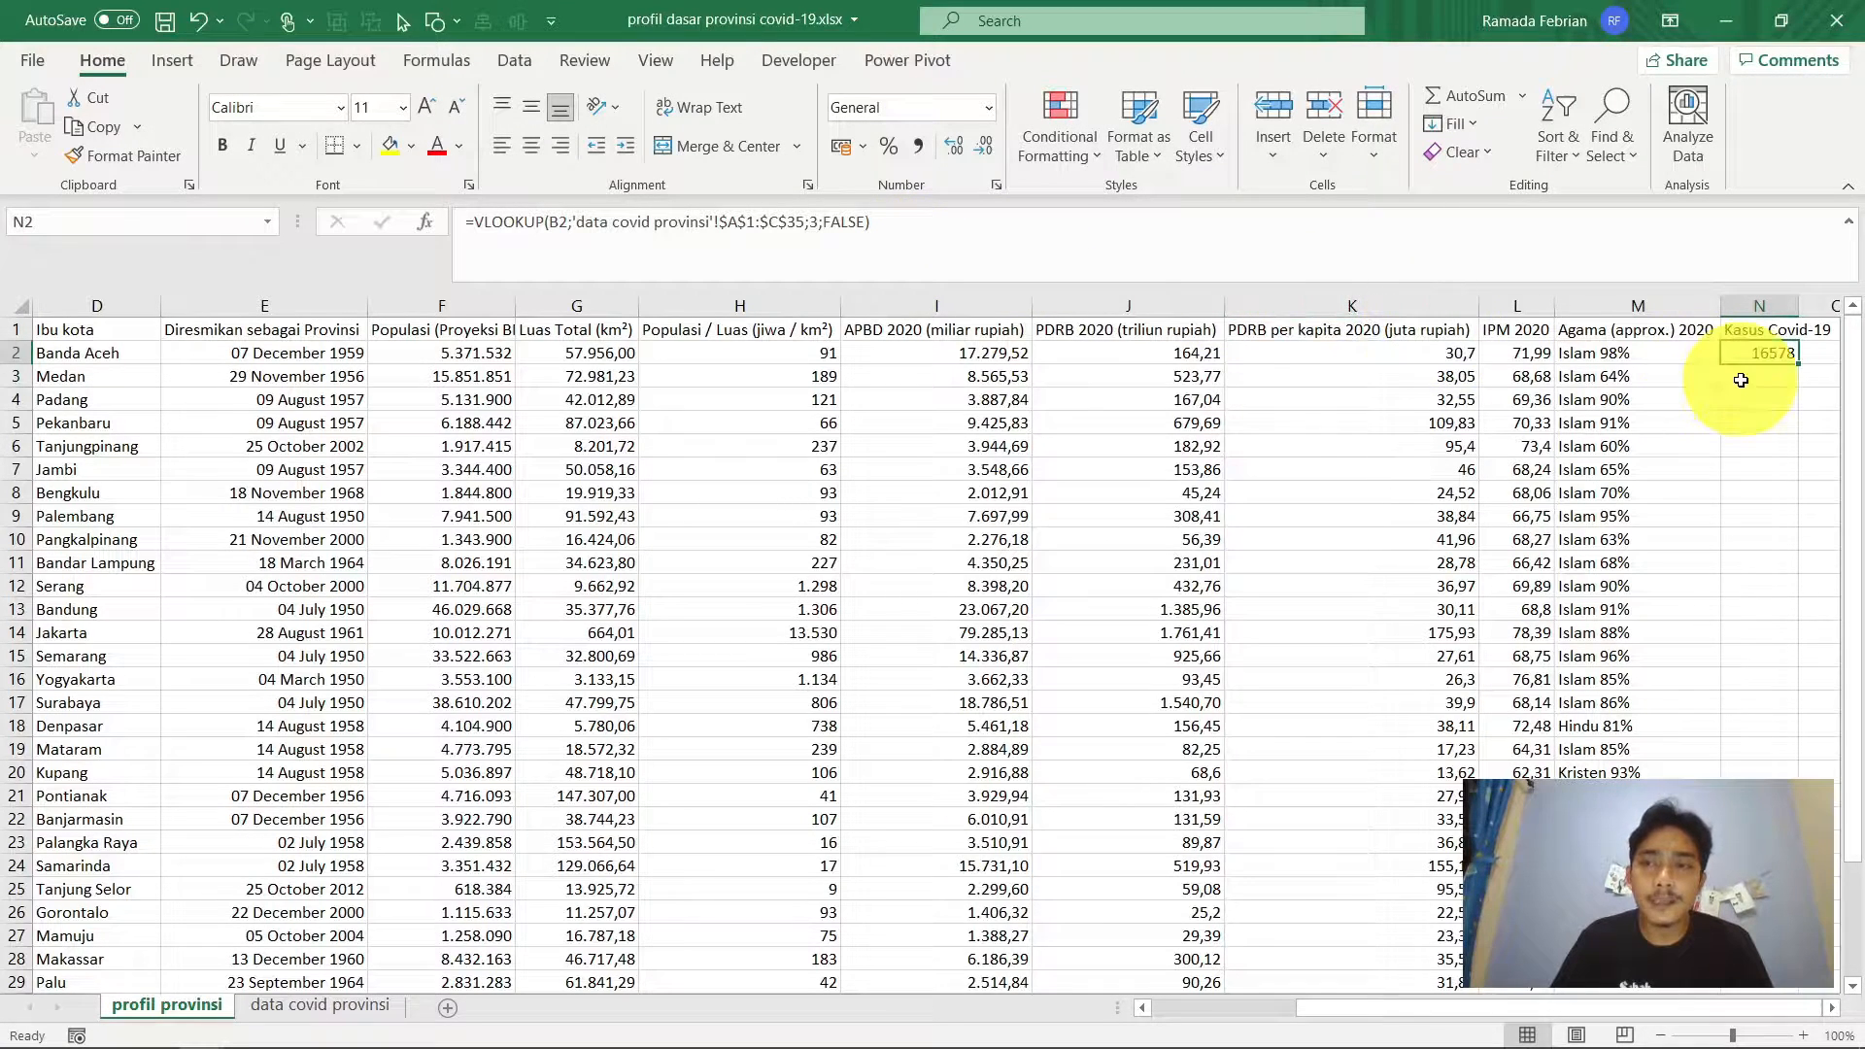
Check the N2 result for Aceh against its jumlah_kasus value in the data covid provinsi sheet
key(ctrl+c)
scroll(1775, 369, left, 3)
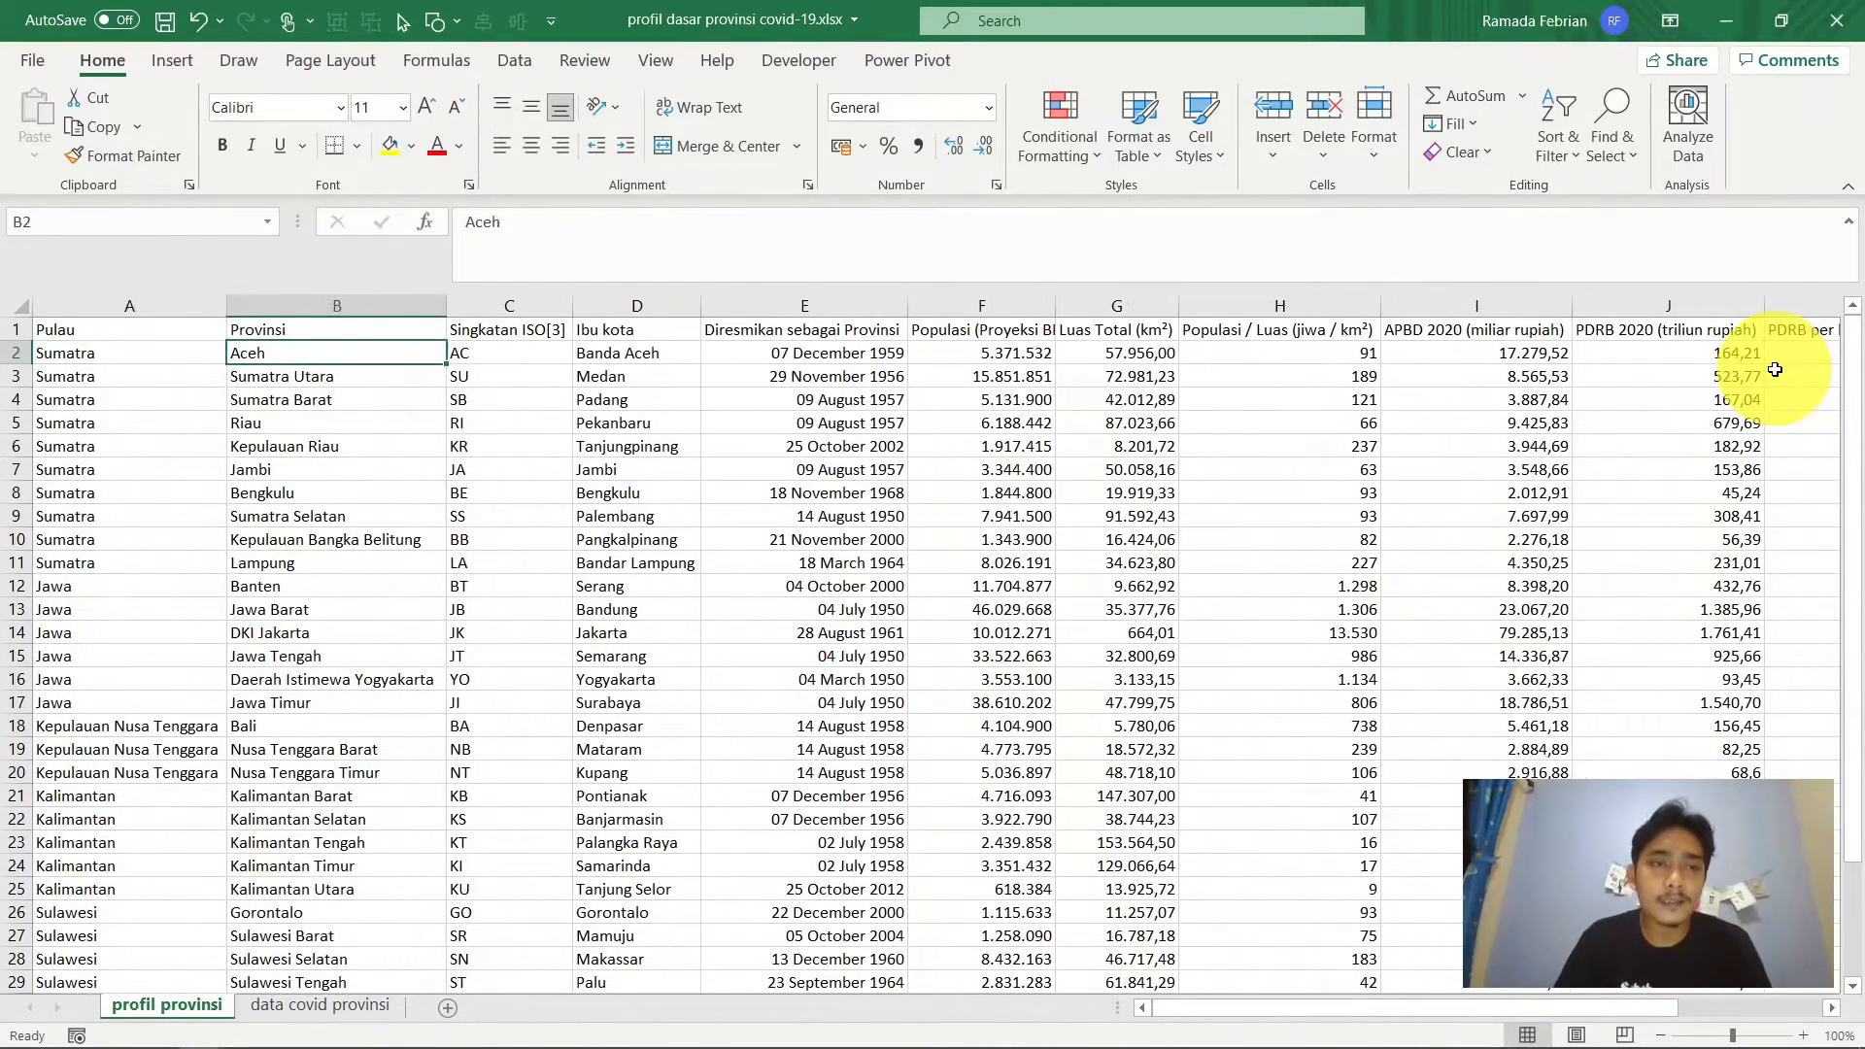
scroll(1775, 369, right, 3)
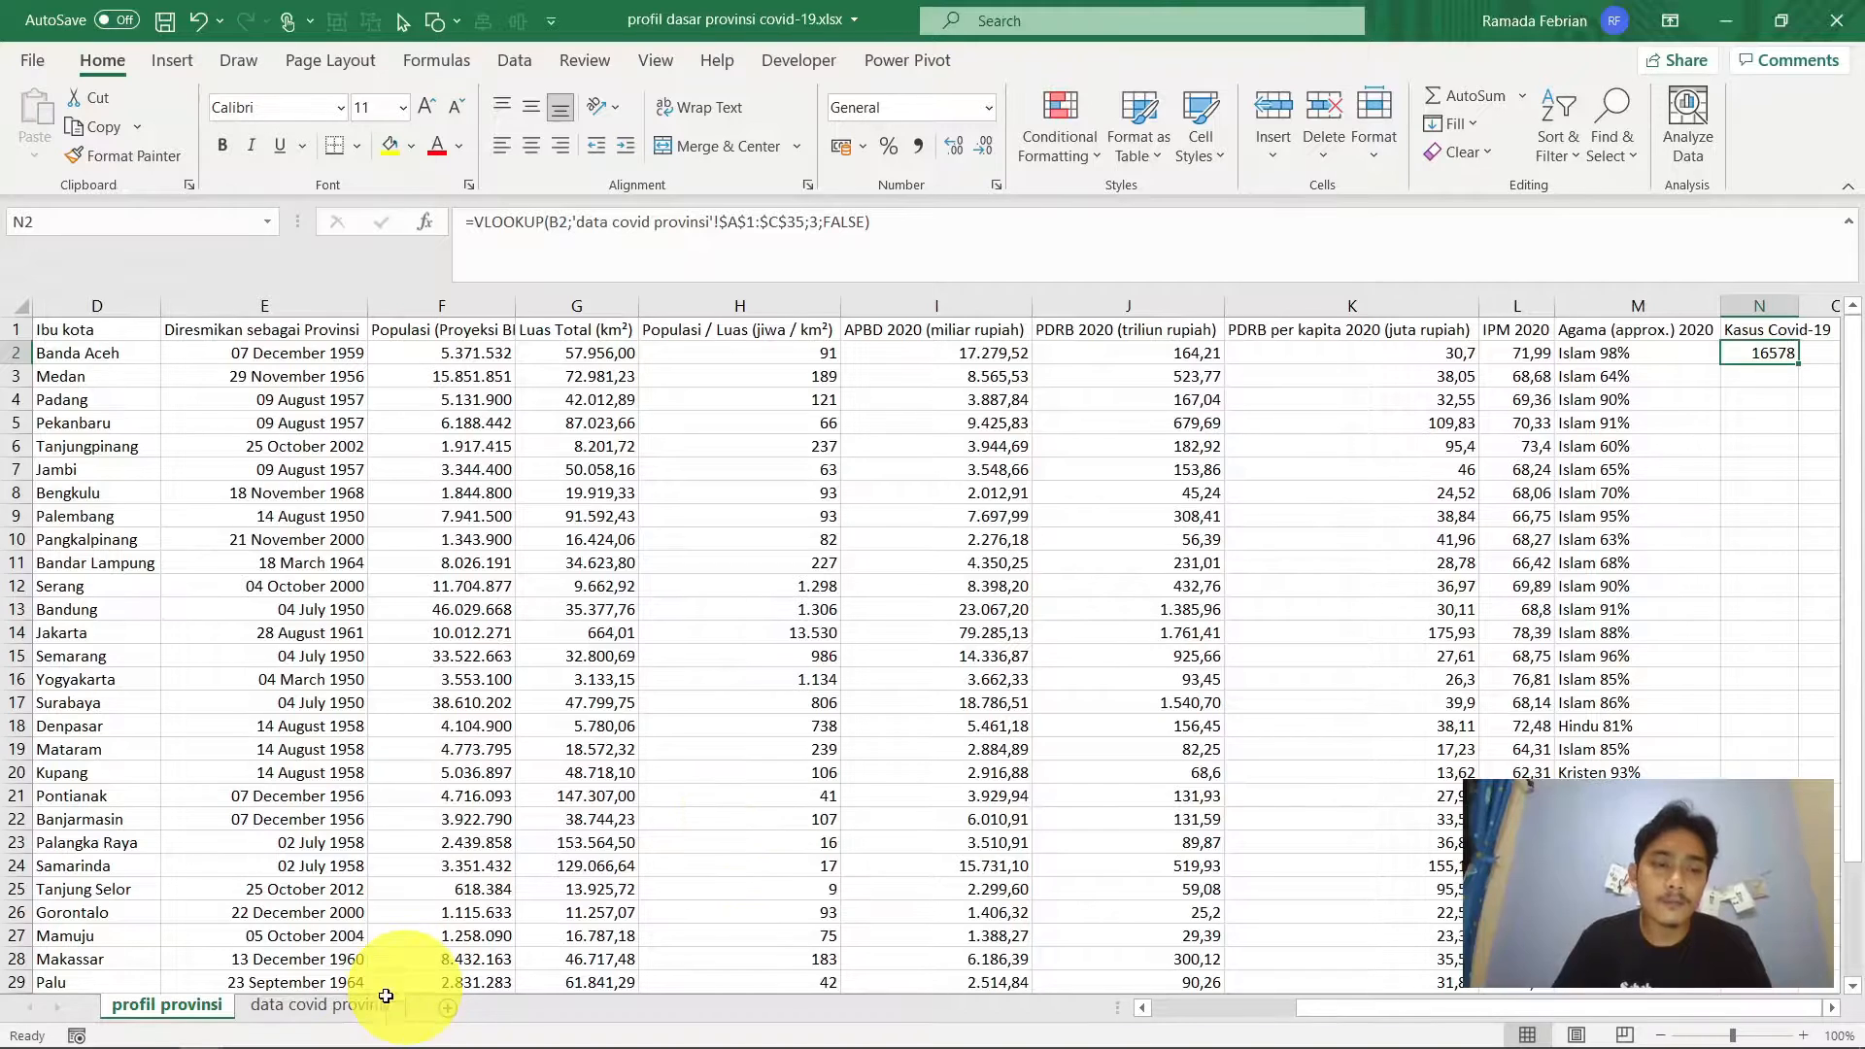
click(344, 1008)
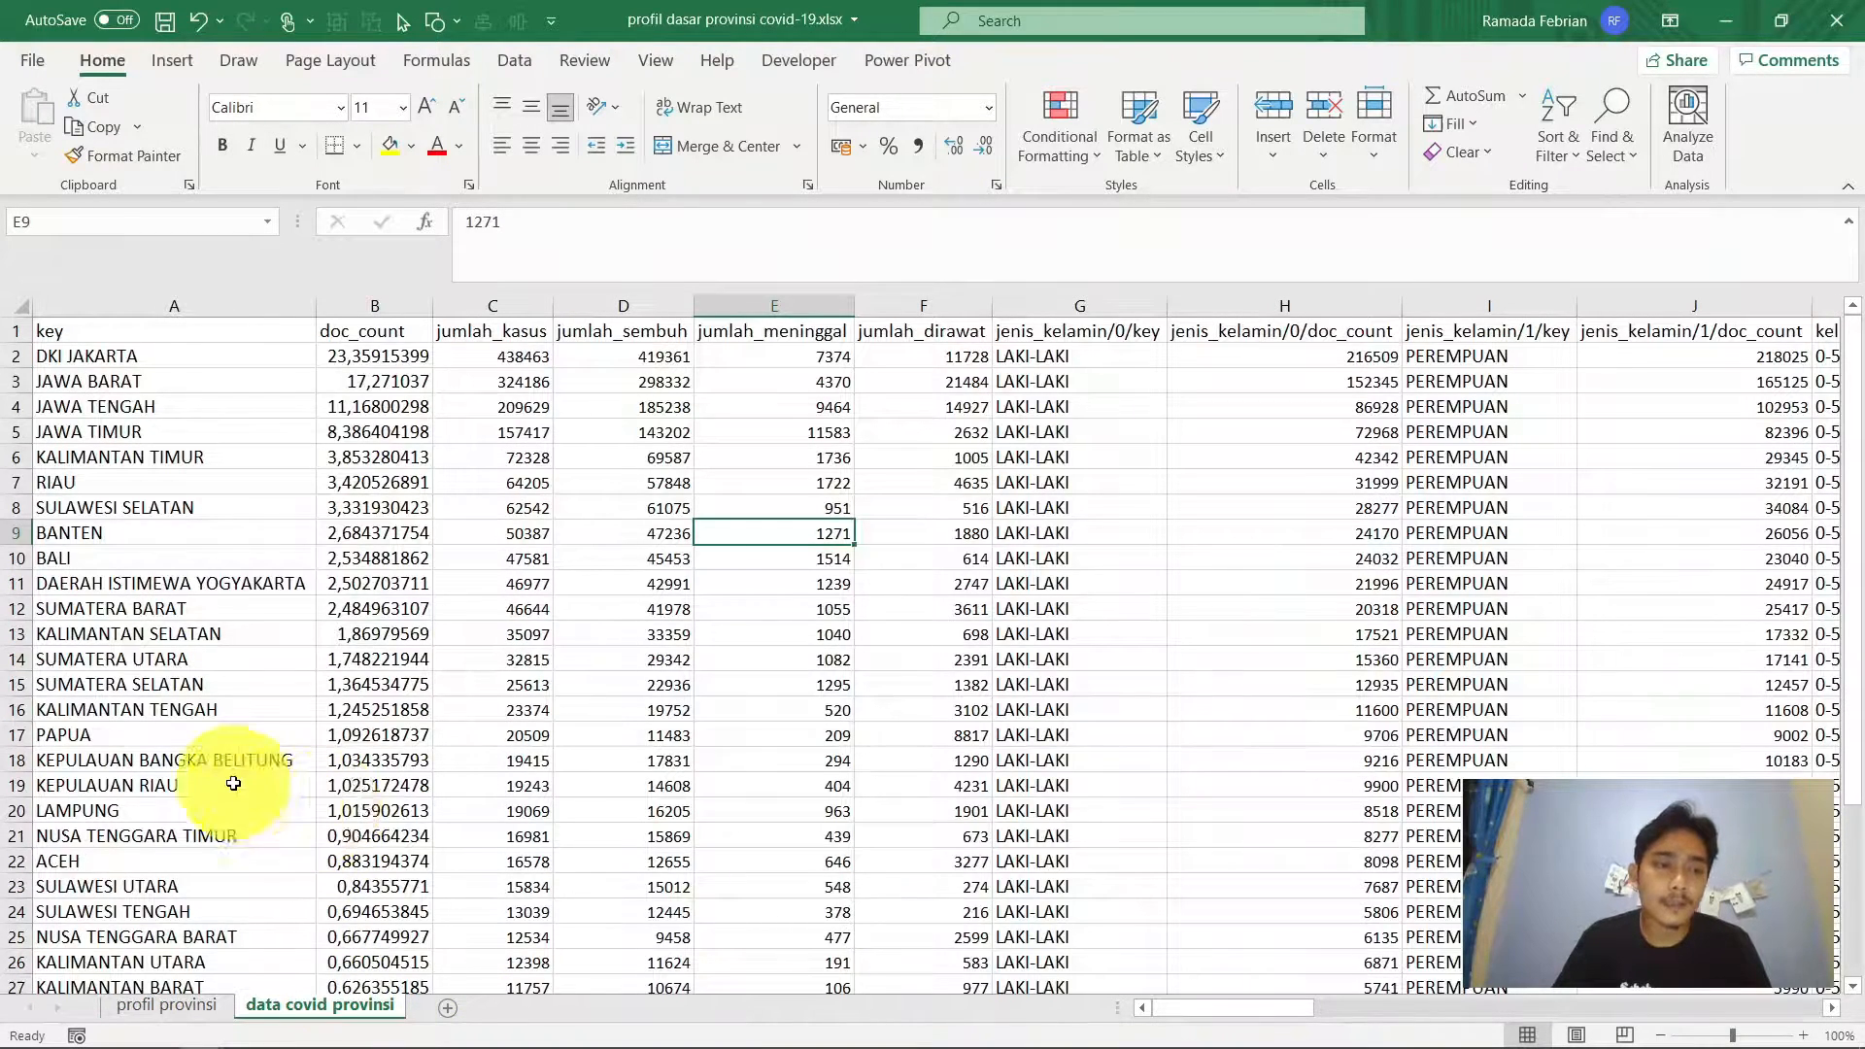
click(207, 858)
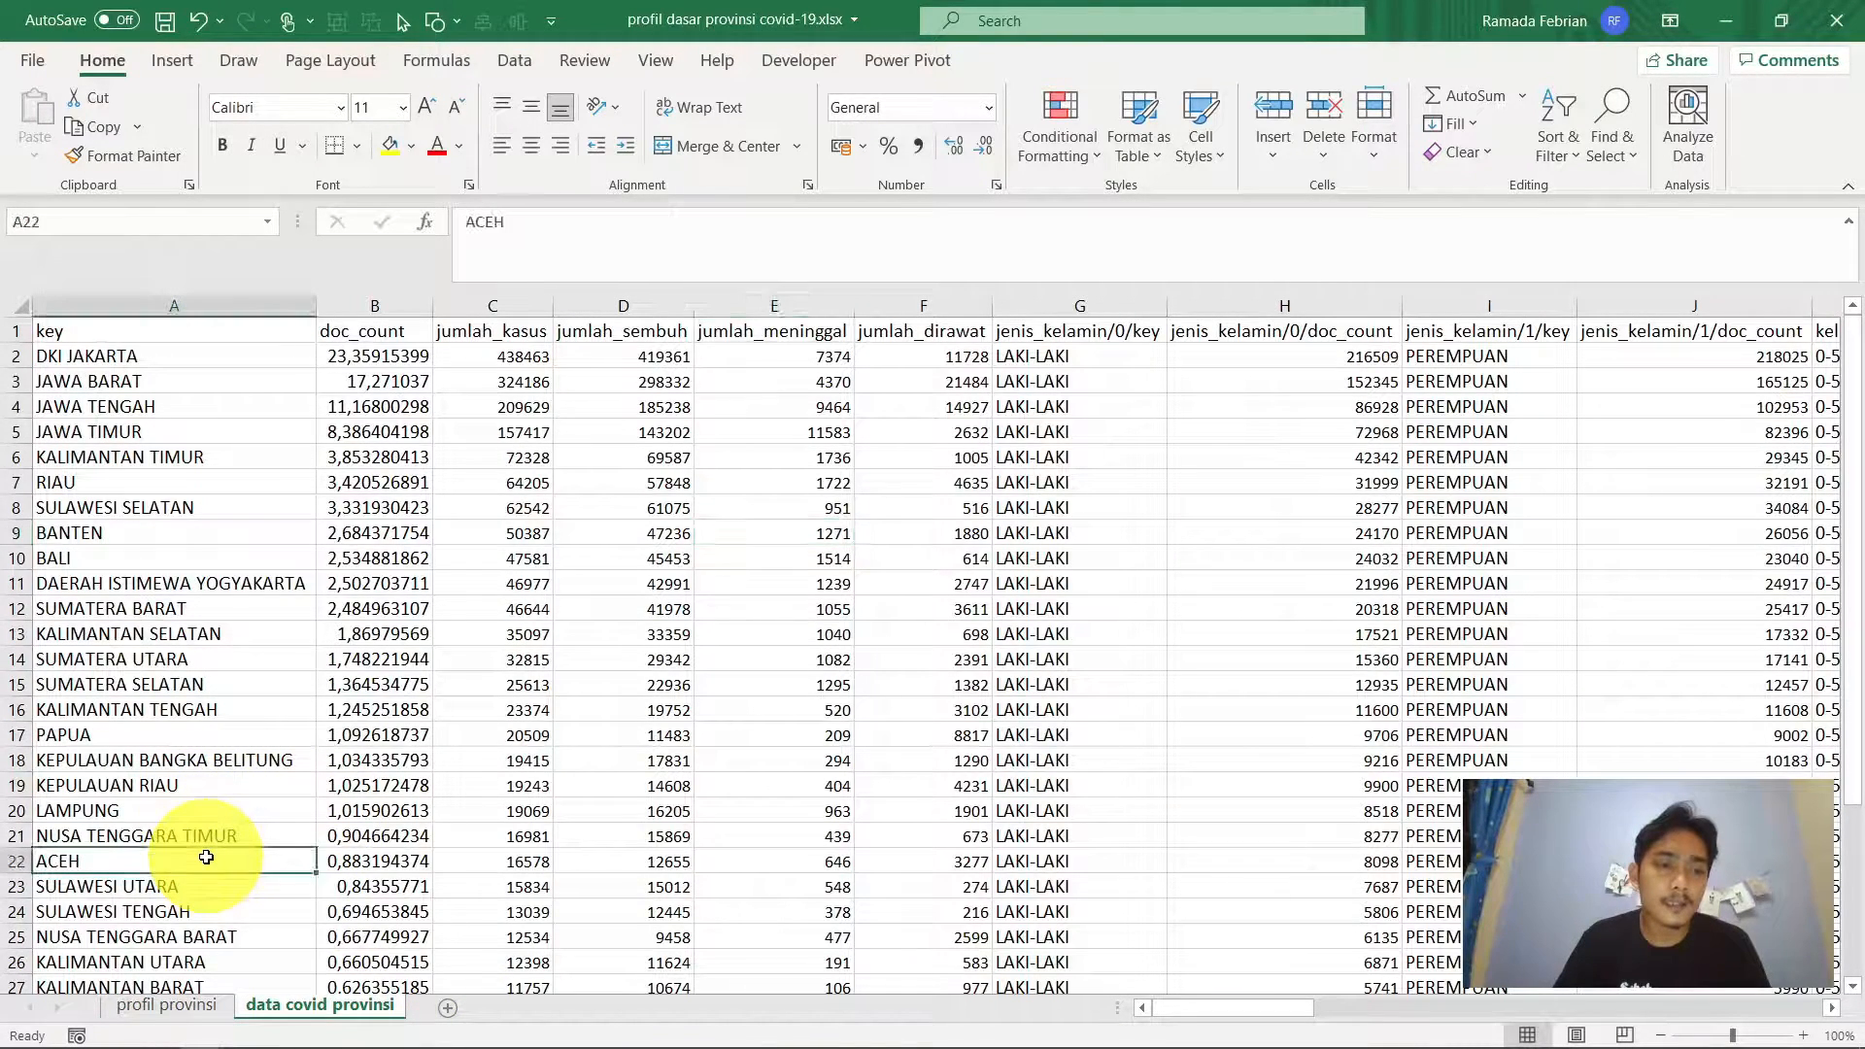
click(541, 867)
click(158, 1011)
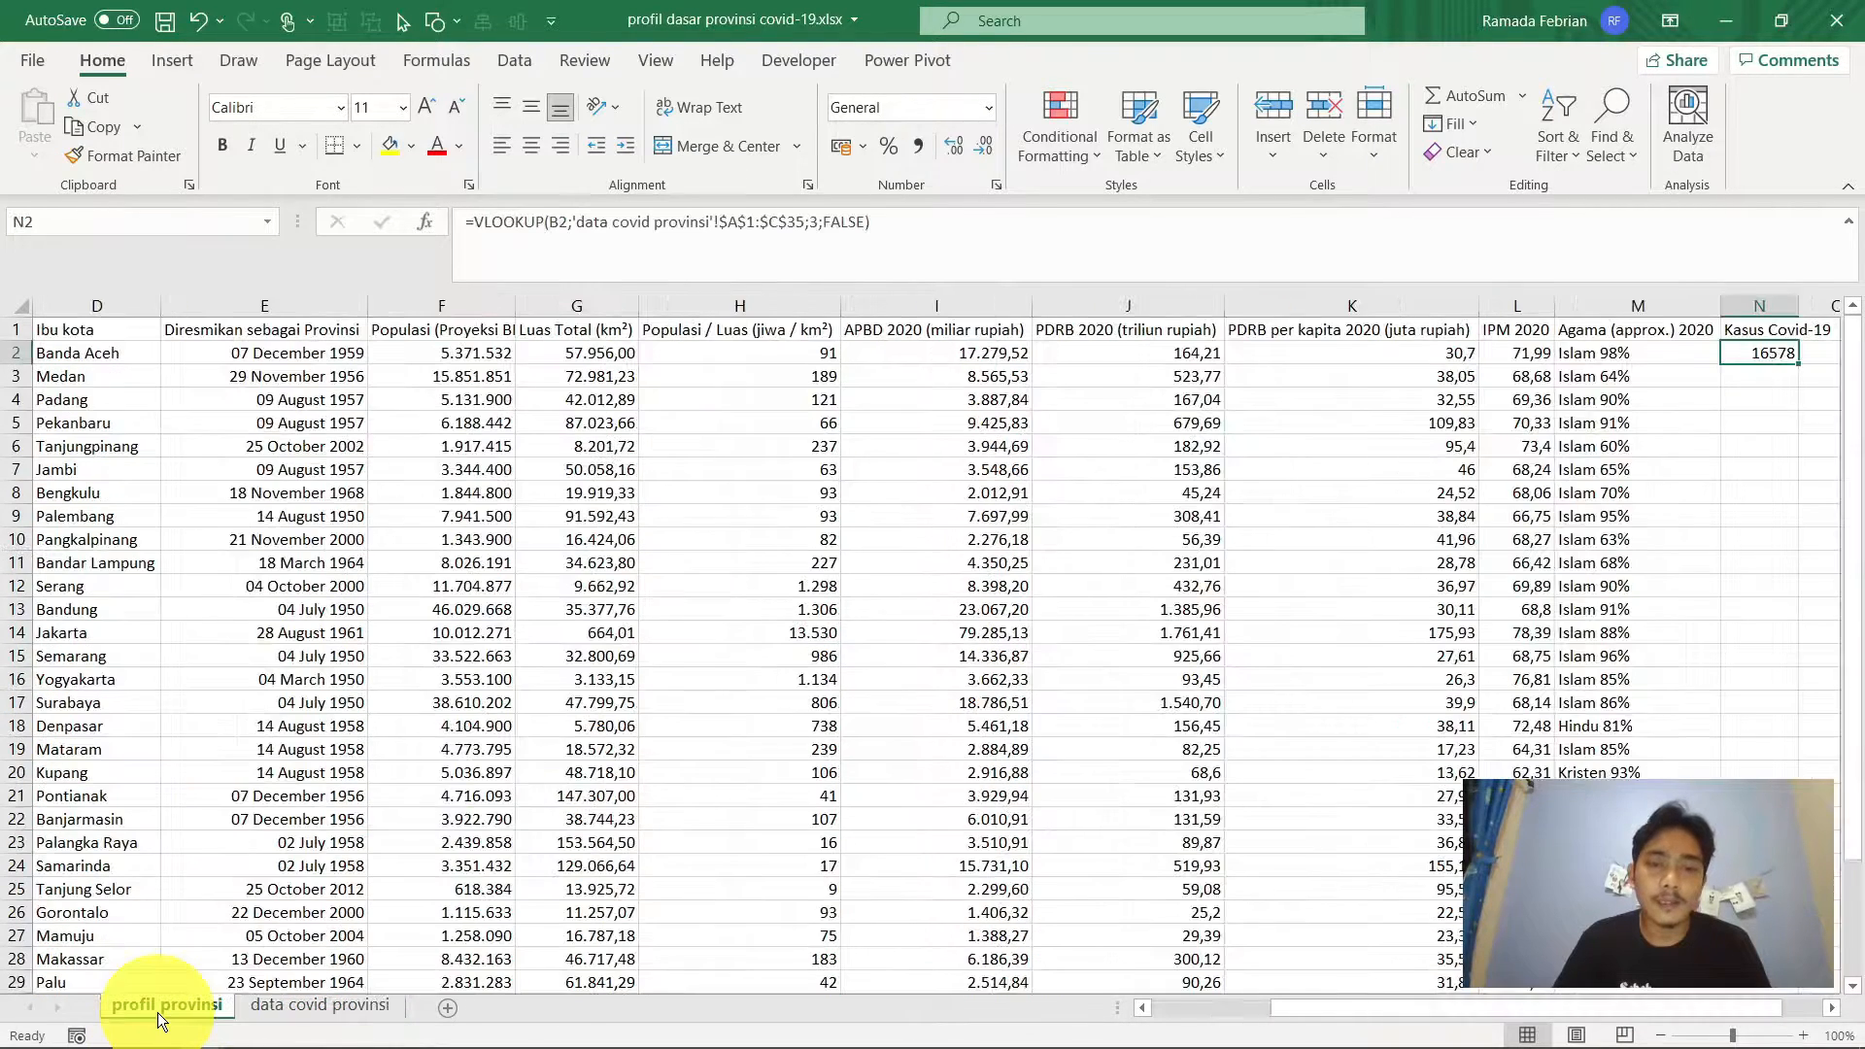
Fill the N2 formula down the Kasus Covid-19 column to the last province in row 35 and check the column's end
double_click(1800, 365)
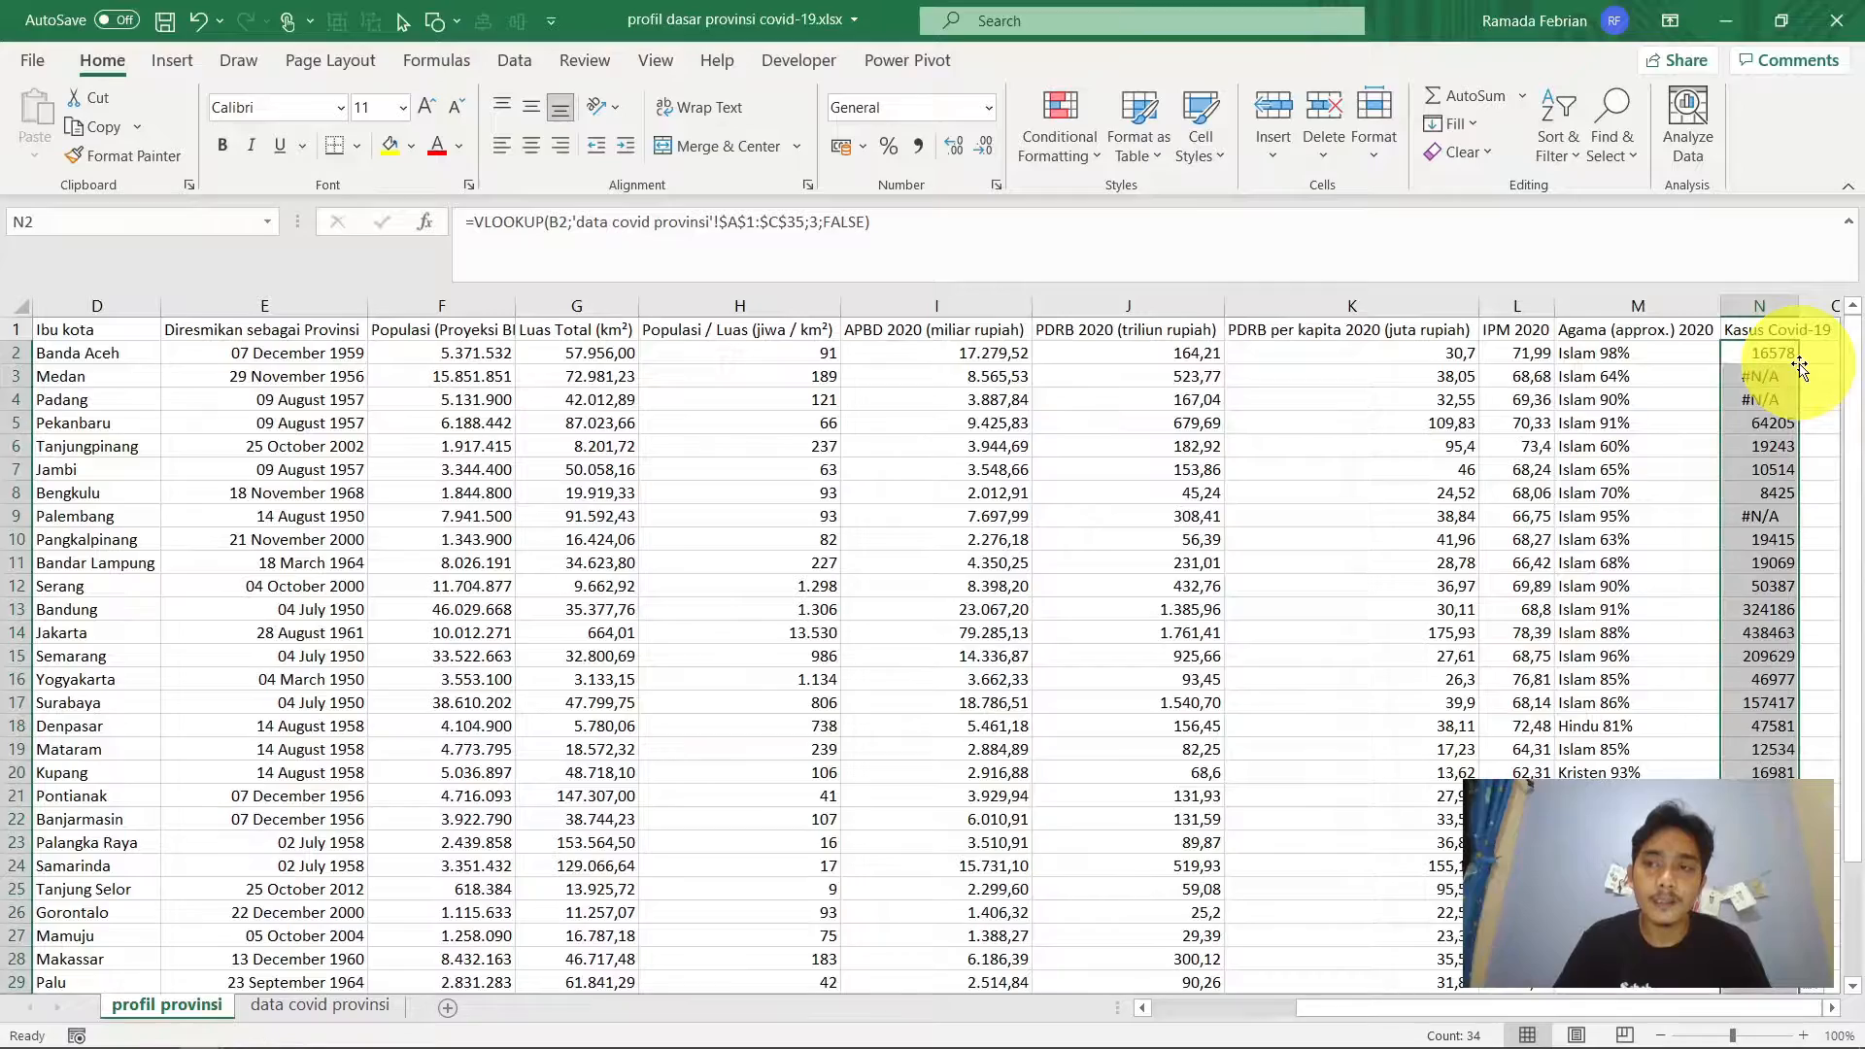
key(ctrl+Down)
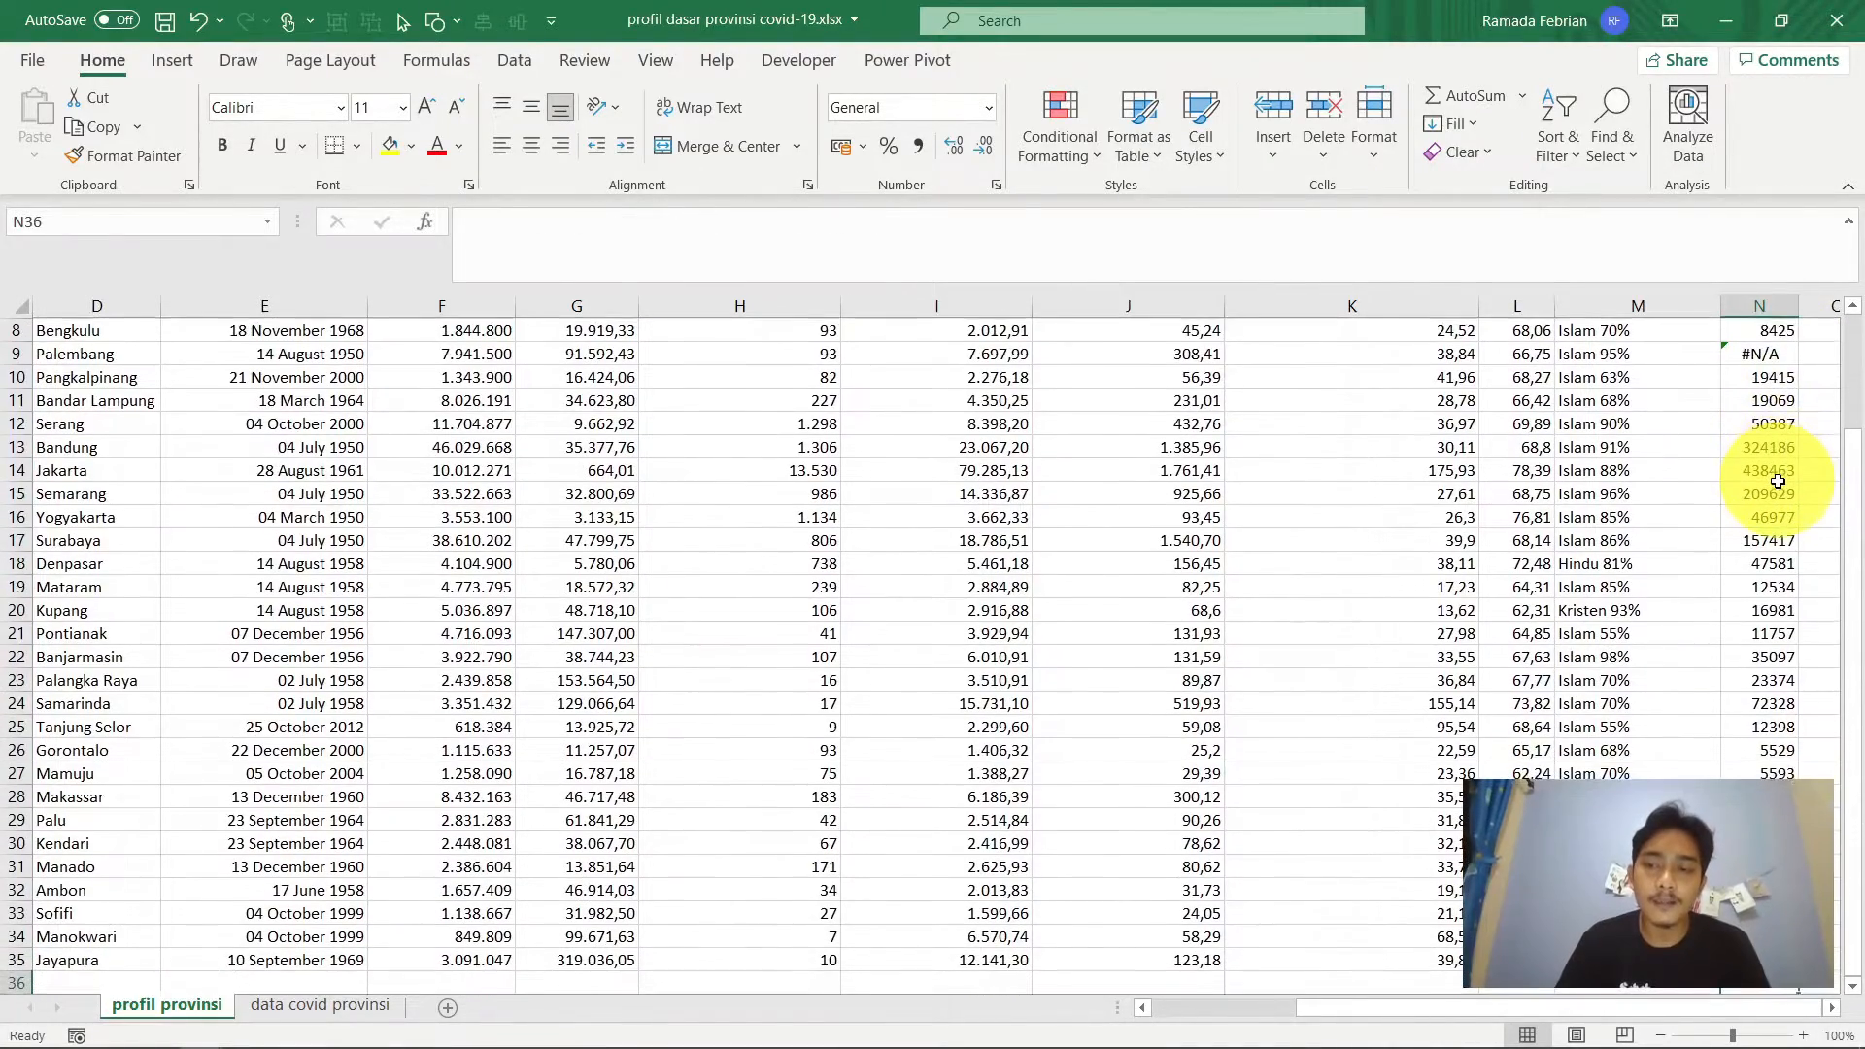
key(Home)
key(ctrl+Right)
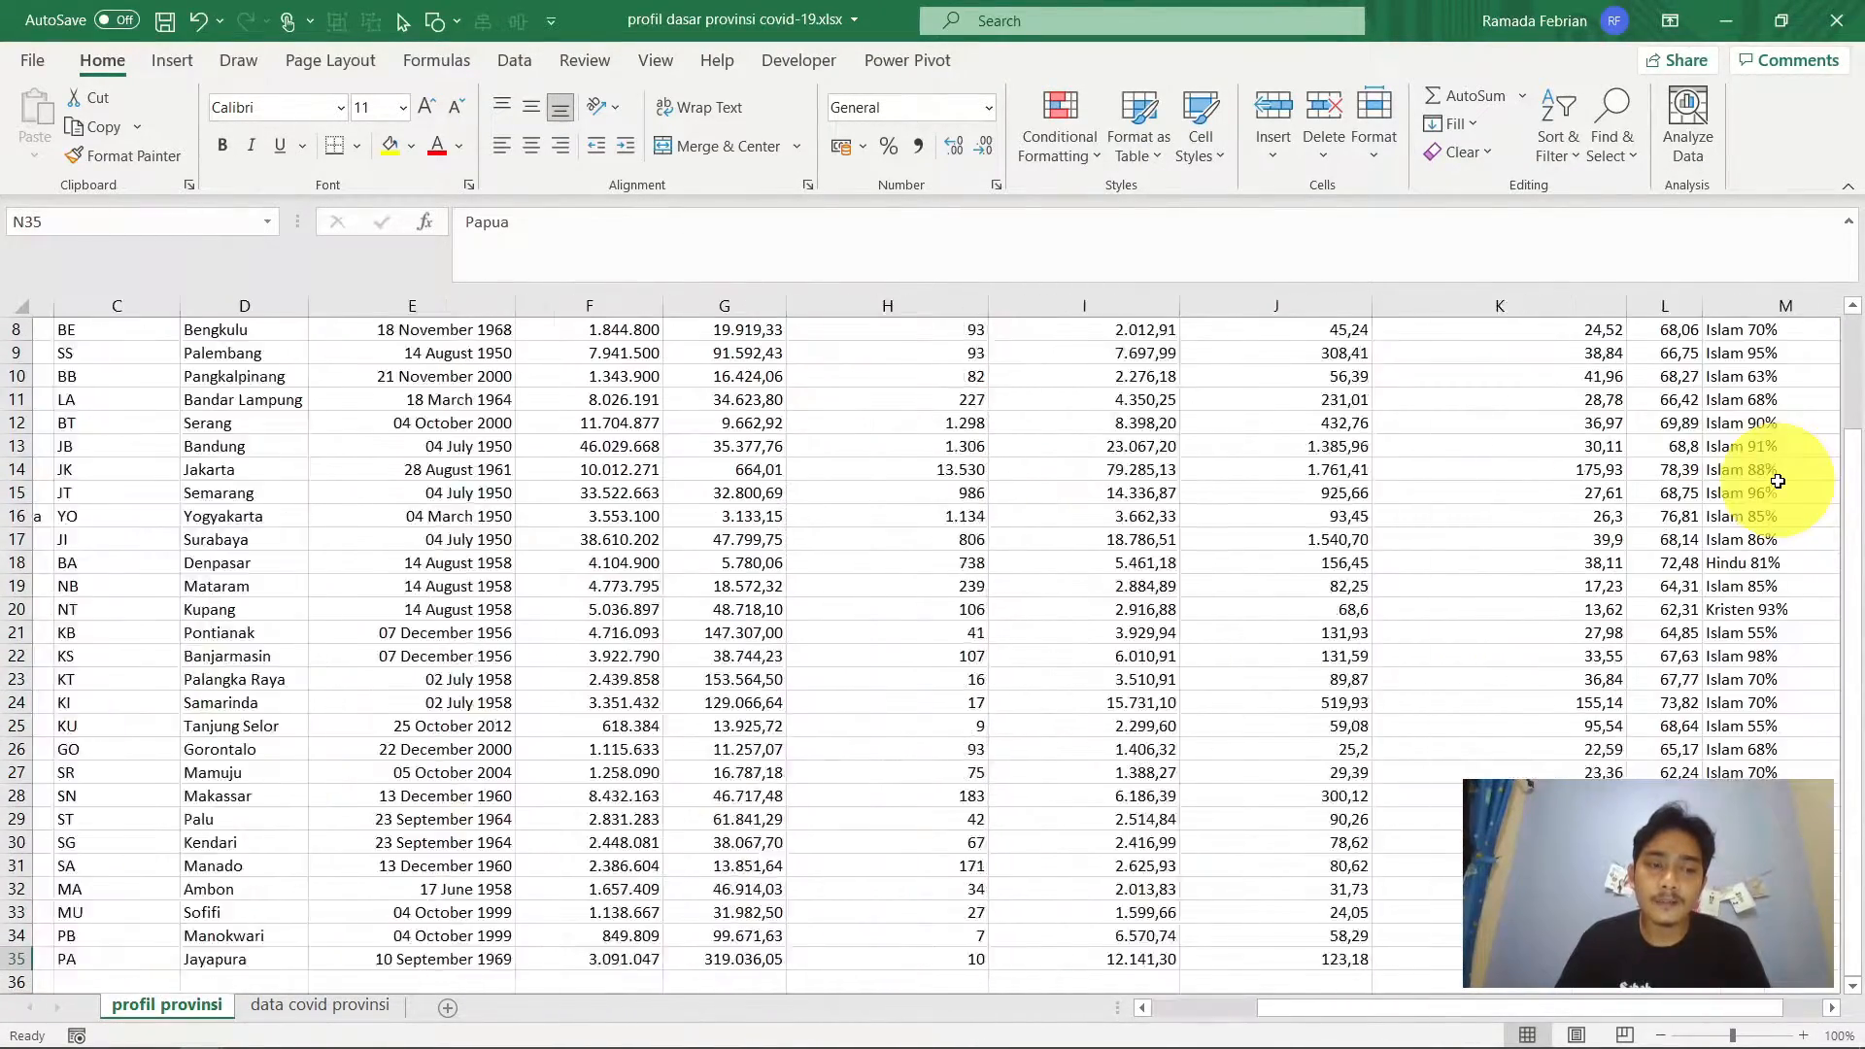
key(ctrl+Up)
key(Down)
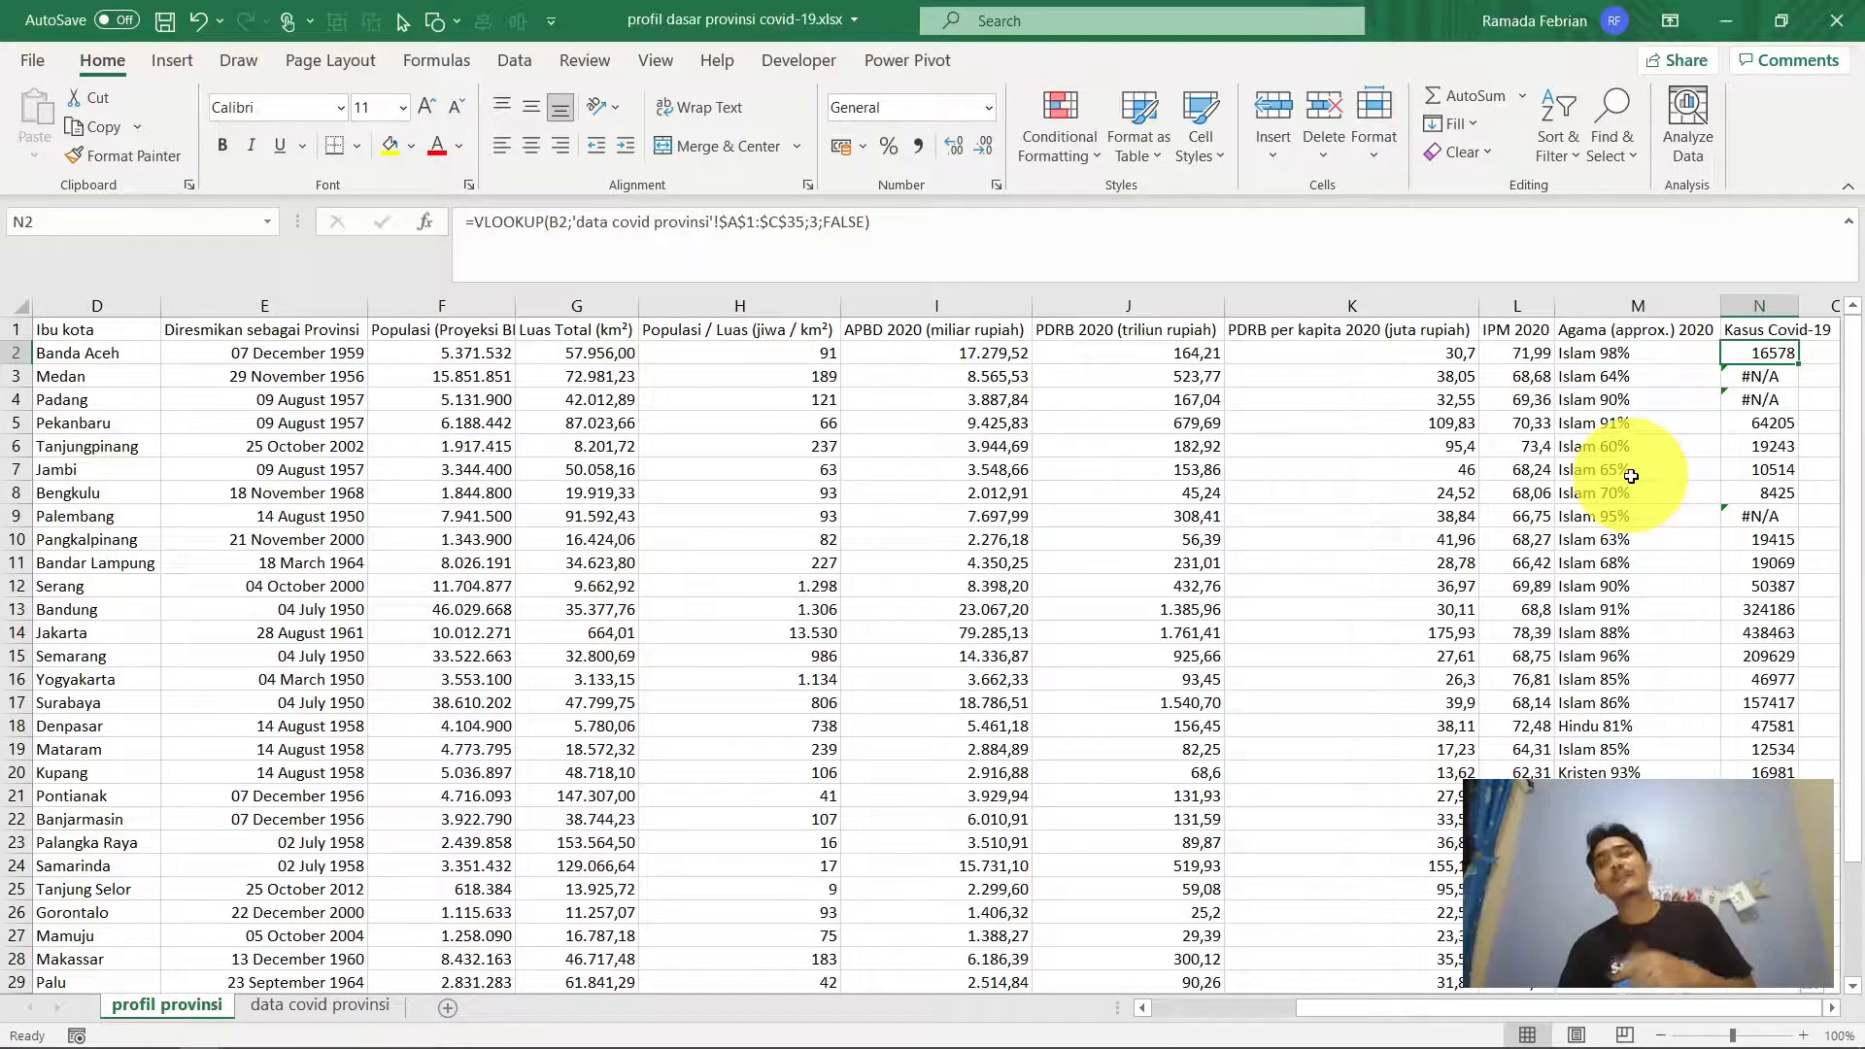
Examine the #N/A result in N3 and identify the province it belongs to in column B
key(Down)
key(Up)
key(Down)
key(Up)
key(Down)
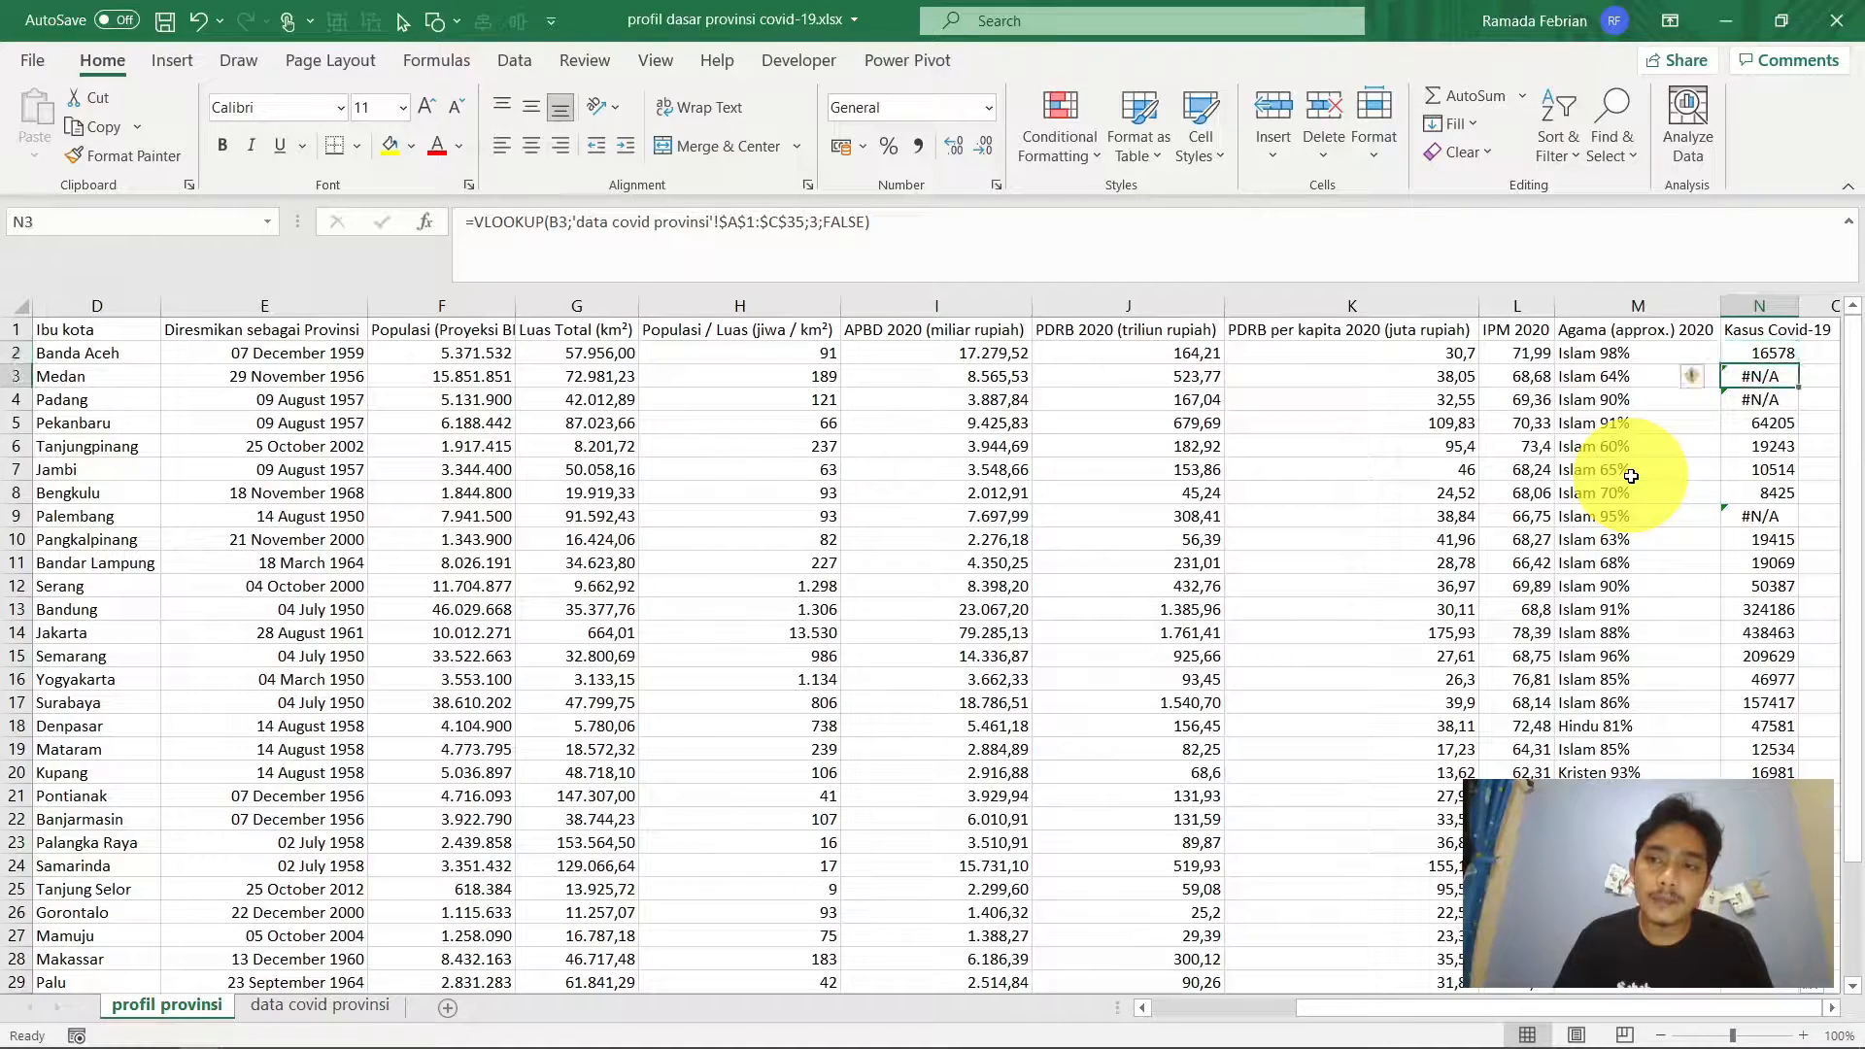
key(Home)
key(Right)
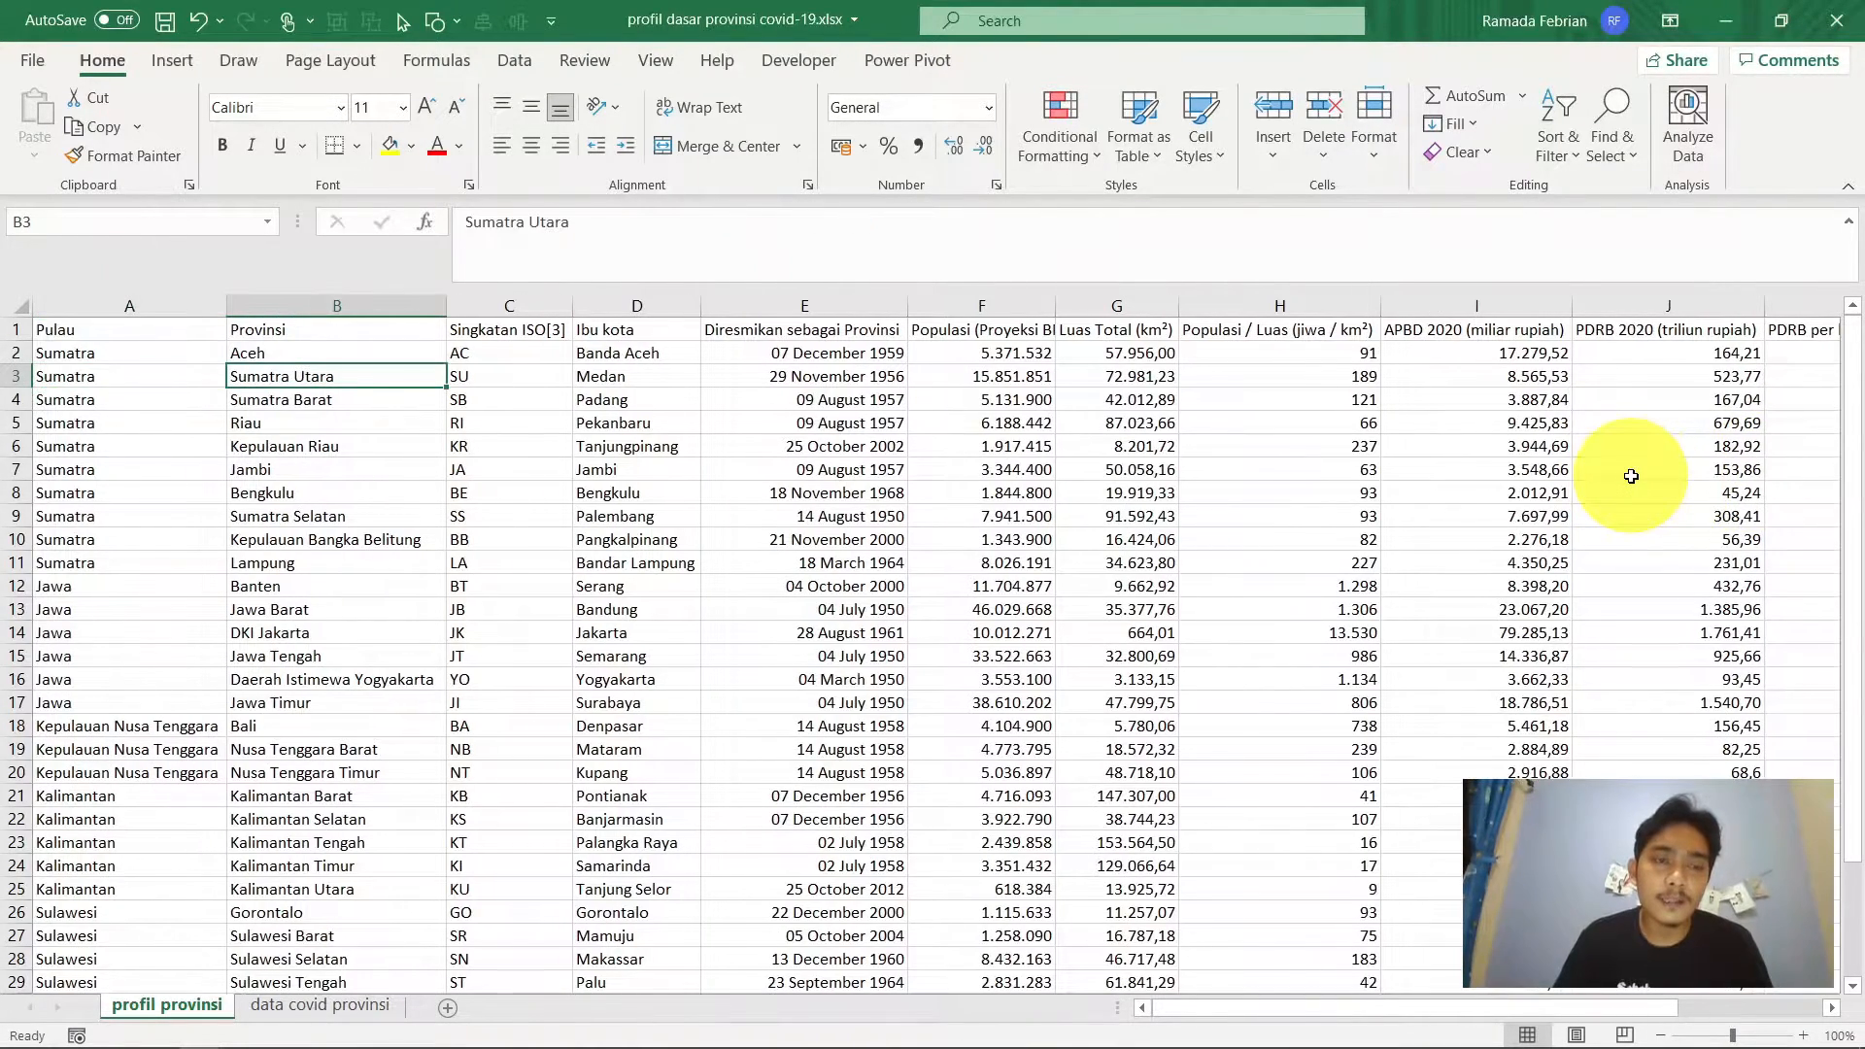
Look through the other #N/A results in the Kasus Covid-19 column and identify the province in row 4
key(ctrl+Right)
key(Down)
key(Down)
key(Down)
key(Down)
key(Down)
key(Down)
key(ctrl+Up)
key(Down)
key(Down)
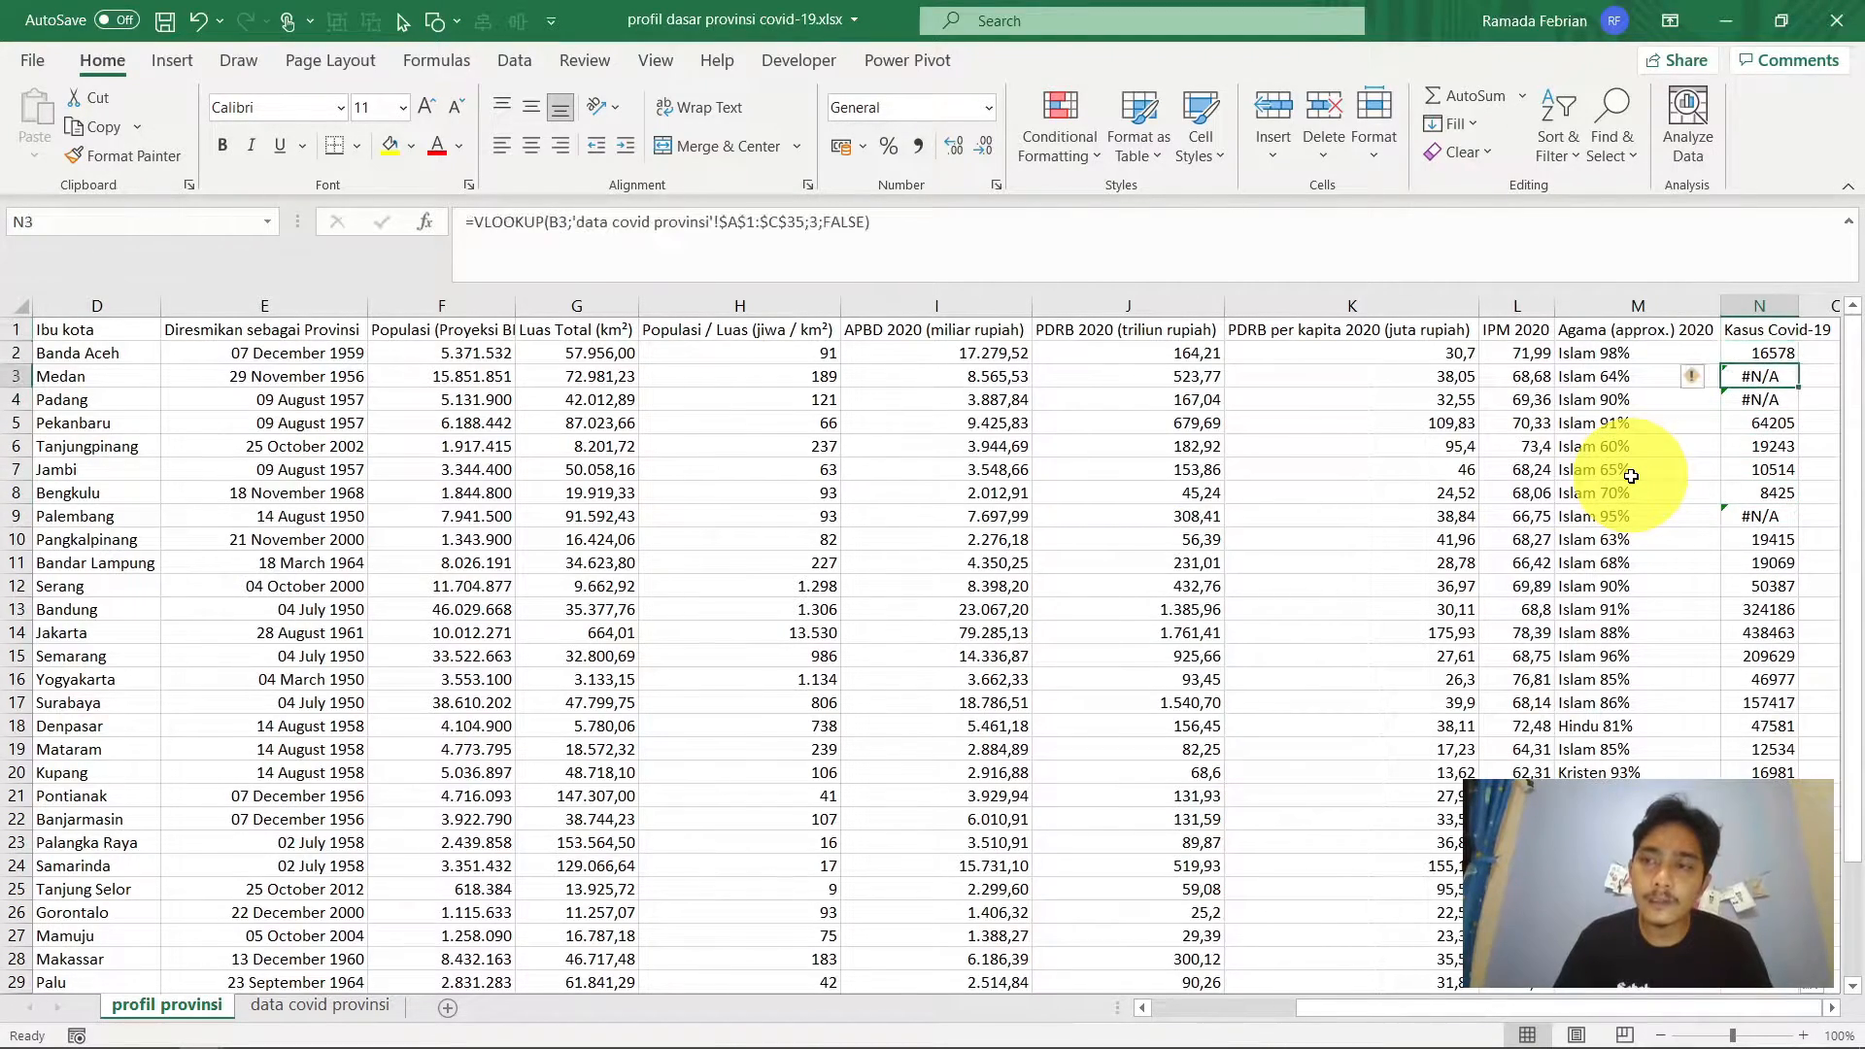
key(Home)
key(Right)
key(ctrl+Right)
key(Right)
key(Home)
key(Right)
key(Down)
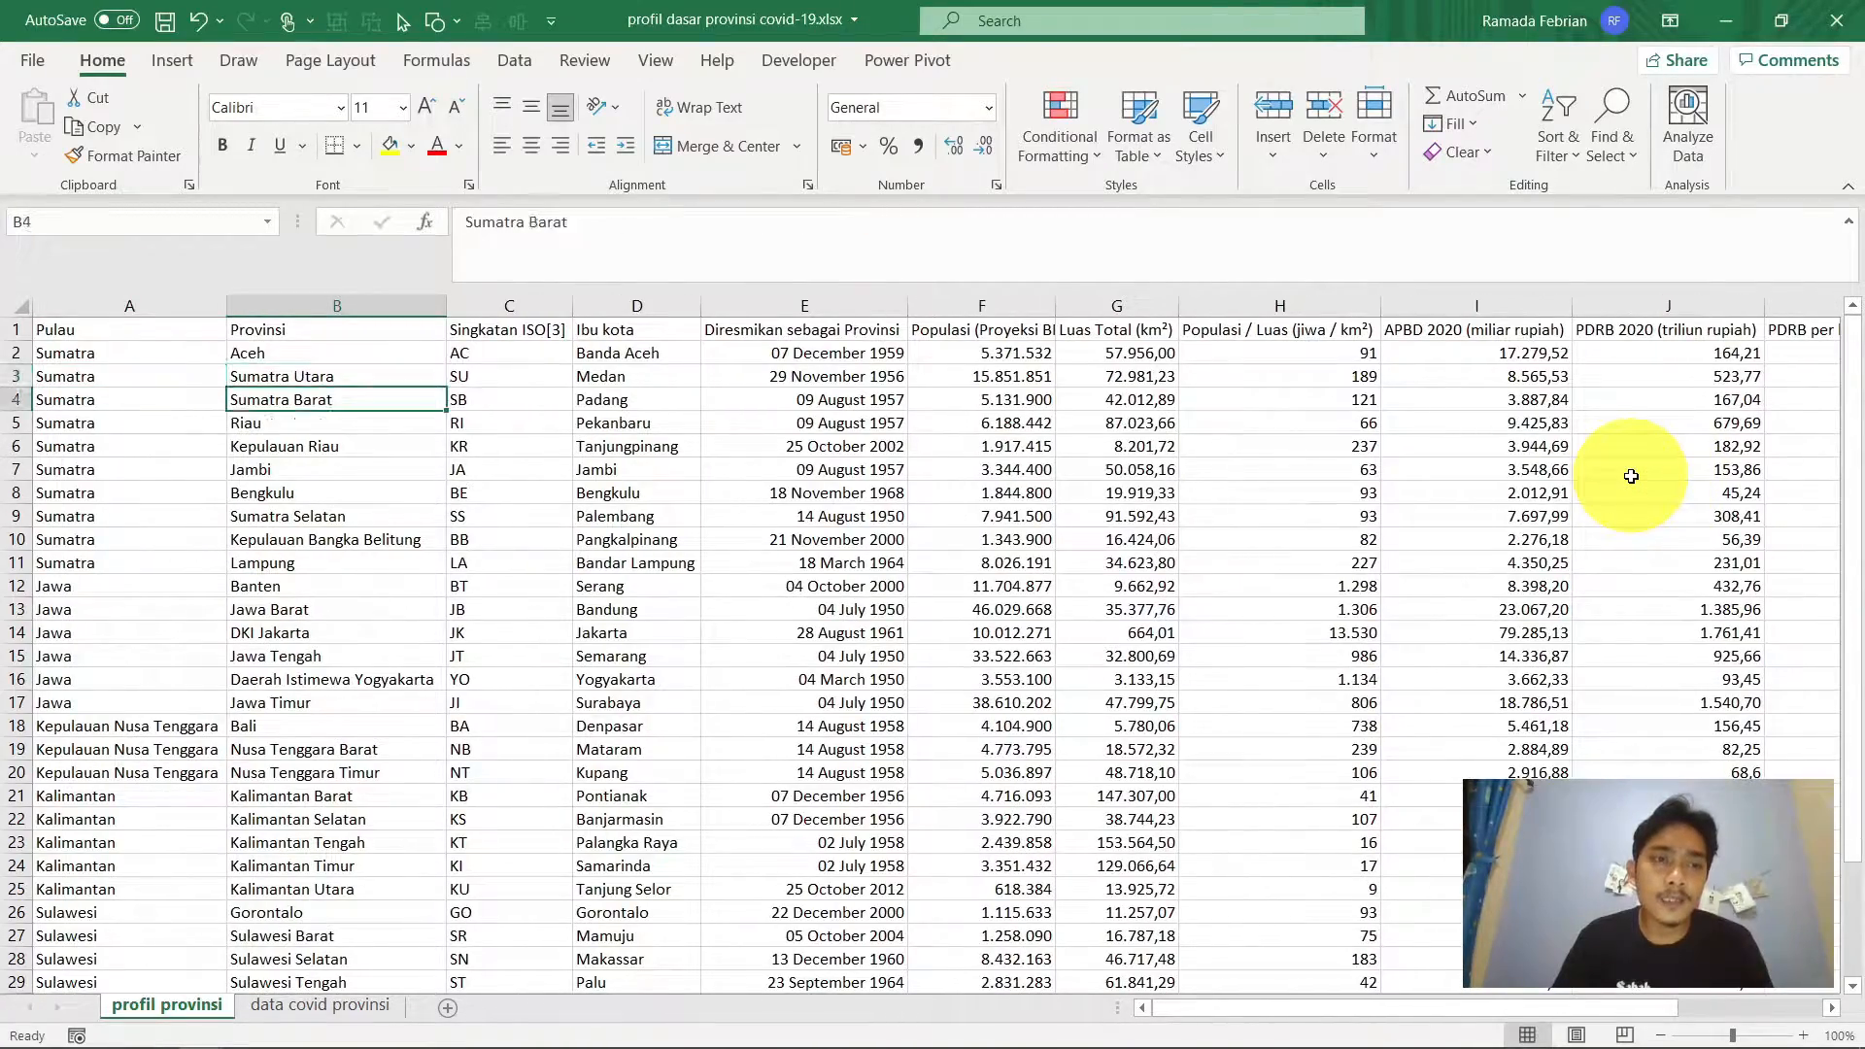
Identify the province behind the #N/A result in row 9 and look over the Provinsi column down to its end
key(ctrl+Right)
key(Down)
key(Down)
key(Down)
key(Down)
key(Down)
key(Home)
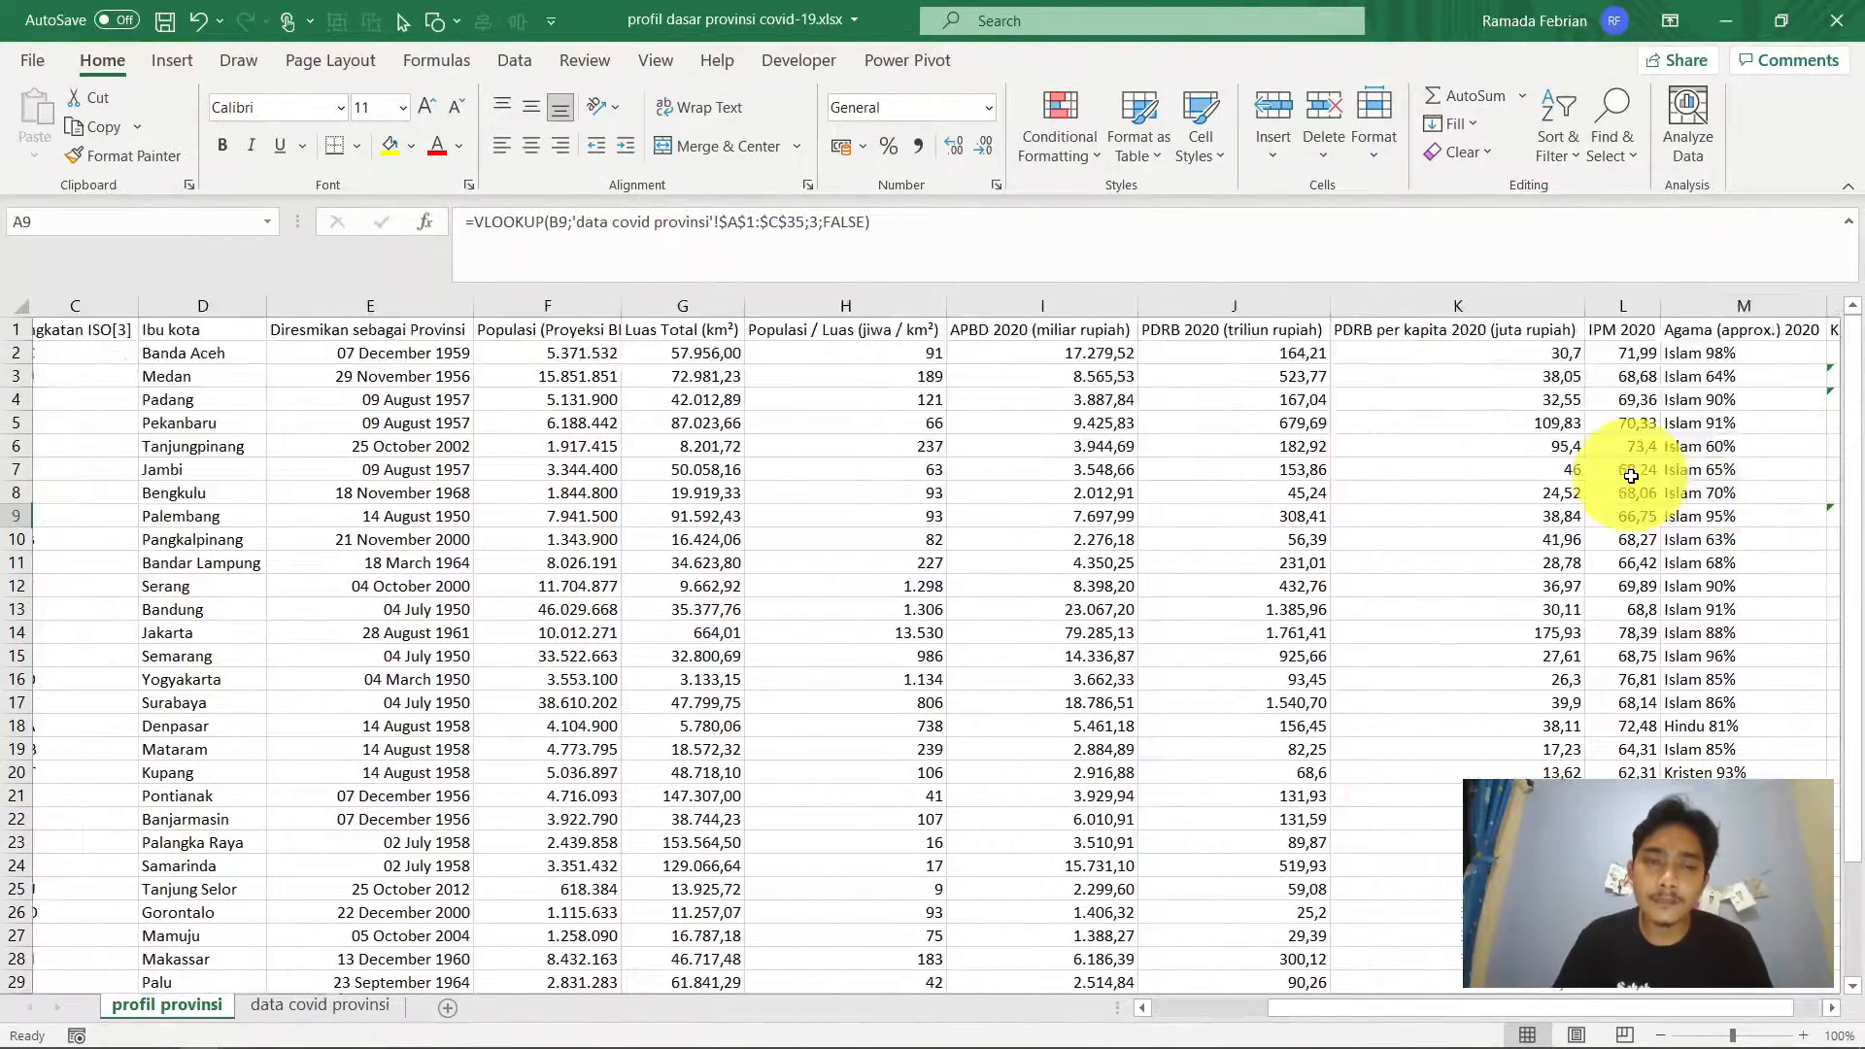
key(Right)
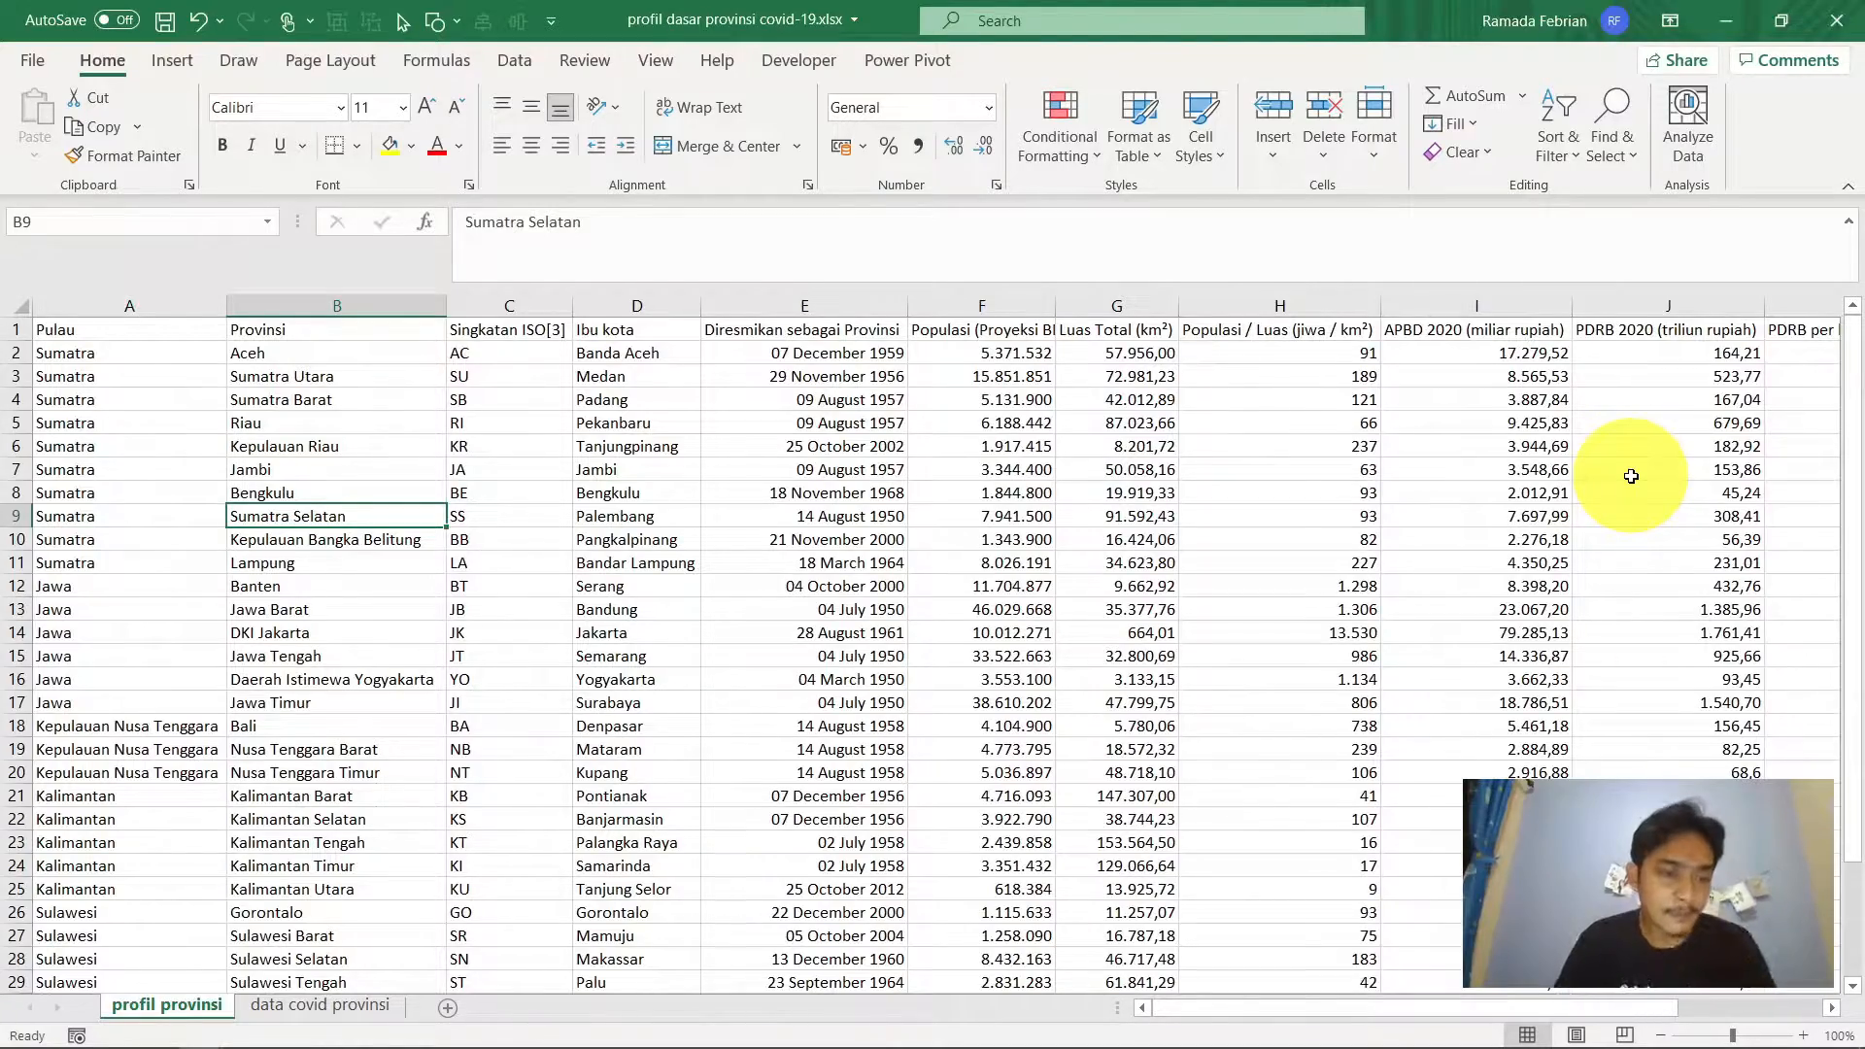
key(ctrl+Down)
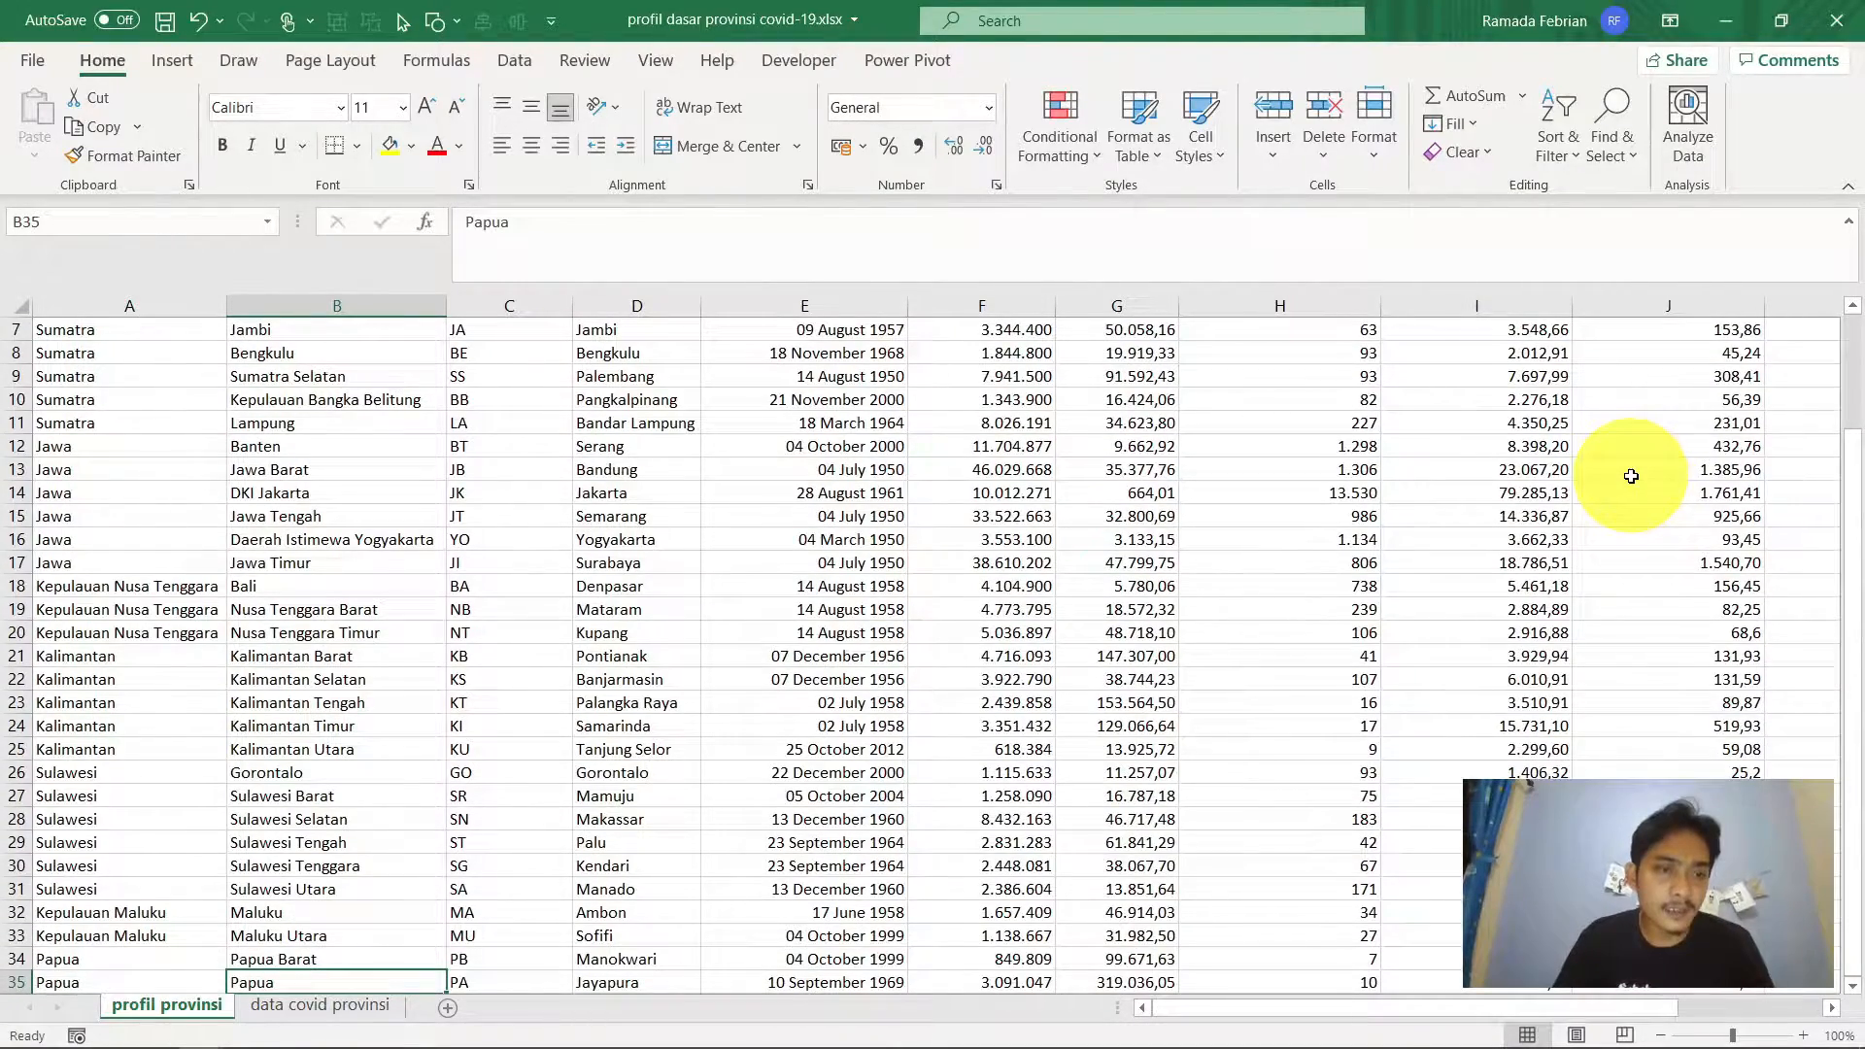
key(ctrl+Up)
key(ctrl+Right)
key(Down)
key(Down)
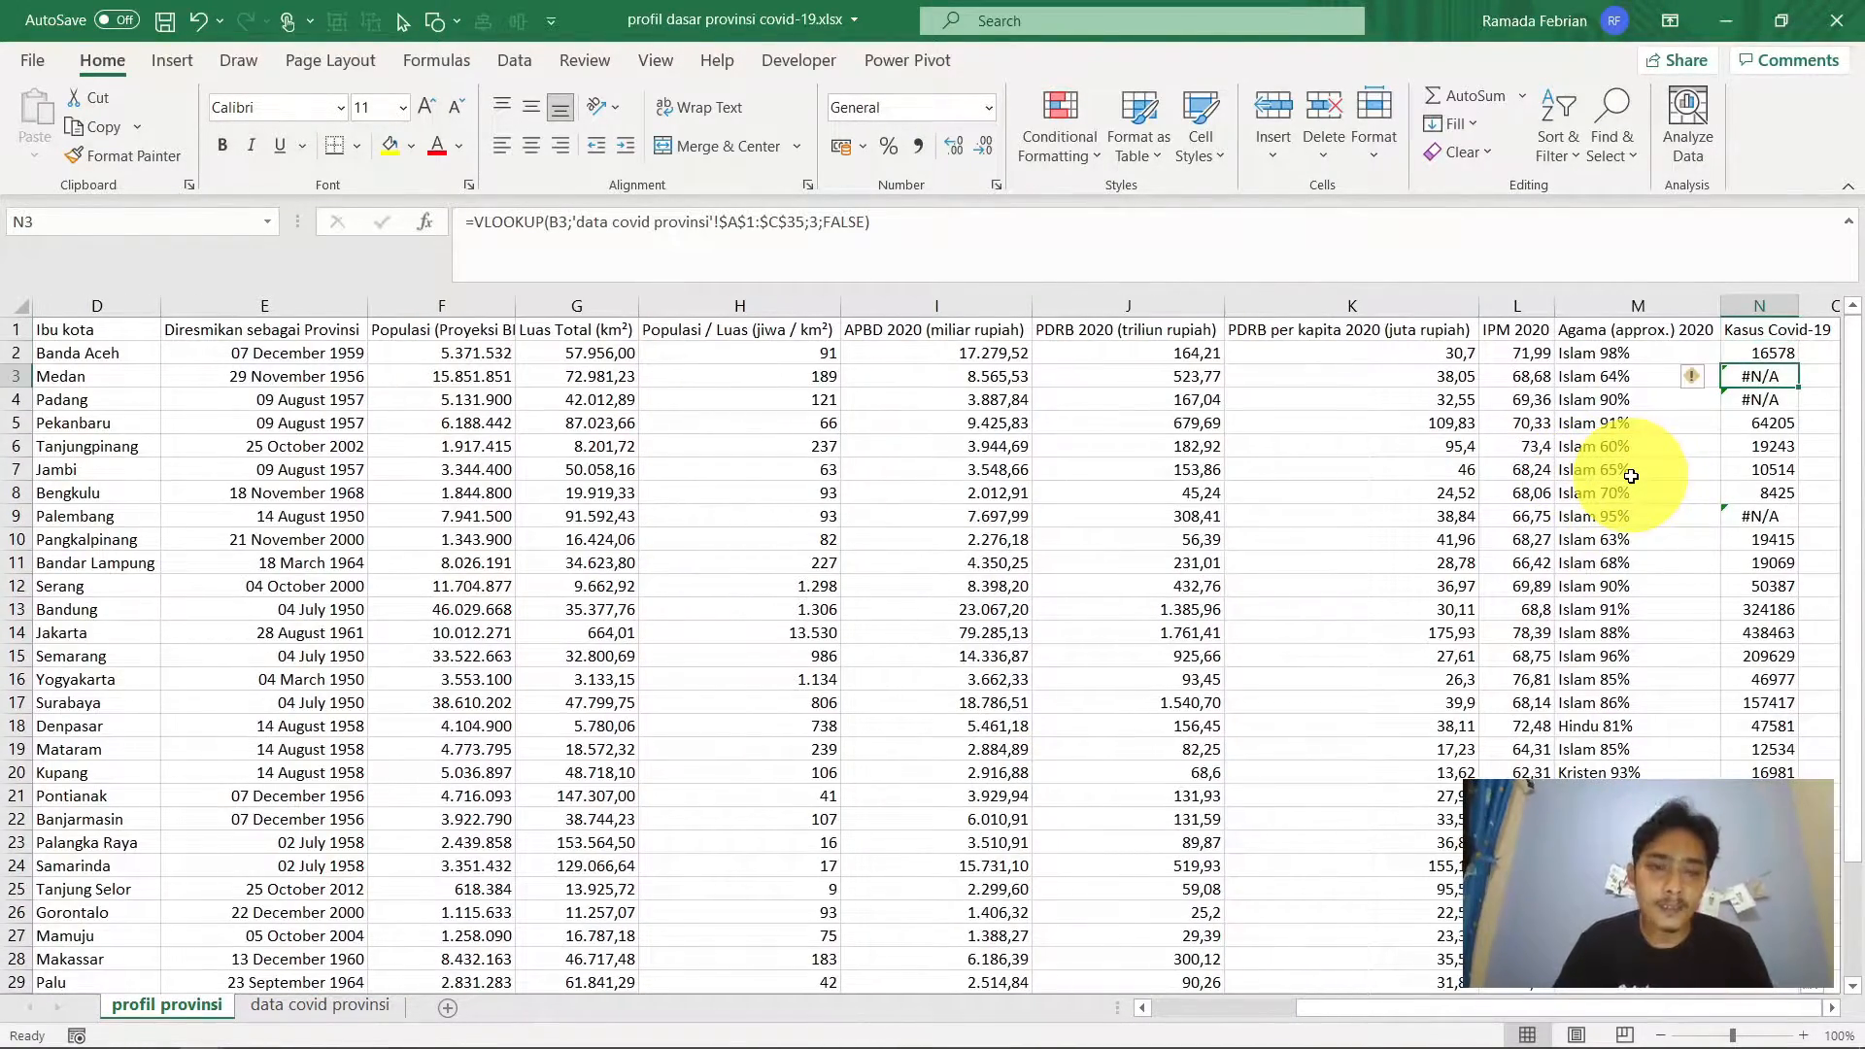
Compare the spelling of the Sumatra province names in the profil provinsi and data covid provinsi sheets
click(370, 1004)
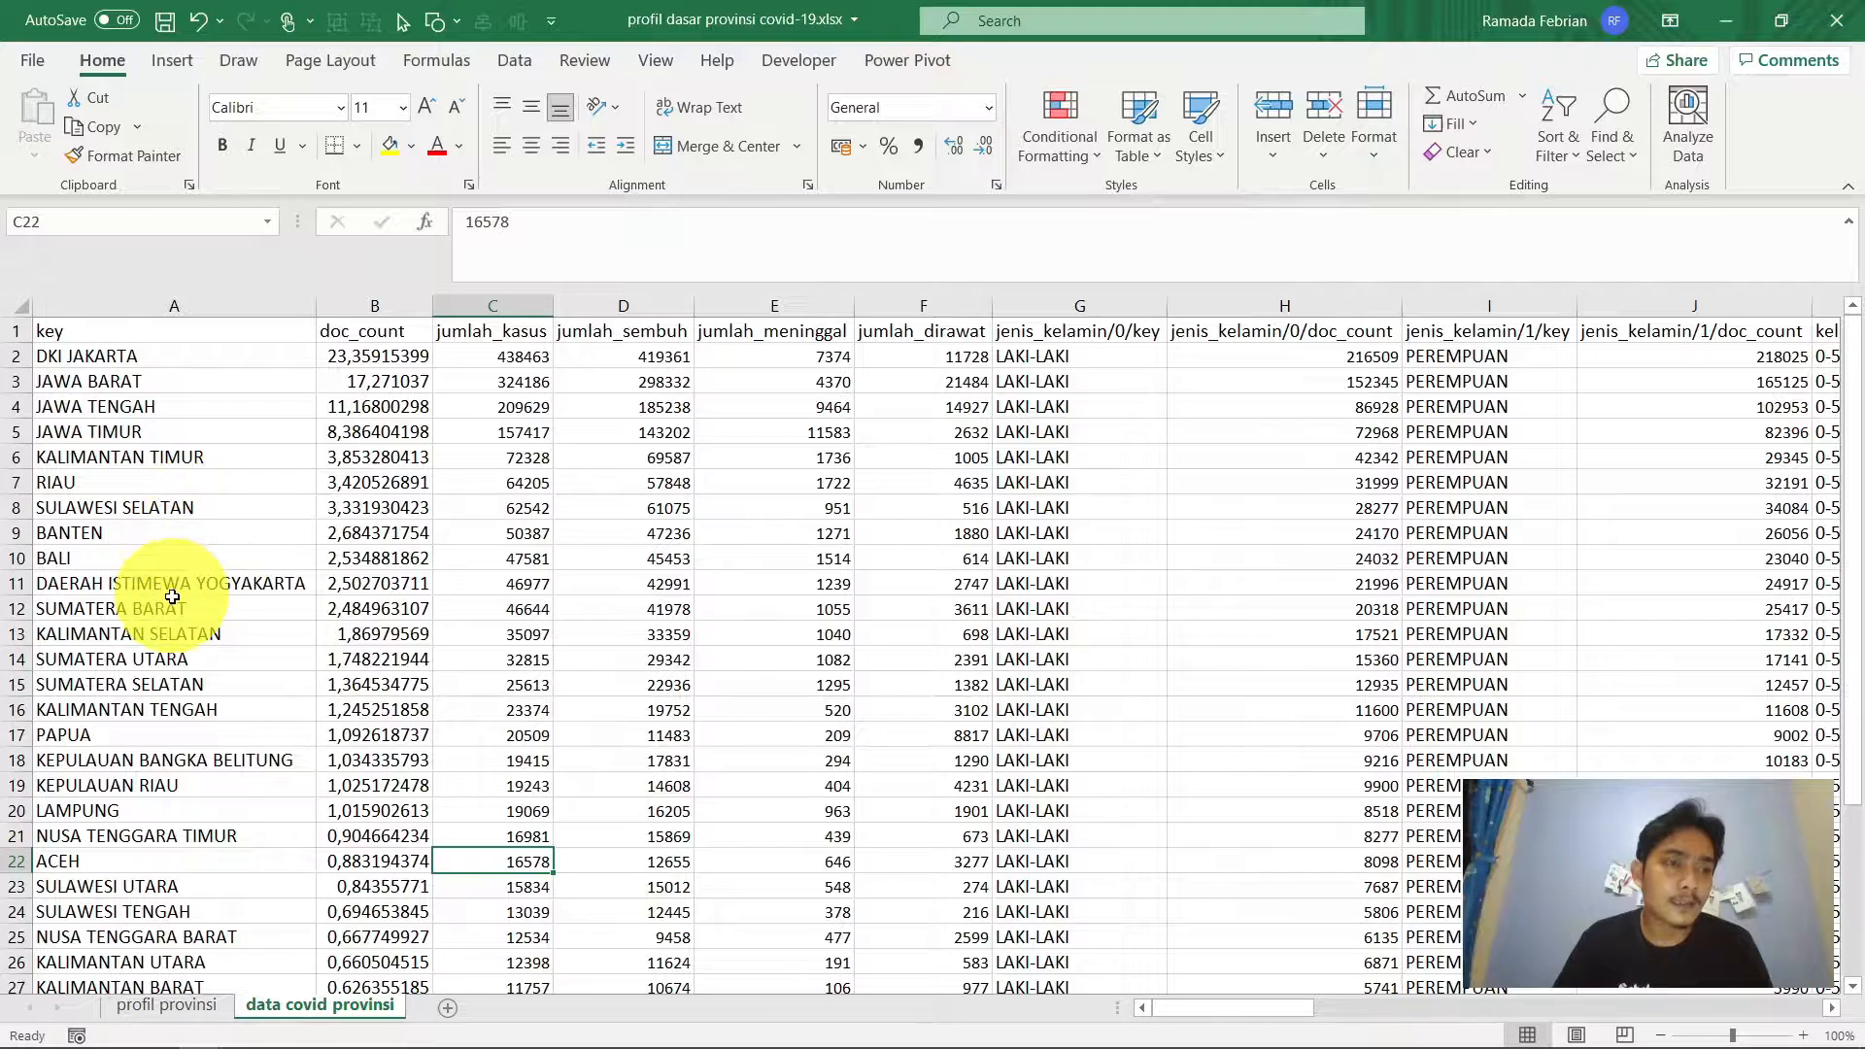
click(160, 651)
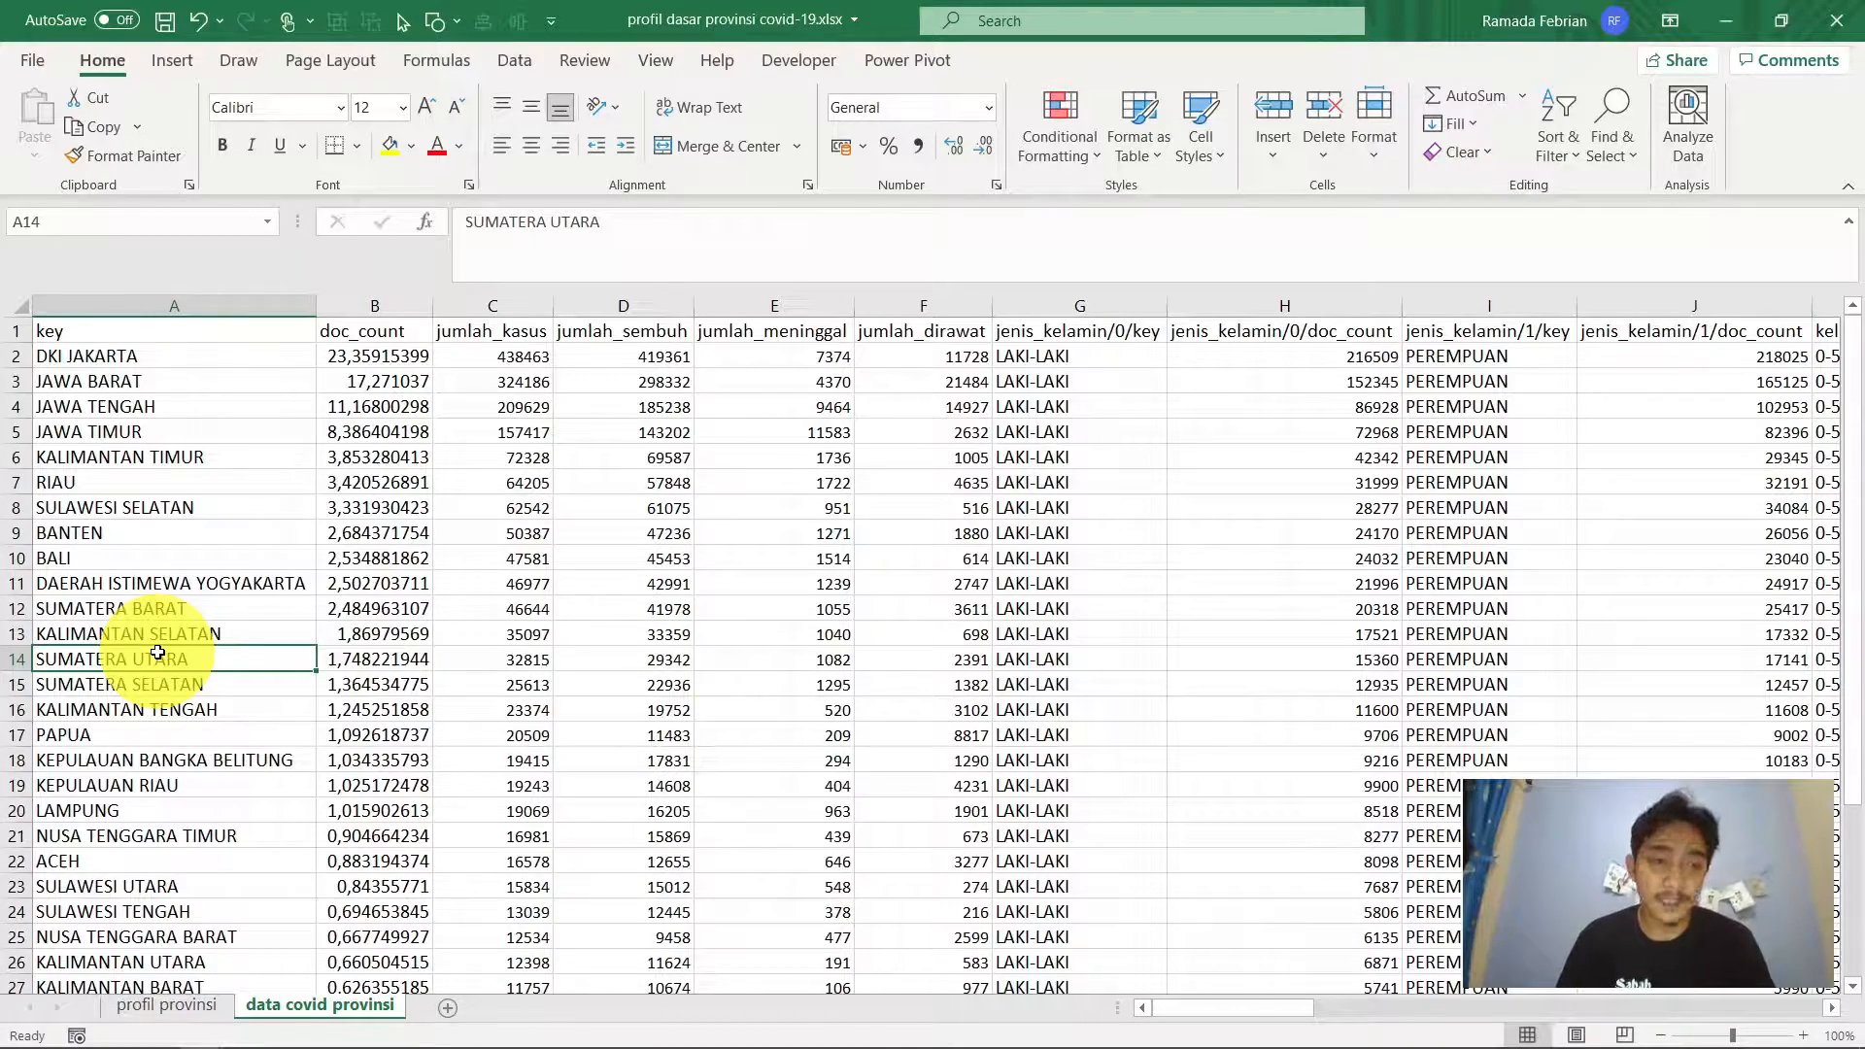
click(196, 1010)
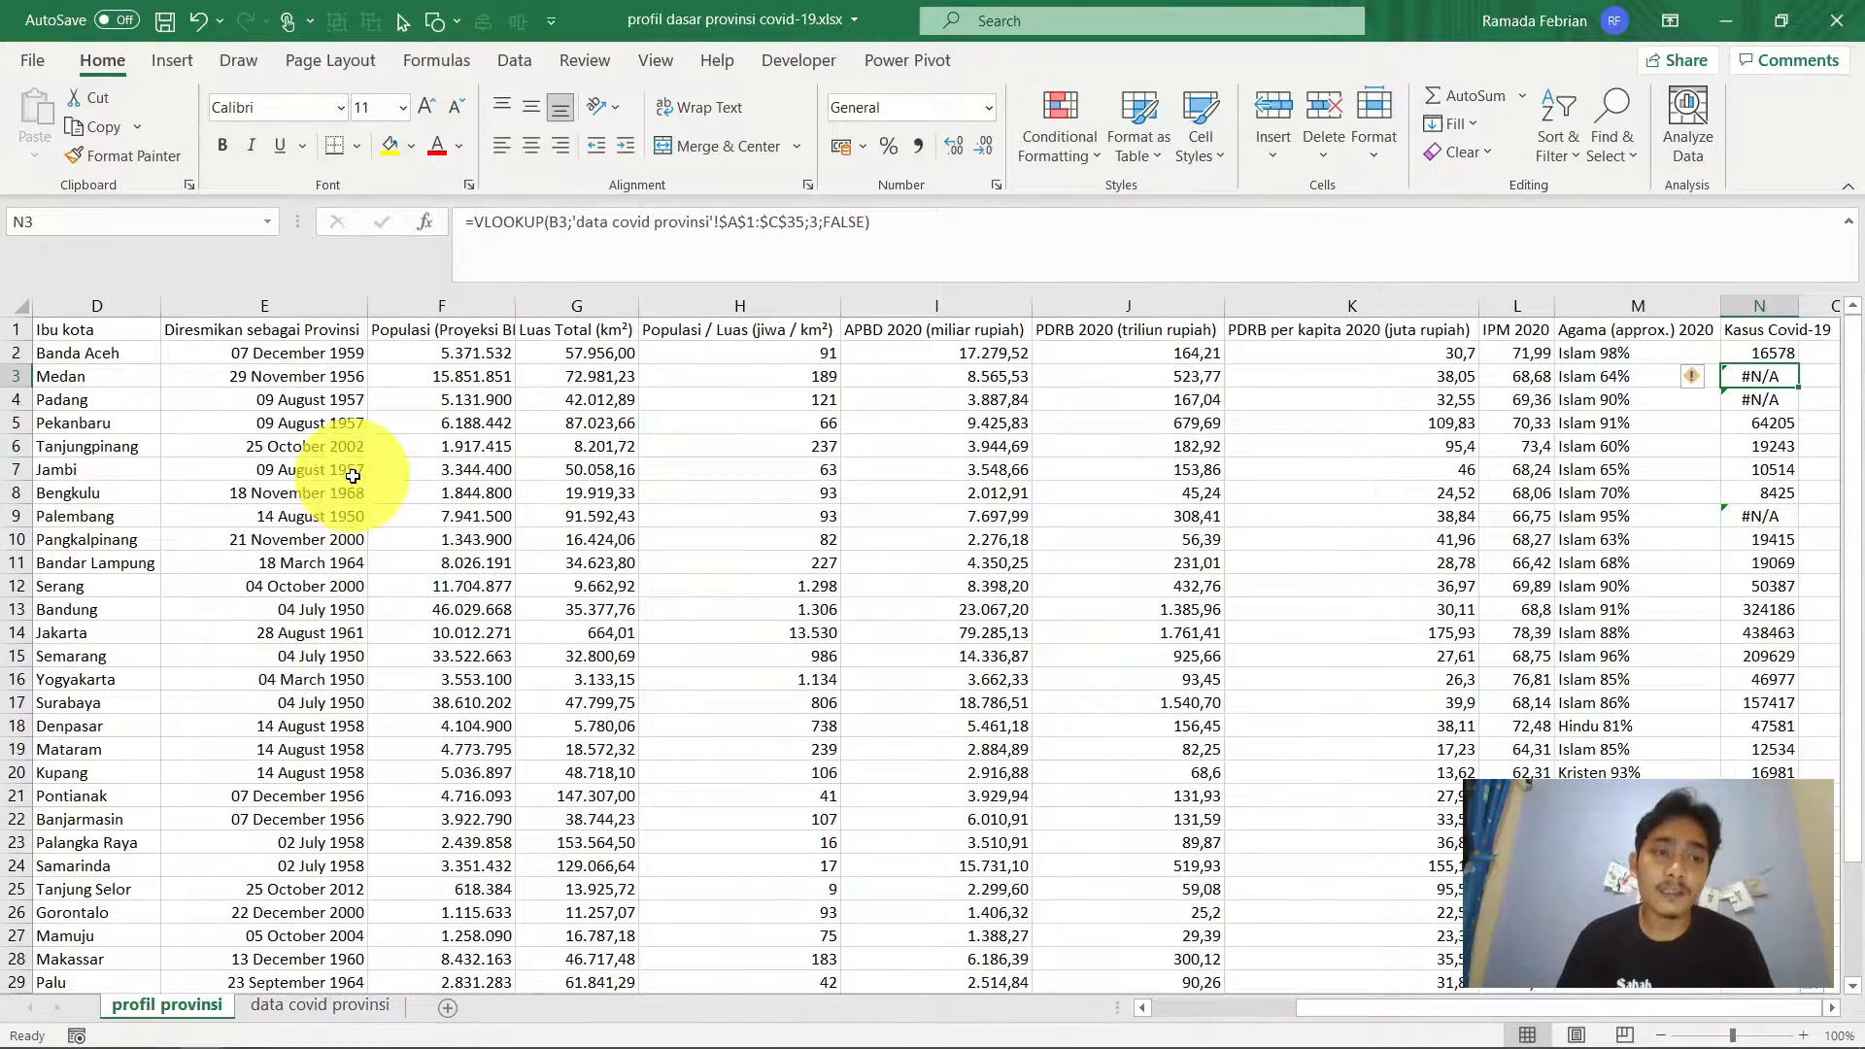
scroll(352, 476, left, 3)
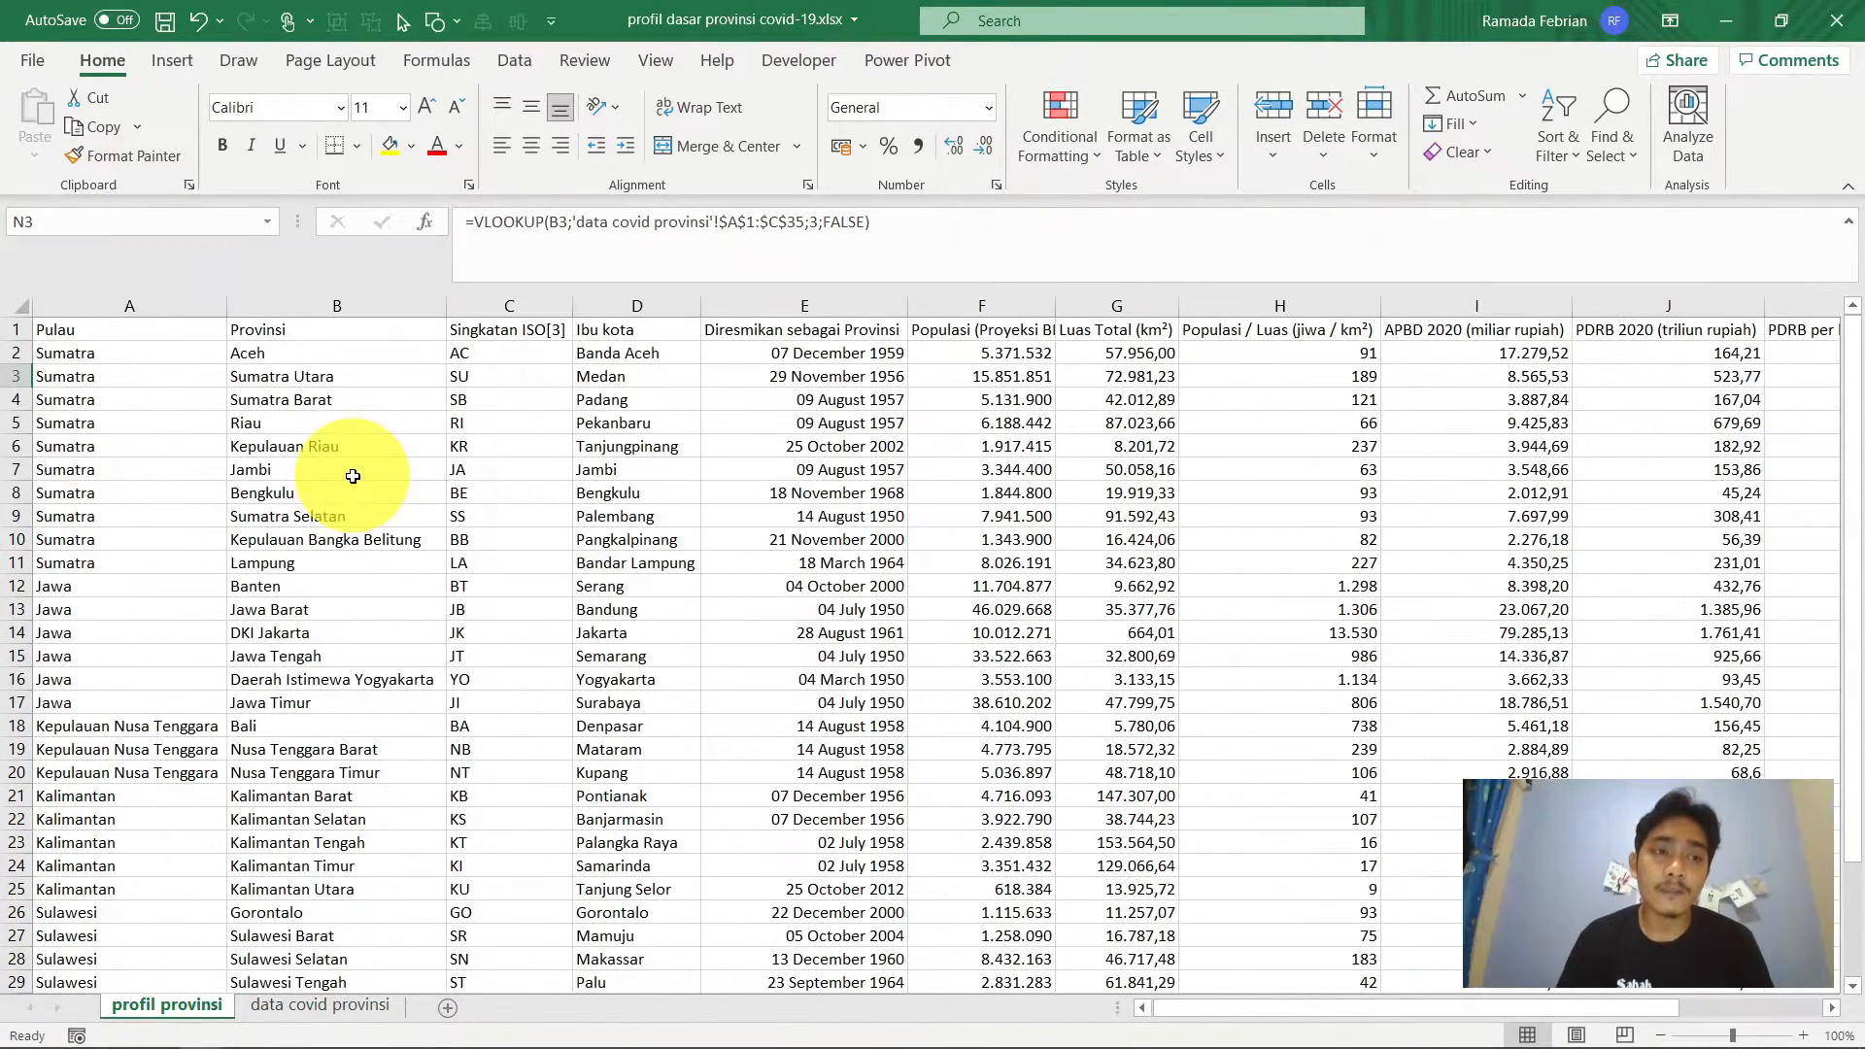
click(340, 407)
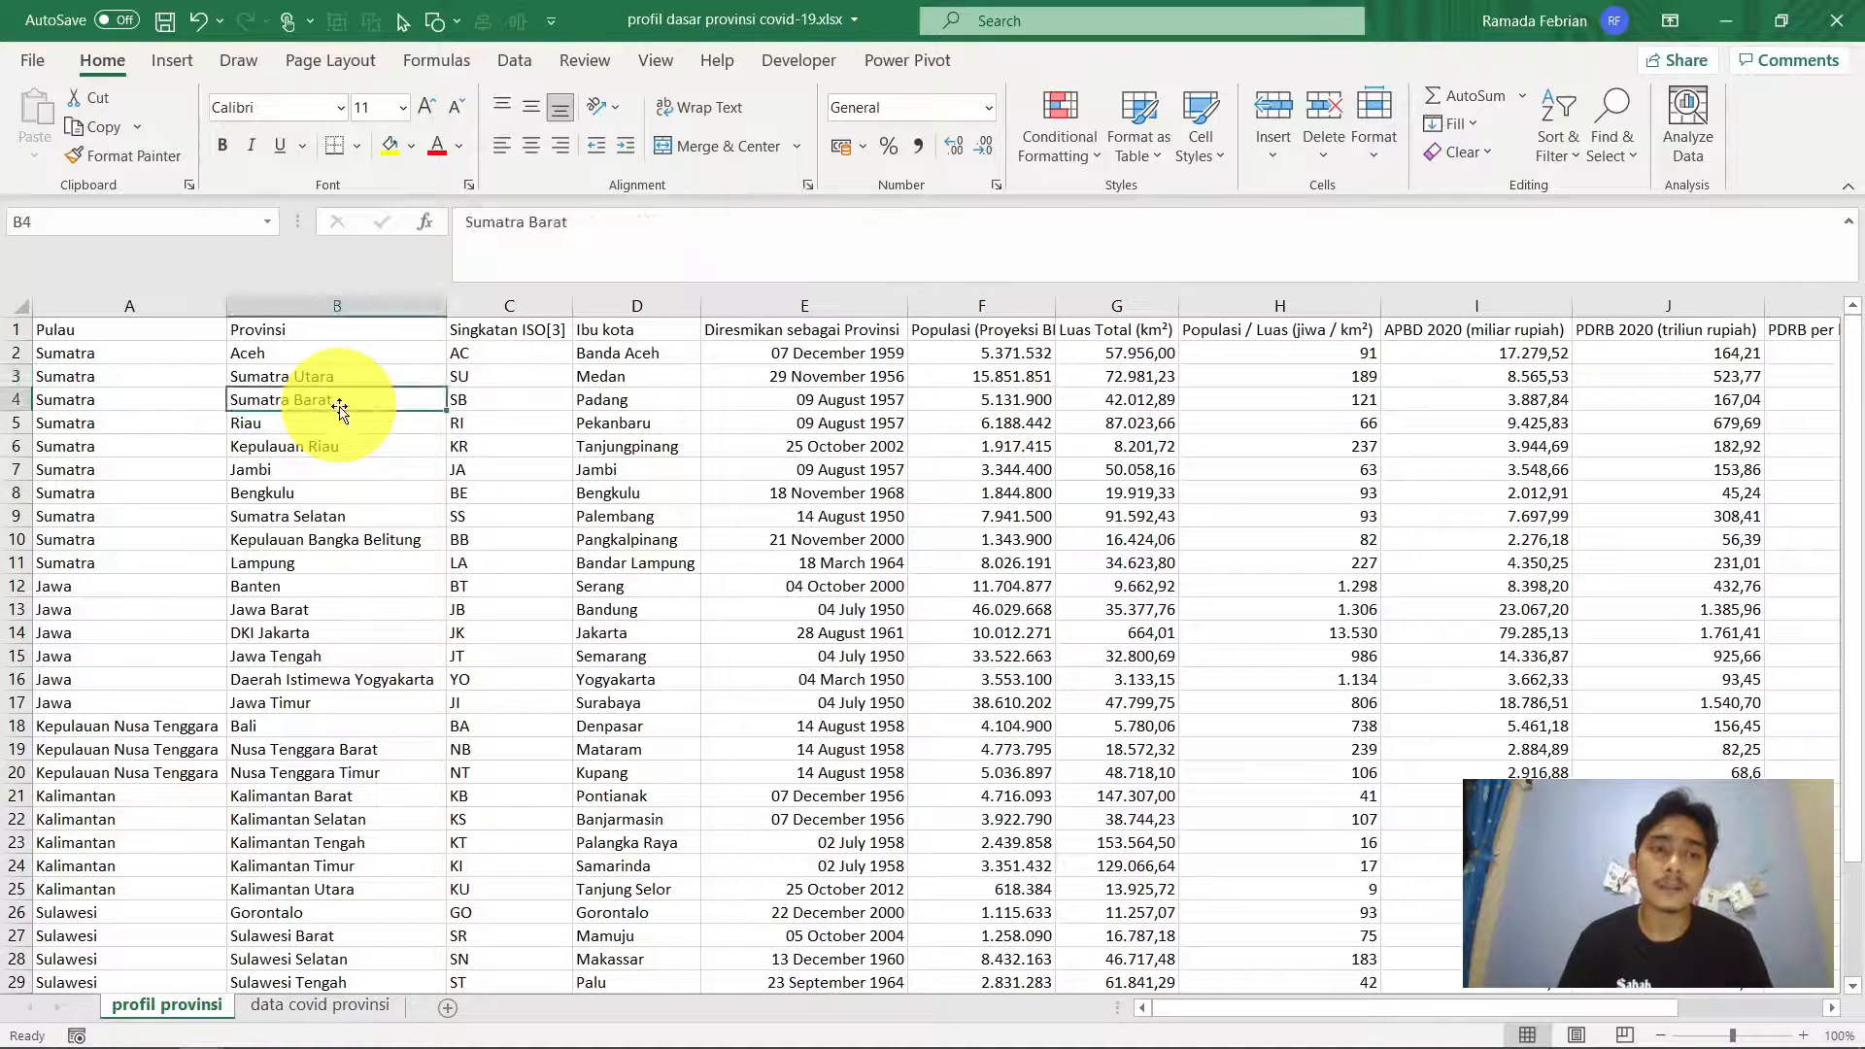
click(309, 999)
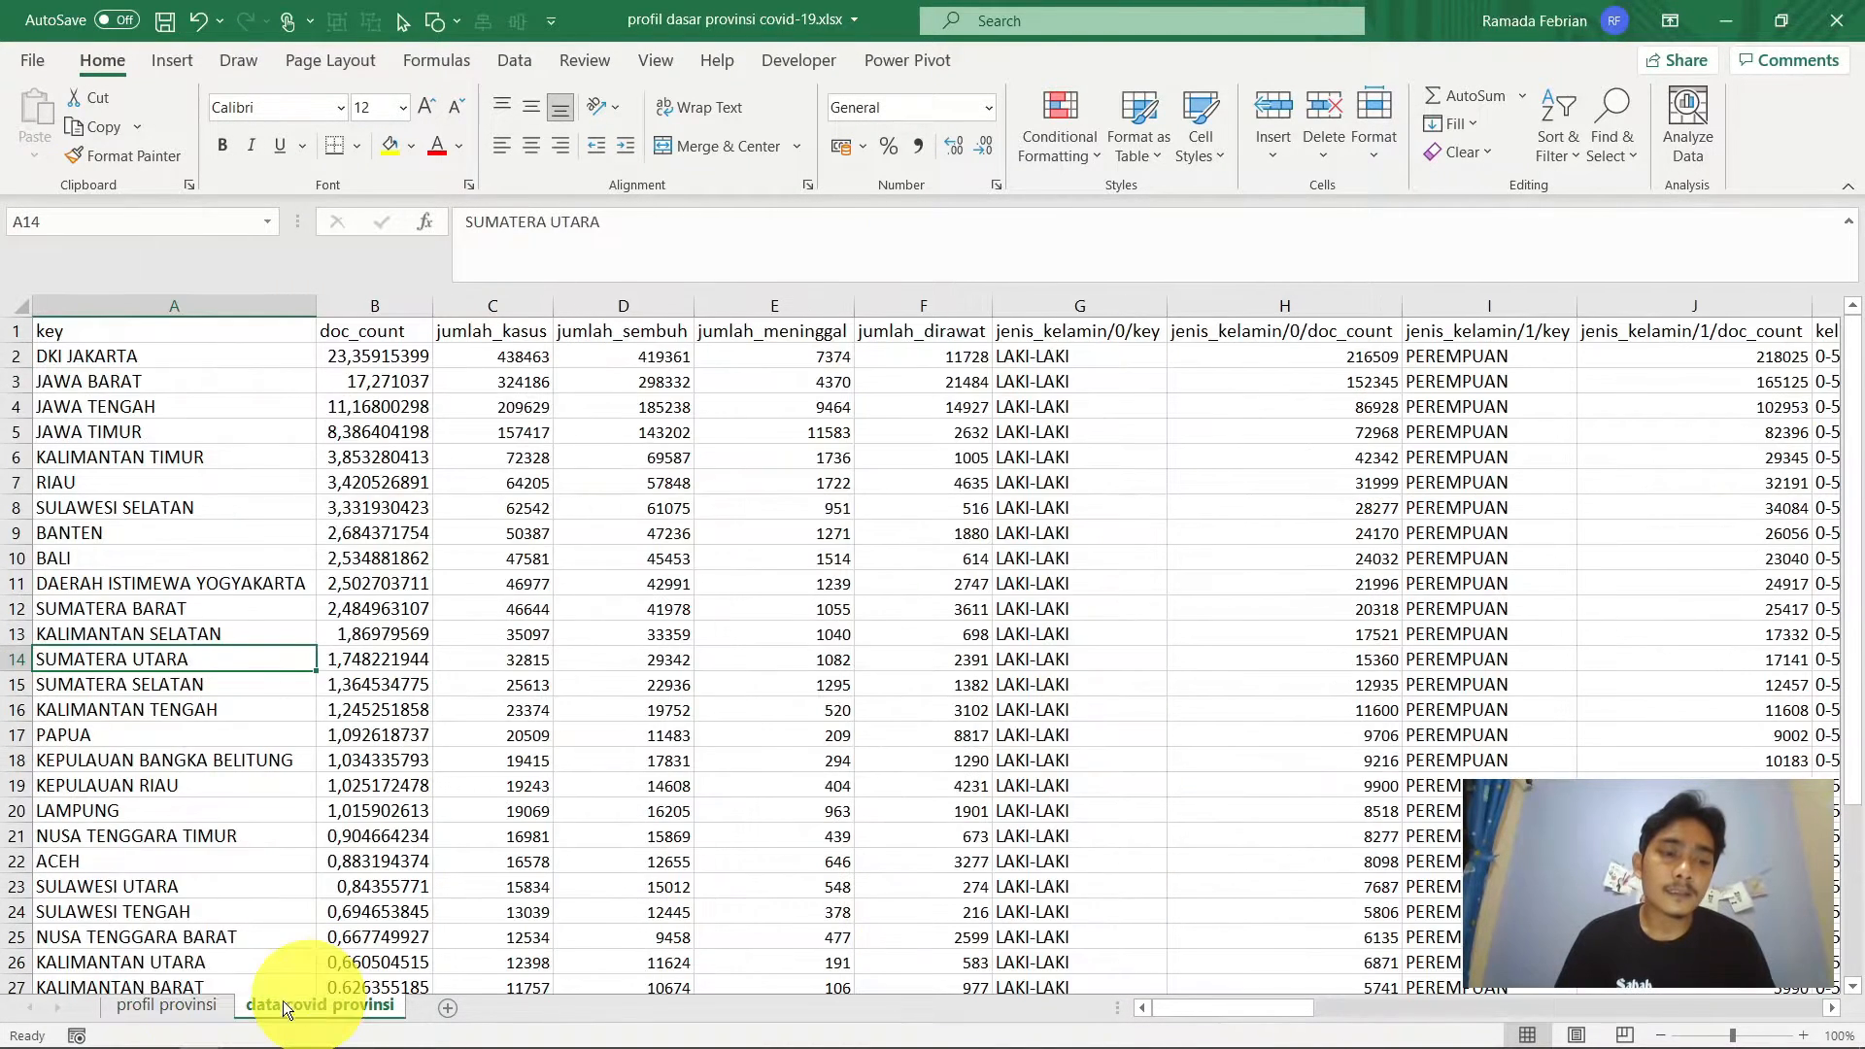
click(172, 1007)
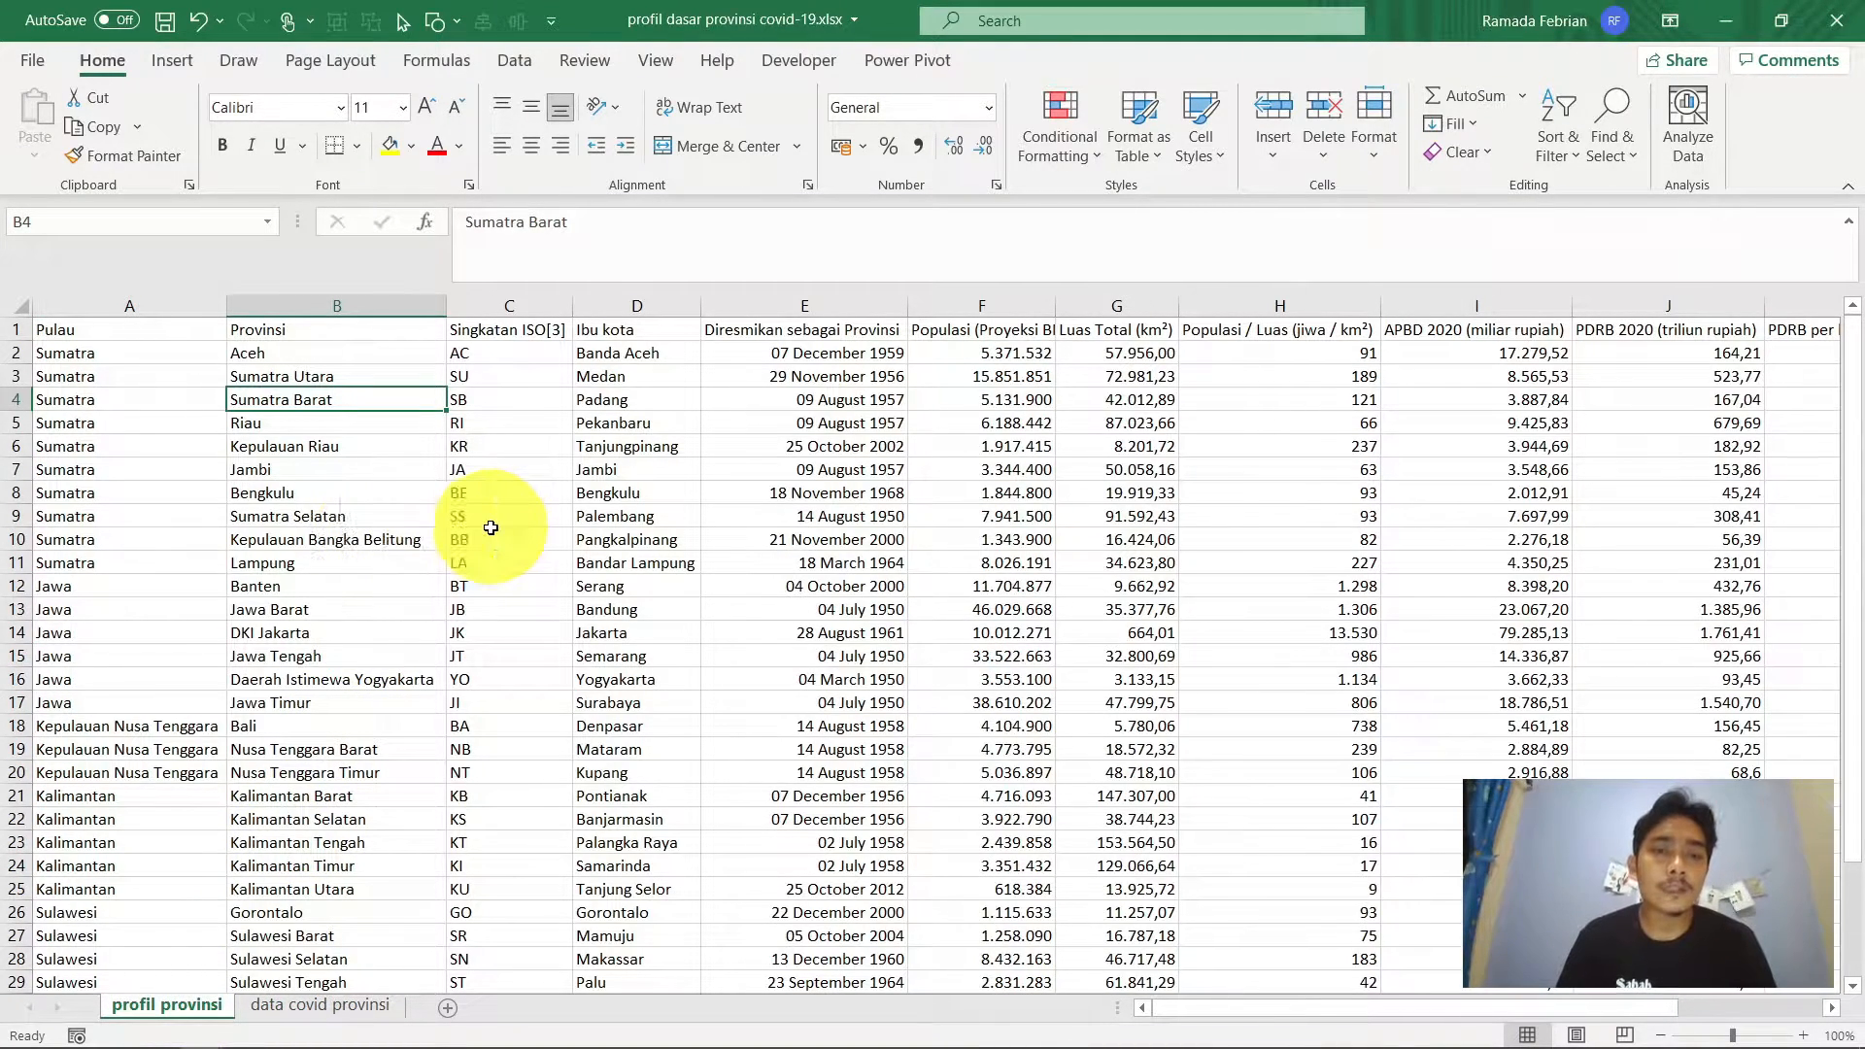
Open Chrome and search Google for "sumatera atau sumatra" to look up the standard spelling
key(super)
text(goo)
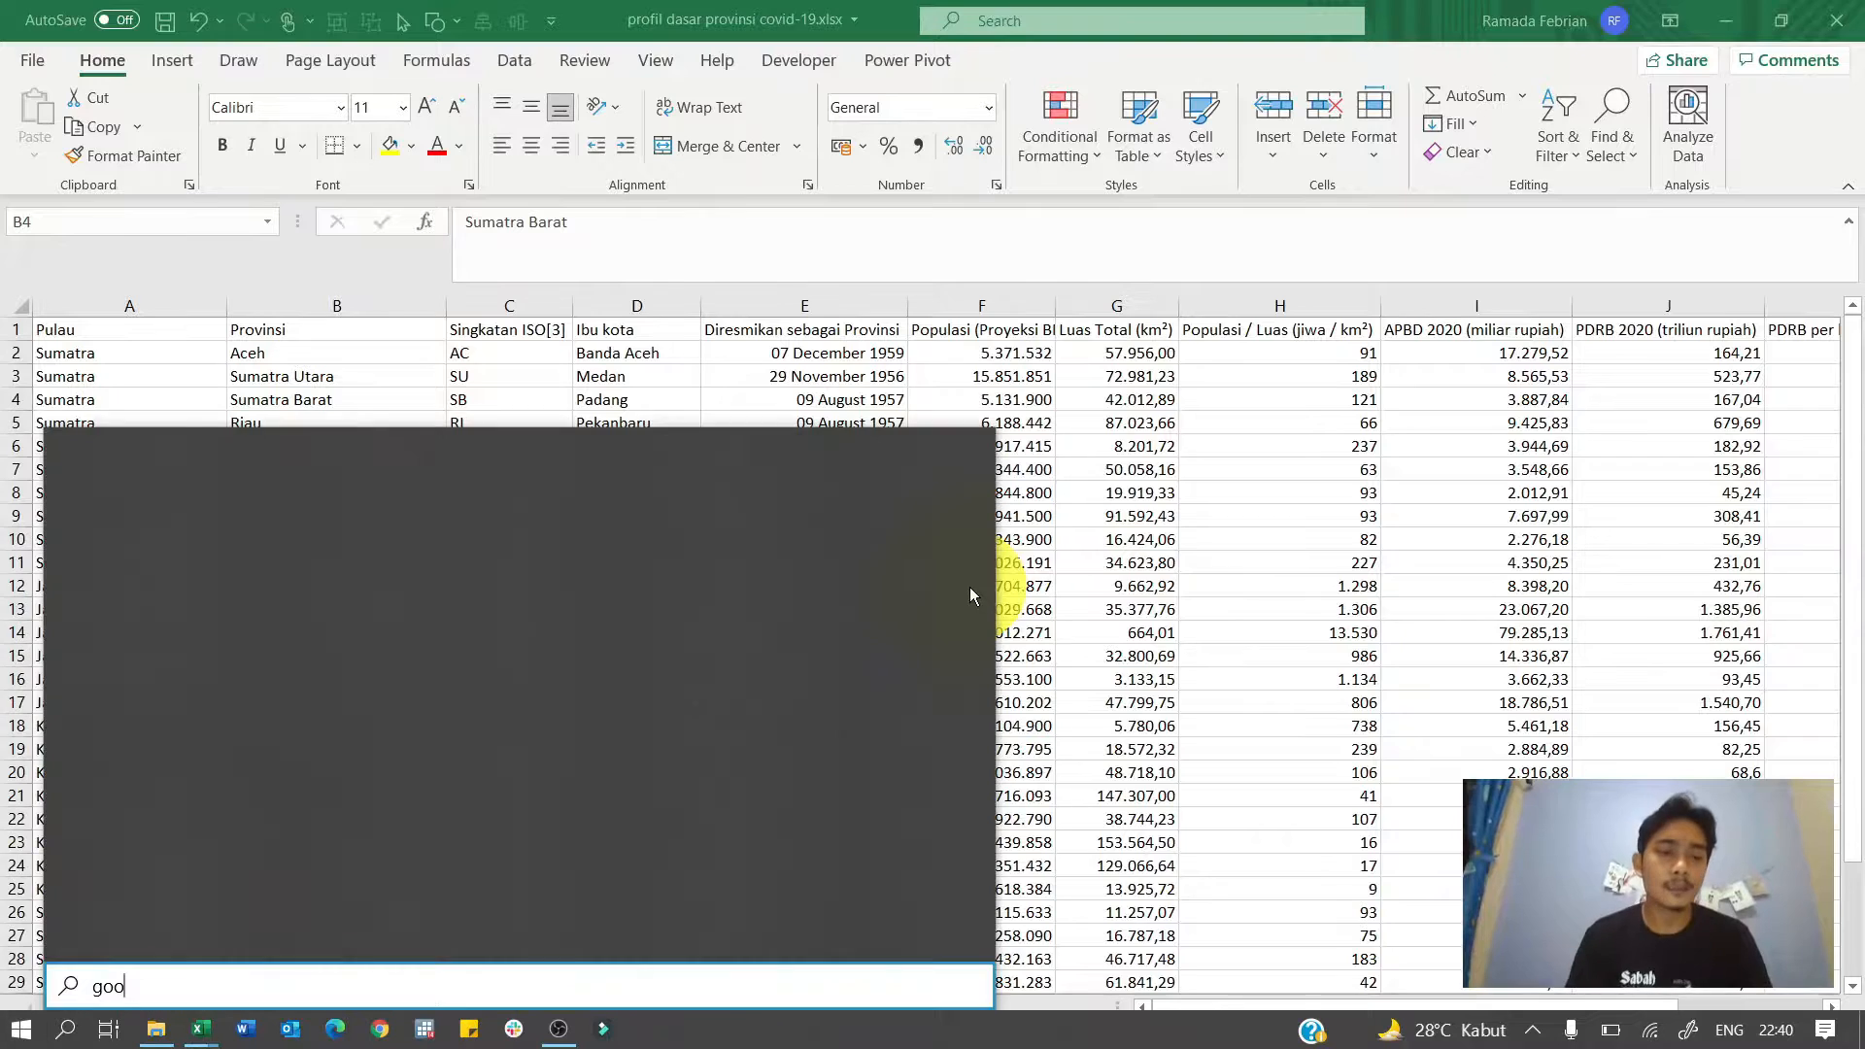
key(Escape)
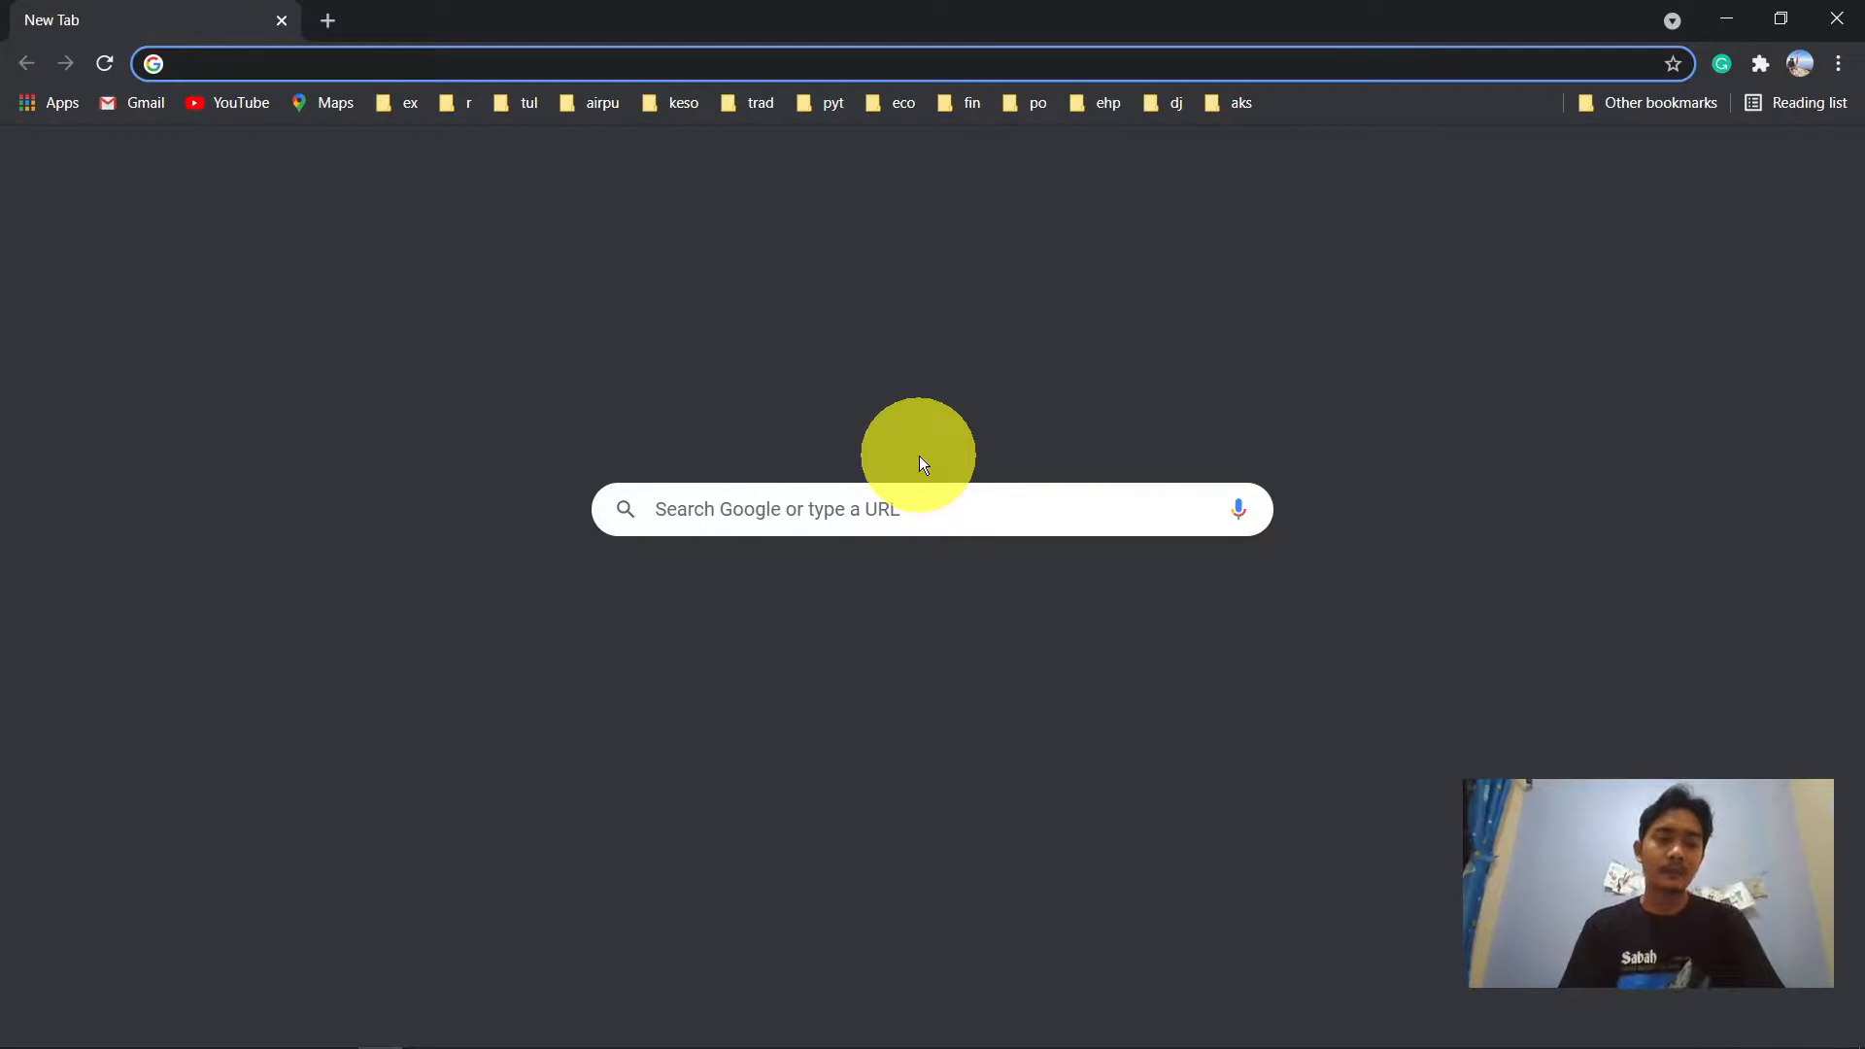
text(sumatera atau sumatra)
key(Return)
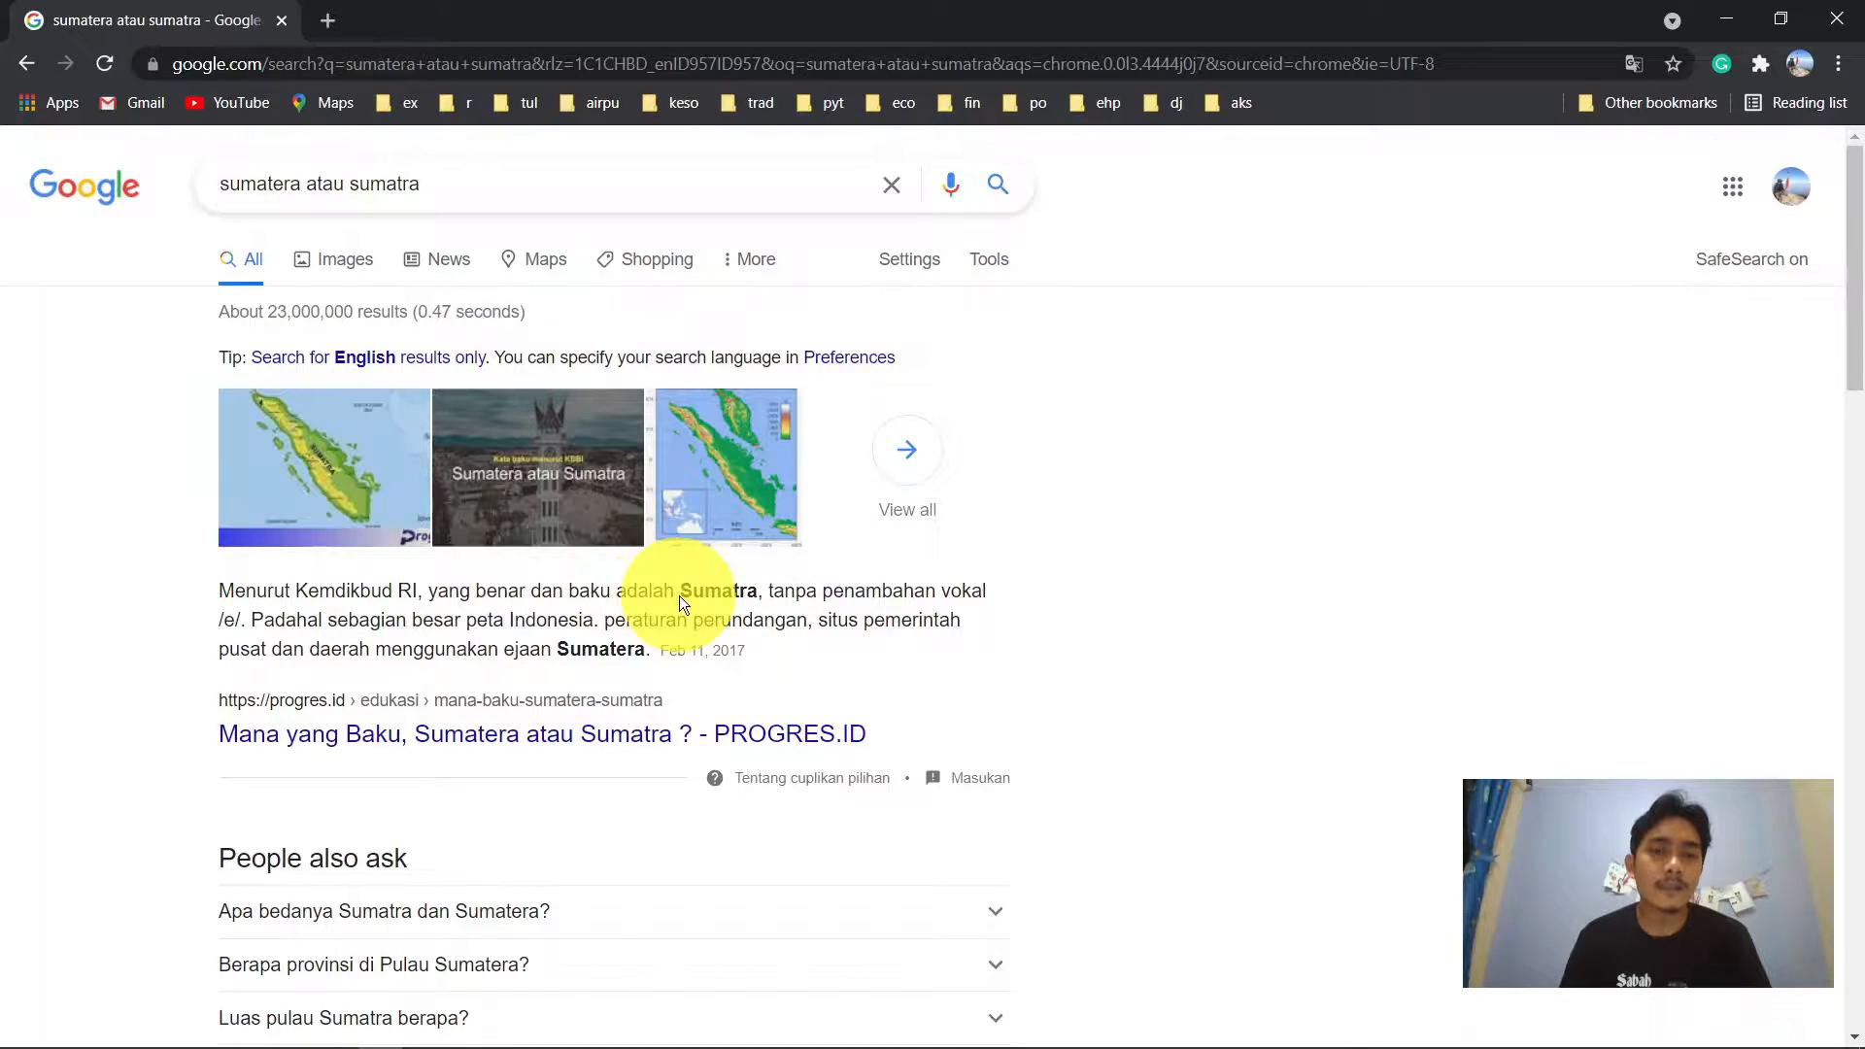
drag(680, 593, 775, 593)
click(1164, 498)
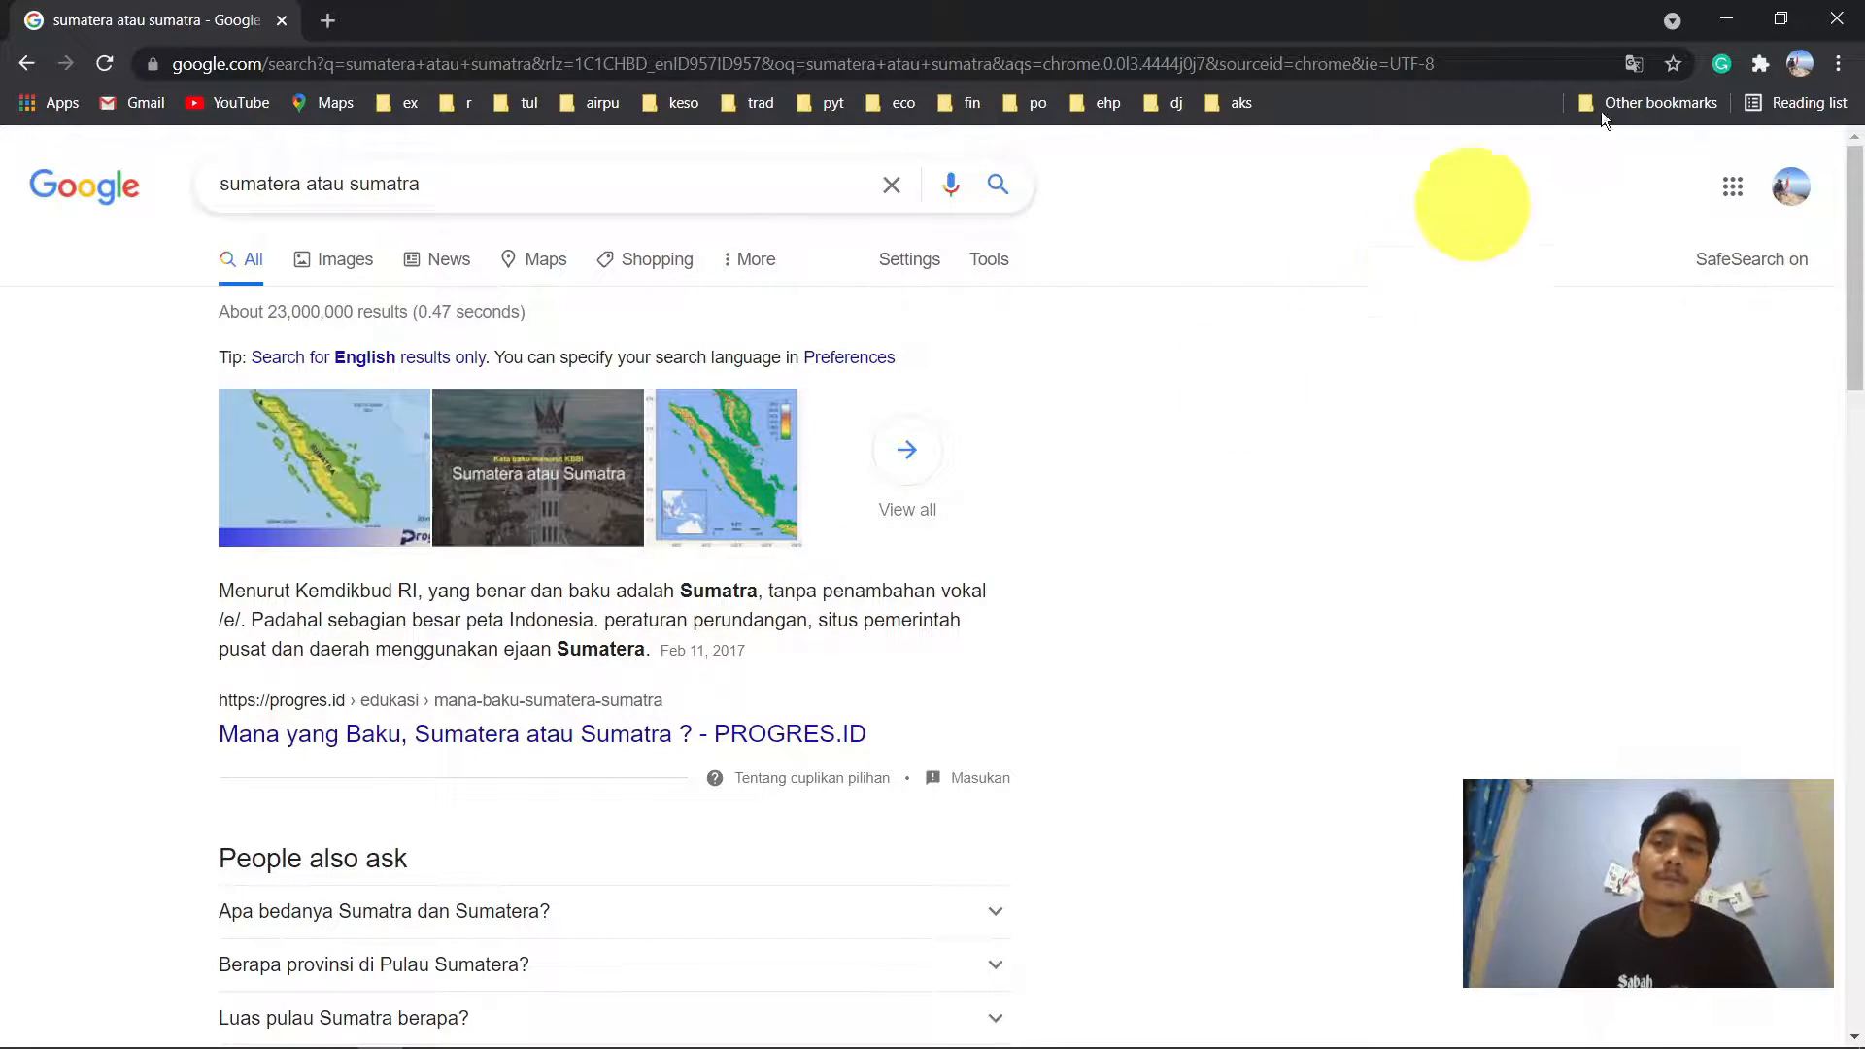
Return to the Excel workbook and copy the word SUMATERA from cell A14 of the data covid provinsi sheet
click(1727, 18)
key(Up)
key(Down)
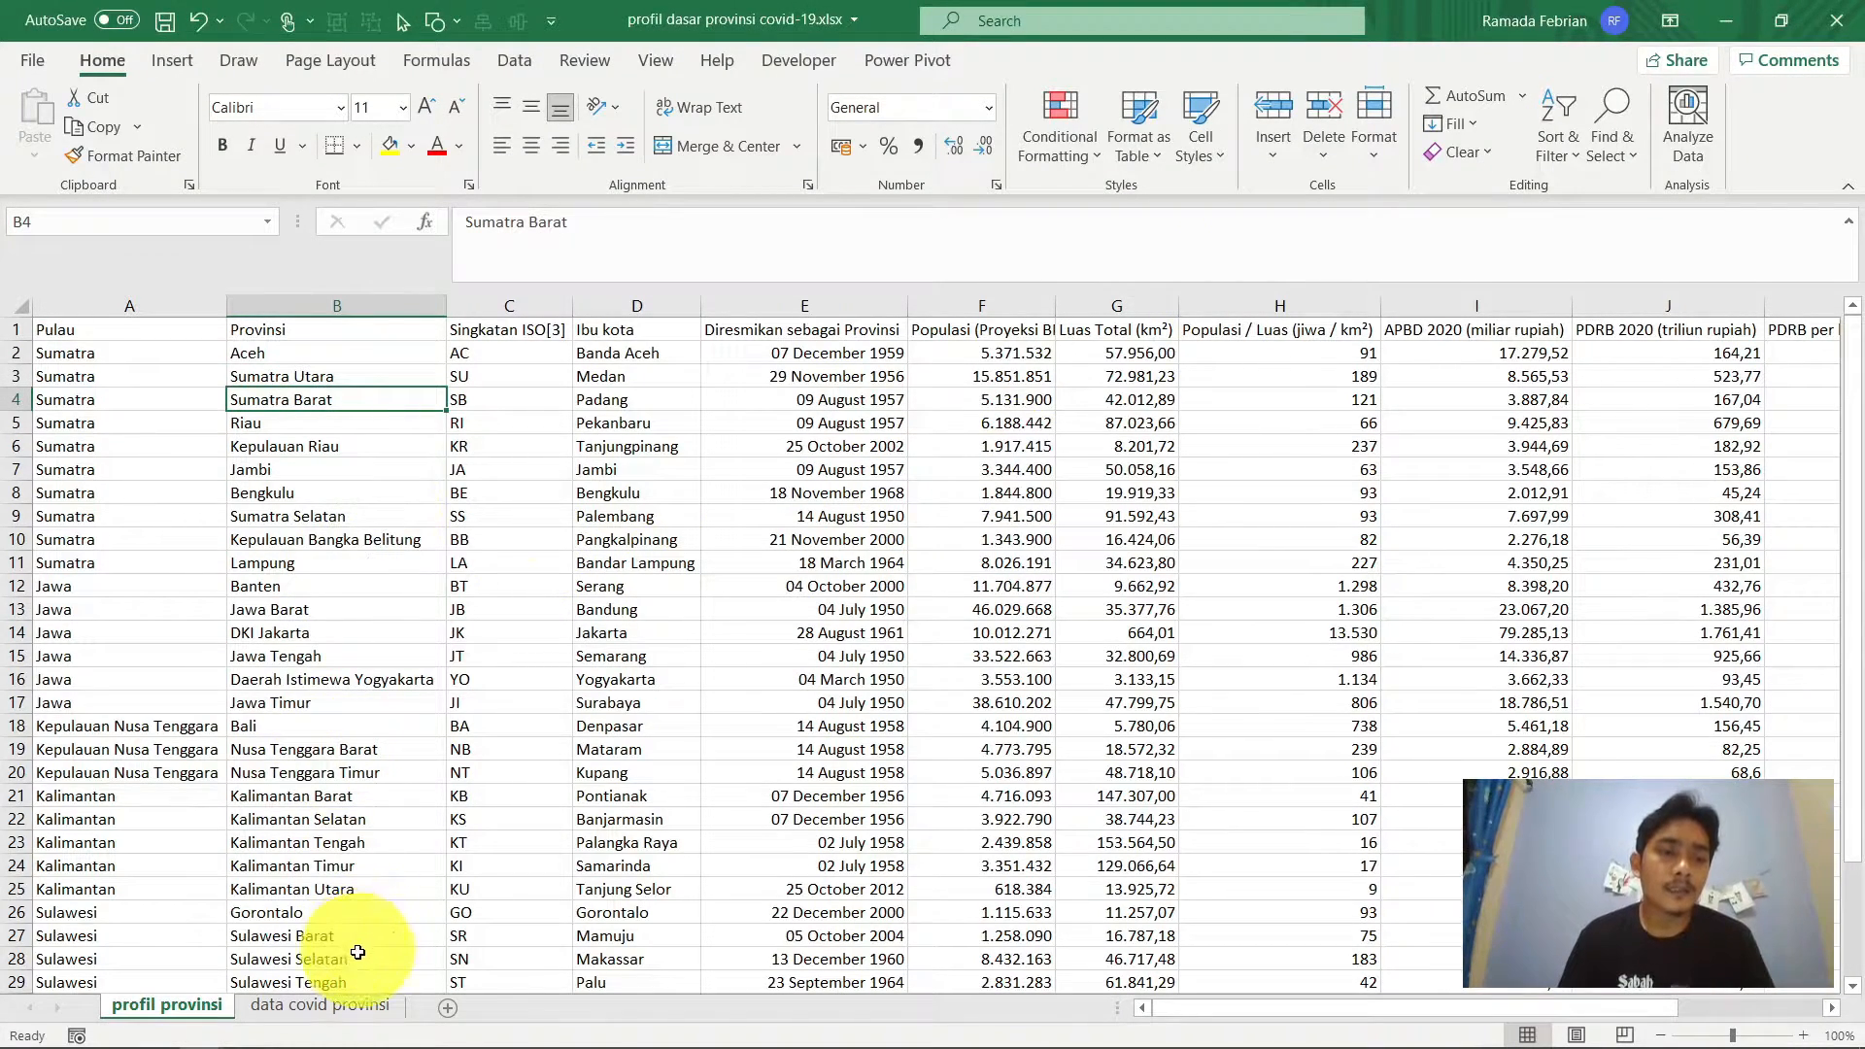
click(338, 1000)
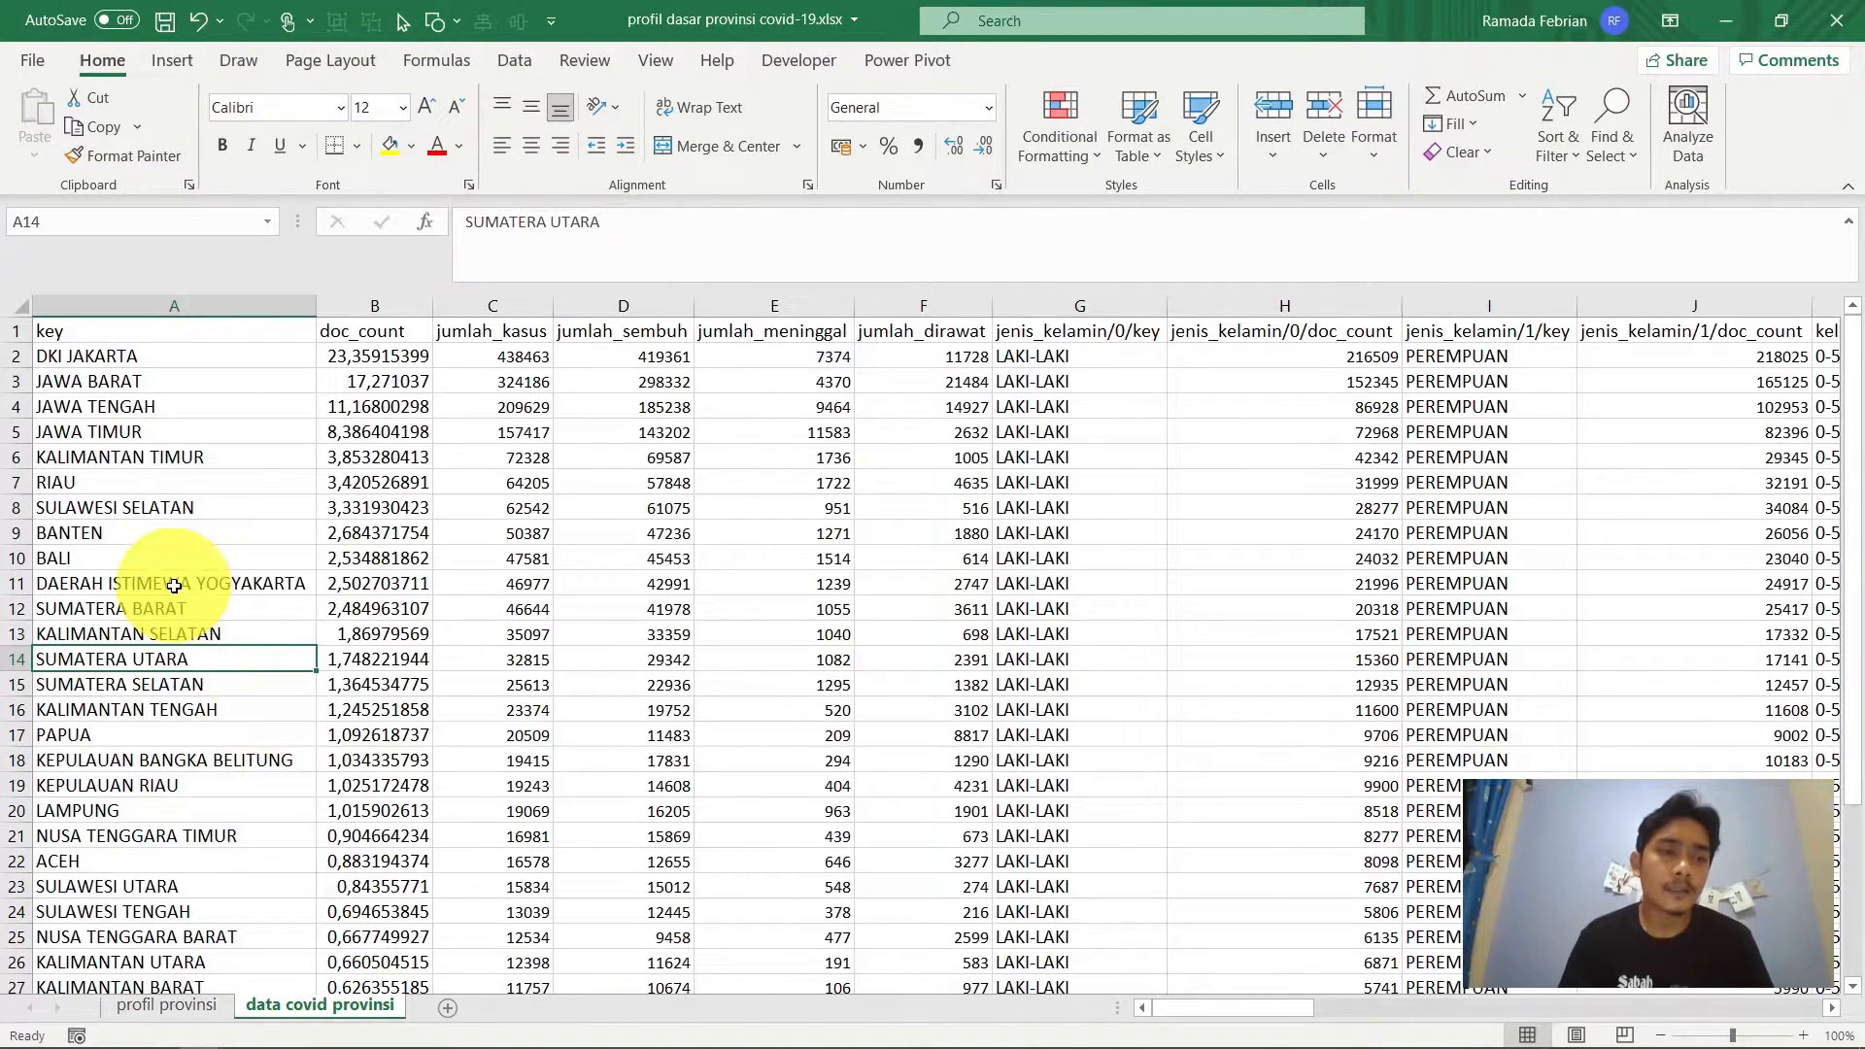
click(688, 273)
key(Home)
key(ctrl+shift+Right)
key(ctrl+c)
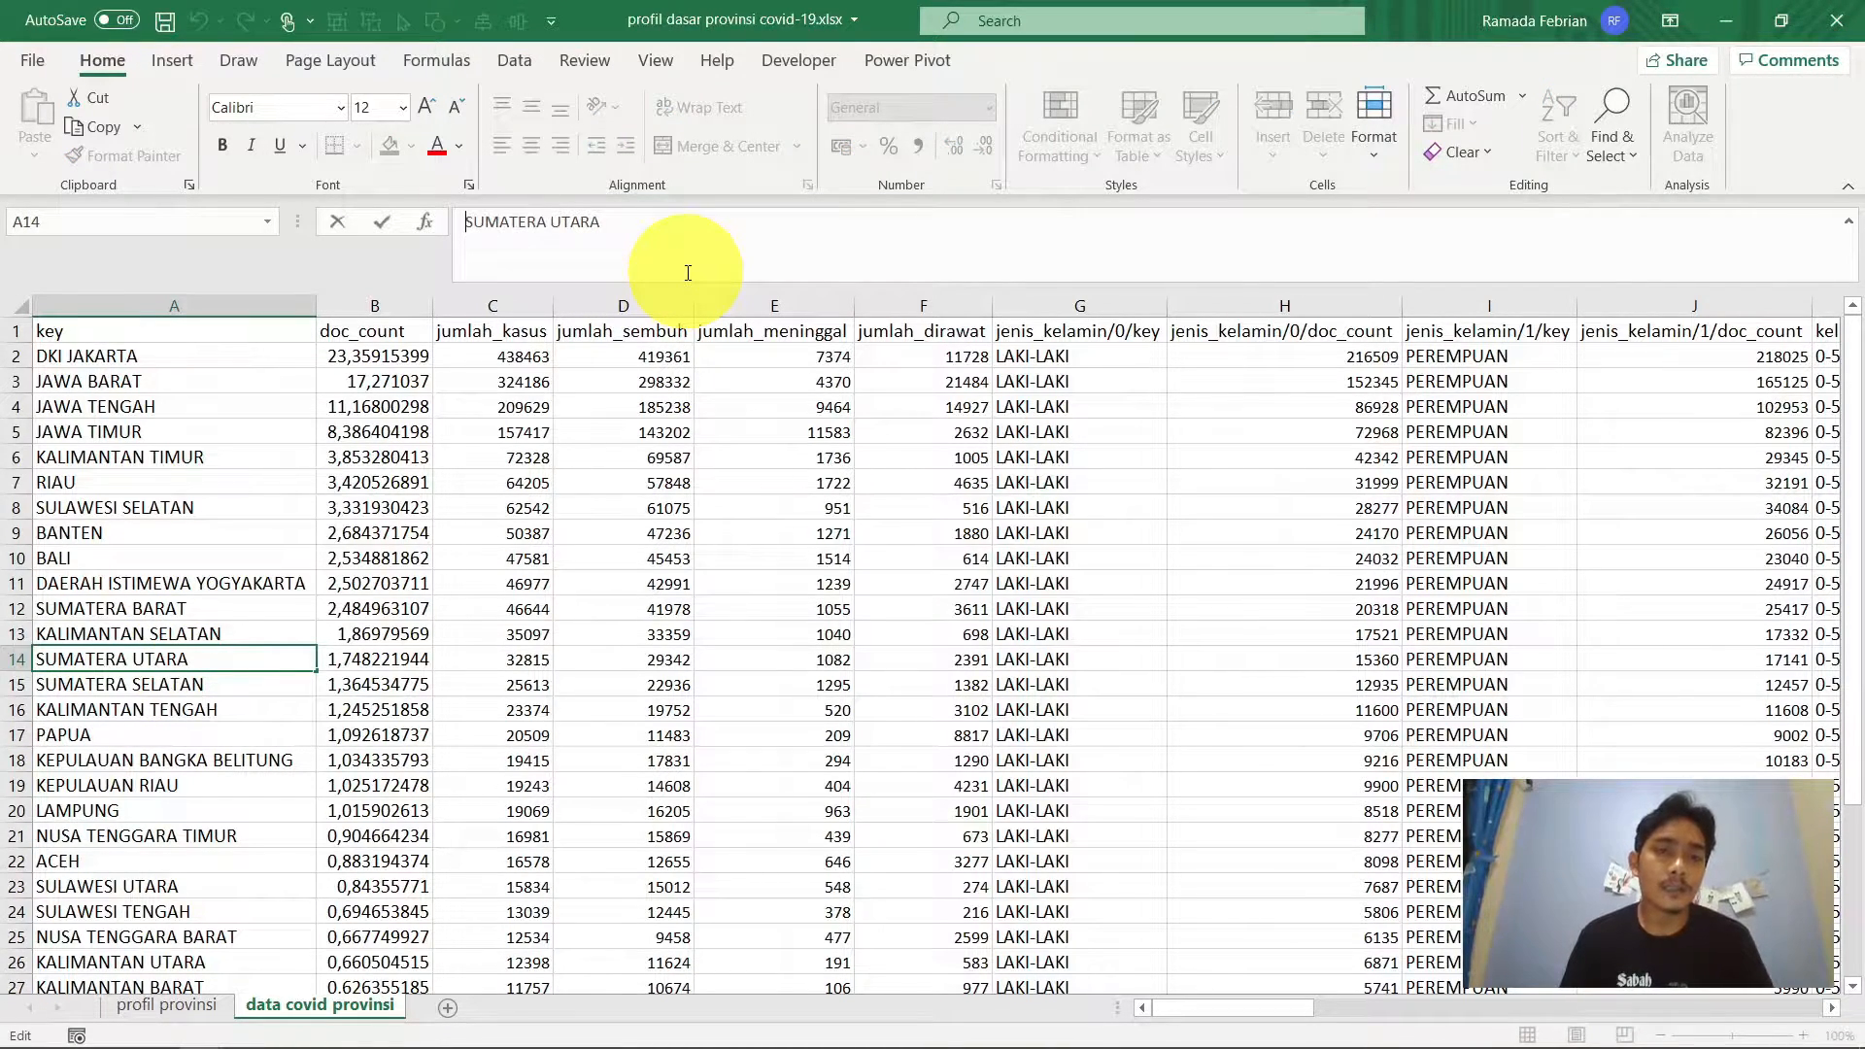
key(Return)
Replace every SUMATERA with SUMATRA in the key column, A1:A35, of the data covid provinsi sheet
key(ctrl+Up)
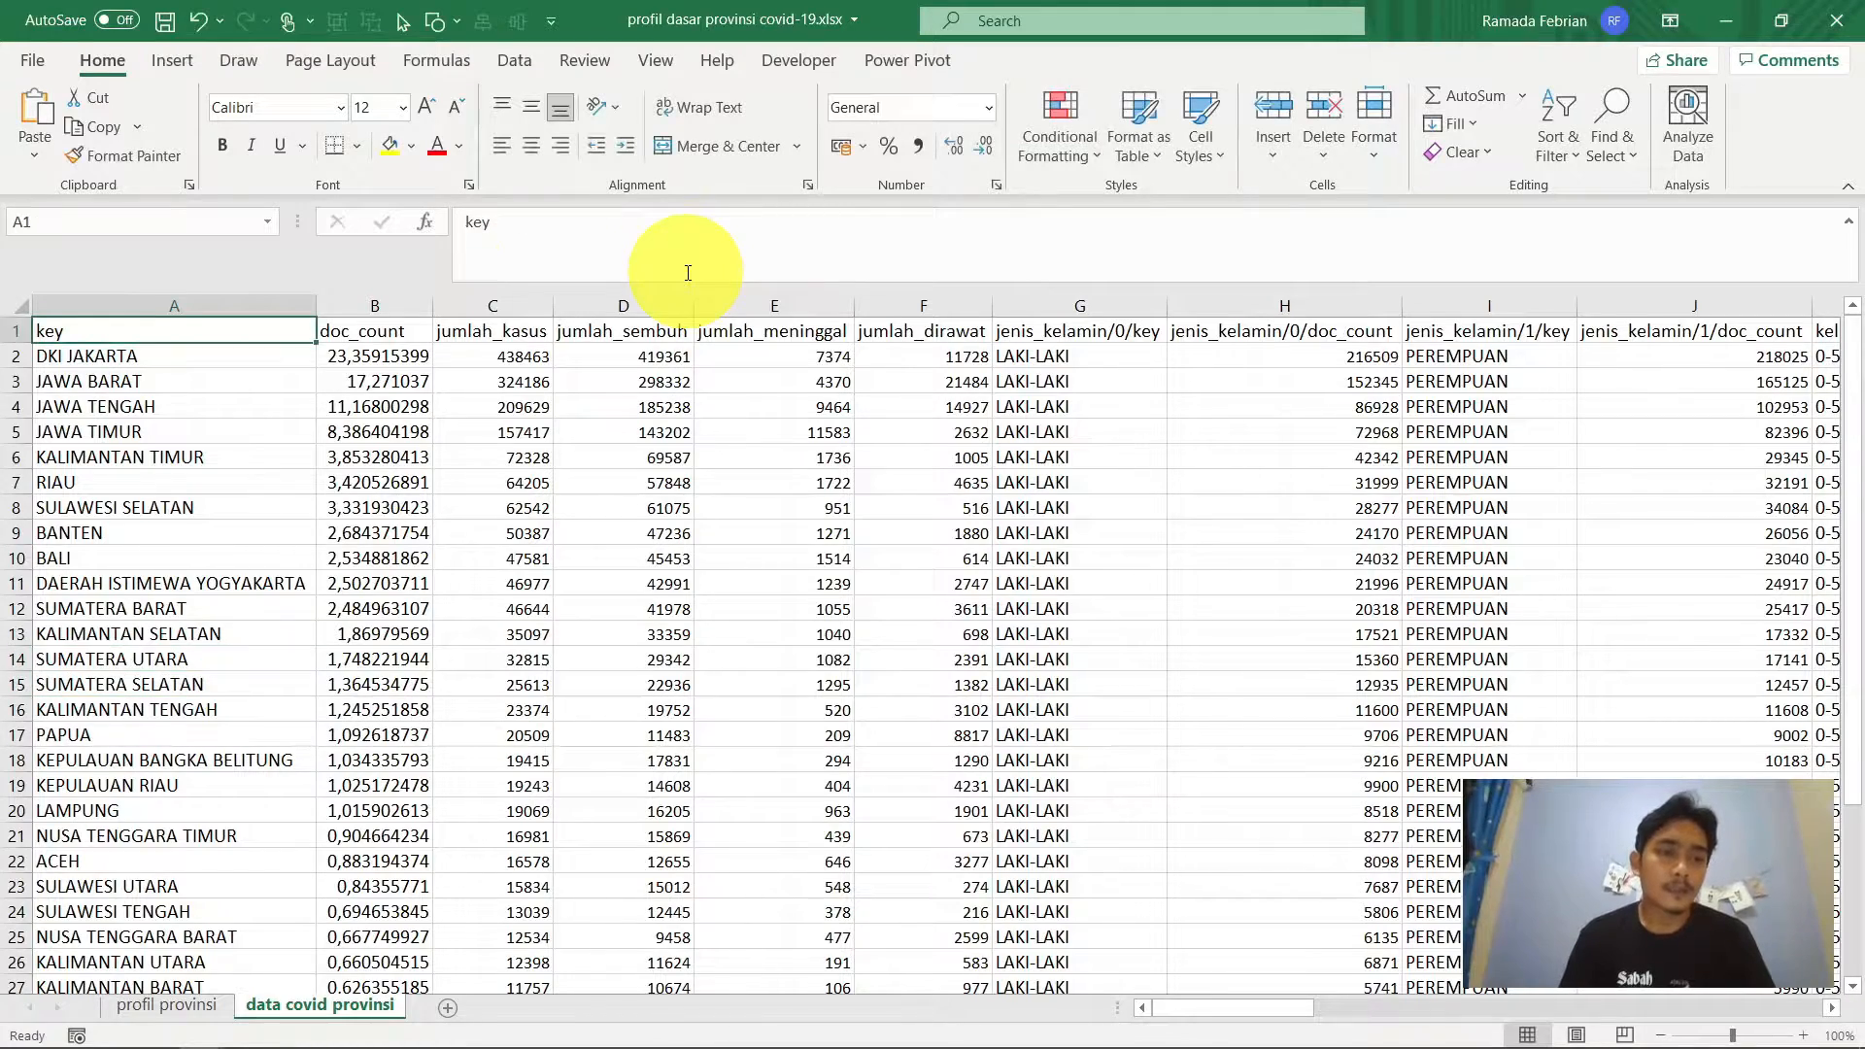
key(ctrl+shift+Down)
key(ctrl+h)
key(shift+Tab)
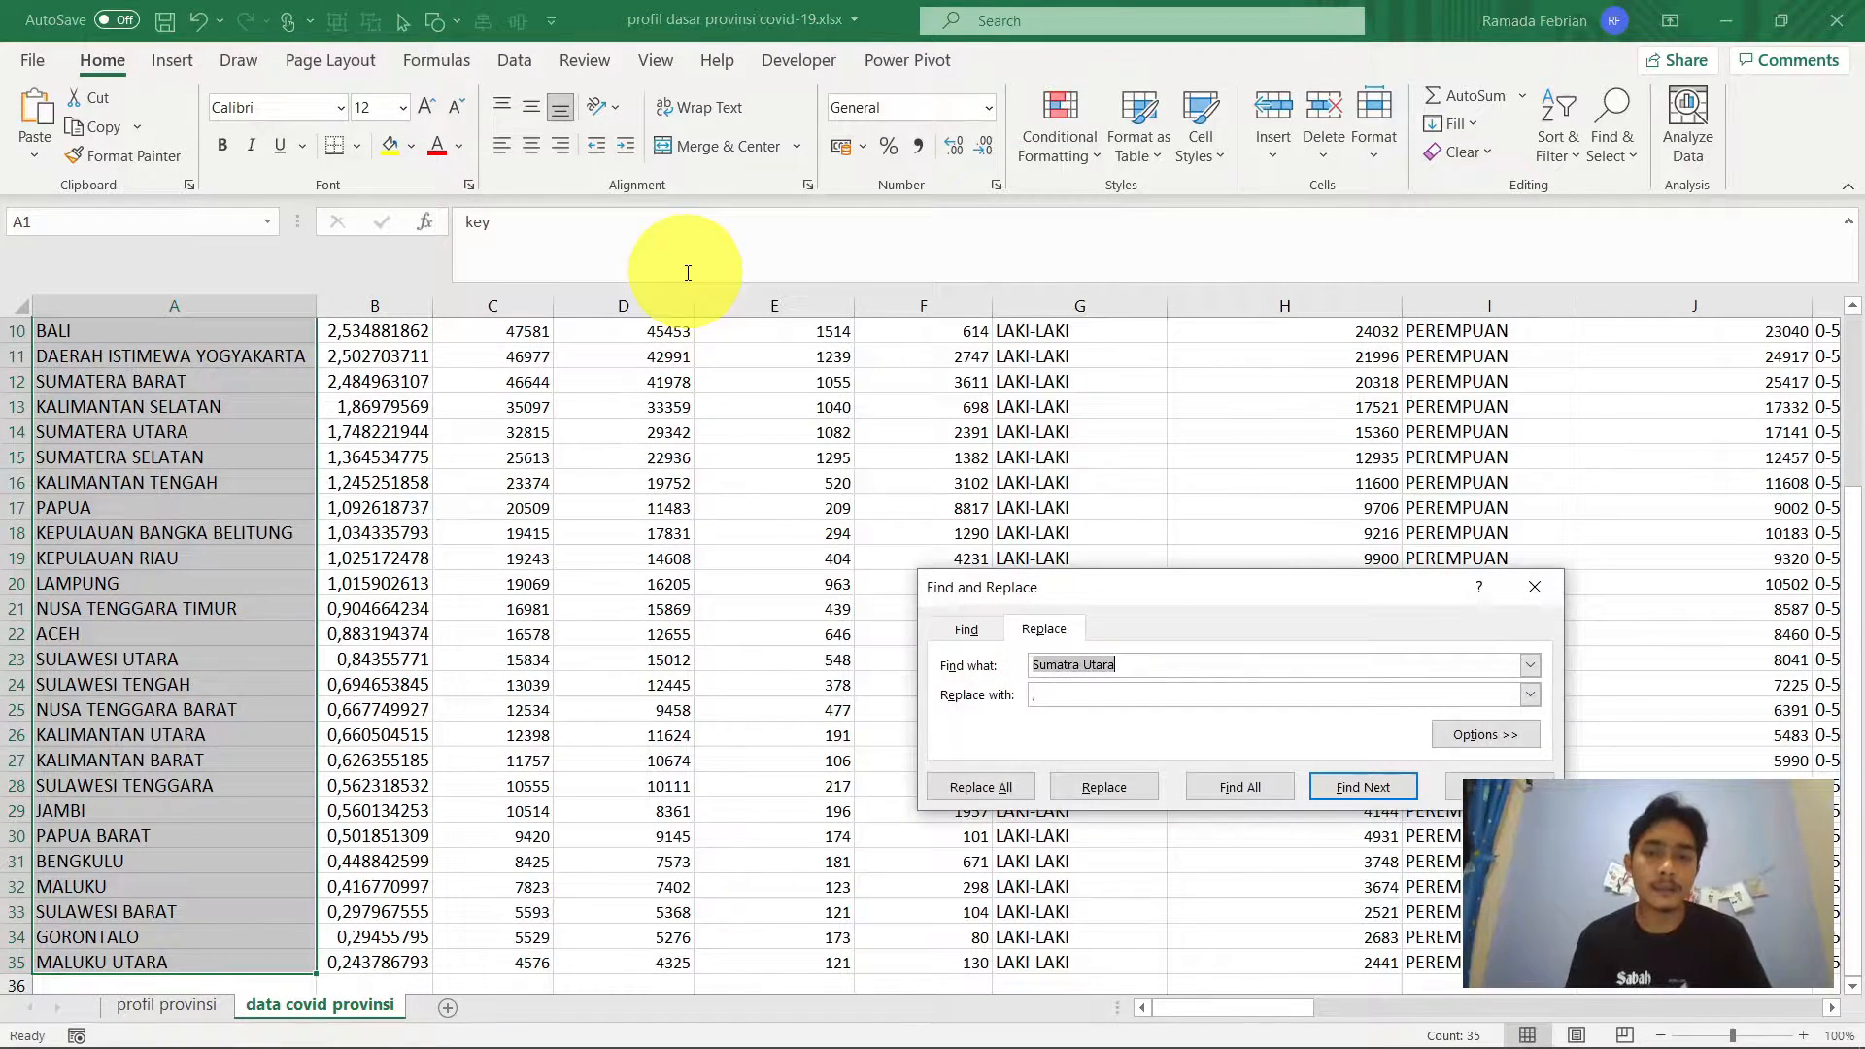
key(ctrl+v)
key(ctrl+v)
key(Left)
key(Left)
key(BackSpace)
click(1005, 785)
key(Return)
key(Escape)
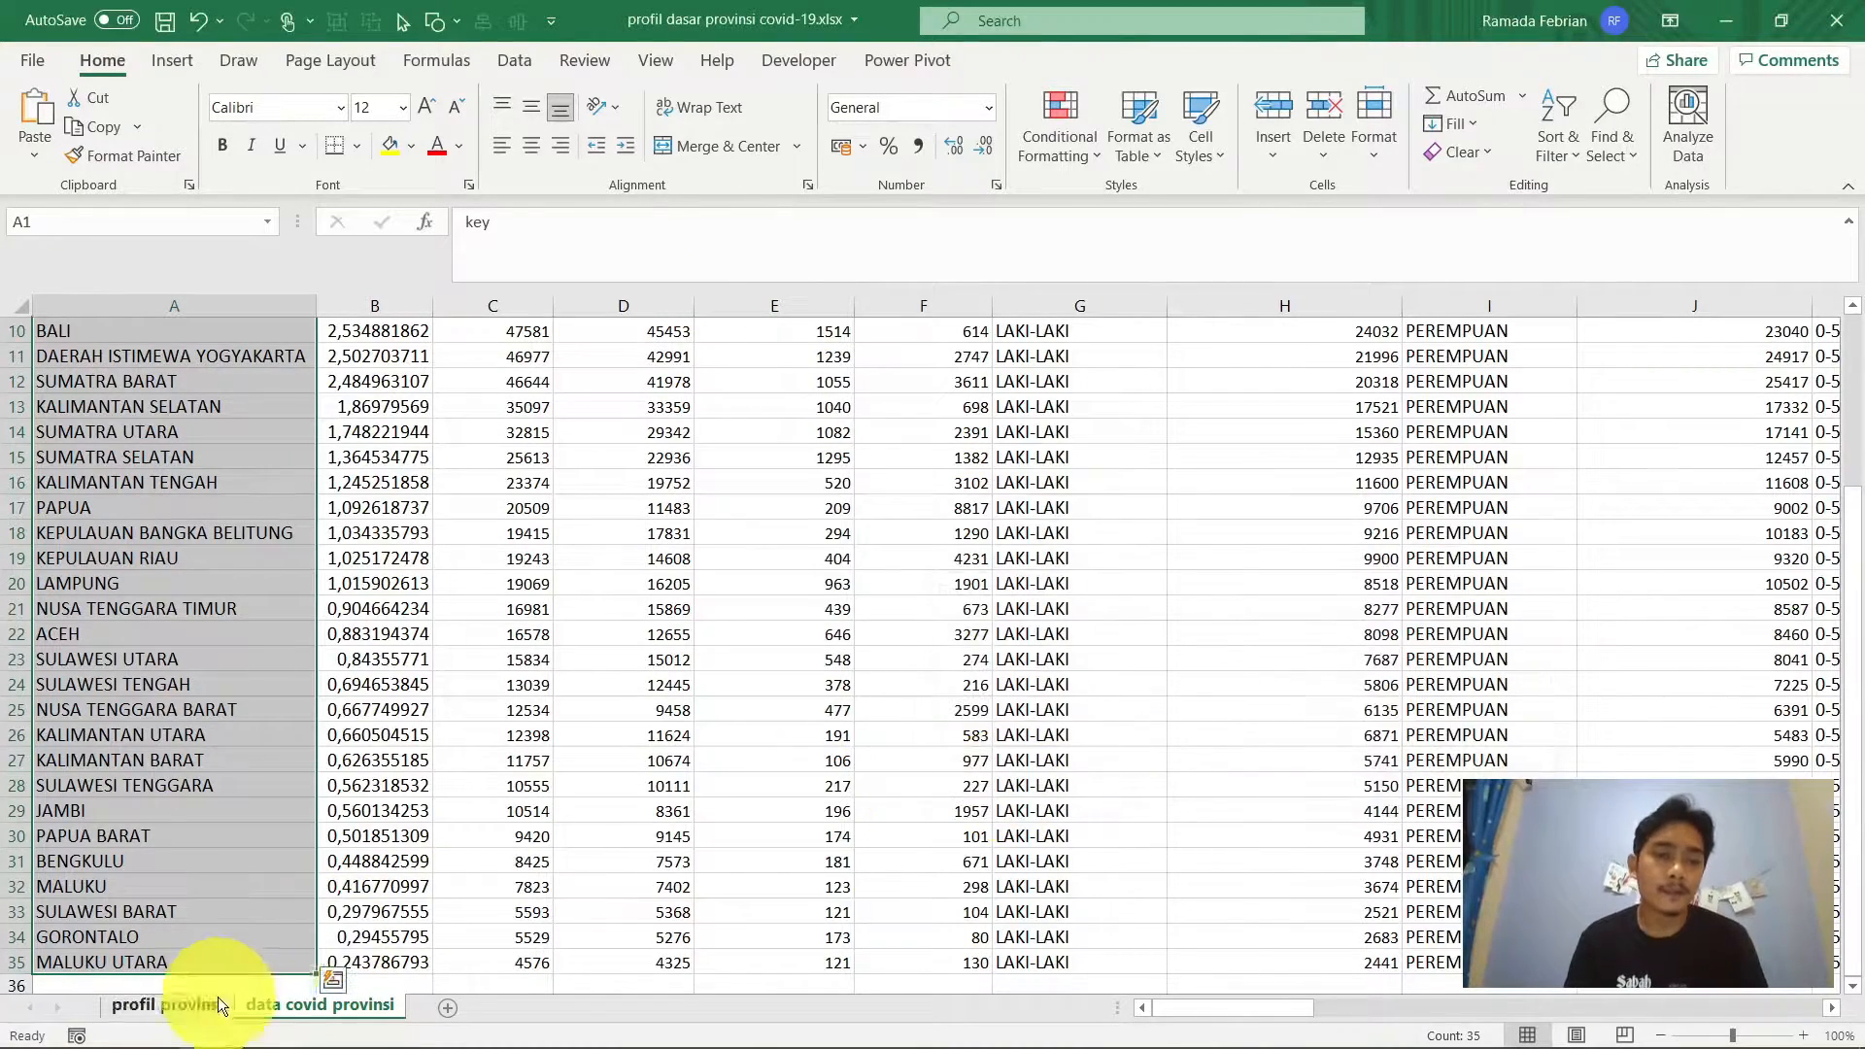
Check the Kasus Covid-19 results for the Sumatra provinces in the profil provinsi sheet
click(214, 1002)
key(ctrl+Right)
key(Up)
key(Up)
key(Up)
key(Down)
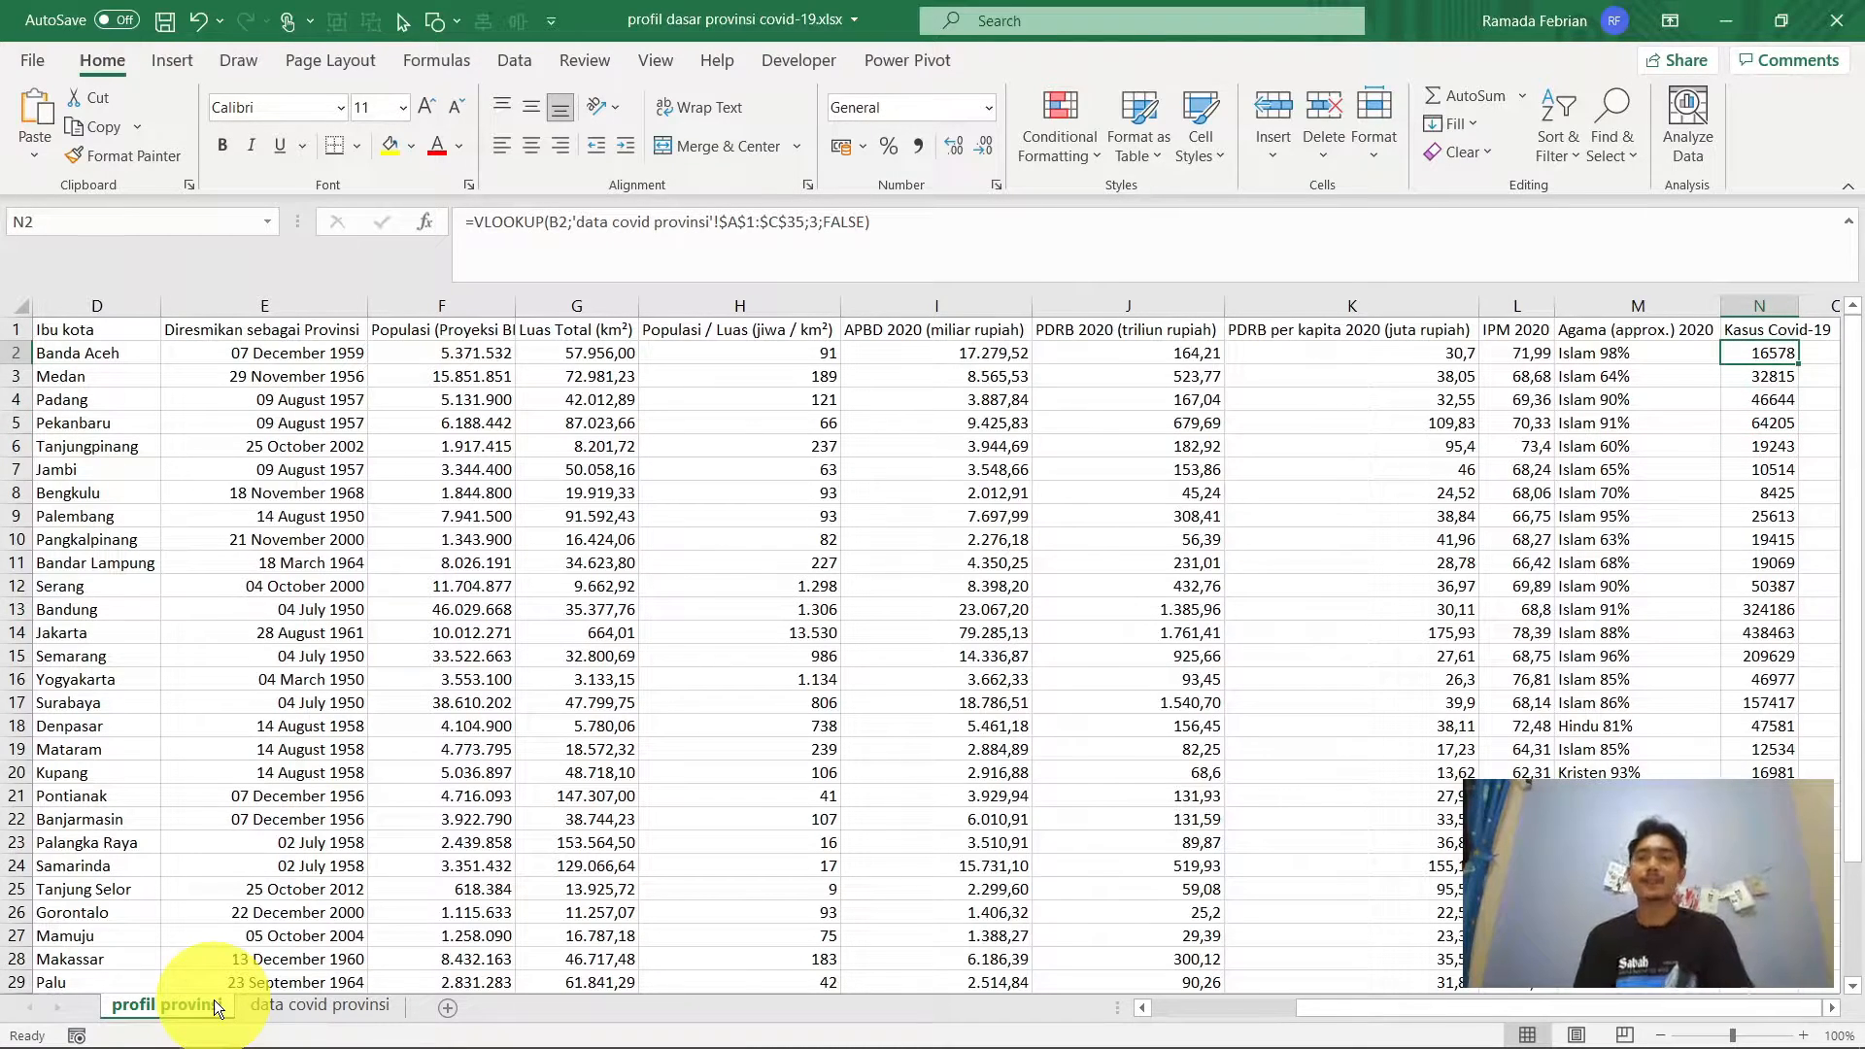
Review the province in B2 used as the lookup value and its matching Kasus Covid-19 formula in N2
key(Up)
key(Down)
key(Up)
key(ctrl+Left)
key(Right)
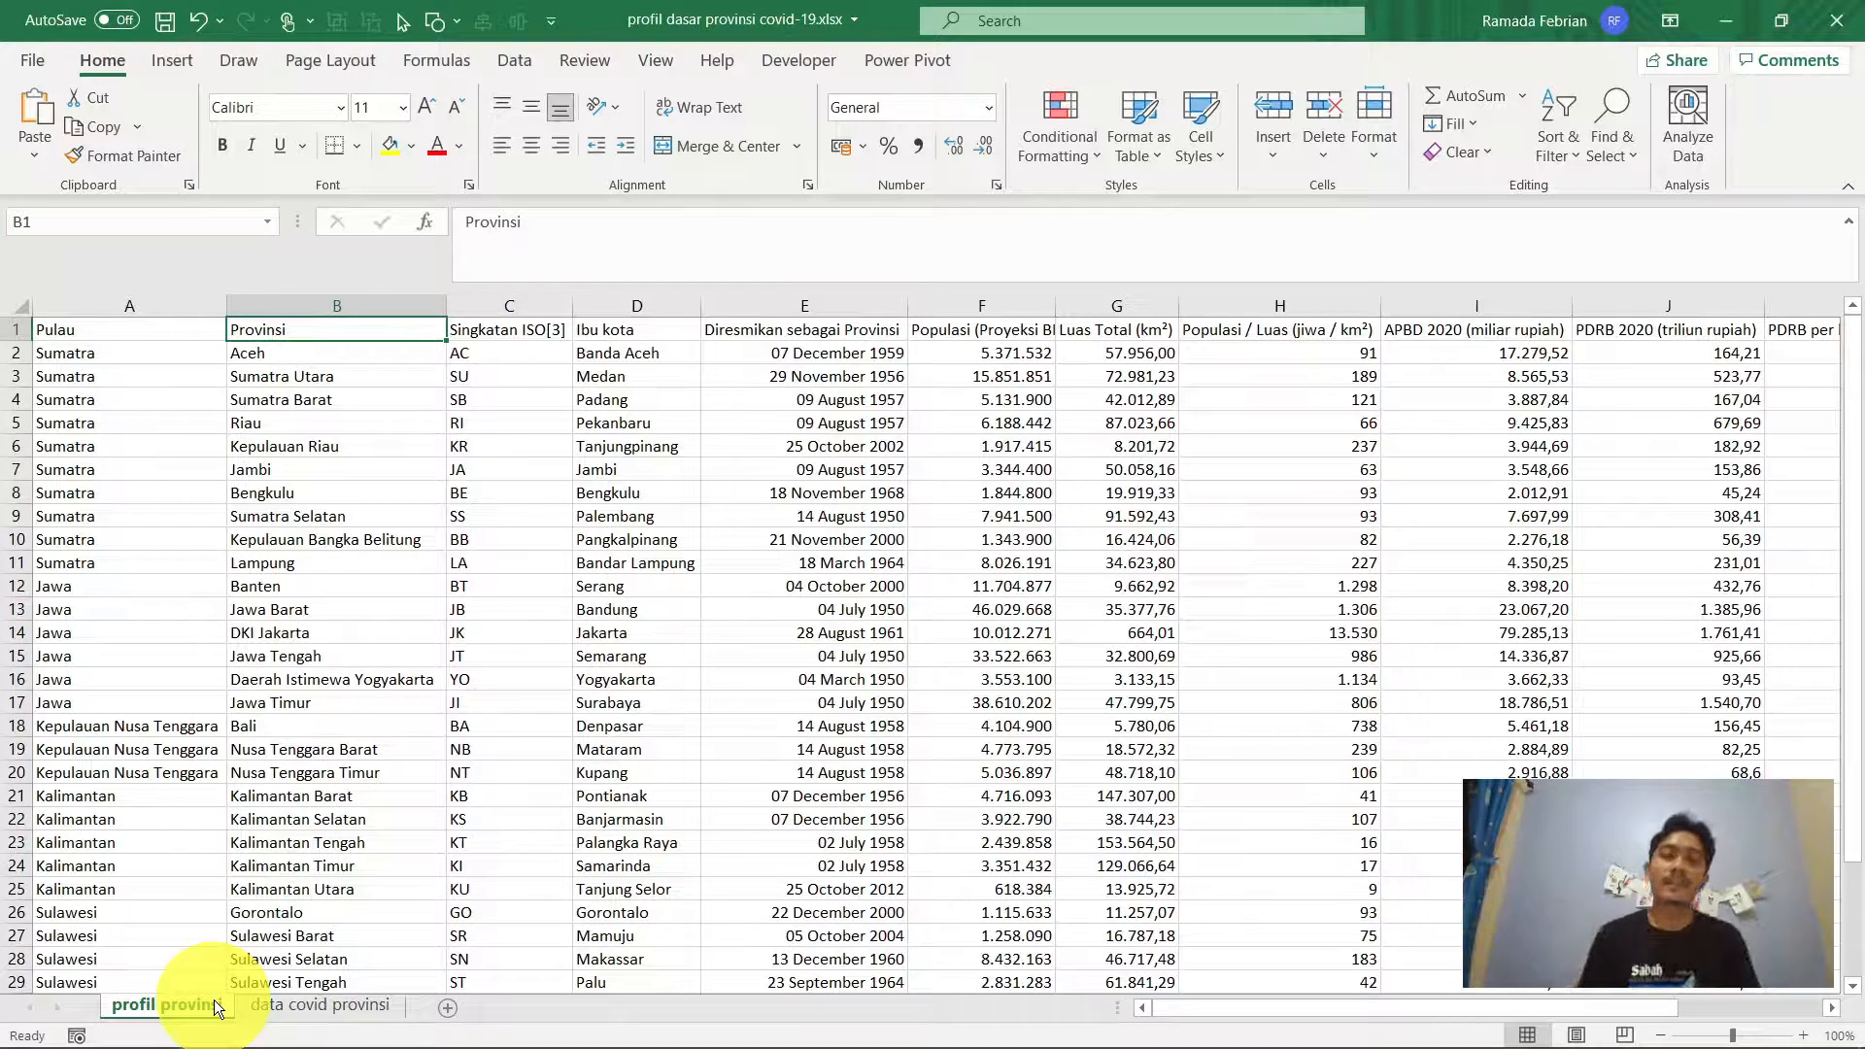
key(Down)
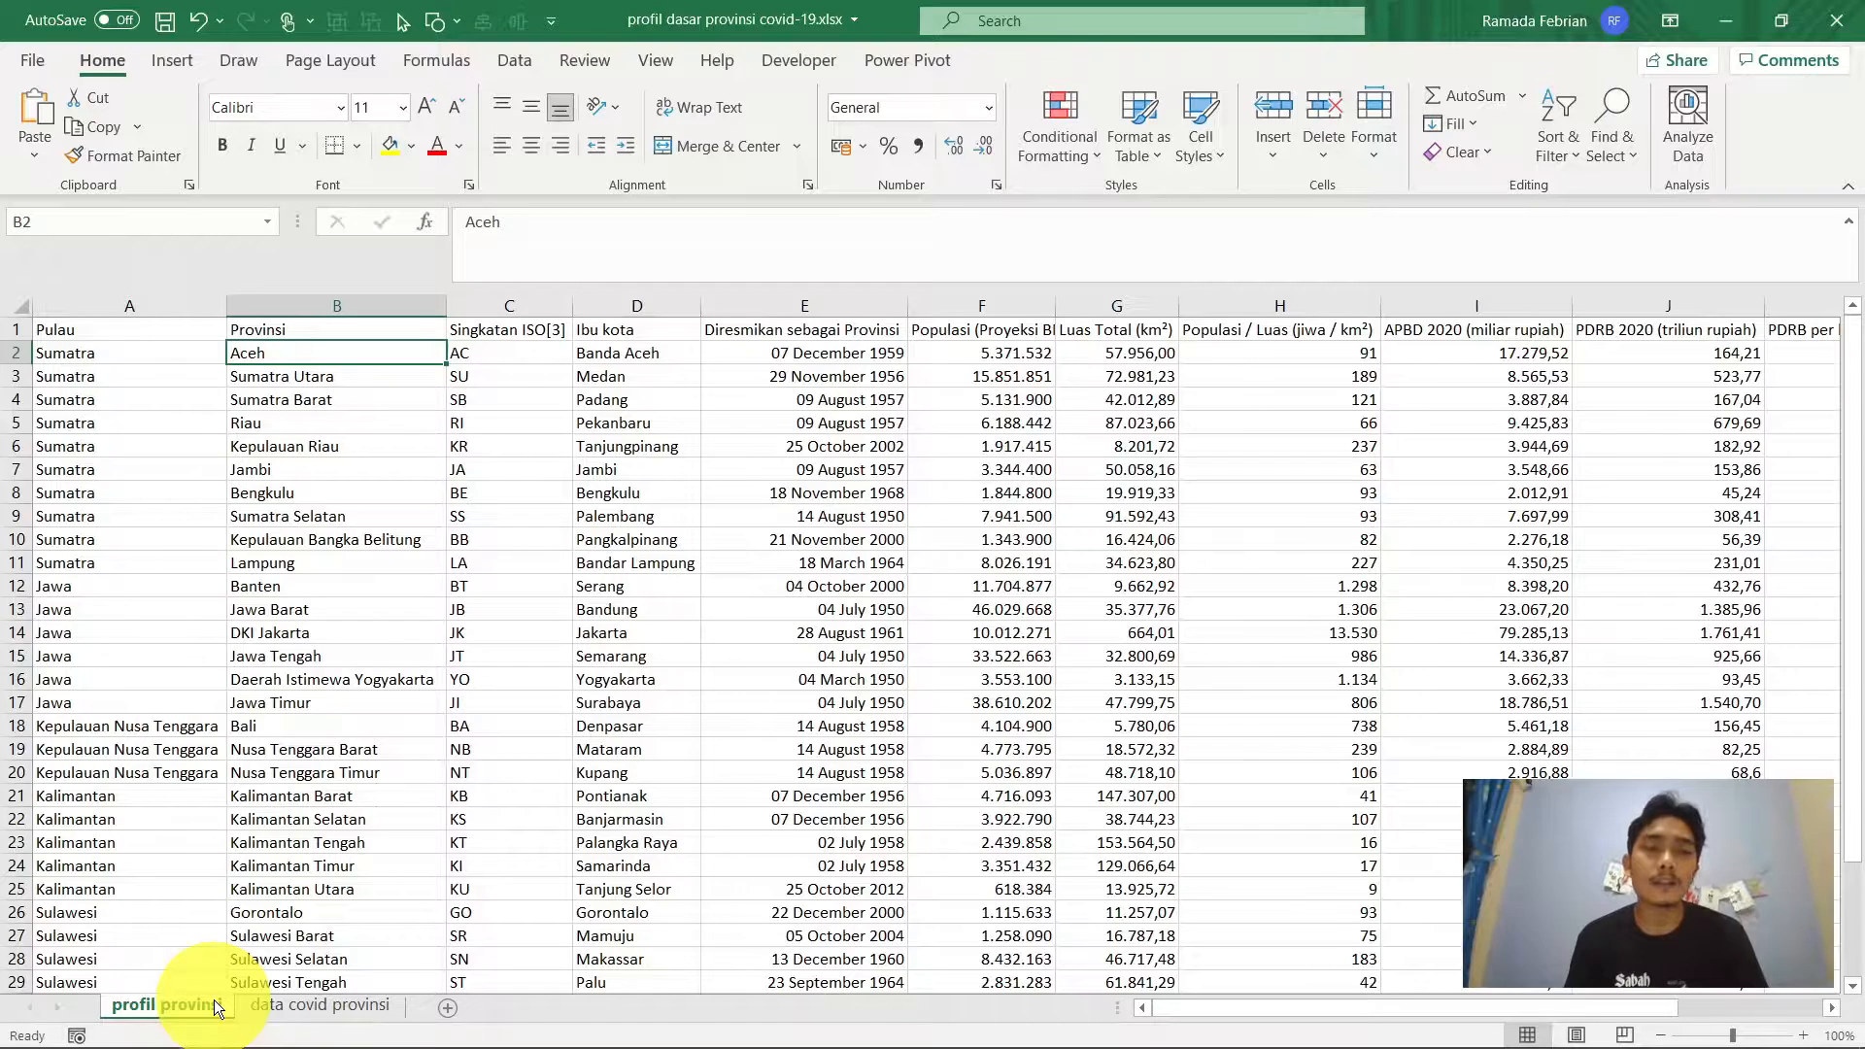
key(Right)
key(Left)
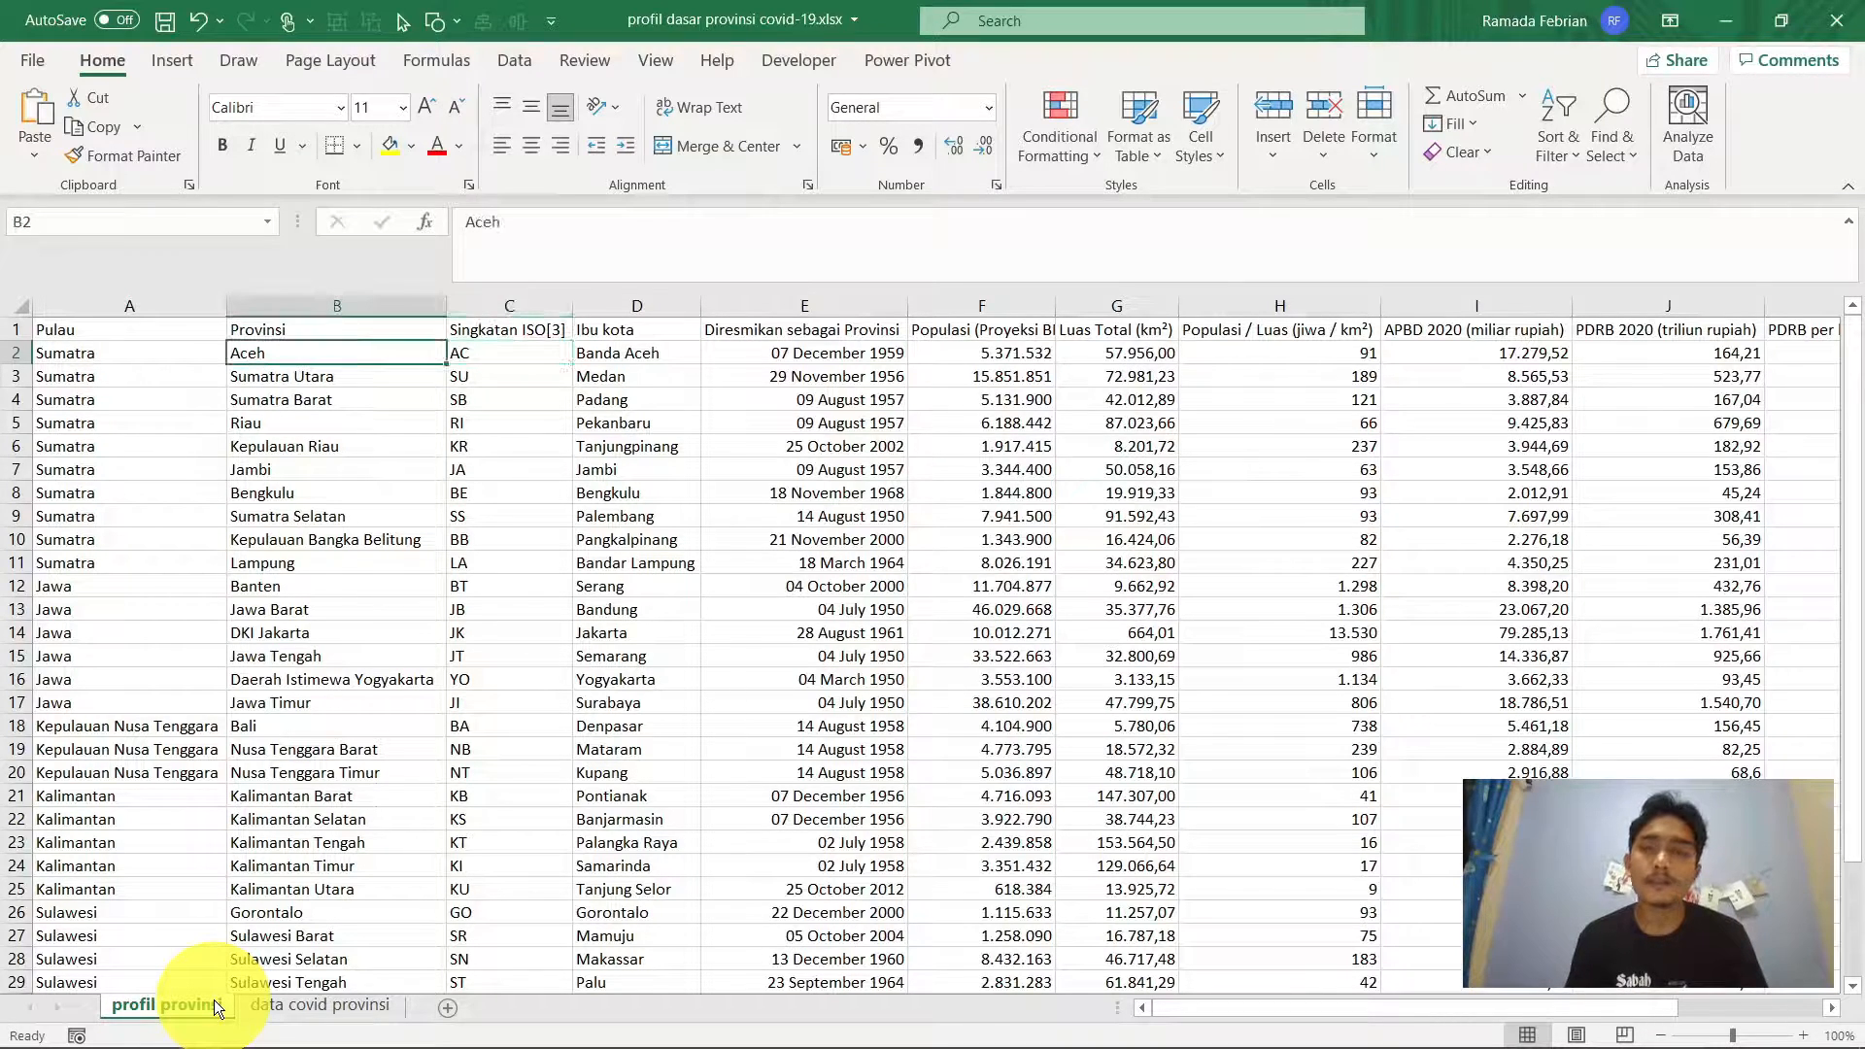
key(ctrl+Right)
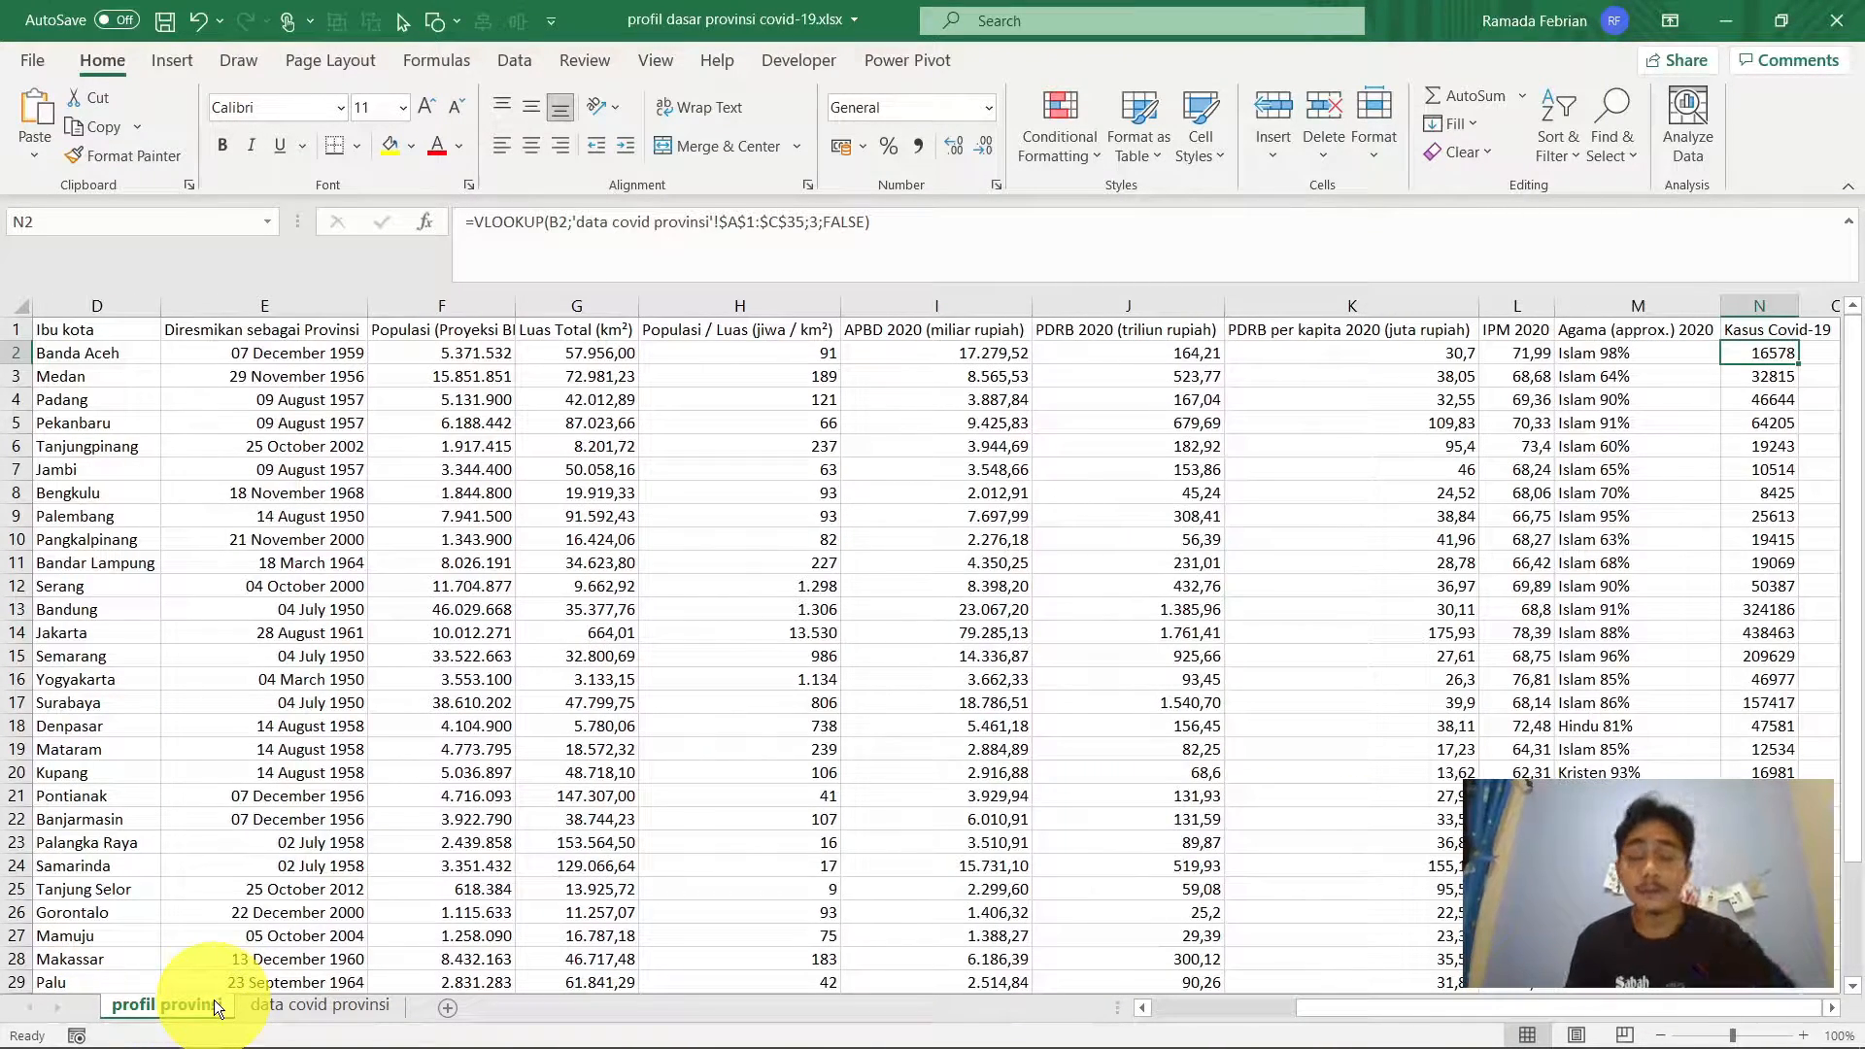
Review the Kasus Covid-19 column from its header down to the last province in row 35
key(ctrl+Up)
key(ctrl+Down)
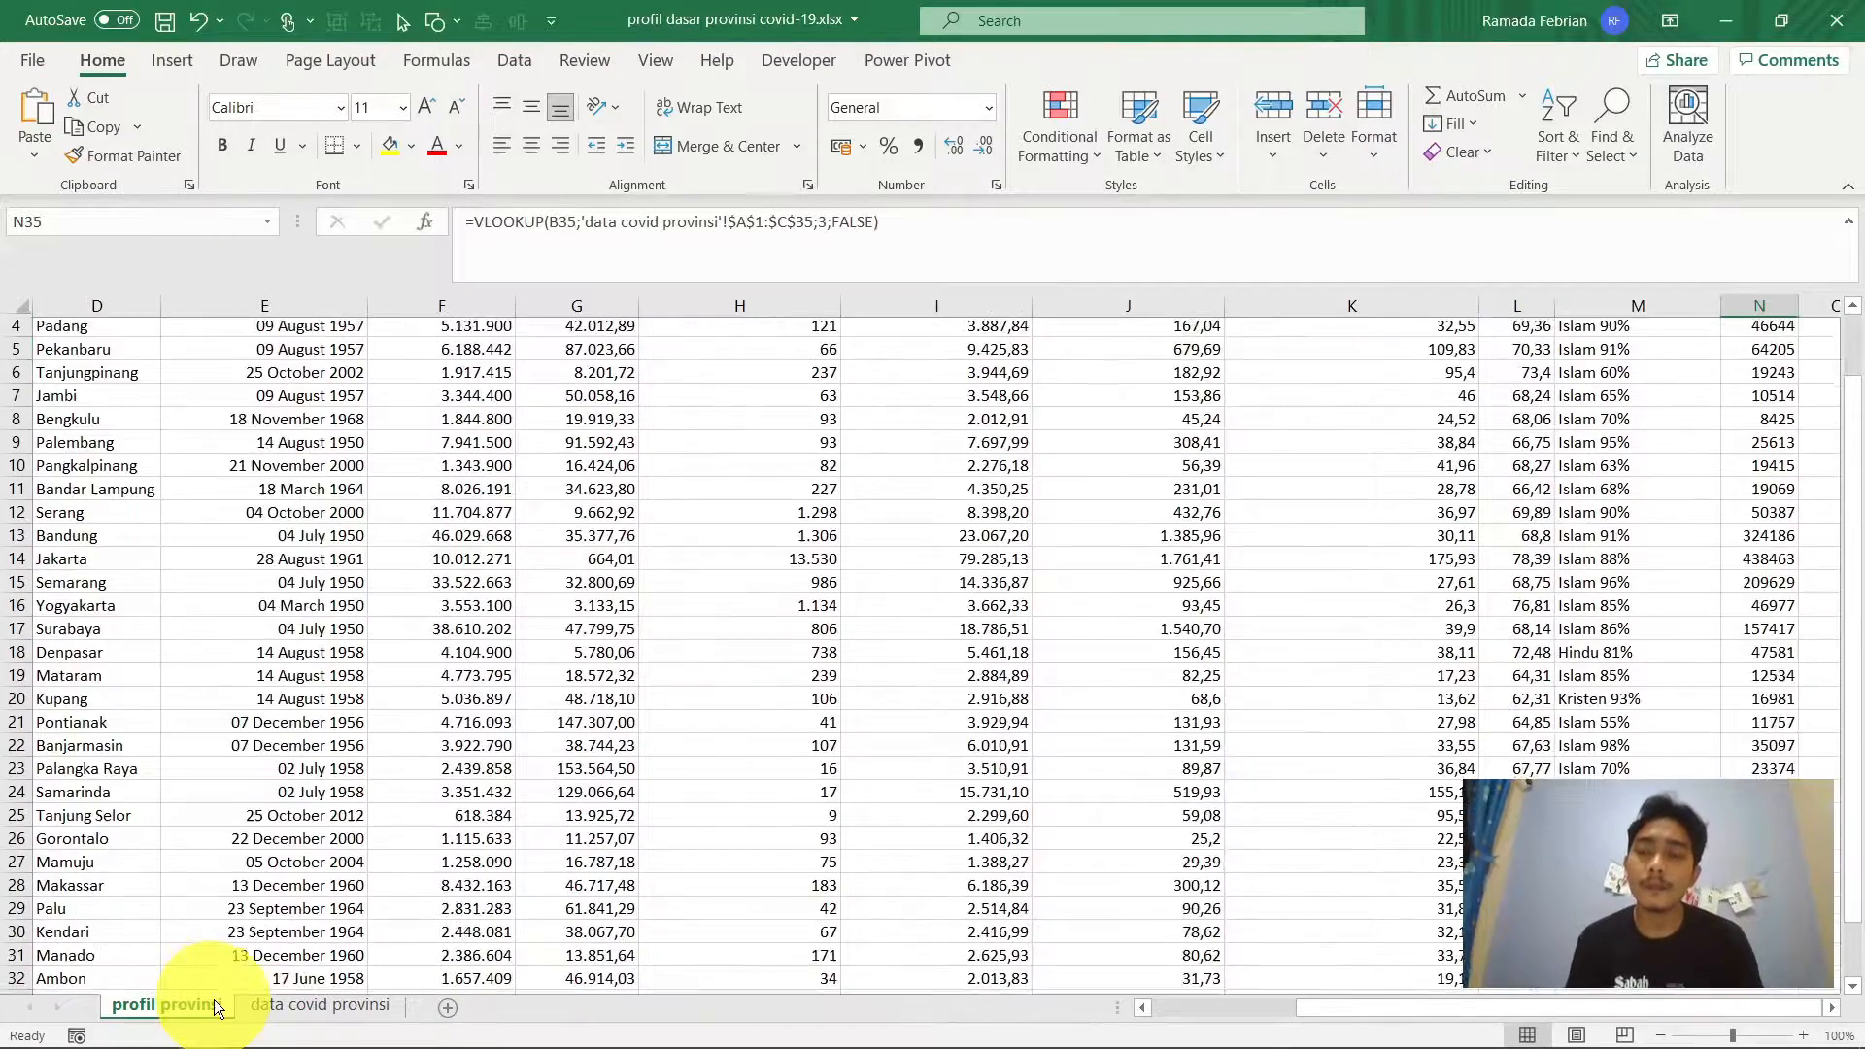
key(ctrl+Up)
key(Down)
key(Up)
key(Down)
key(Up)
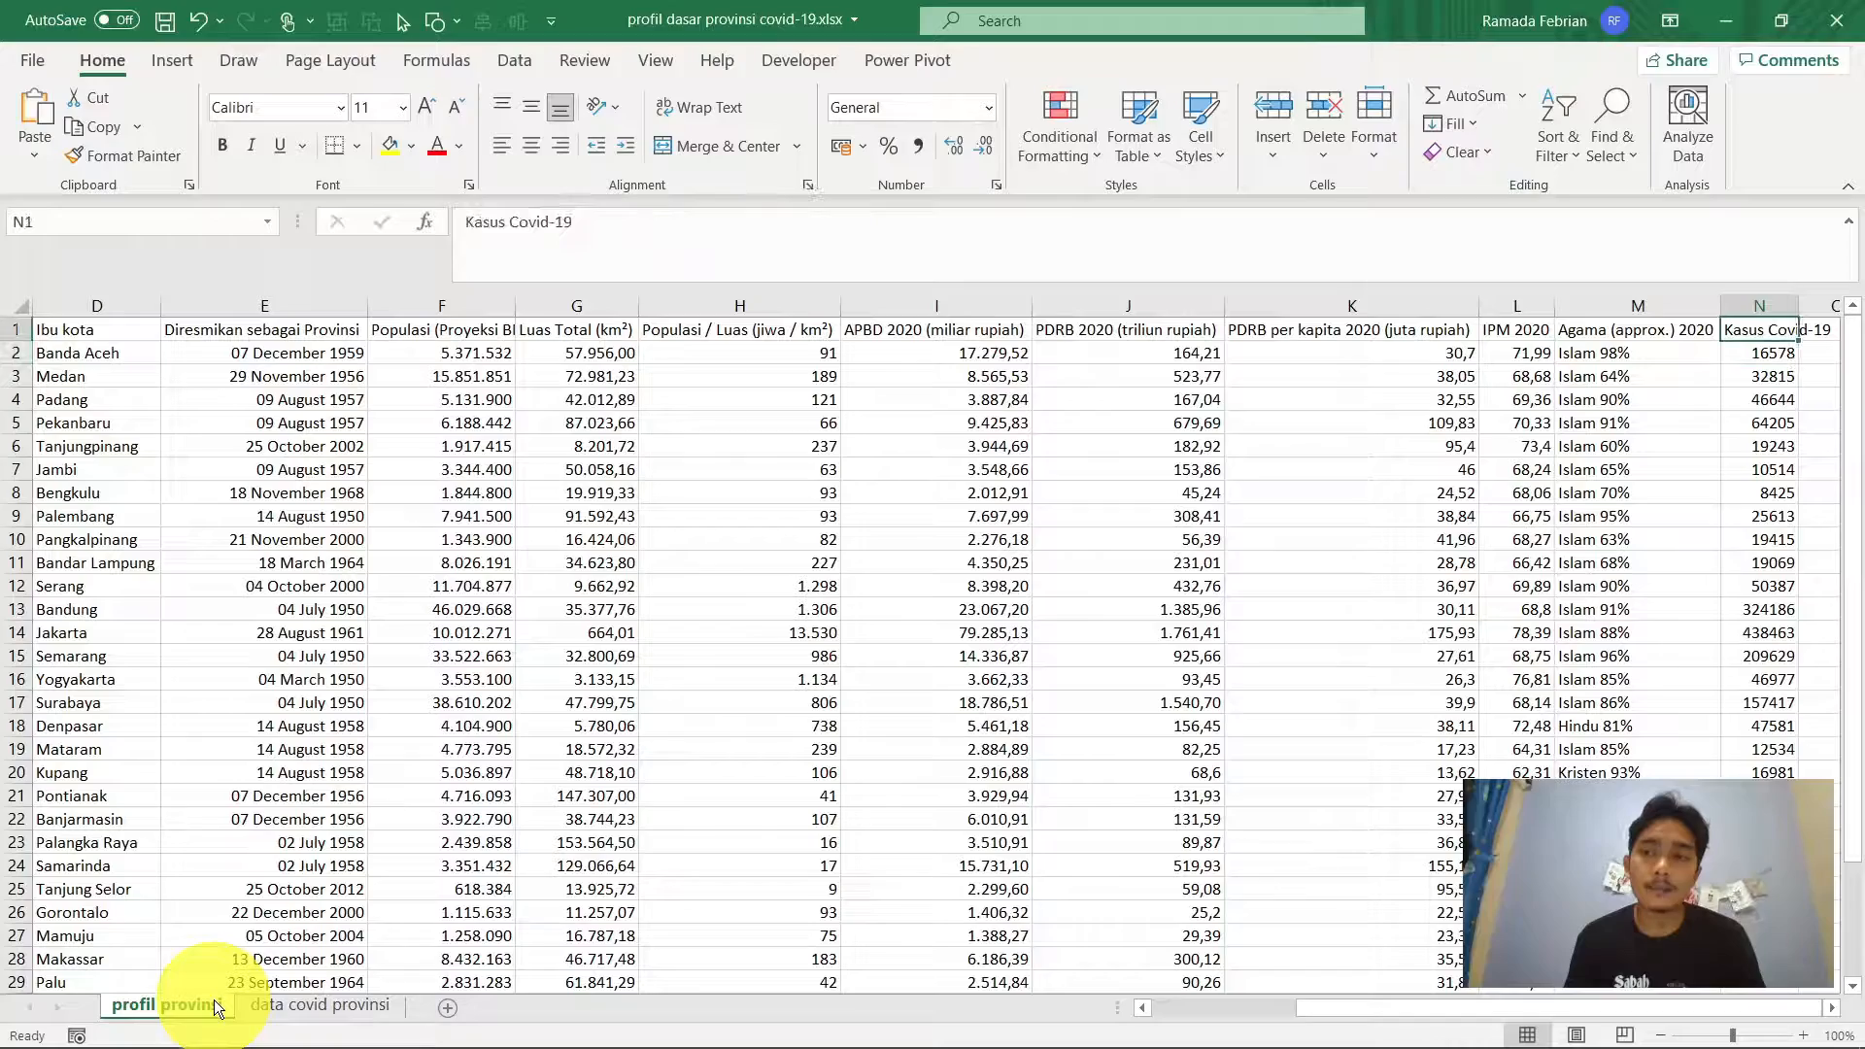
key(Down)
key(Up)
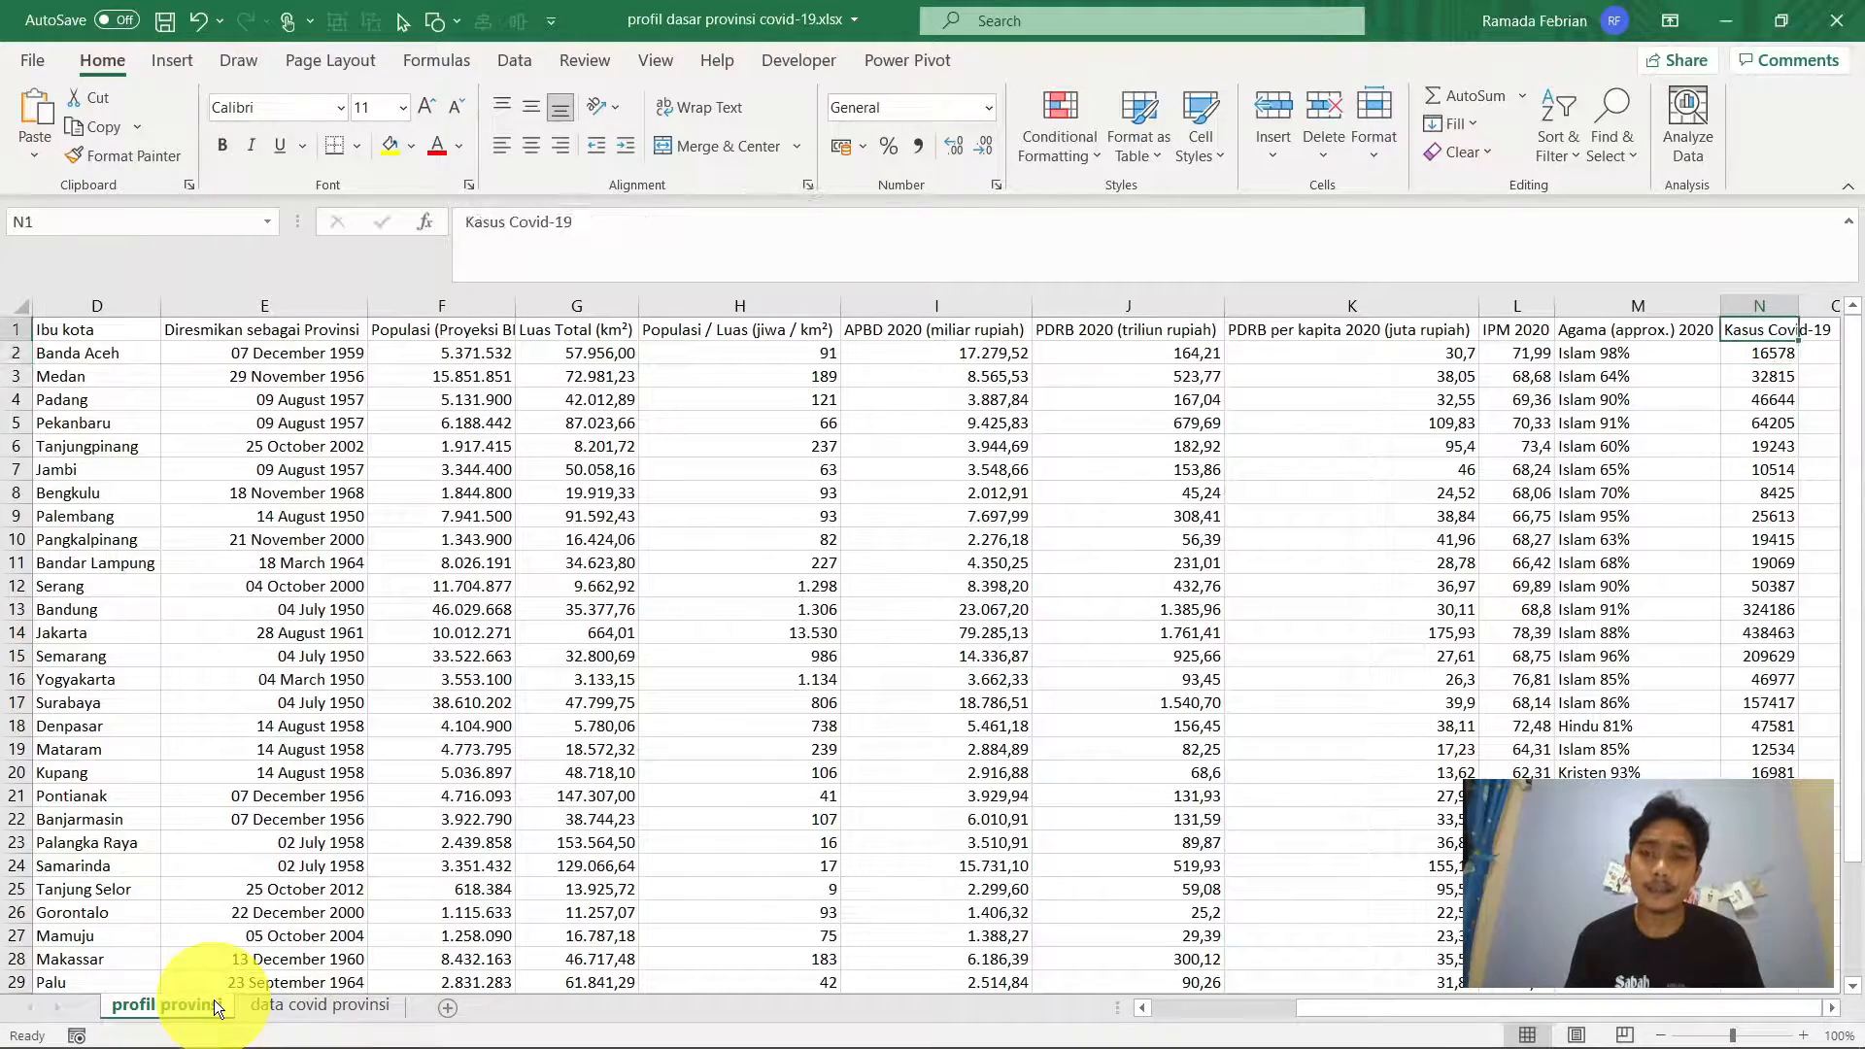
key(ctrl+Down)
key(ctrl+Up)
key(Down)
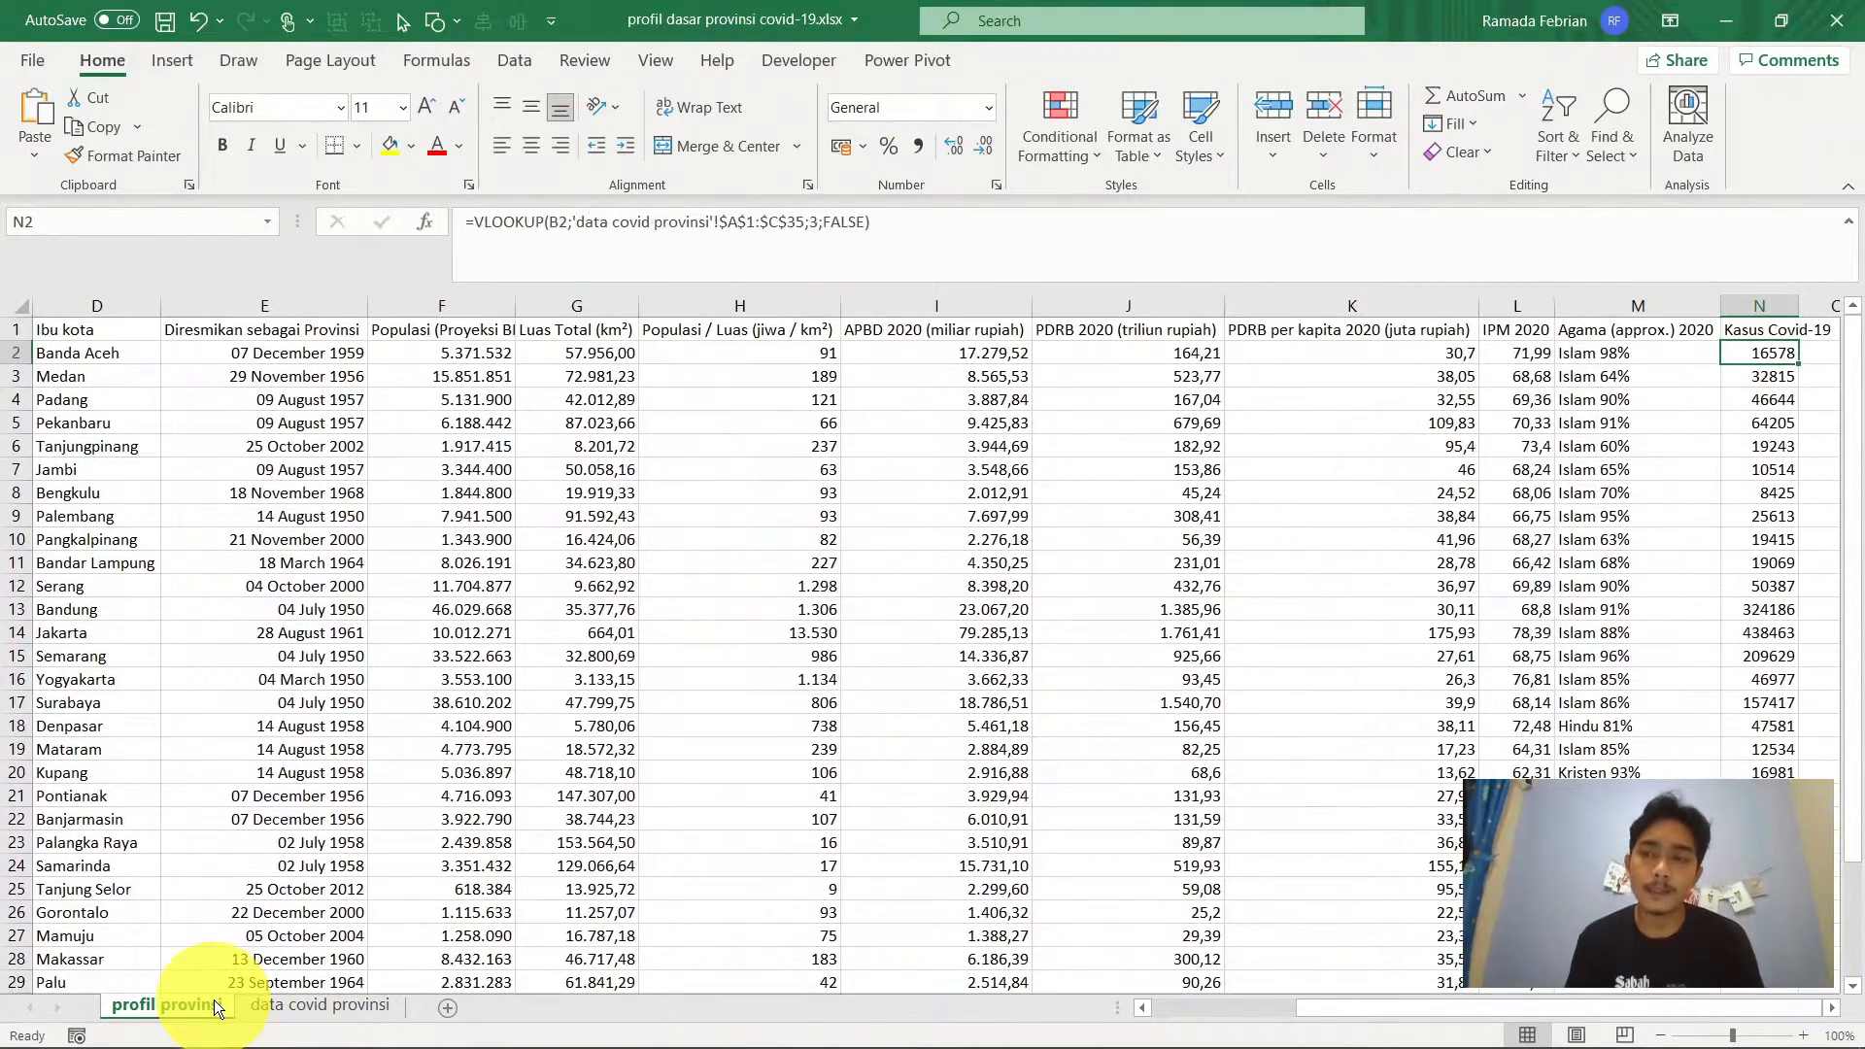
key(Up)
key(Down)
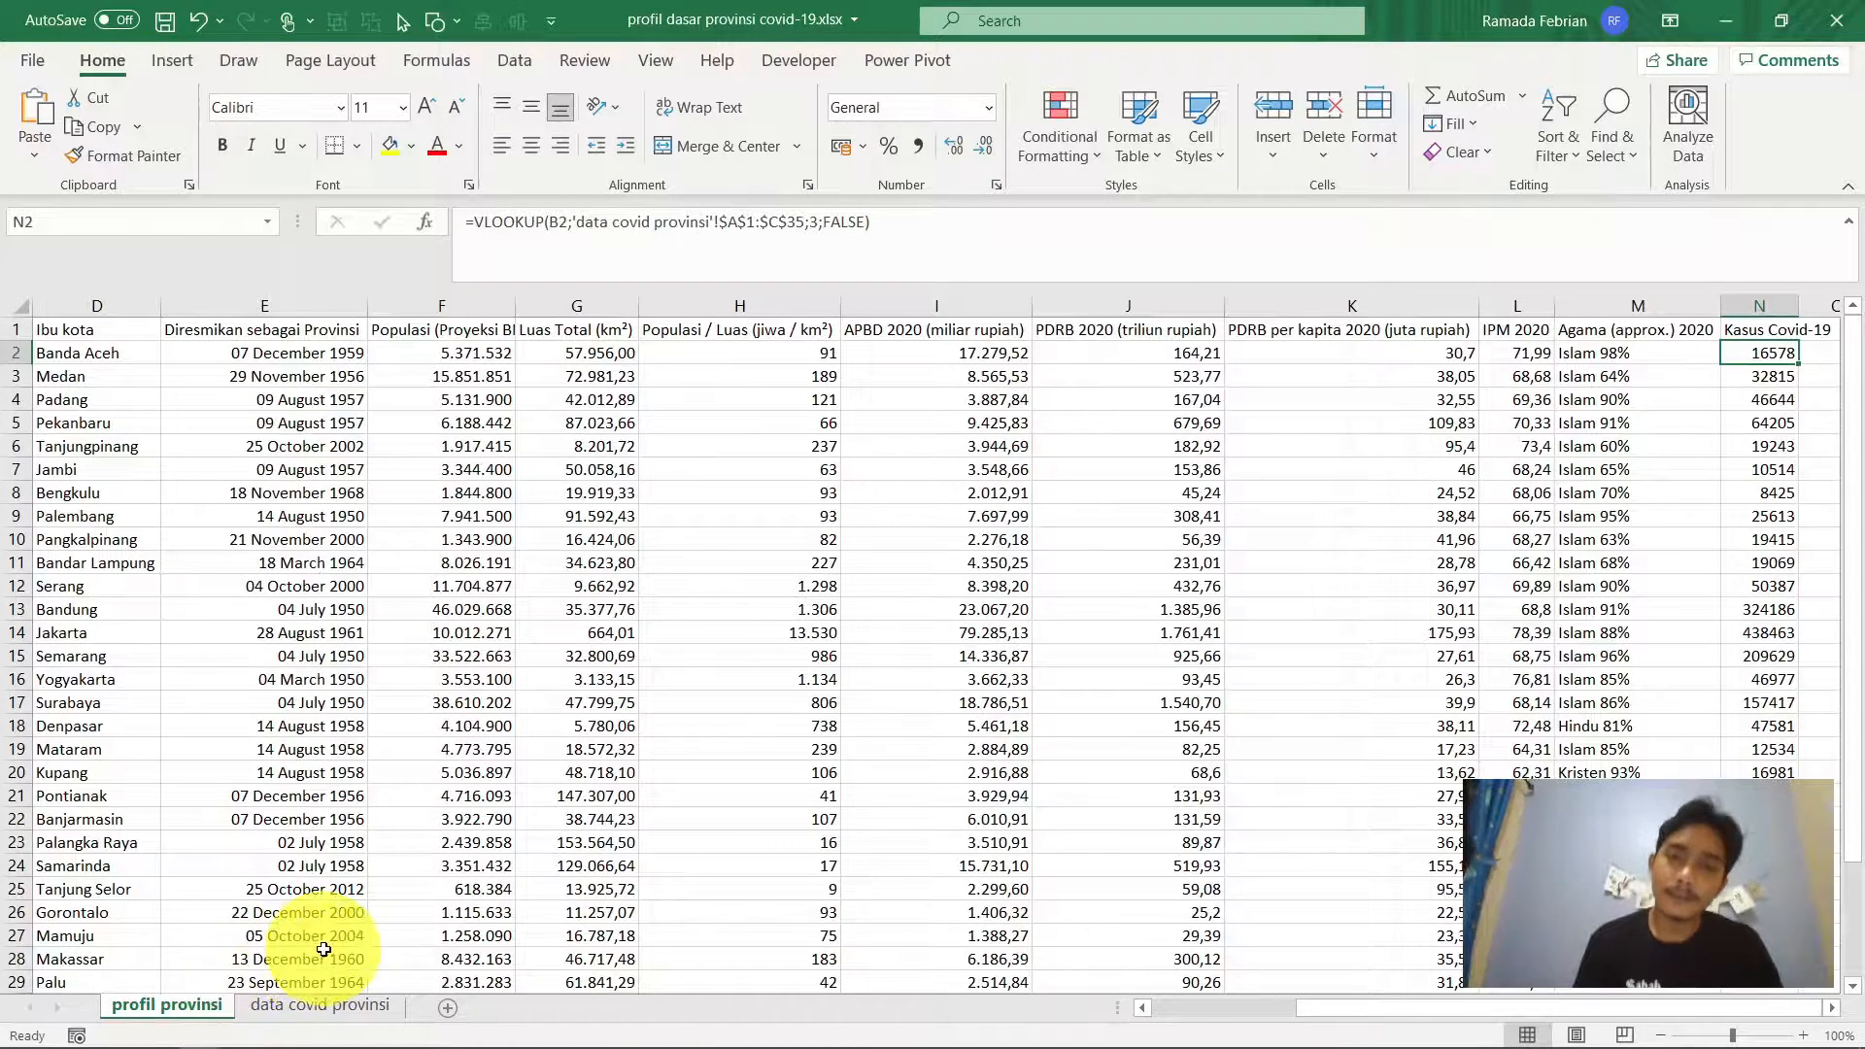
Compare the Provinsi column in the profil provinsi sheet with the key column in the data covid provinsi sheet
key(Up)
key(Down)
key(Up)
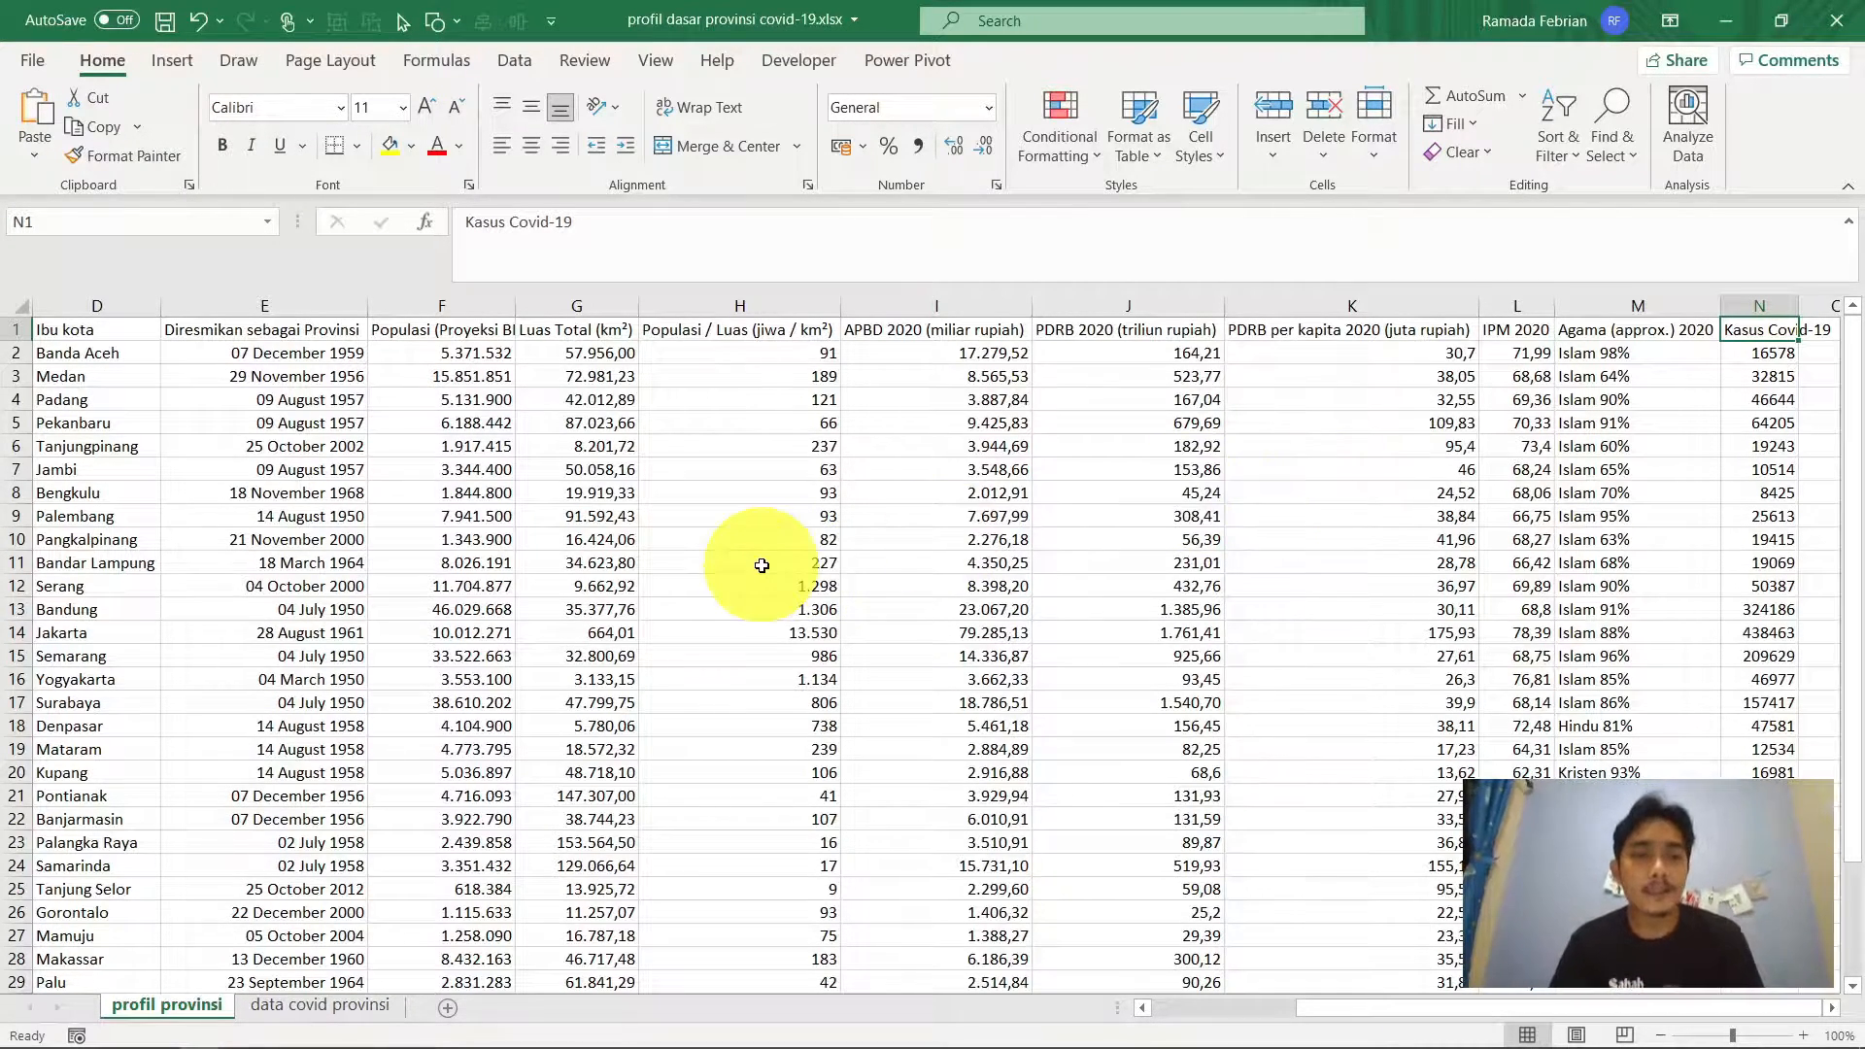
scroll(761, 562, left, 3)
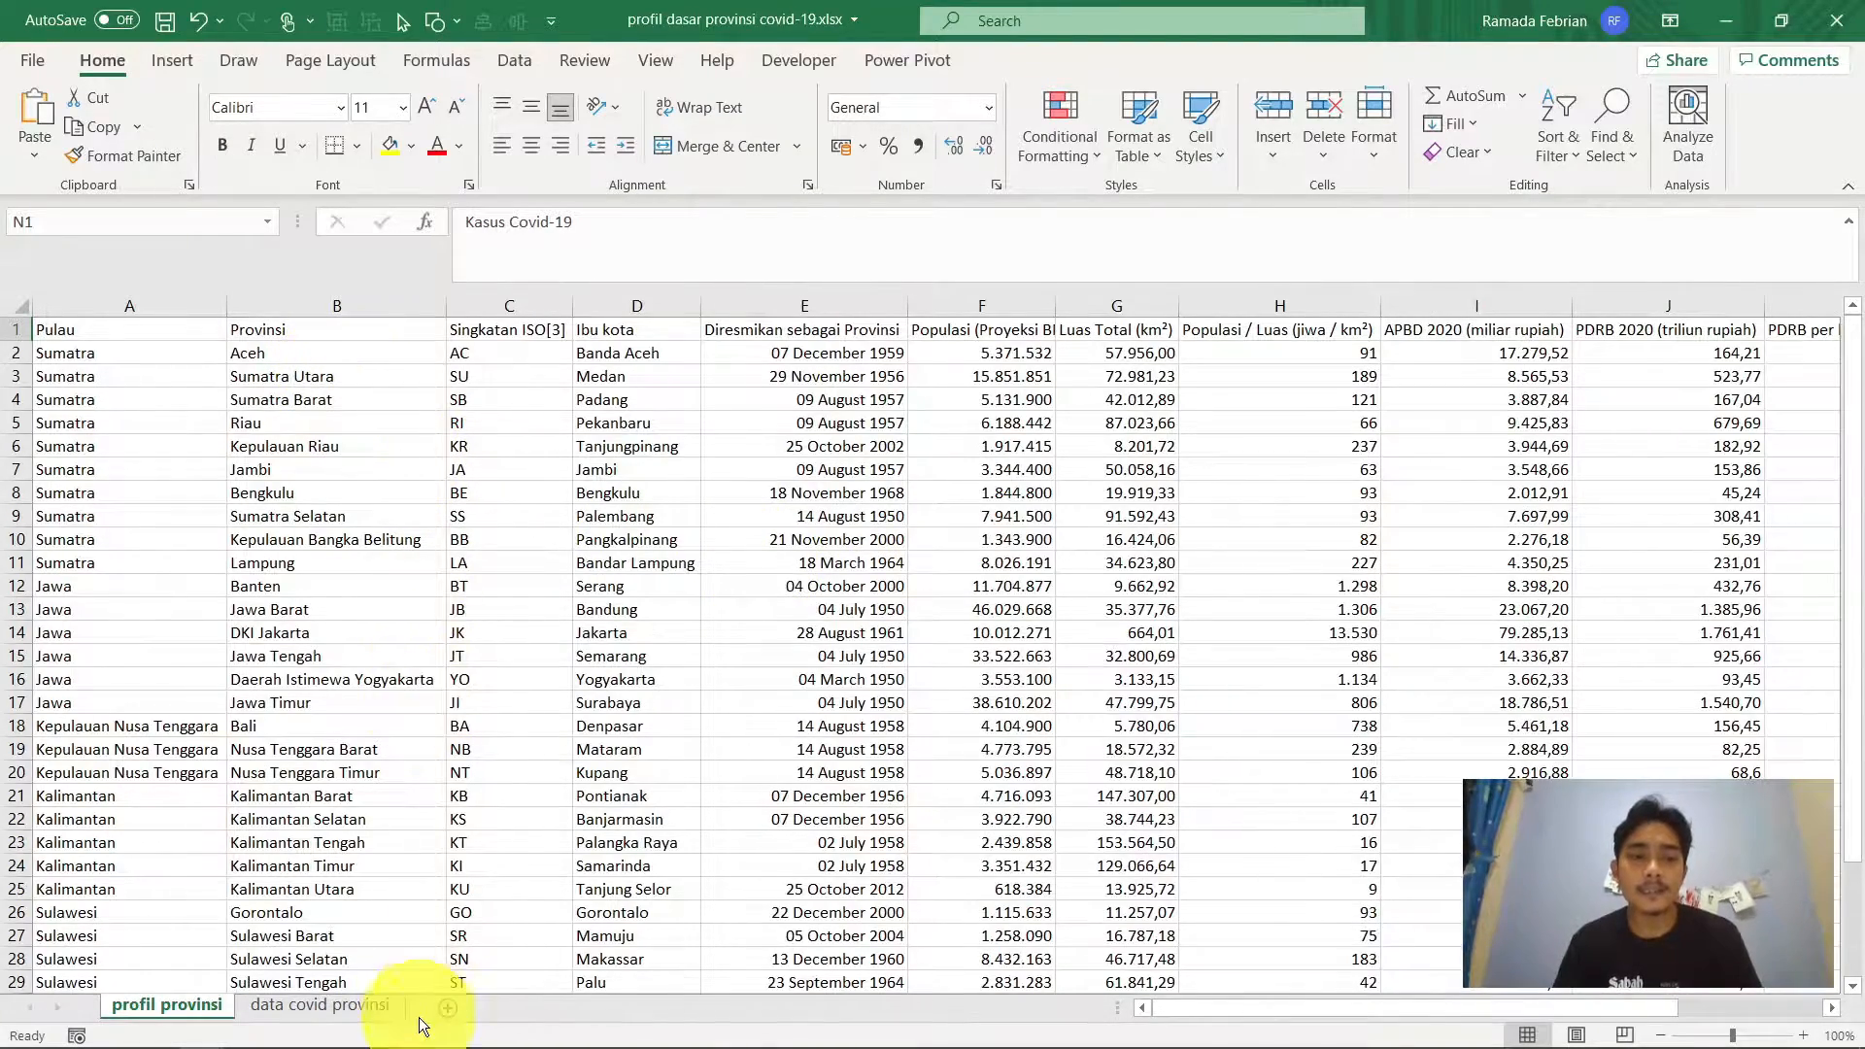
click(370, 1012)
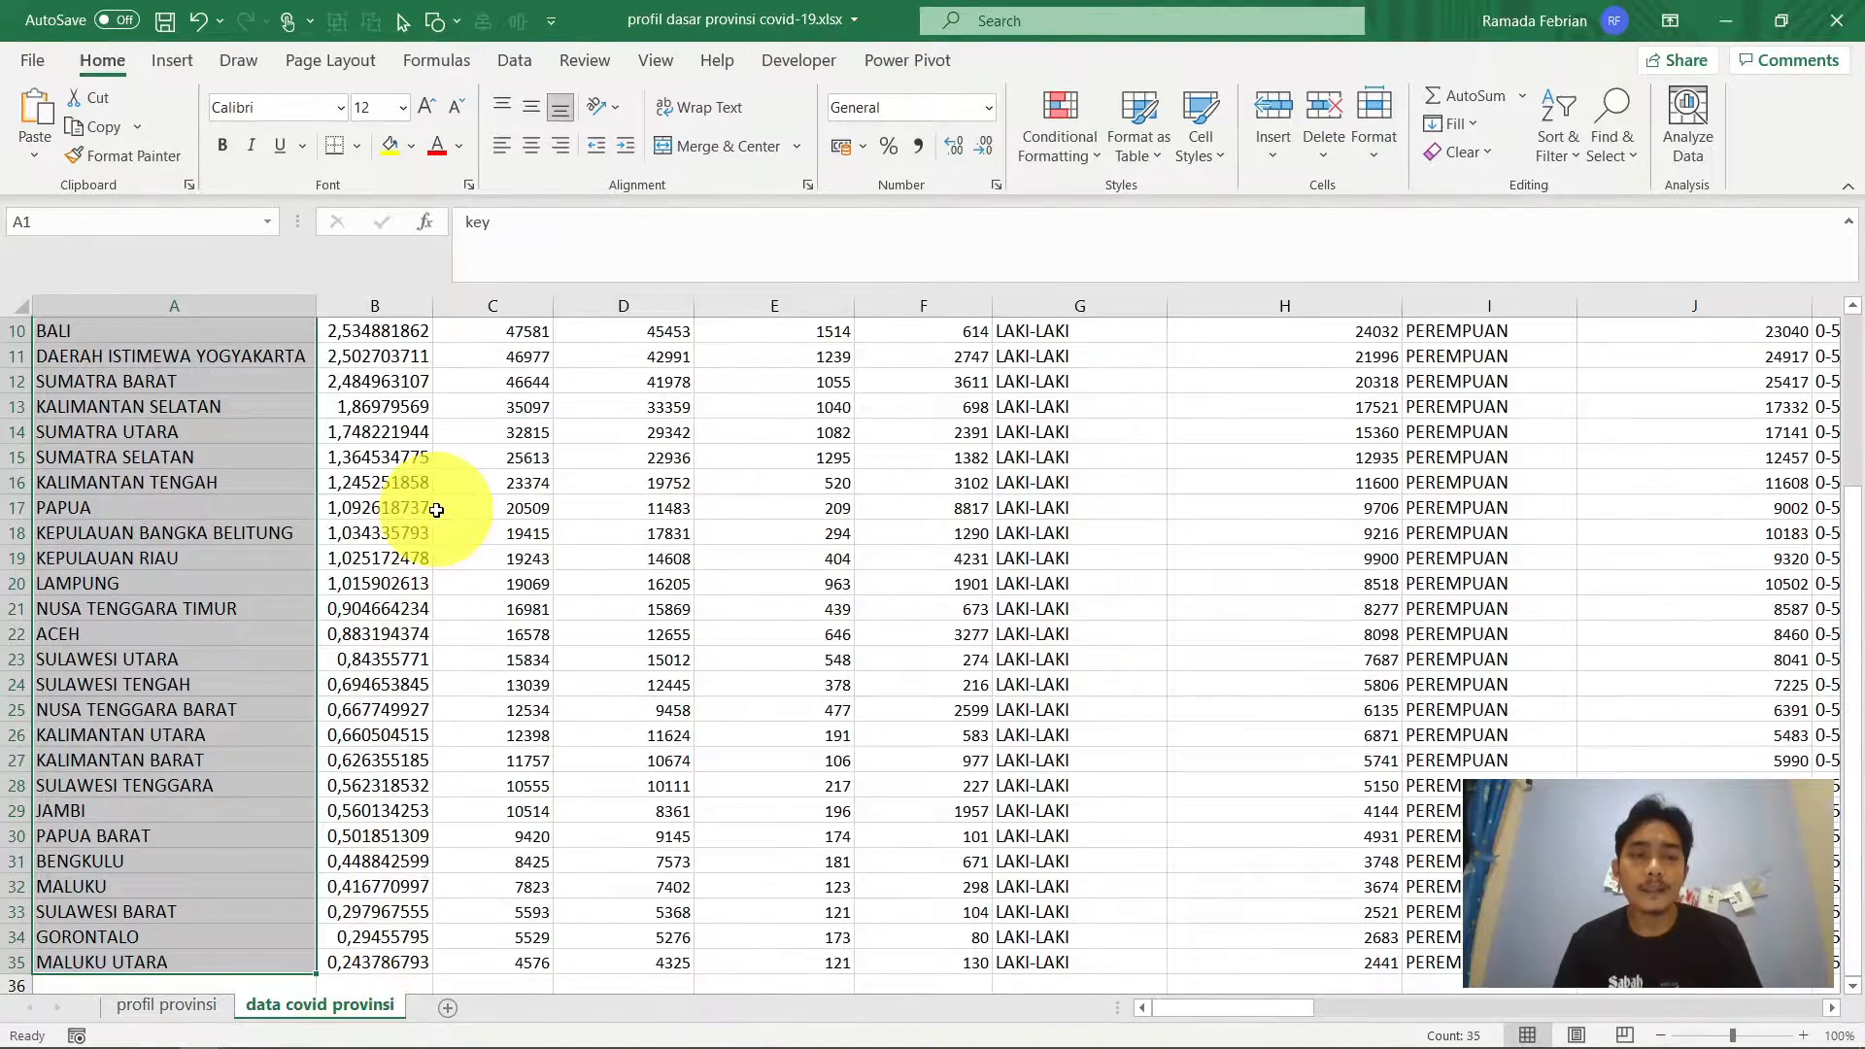
scroll(438, 499, up, 3)
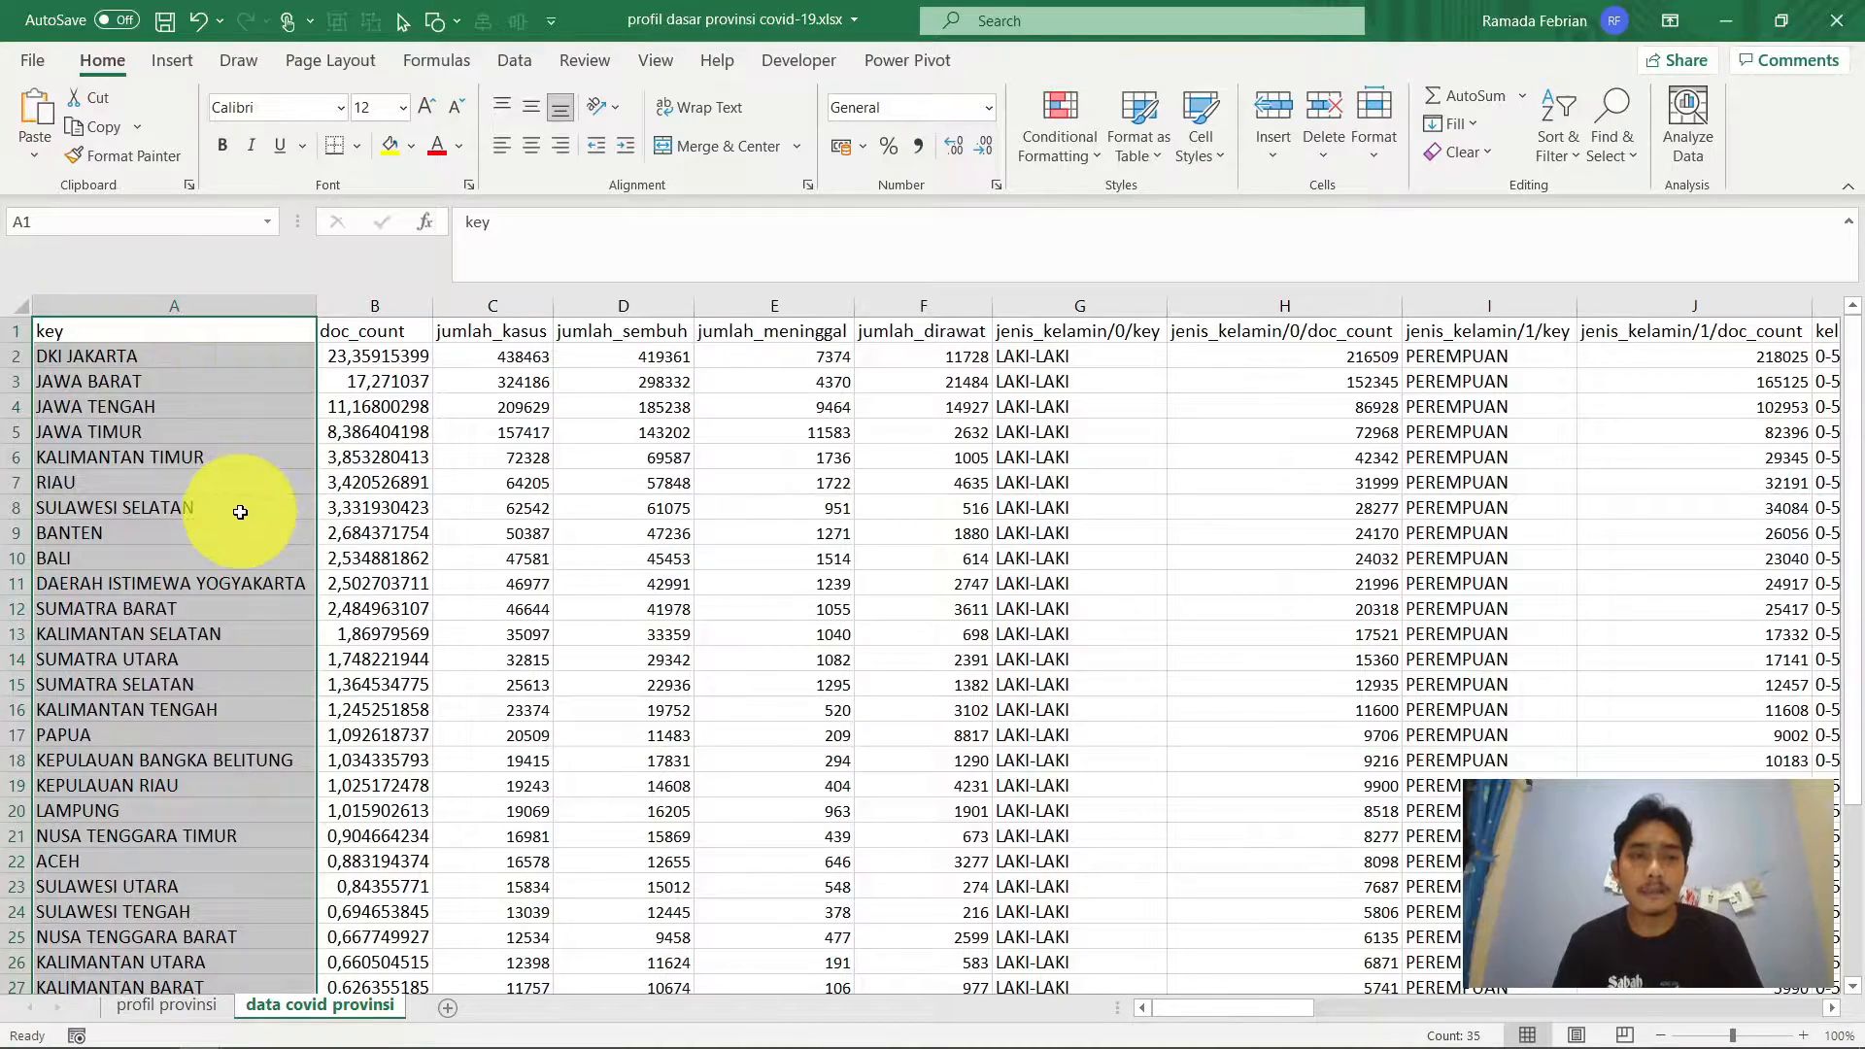
scroll(226, 748, down, 2)
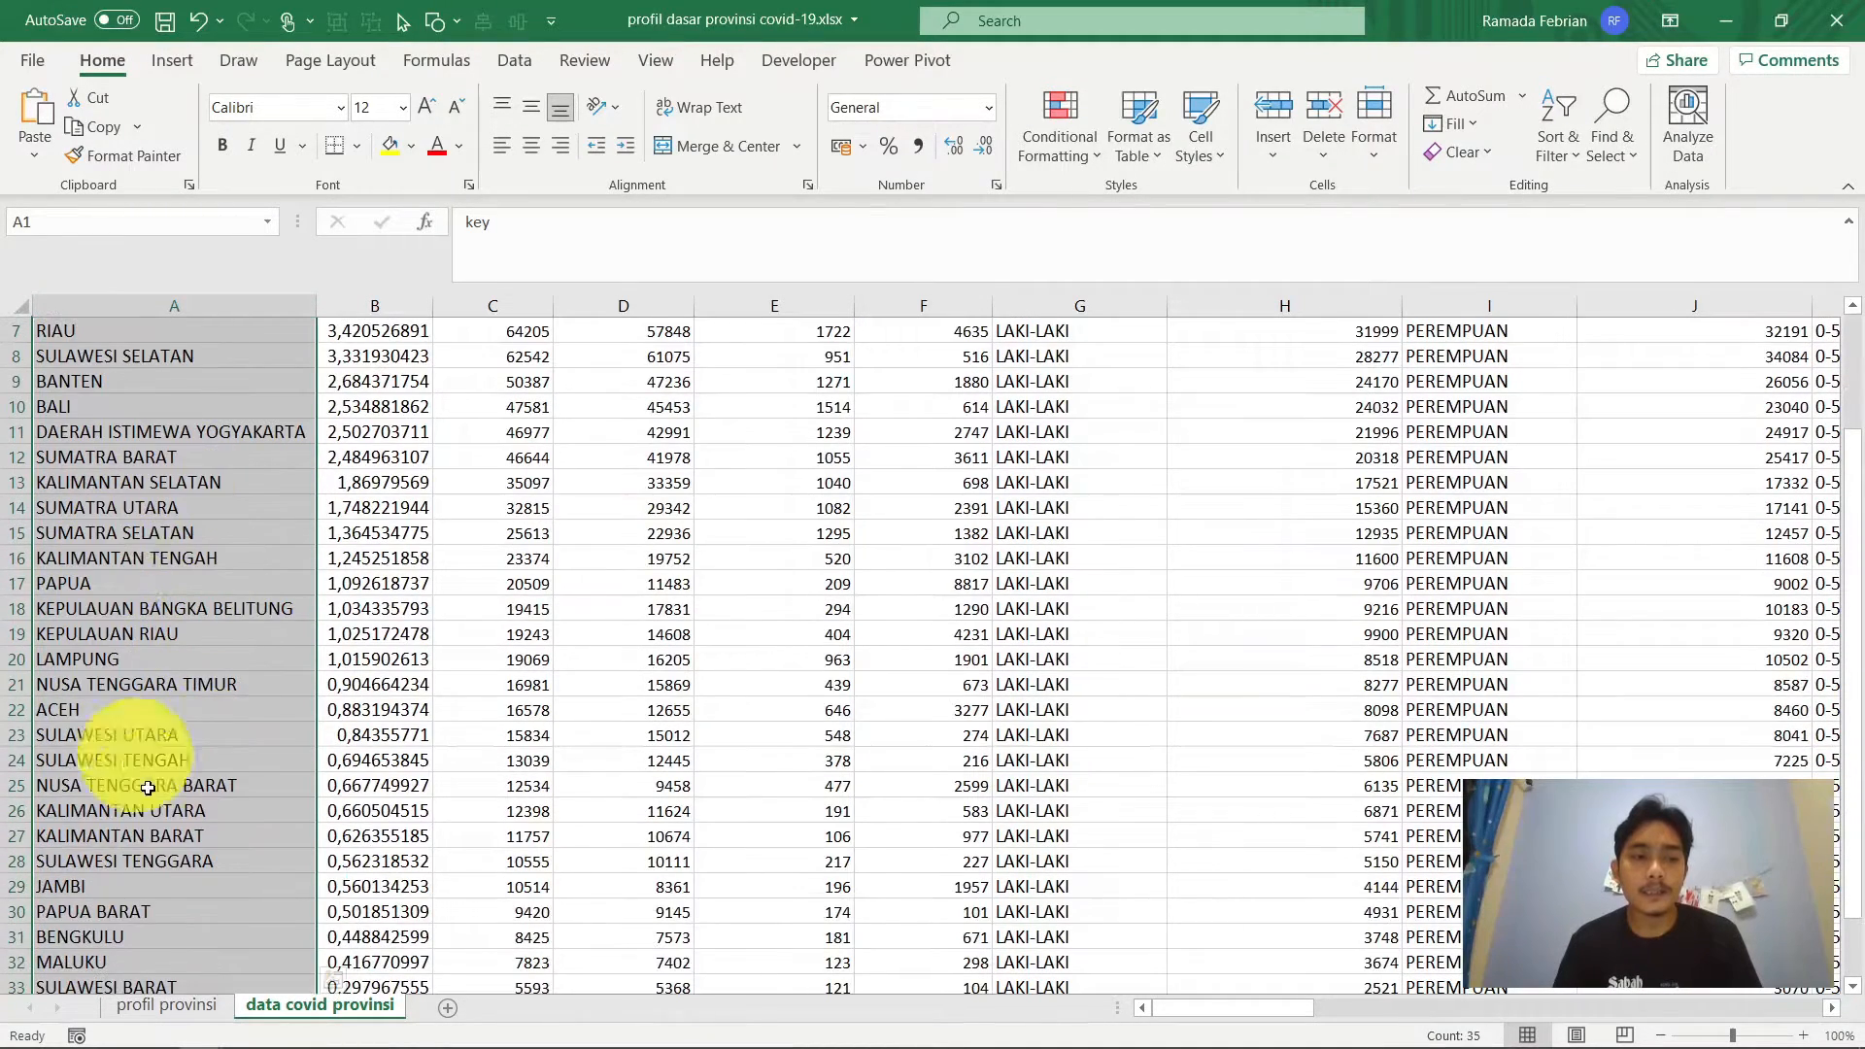
click(167, 710)
scroll(193, 523, up, 2)
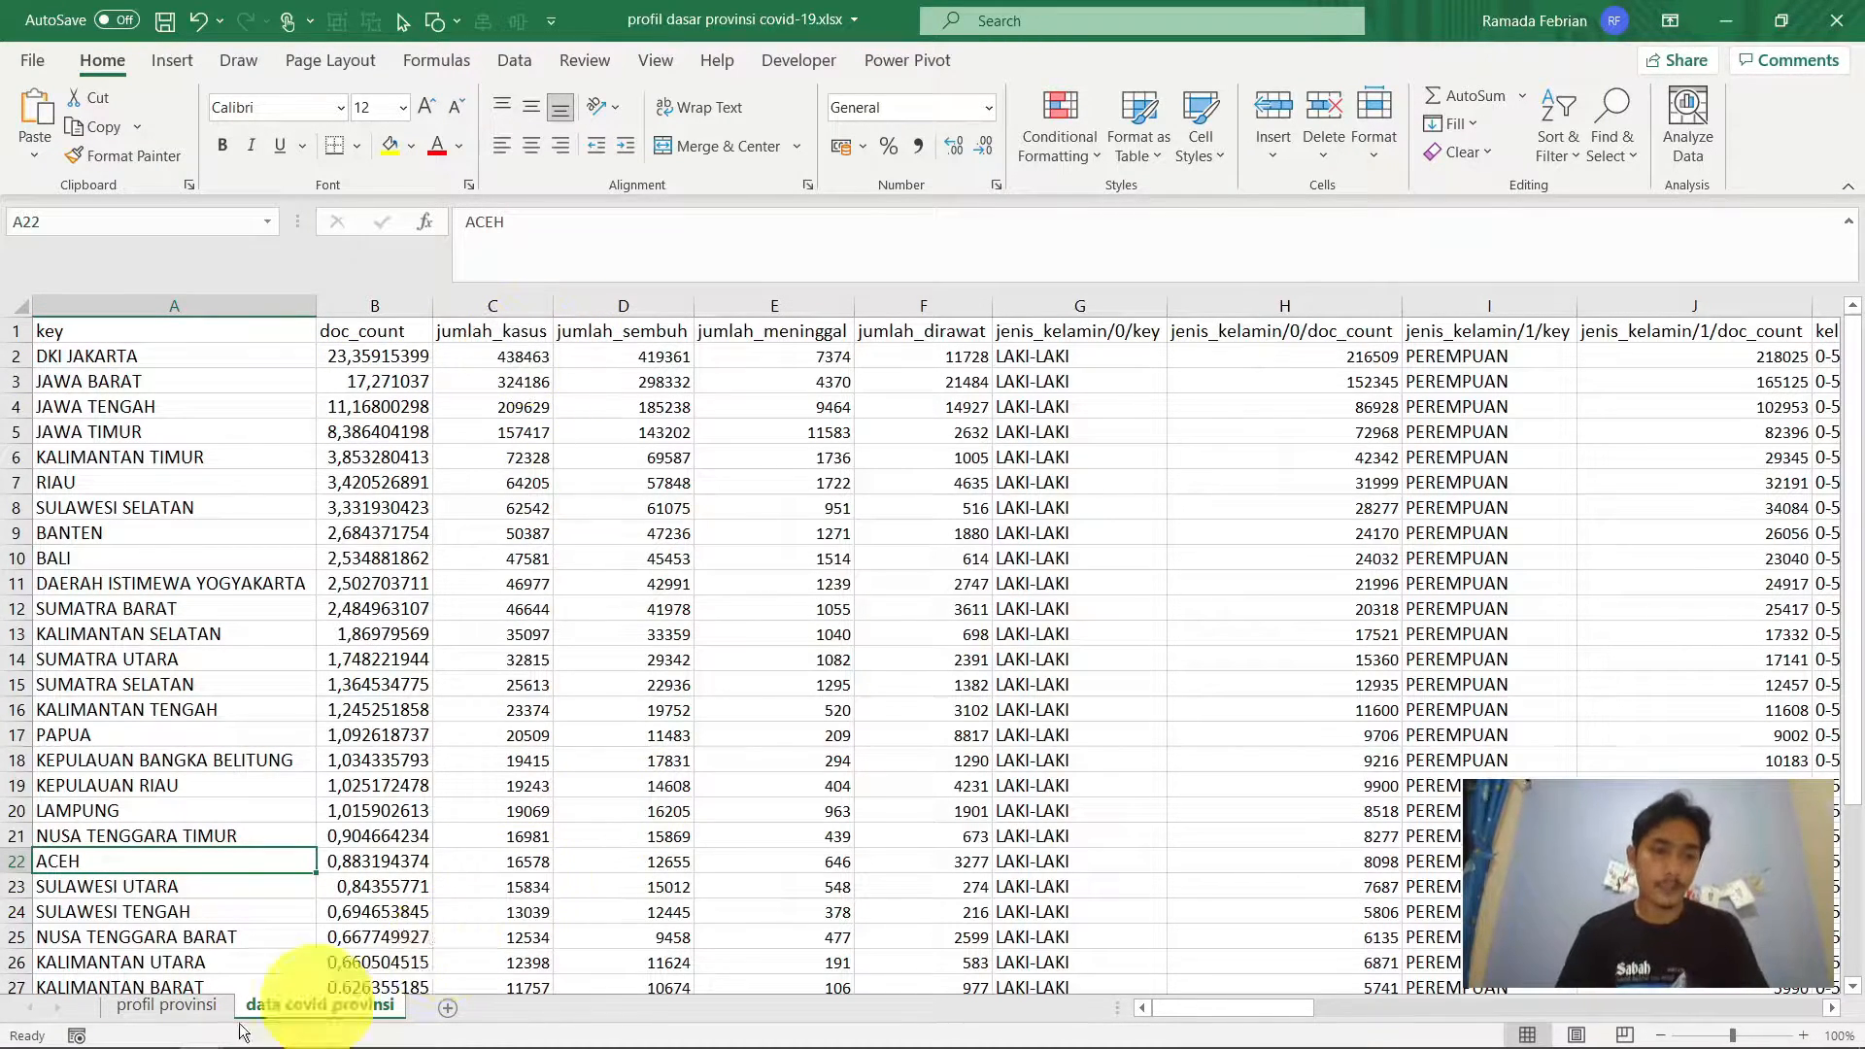
Insert a blank column before key in the data covid provinsi sheet and move the jumlah_kasus column into it
click(190, 1011)
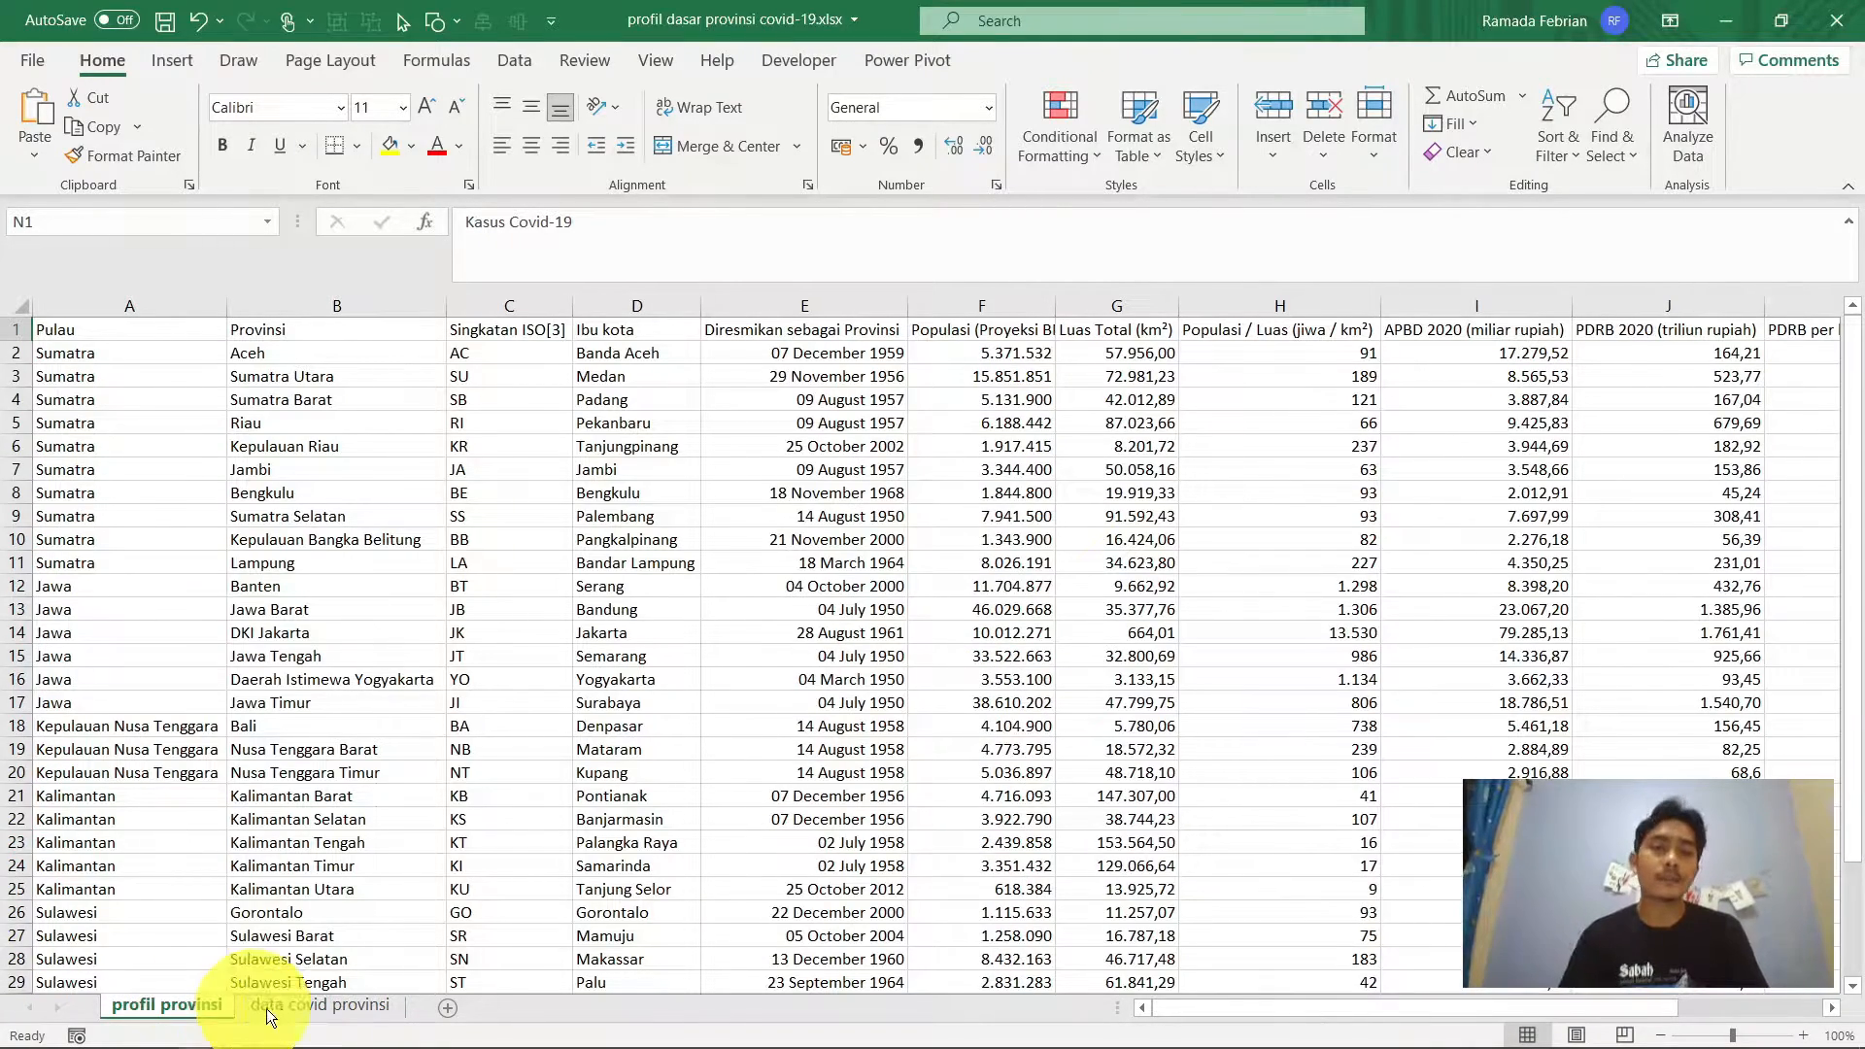
click(294, 1011)
key(ctrl+Home)
key(Right)
key(Right)
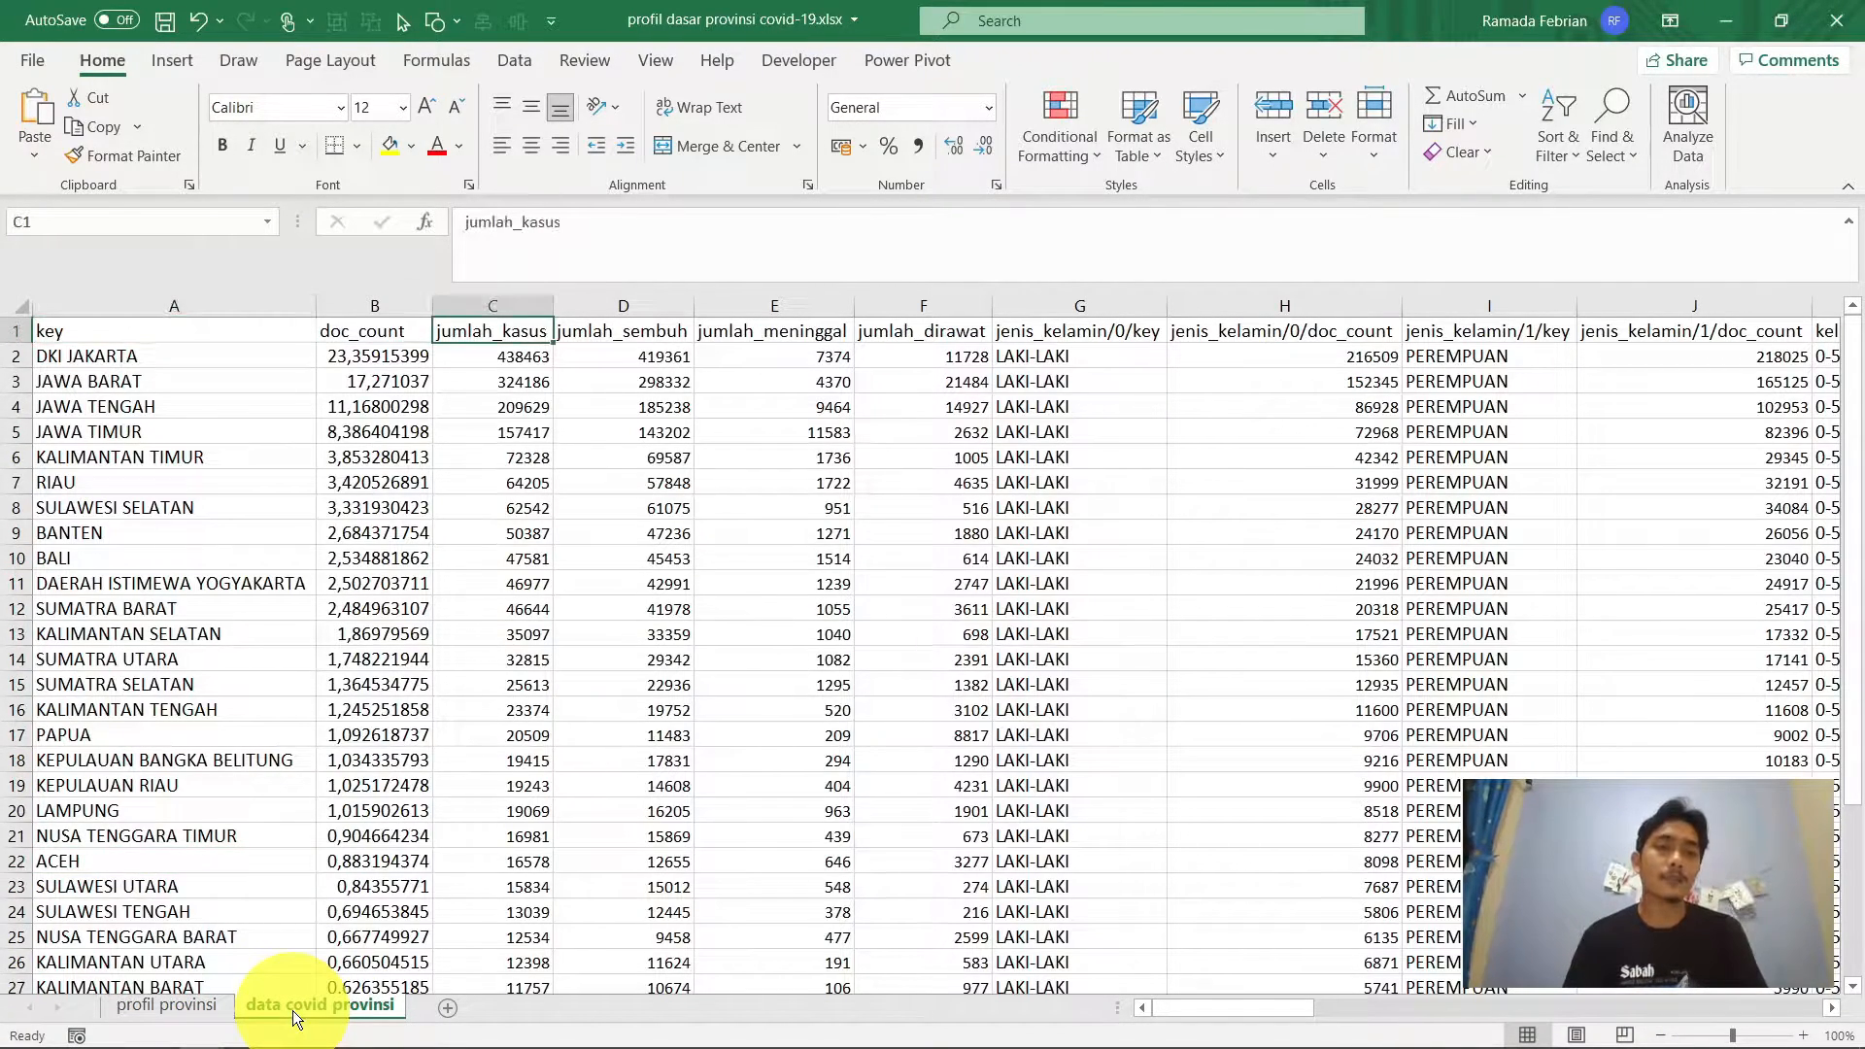
click(208, 307)
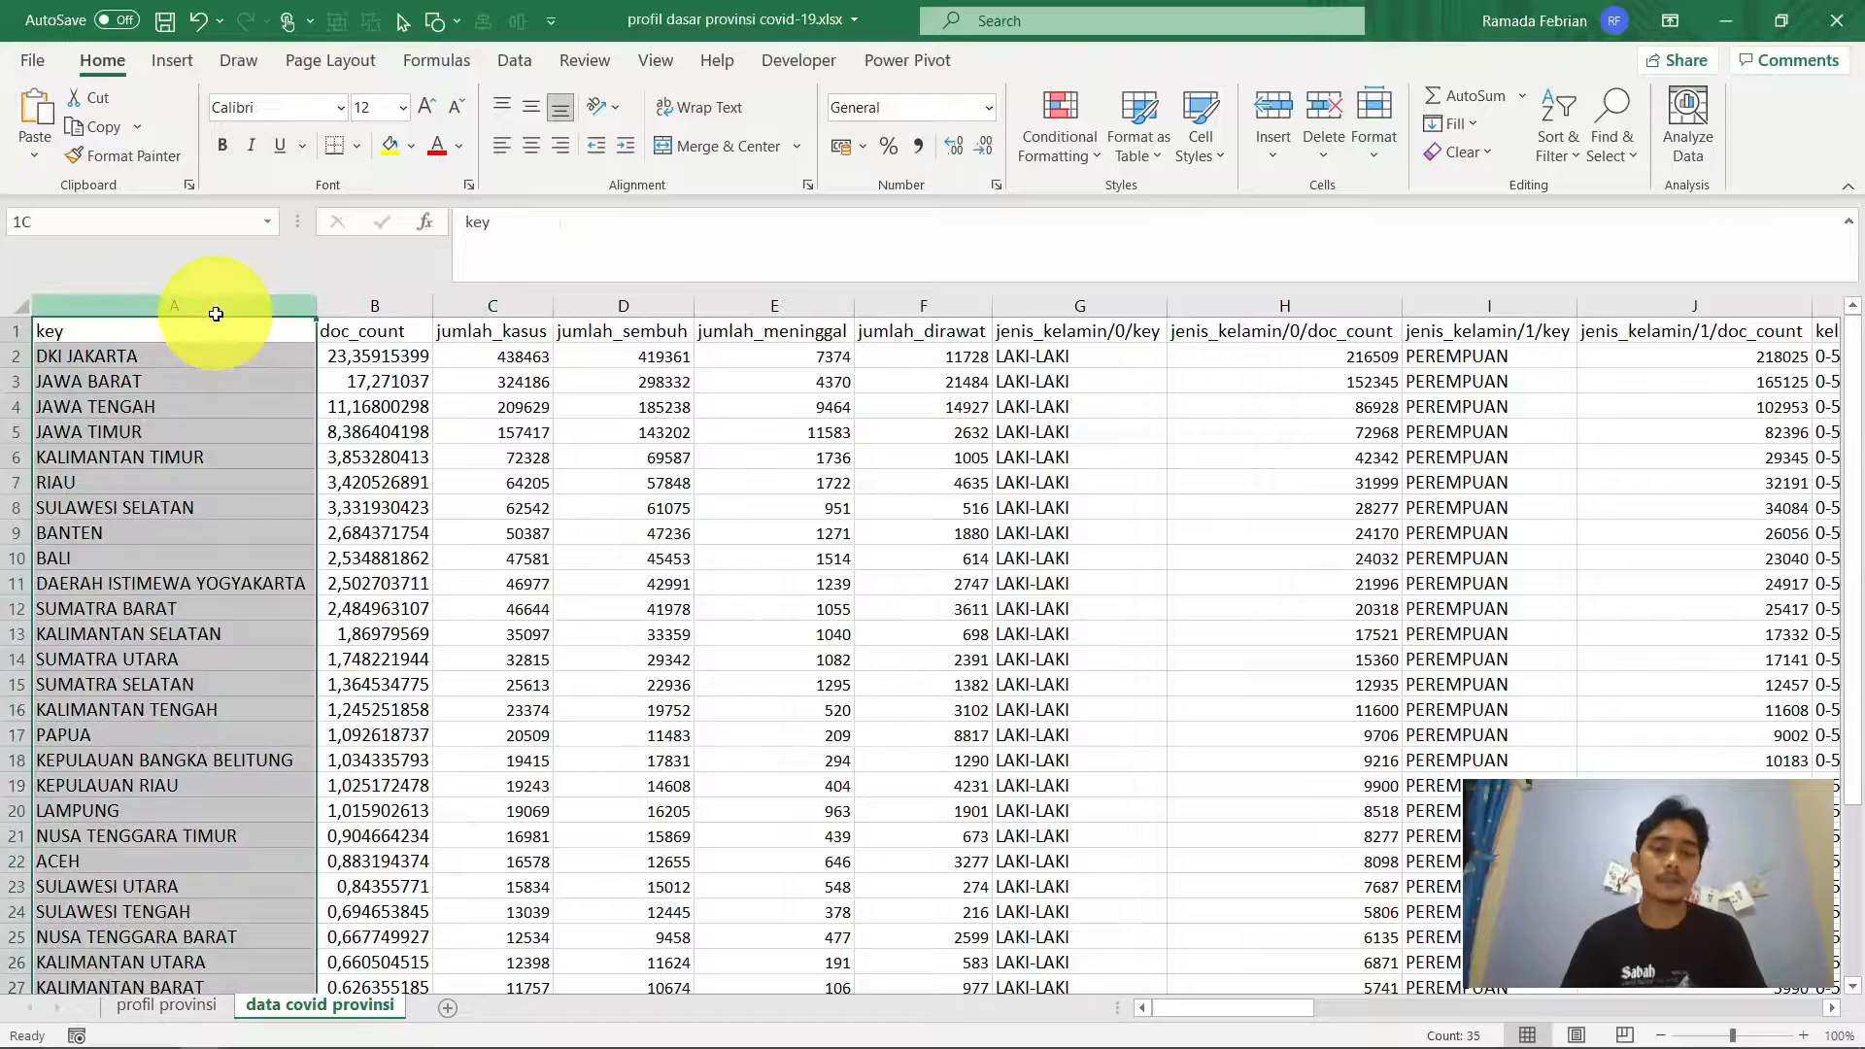
key(ctrl+shift+equal)
key(Right)
key(ctrl+shift+Down)
key(ctrl+c)
scroll(215, 309, up, 3)
key(ctrl+Home)
key(ctrl+v)
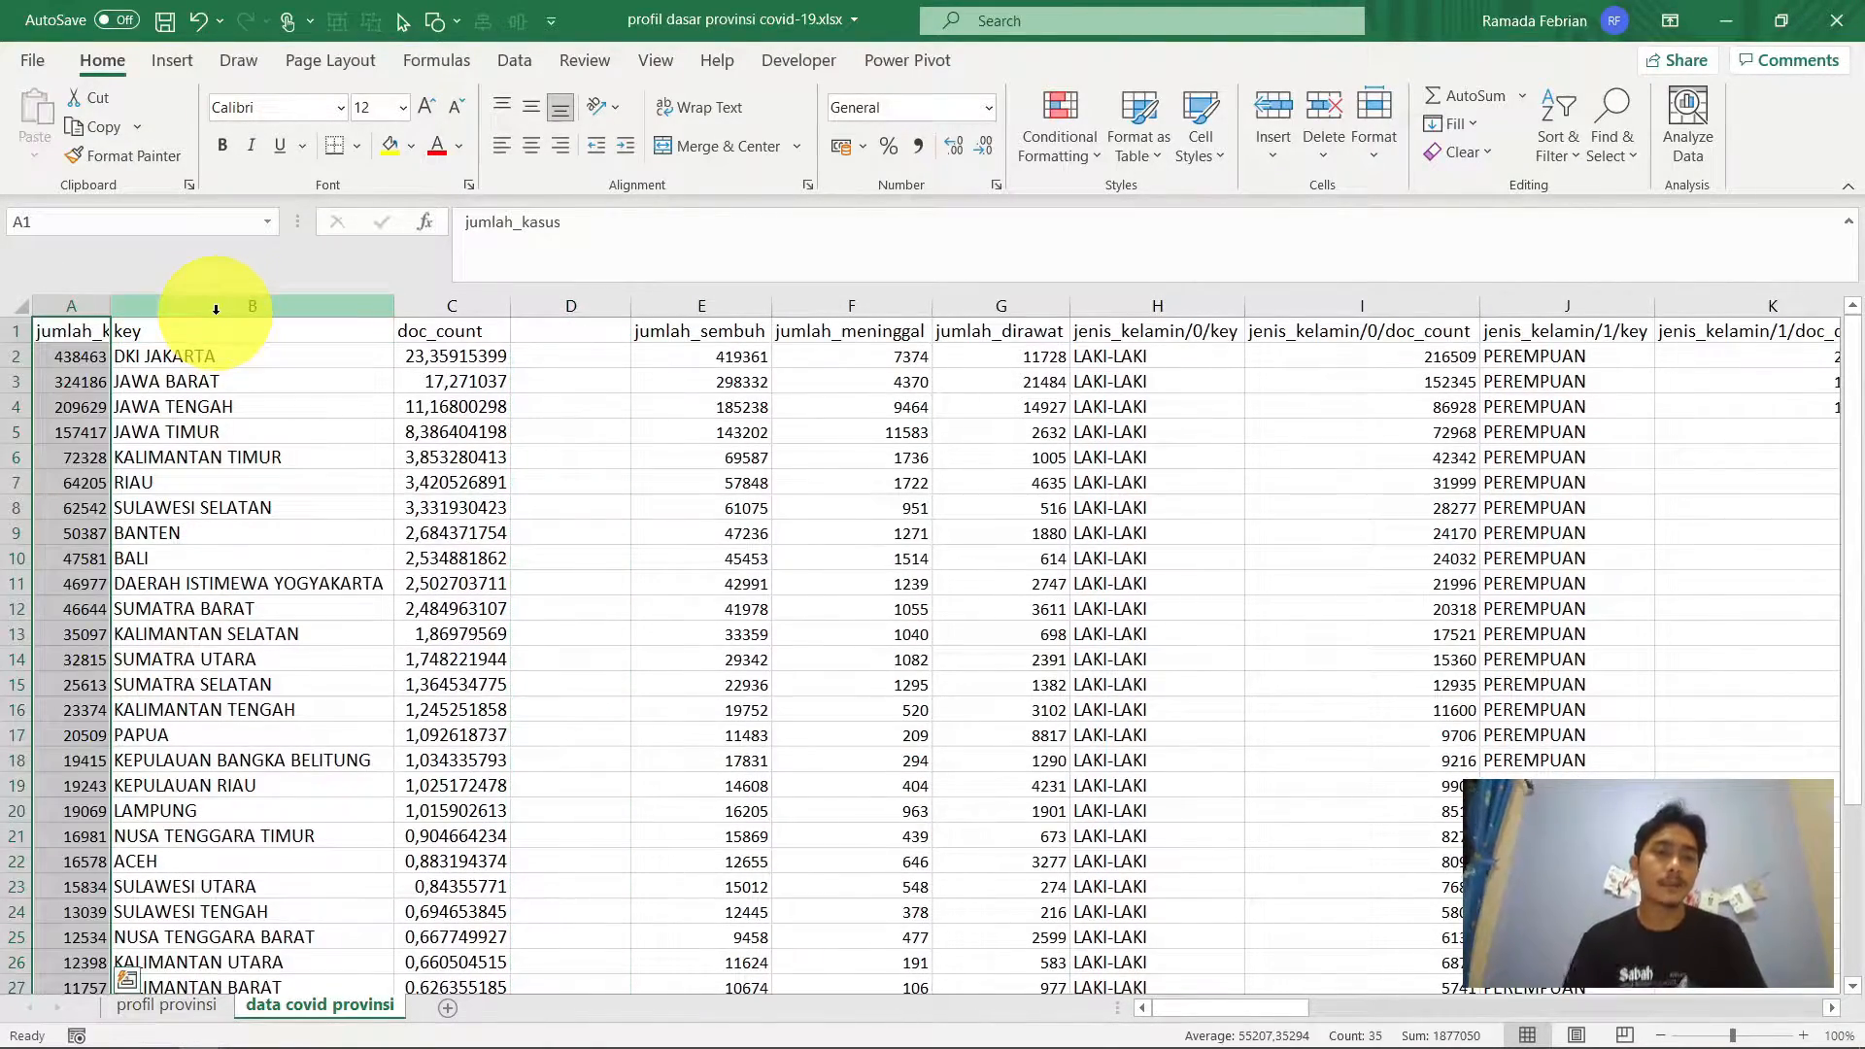
Change the table array of the VLOOKUP formula in N2 of profil provinsi to 'data covid provinsi'!$A$1:$C$35
click(188, 1000)
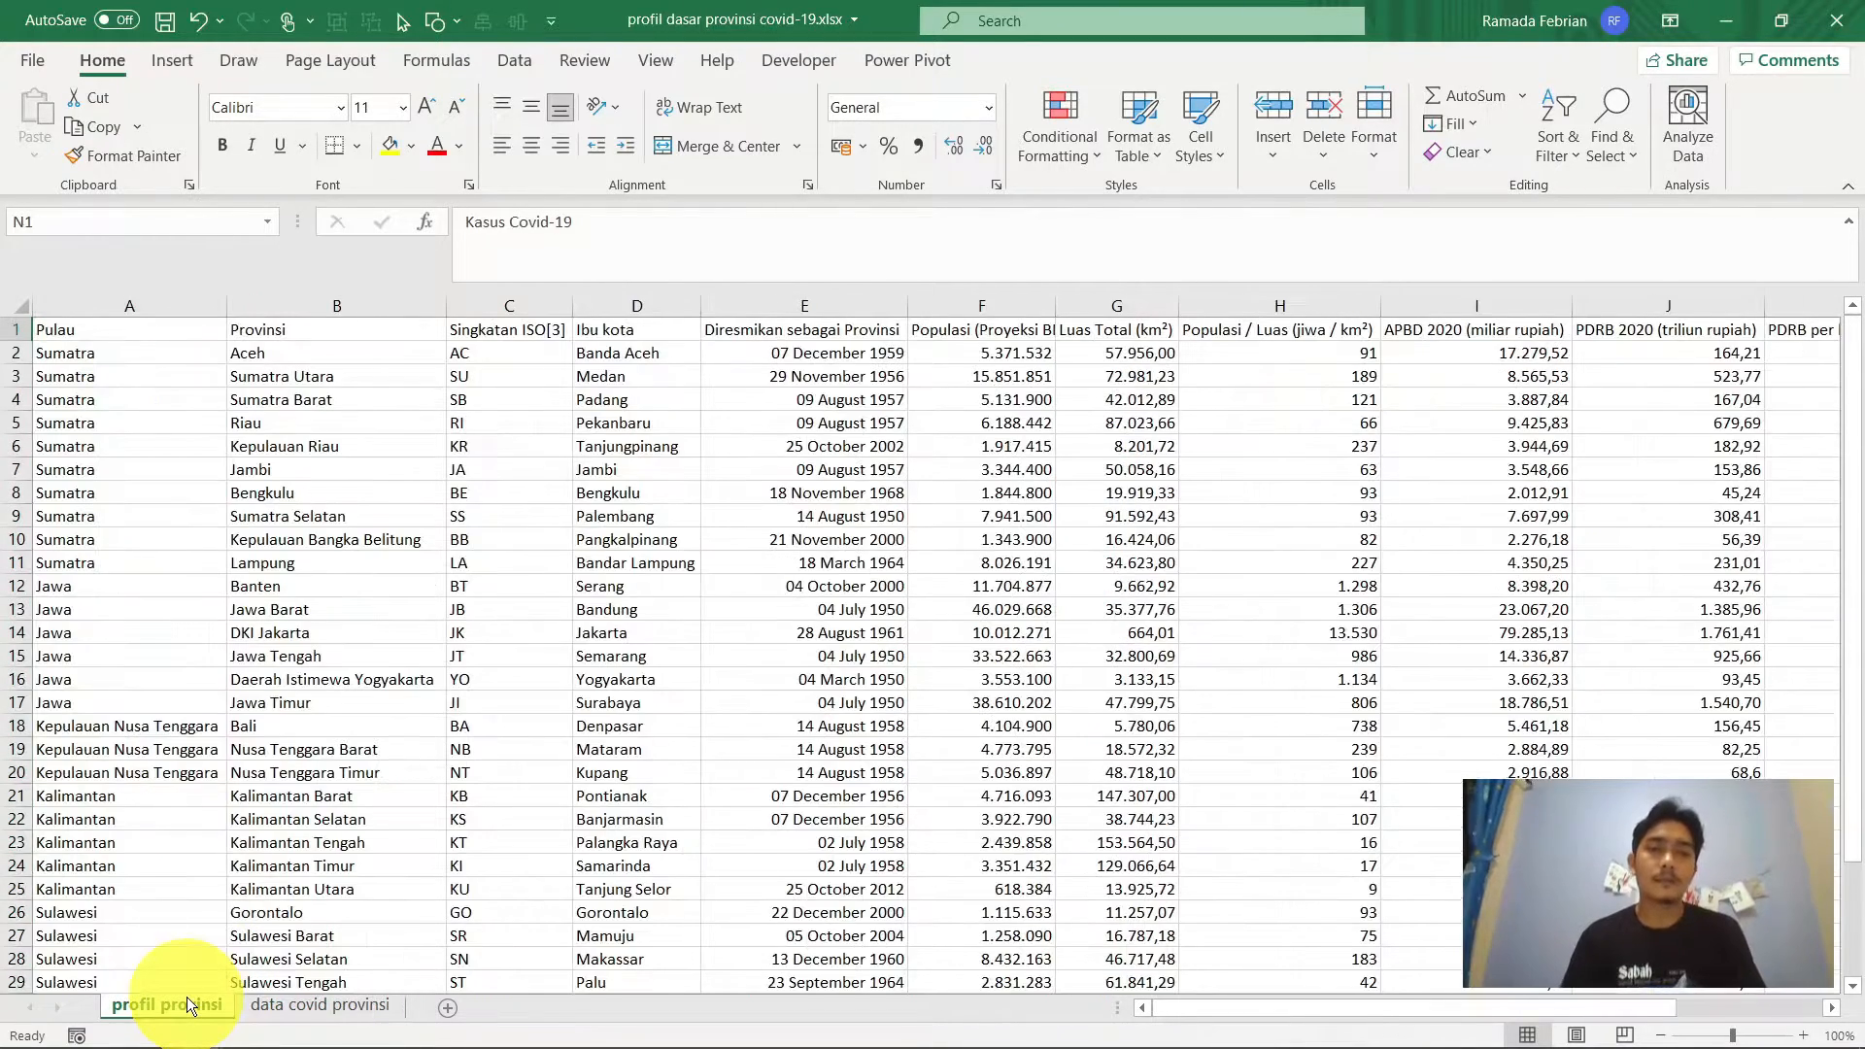
key(Right)
key(Right)
key(Left)
key(Left)
key(Down)
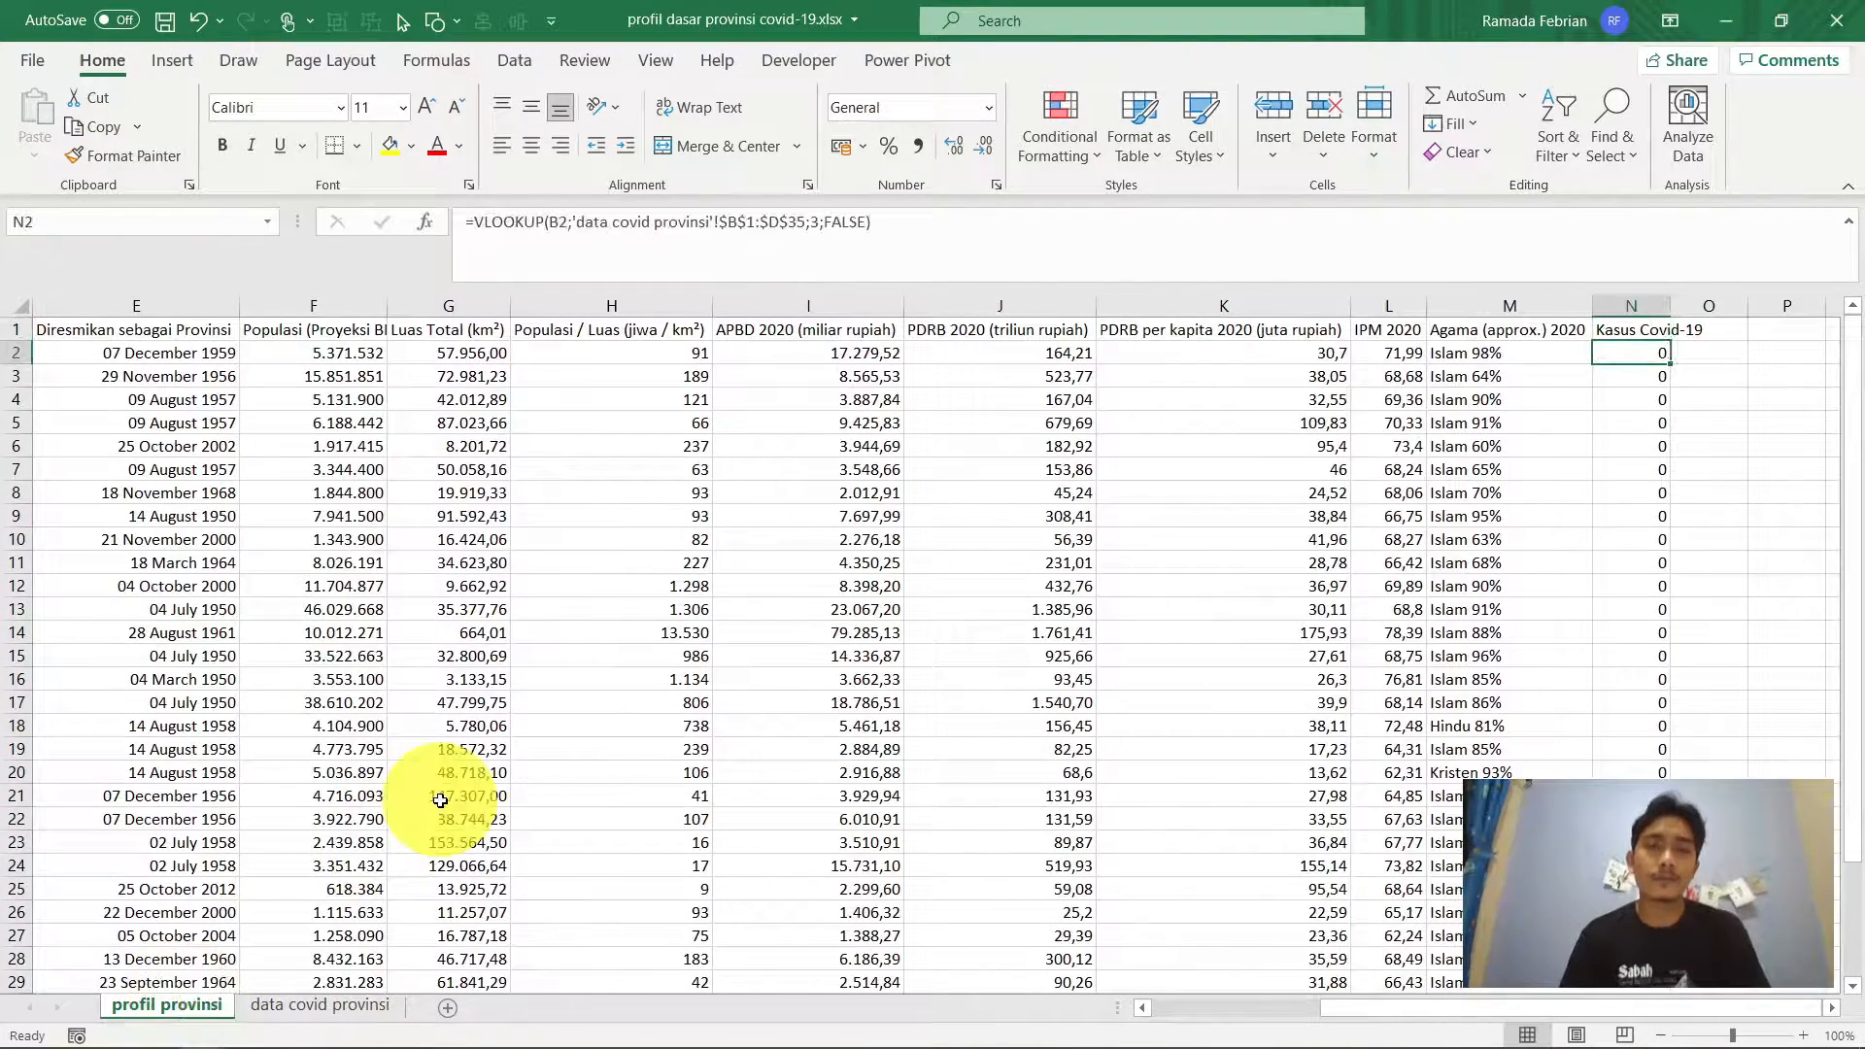
click(799, 255)
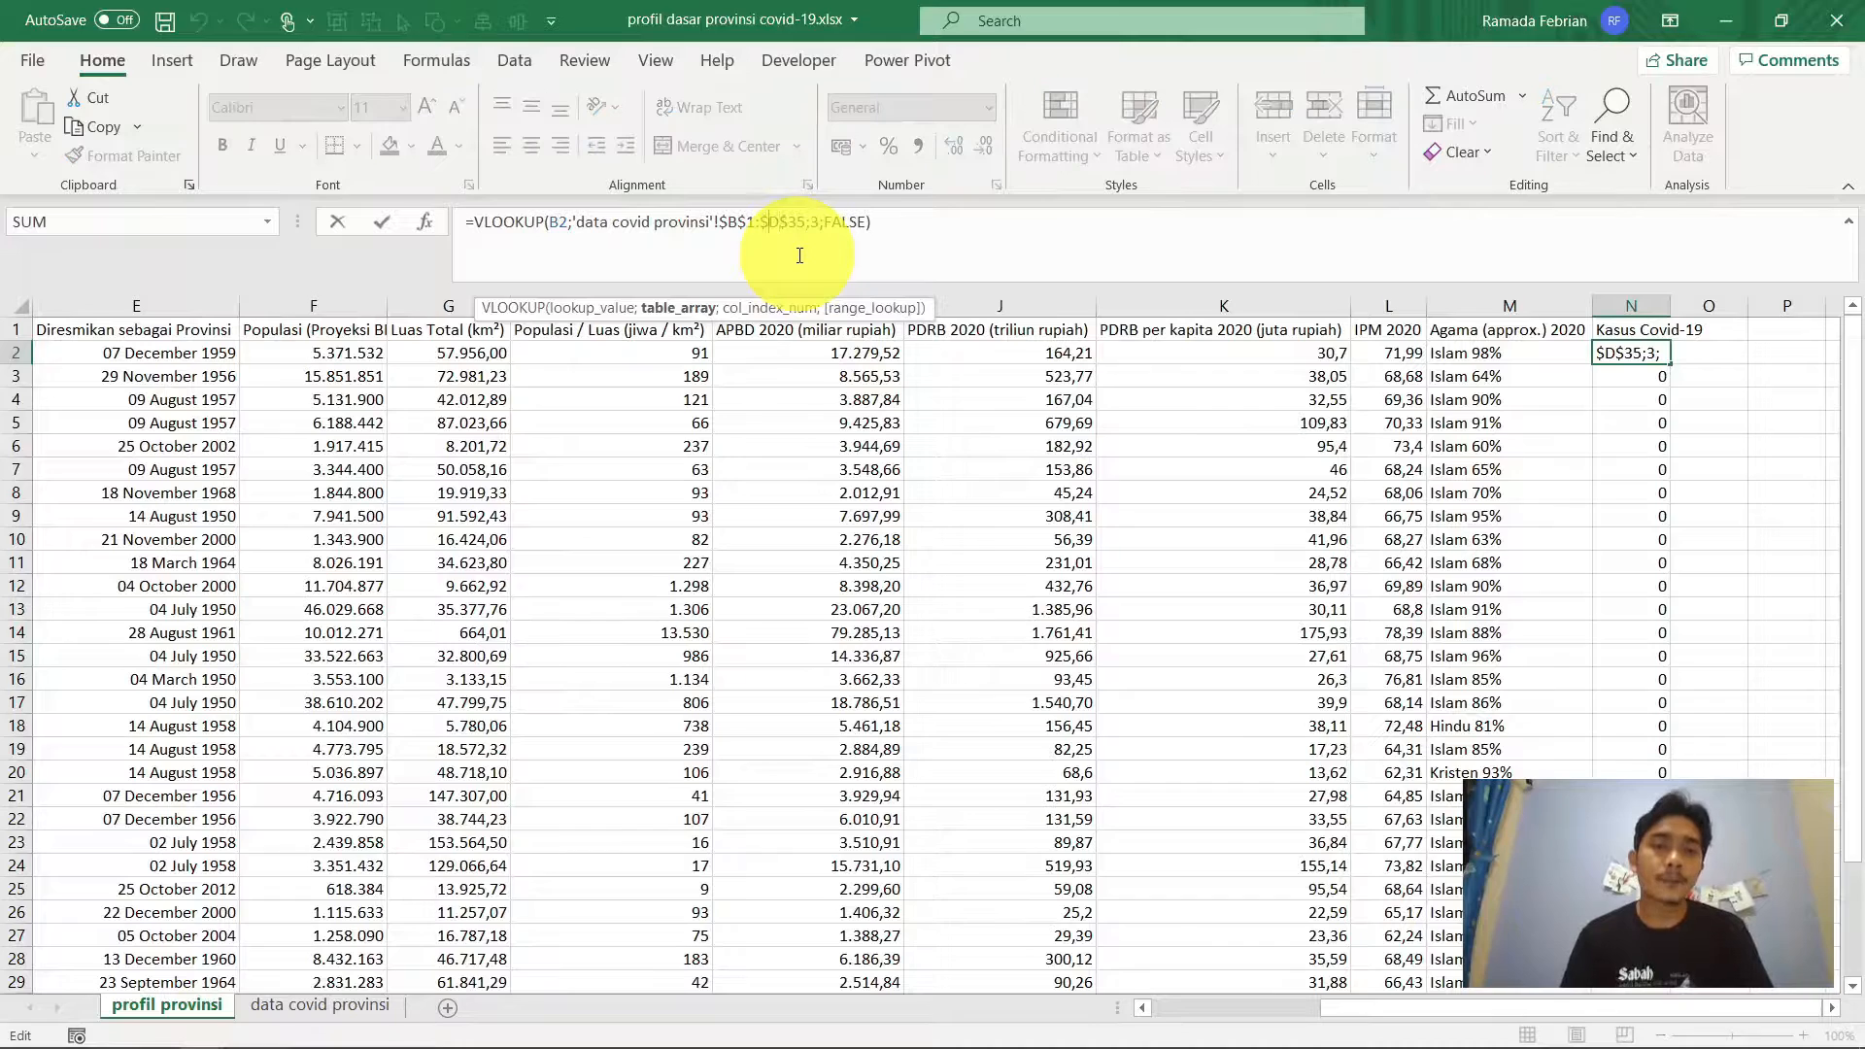
key(BackSpace)
text(A)
key(Right)
key(Right)
key(Right)
key(Right)
key(Right)
key(BackSpace)
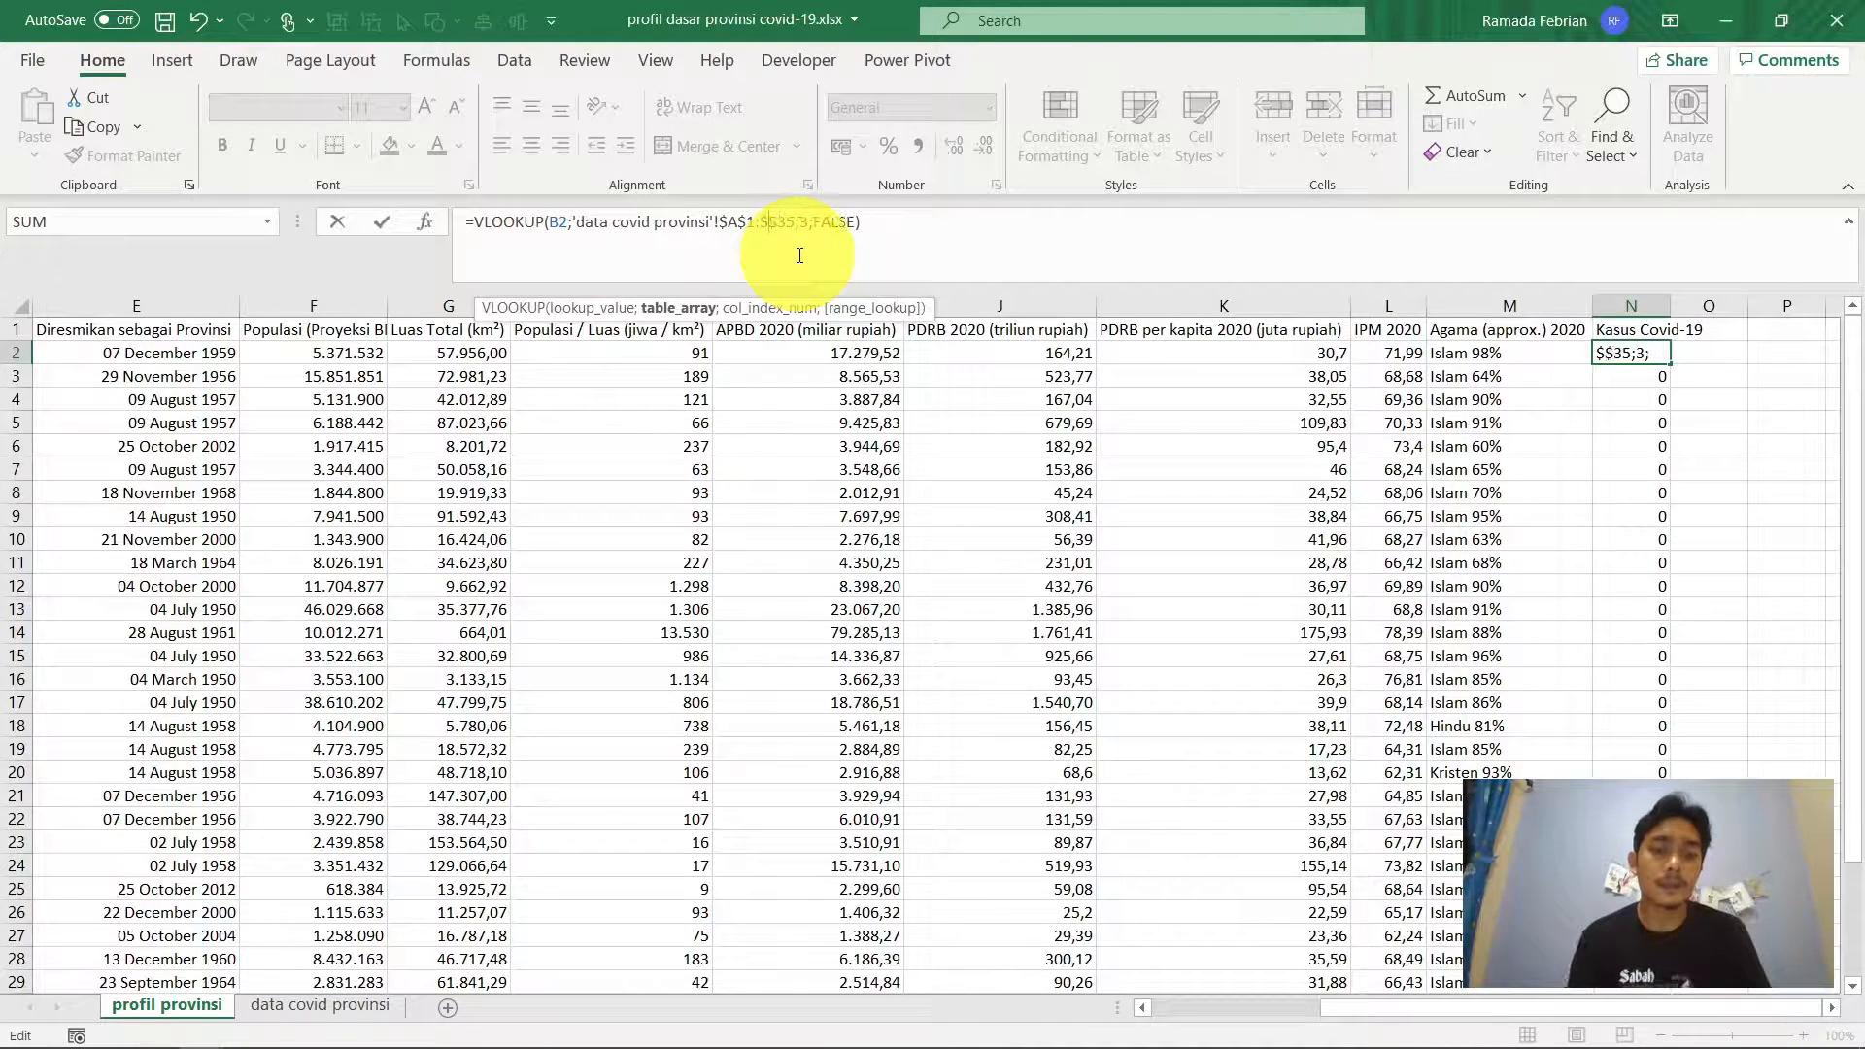
text(C)
key(Right)
key(Right)
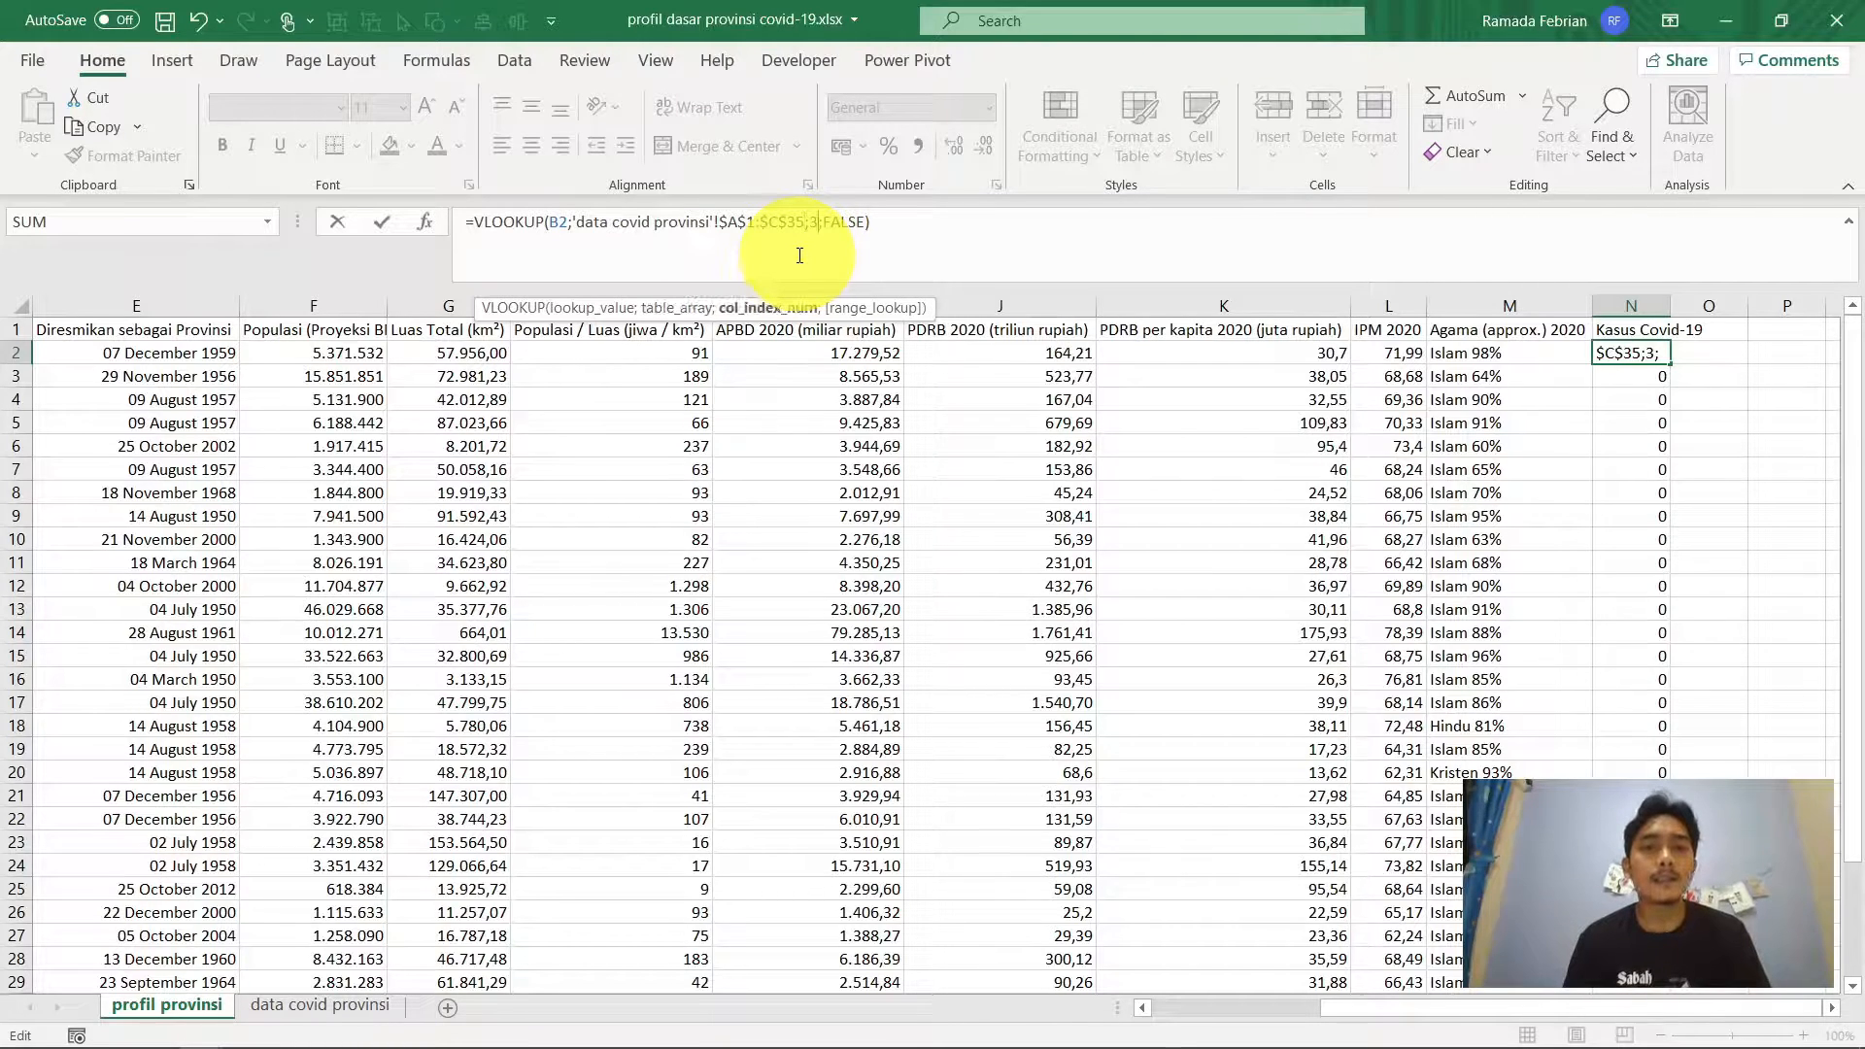
Set the column index of the N2 VLOOKUP to 1 and fill the formula down the Kasus Covid-19 column
key(BackSpace)
text(1)
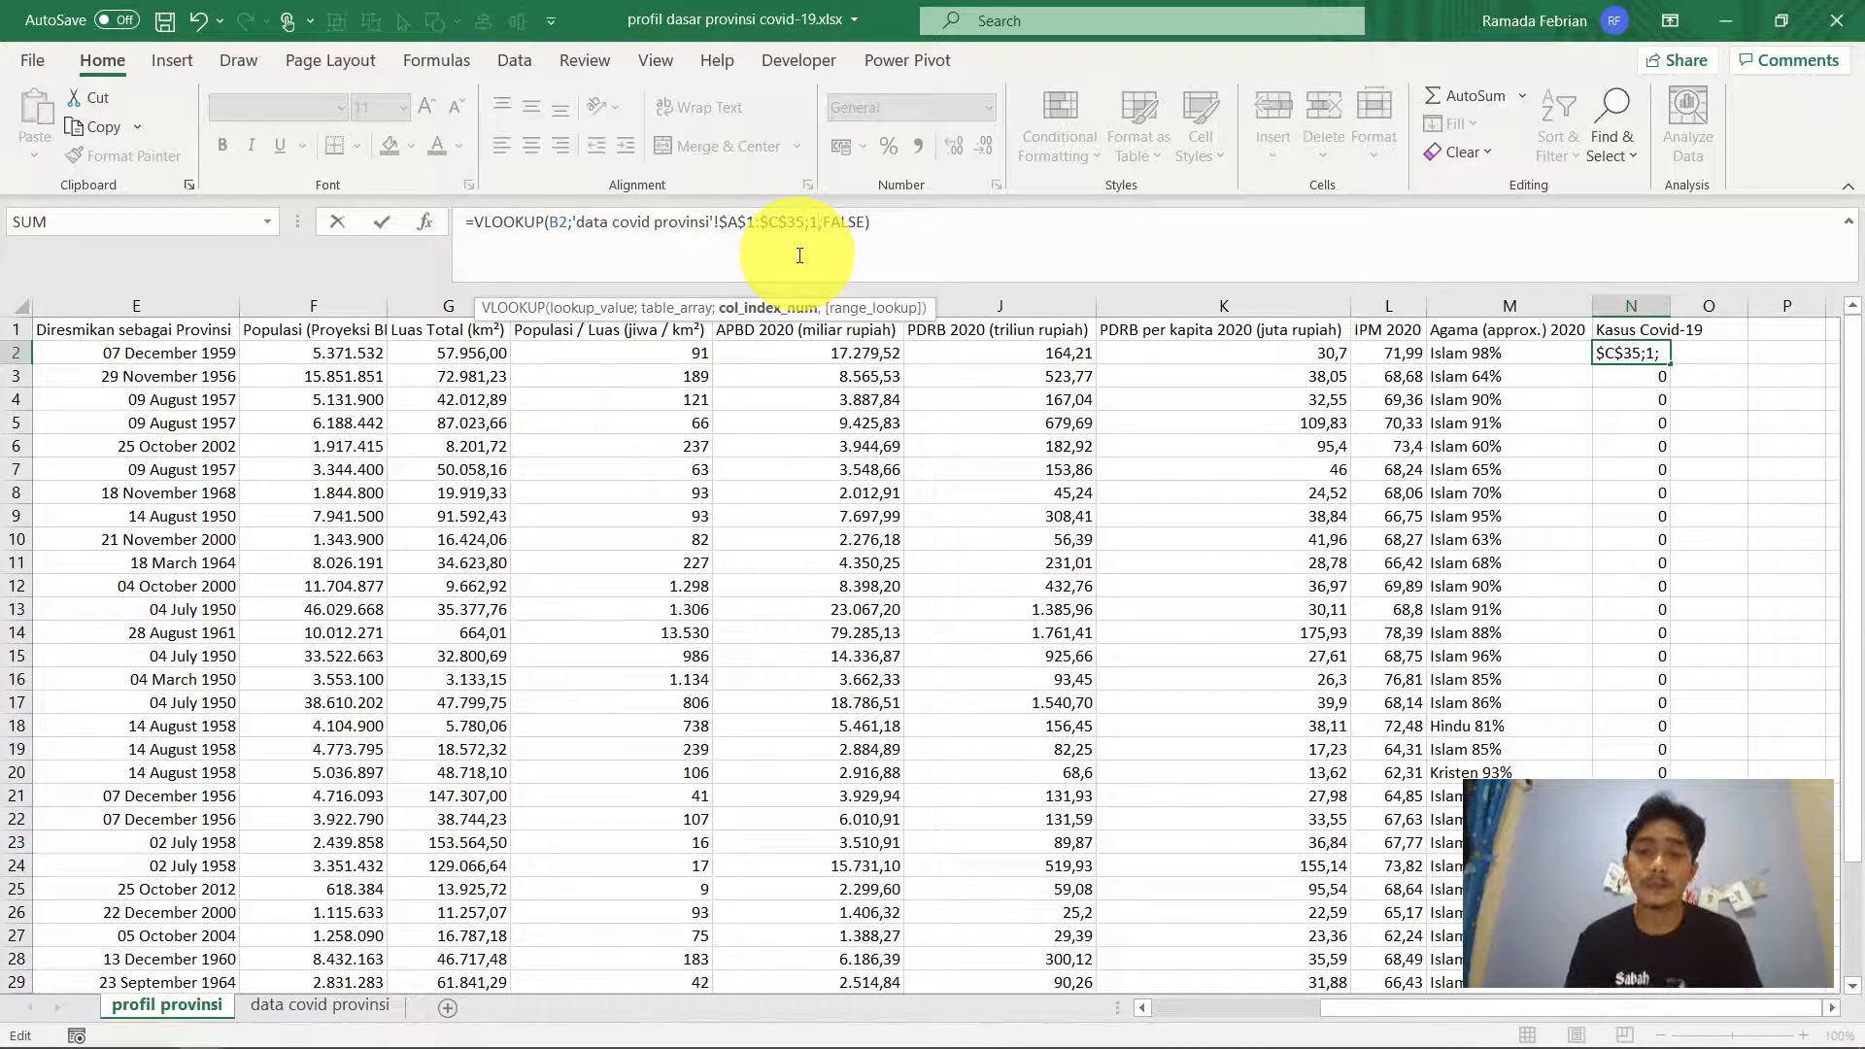
key(ctrl+Return)
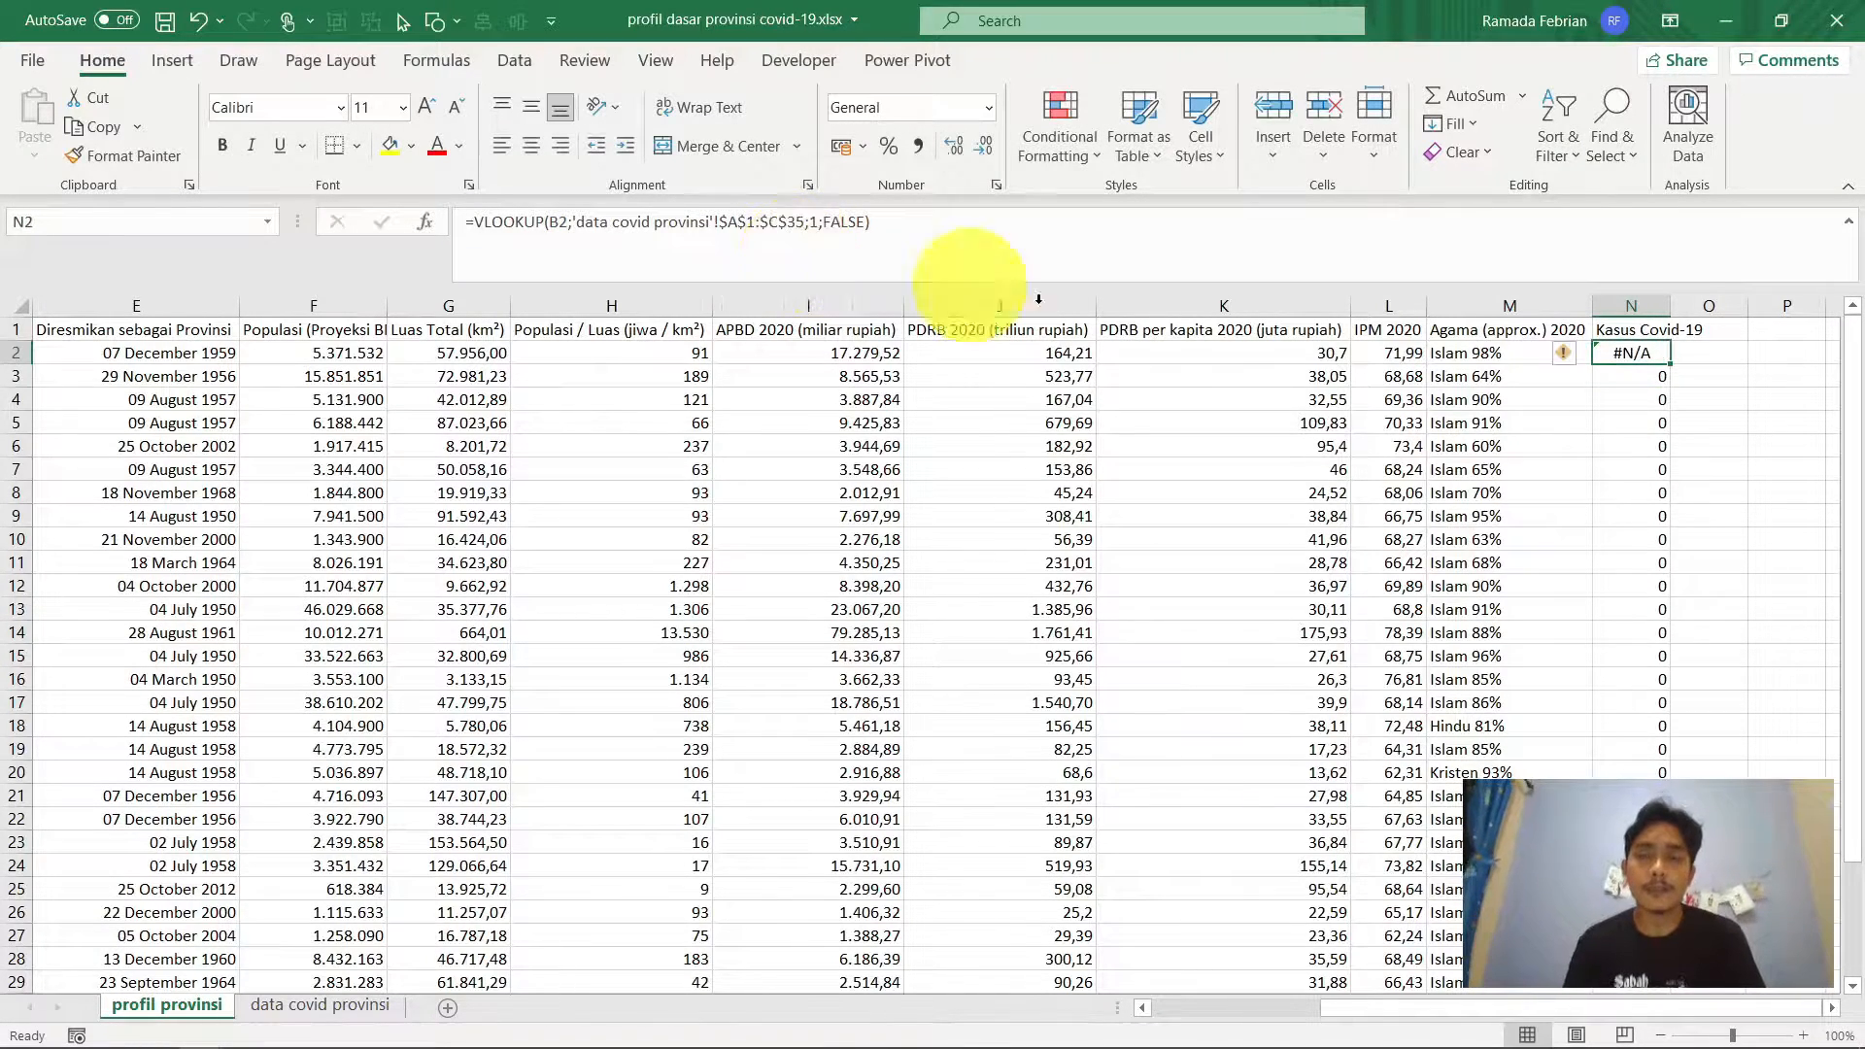
double_click(1670, 362)
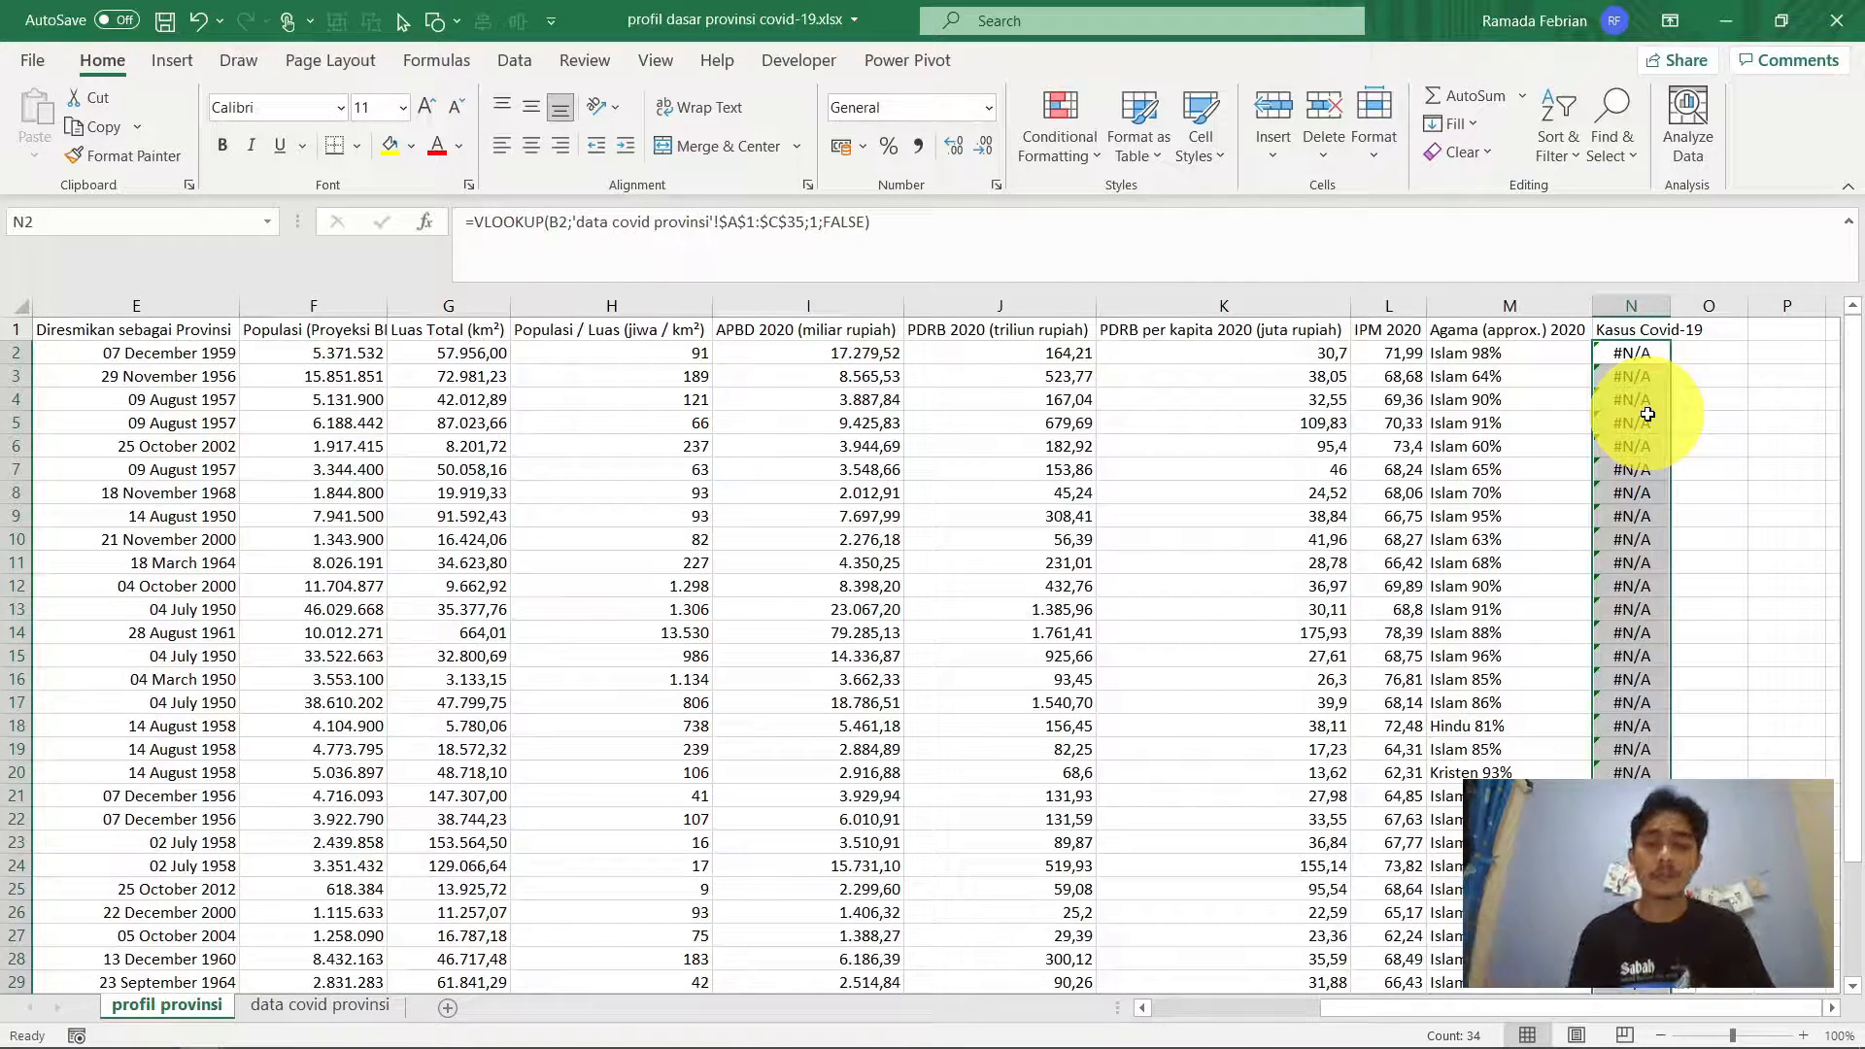
key(Up)
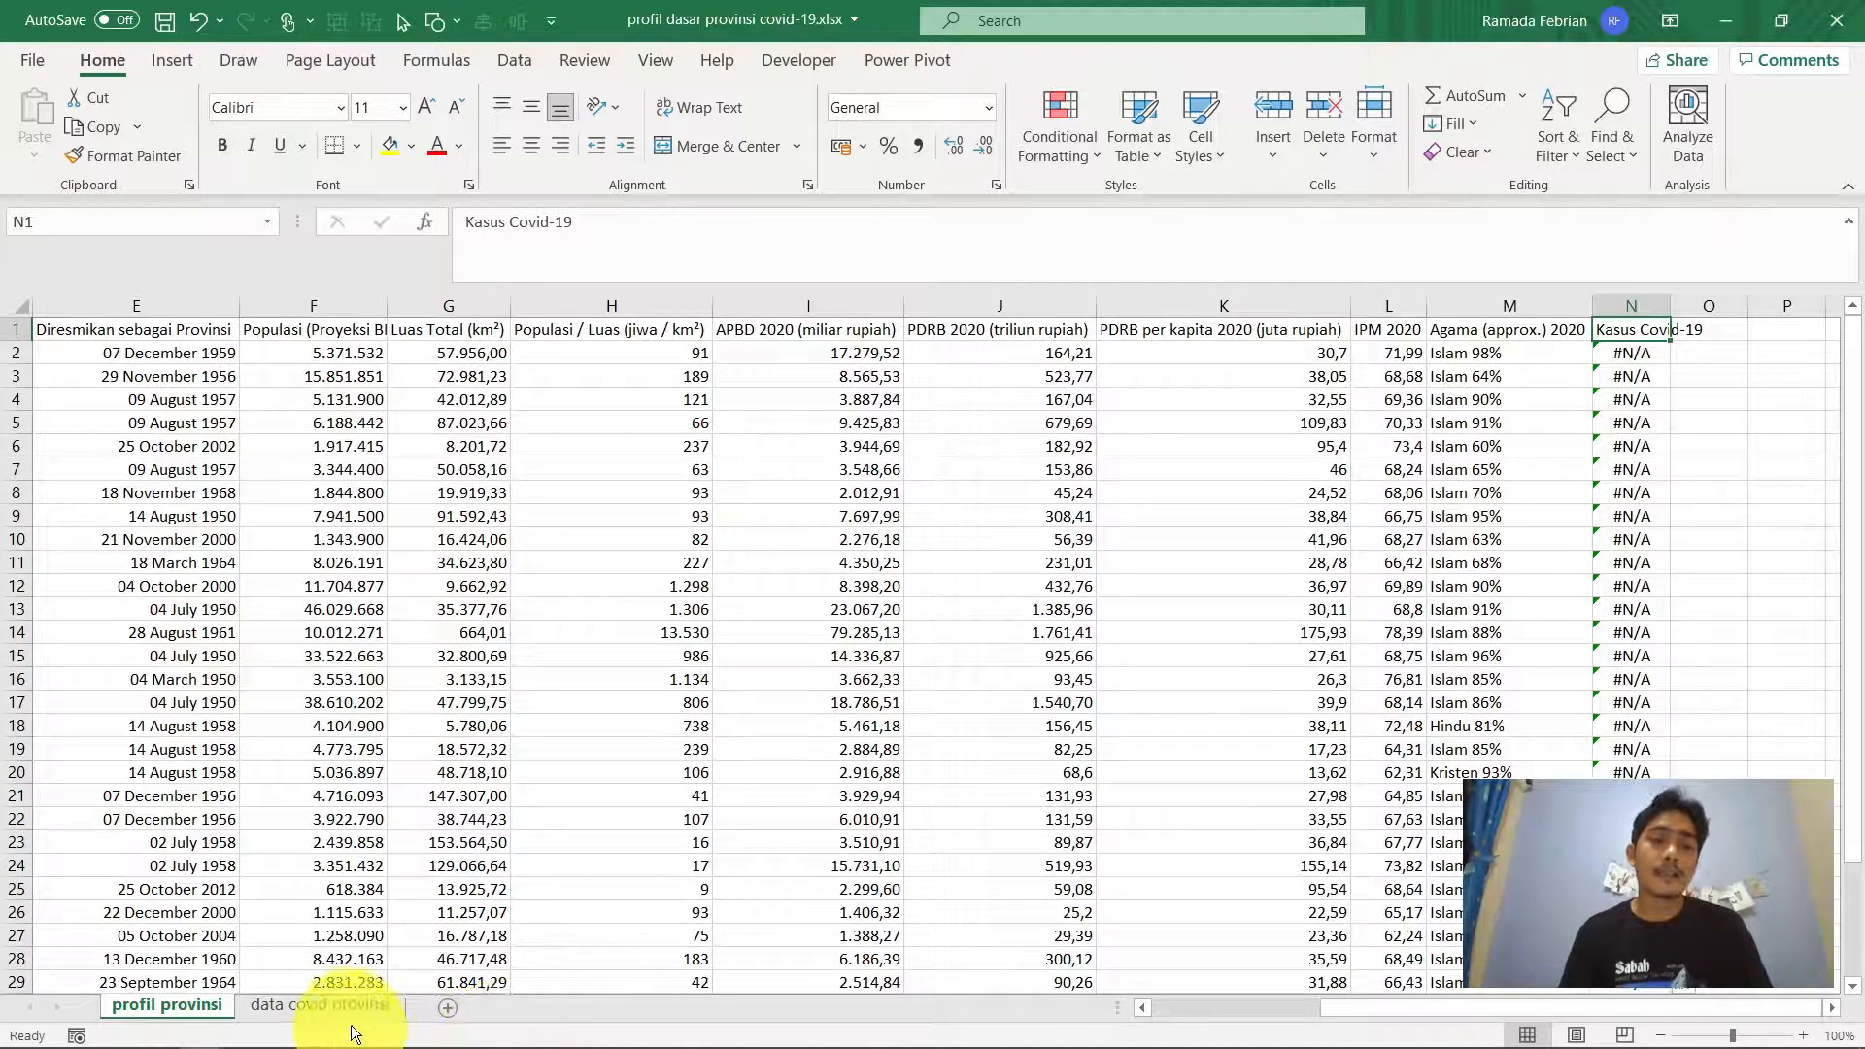
Examine the position of the key column relative to jumlah_kasus in the data covid provinsi sheet, down to row 35
click(320, 1005)
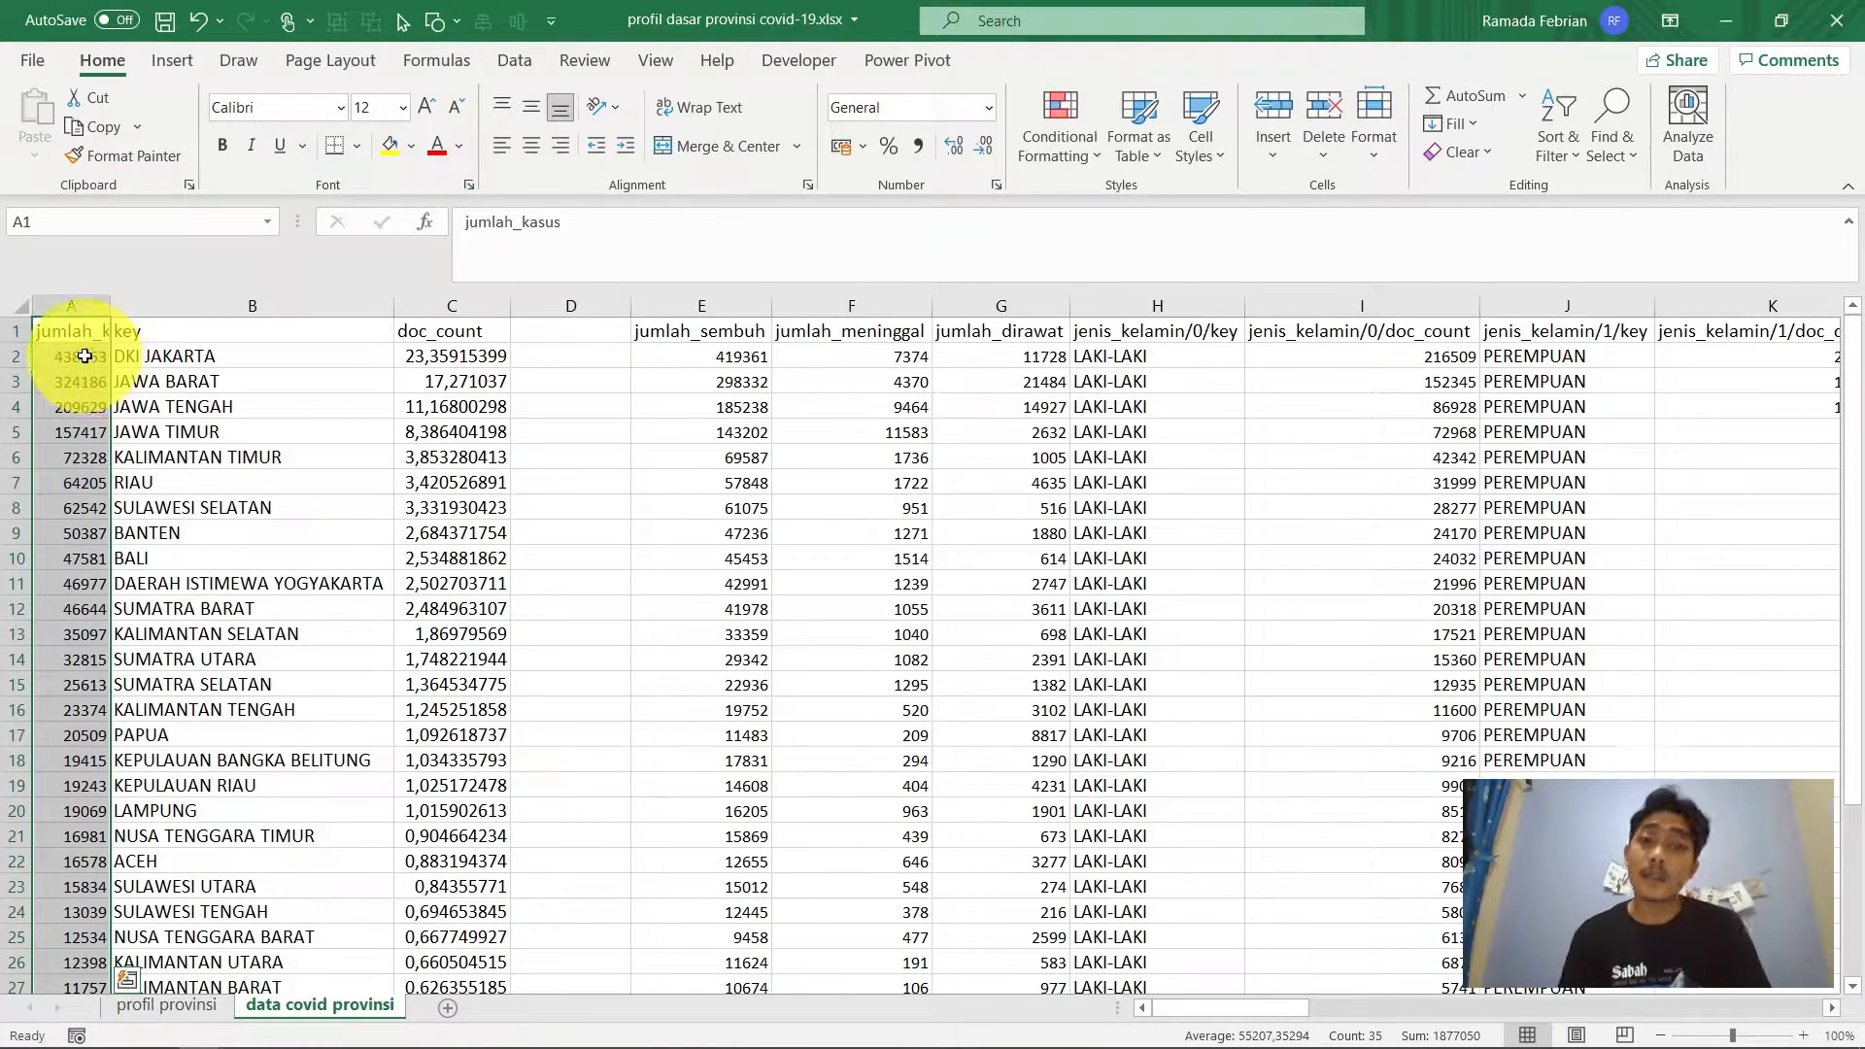
click(258, 404)
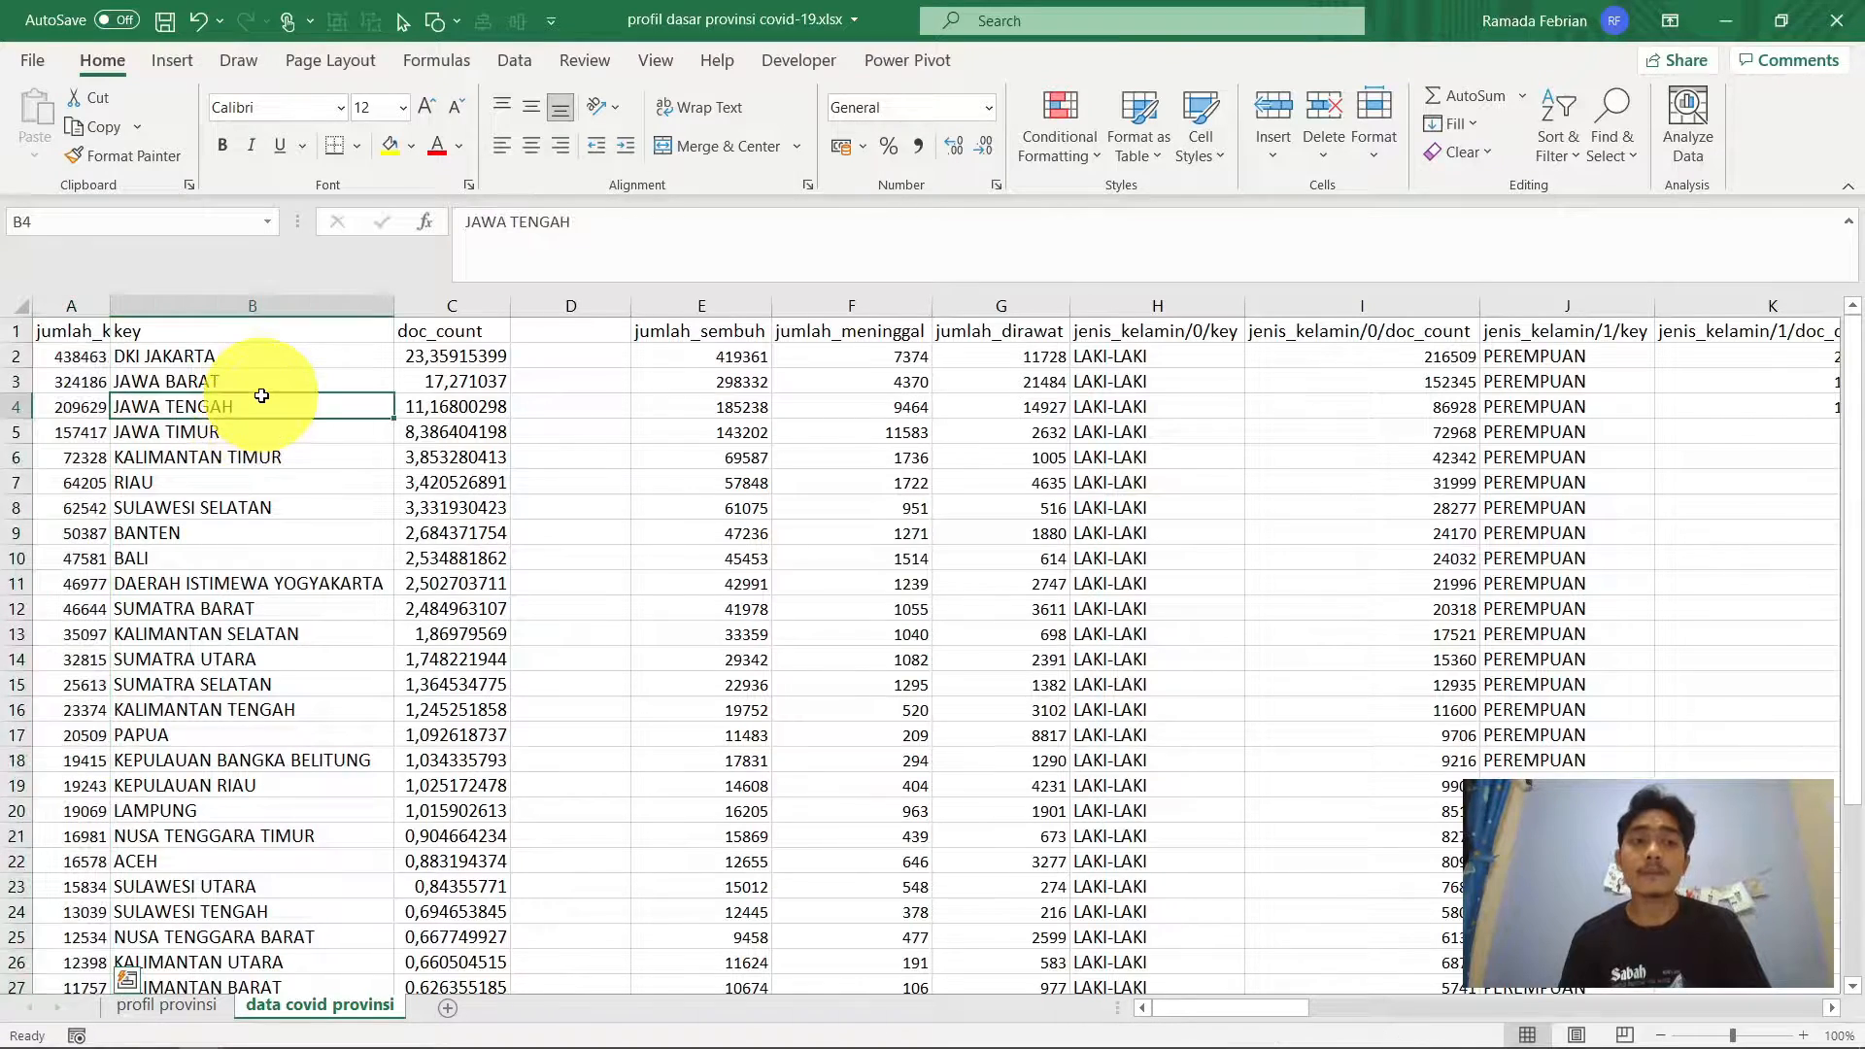
click(262, 607)
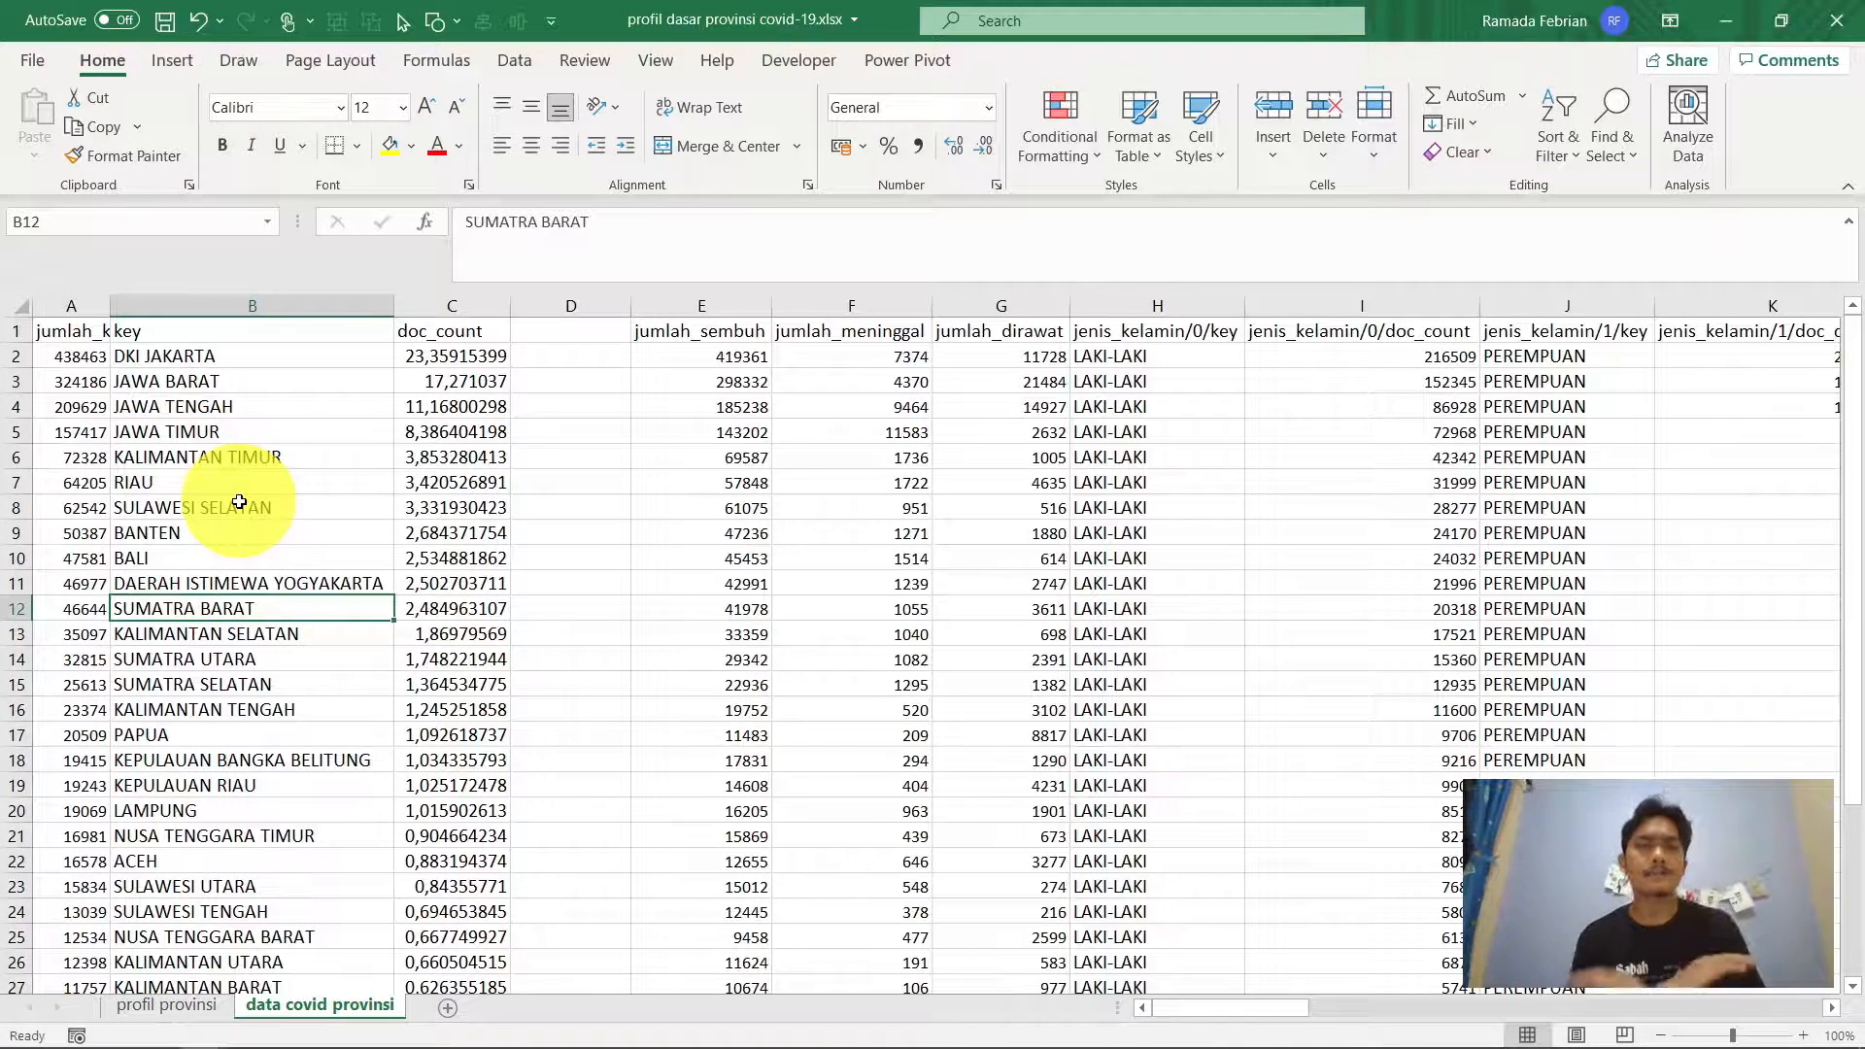
click(277, 483)
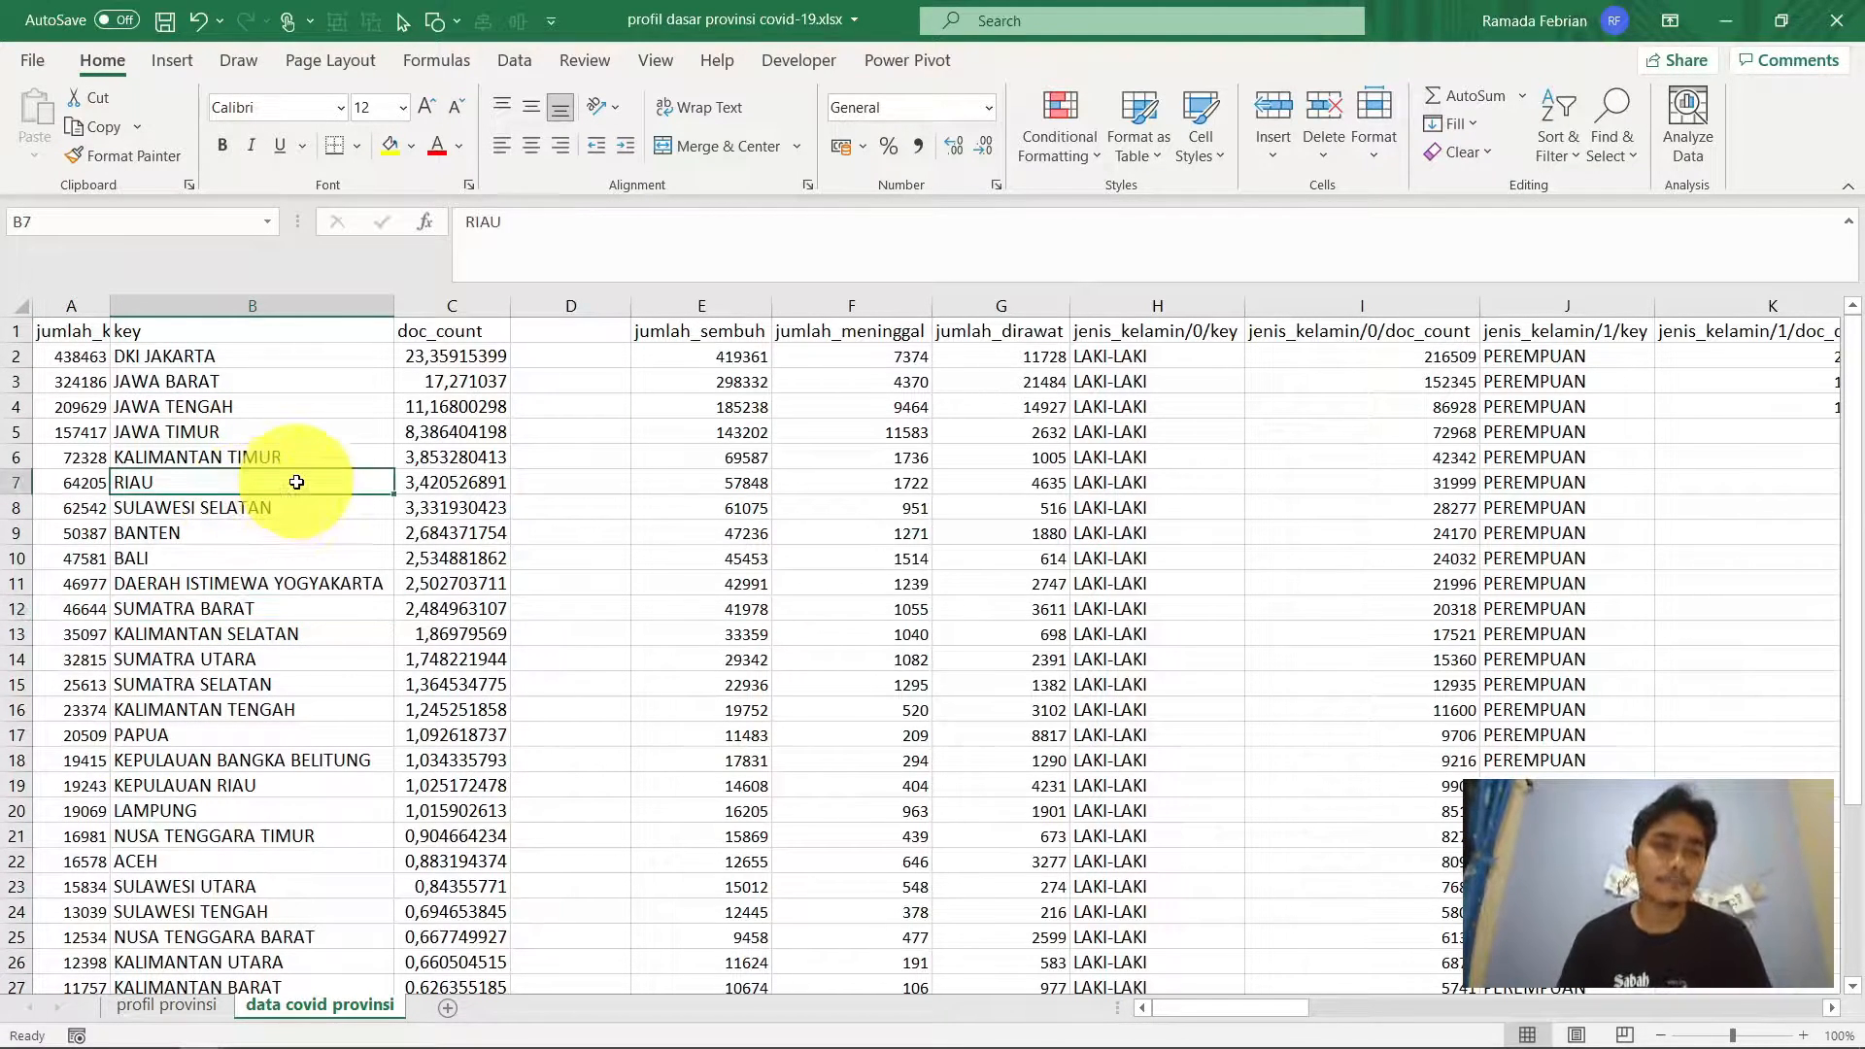
click(258, 356)
key(Up)
key(Left)
key(Right)
key(ctrl+shift+Down)
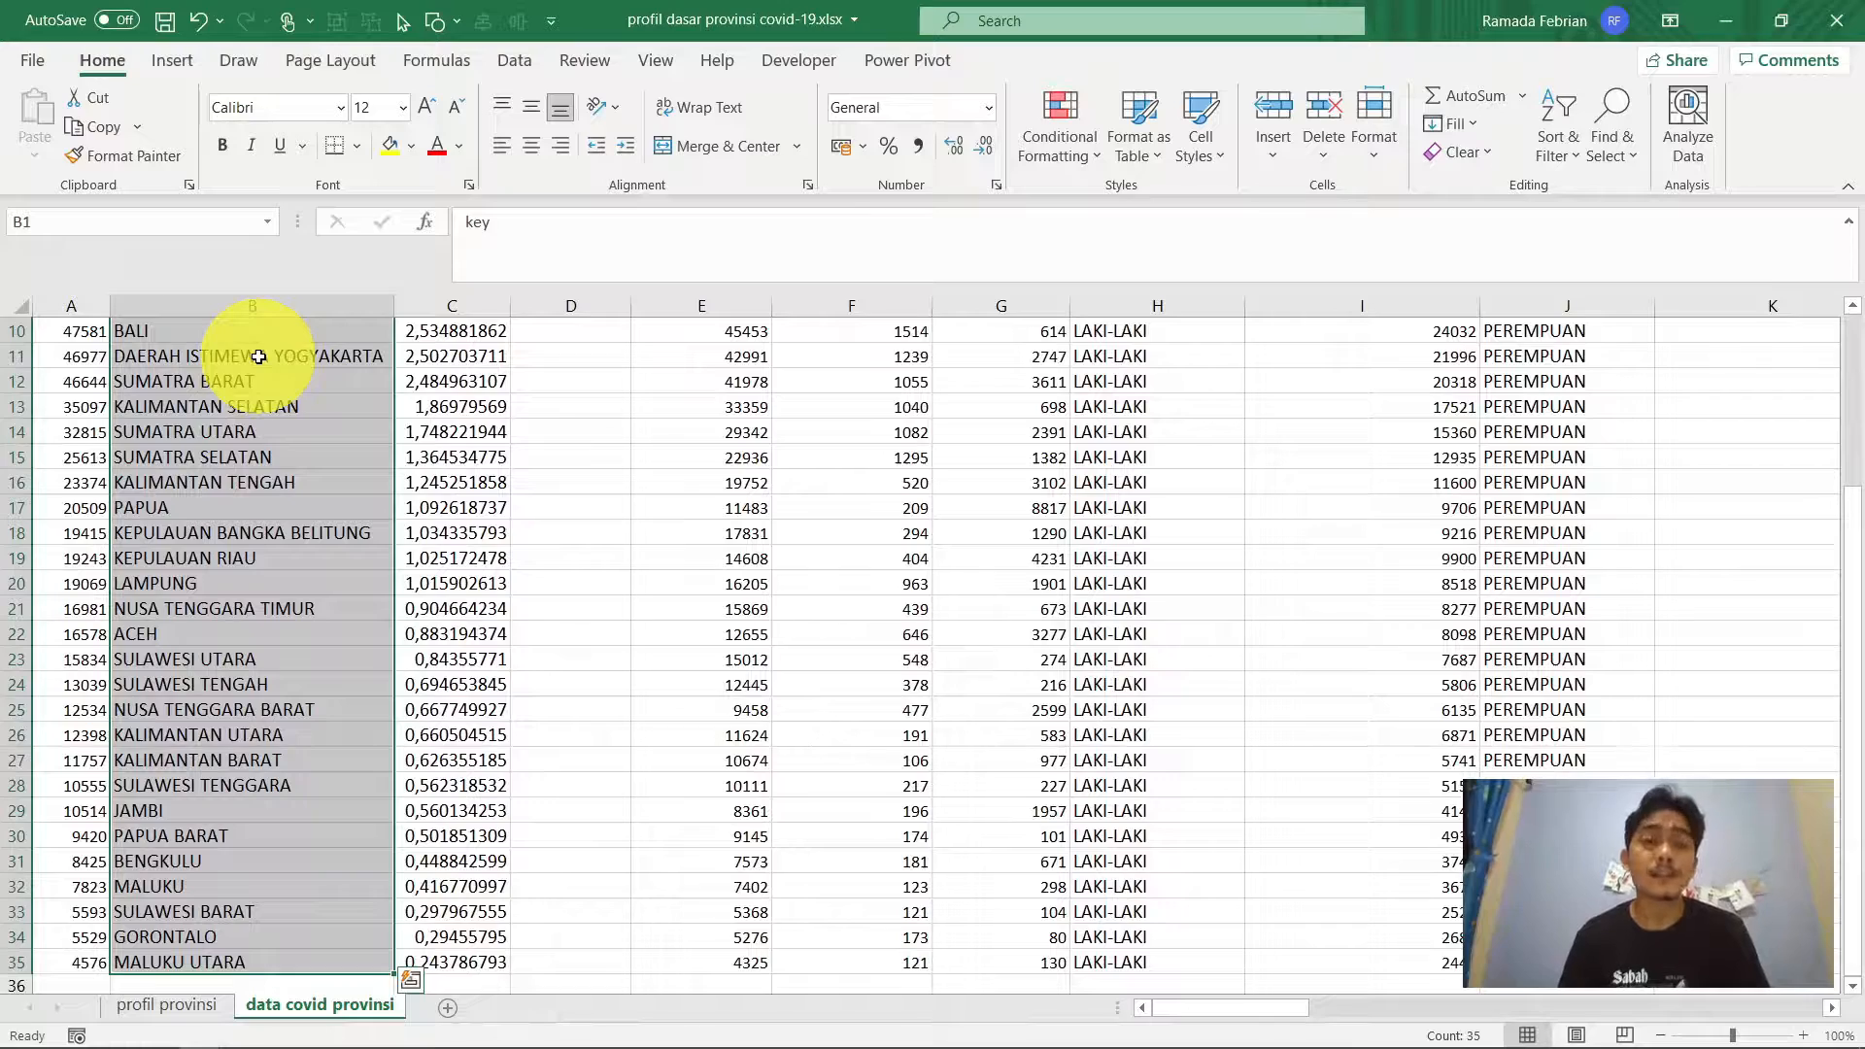
key(ctrl+shift+Up)
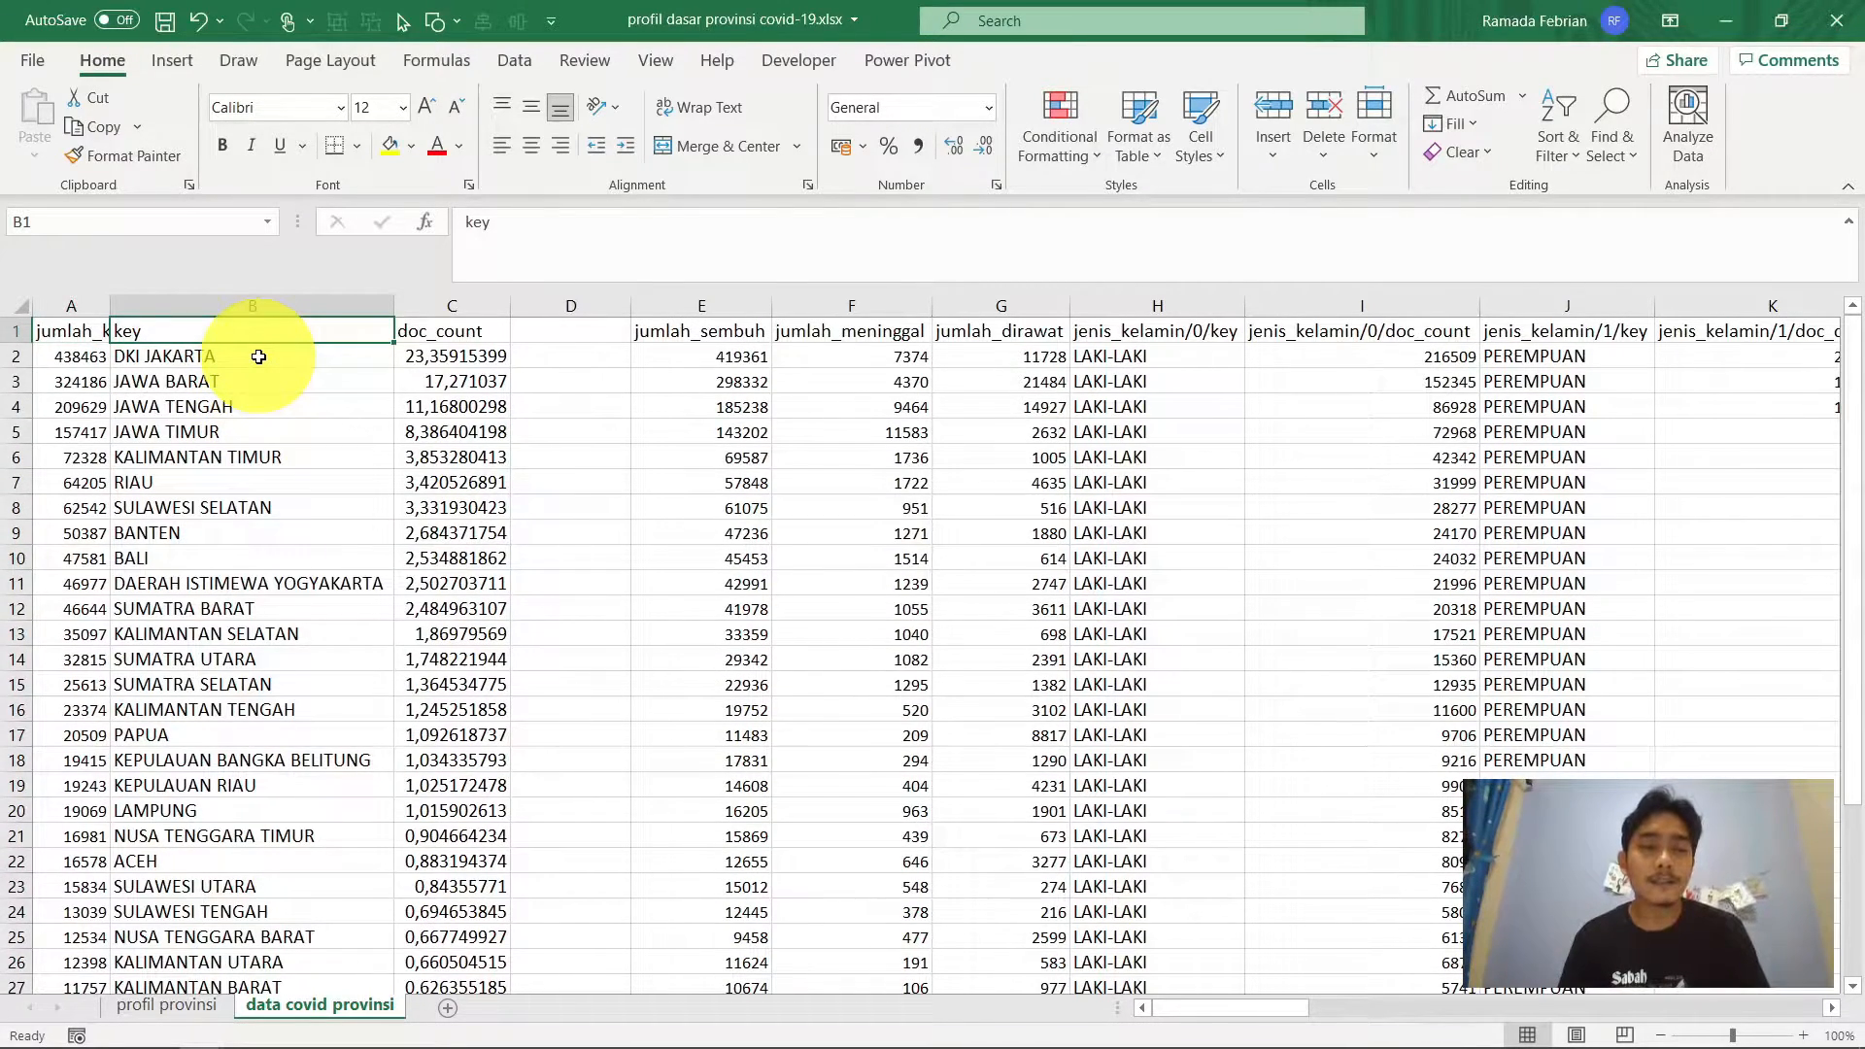
key(ctrl+shift+Down)
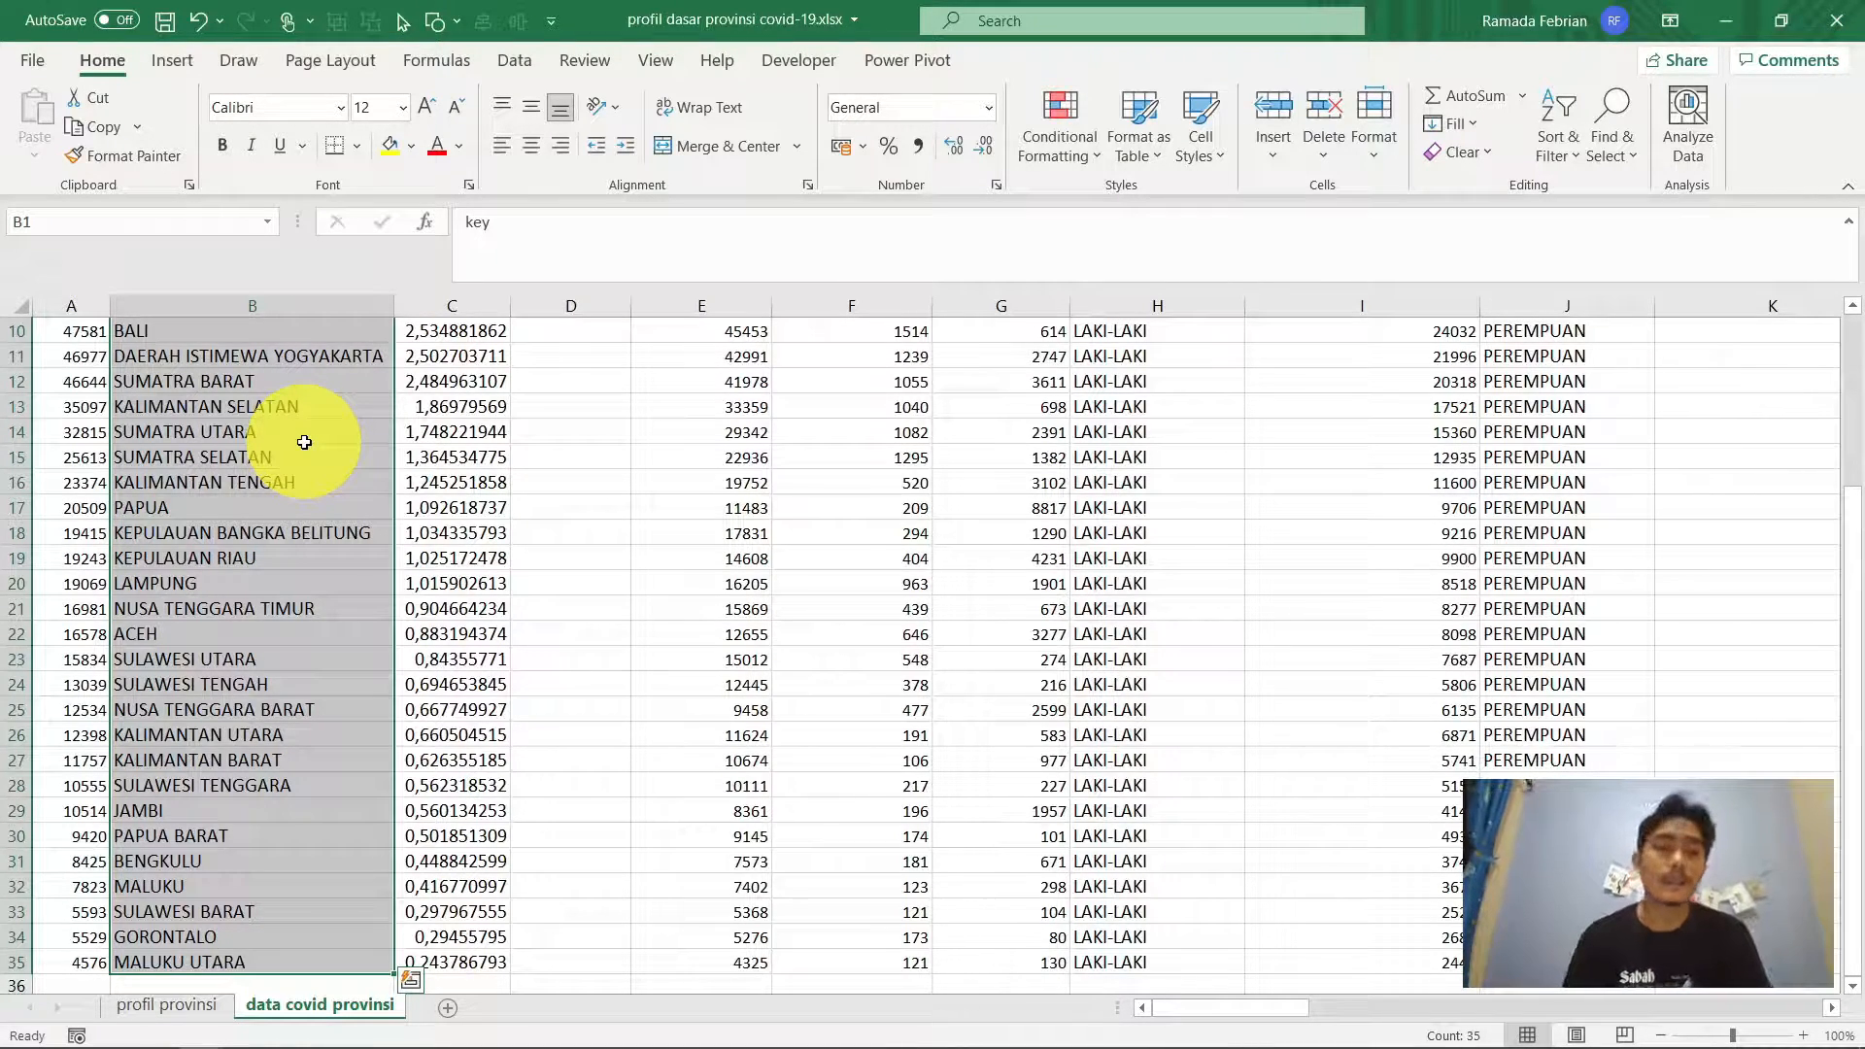
scroll(304, 442, up, 3)
click(361, 363)
key(Up)
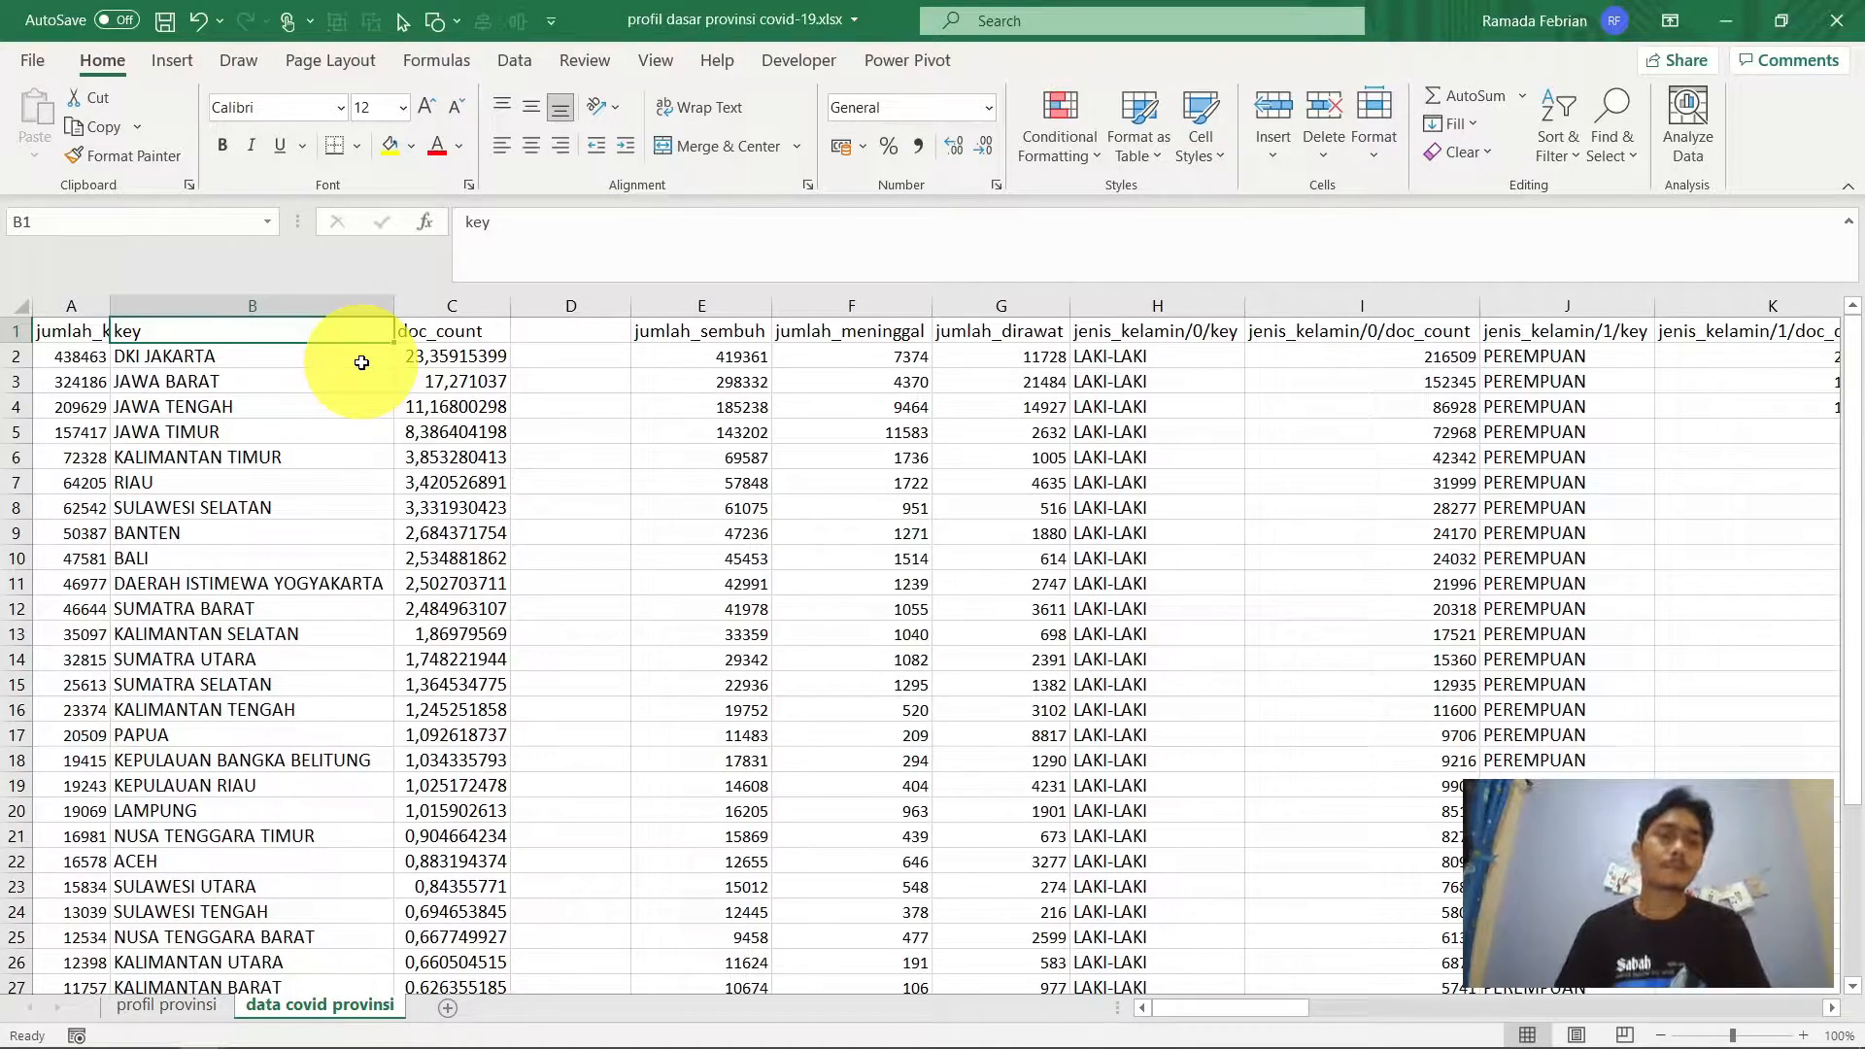
Move jumlah_kasus from column A back to the empty column D and delete the vacated column A
key(Left)
key(ctrl+shift+Down)
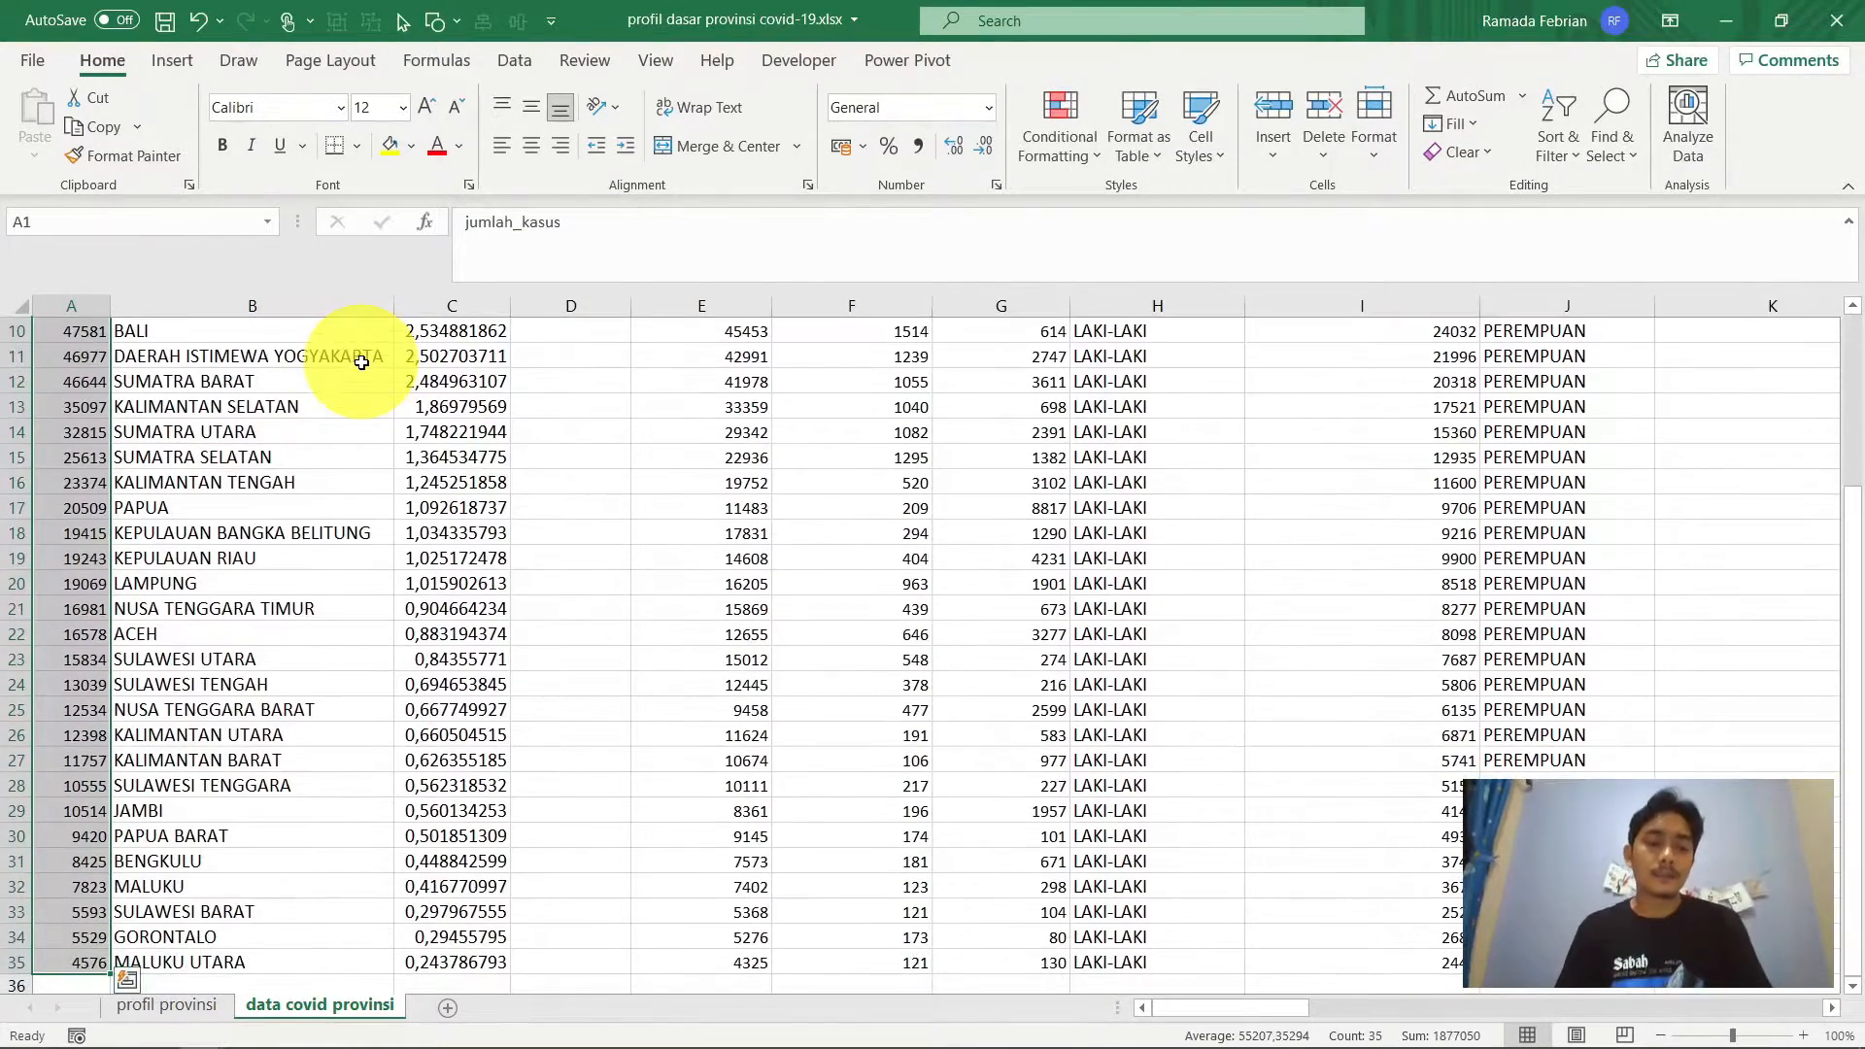
key(ctrl+c)
key(Right)
key(Right)
key(Right)
key(ctrl+v)
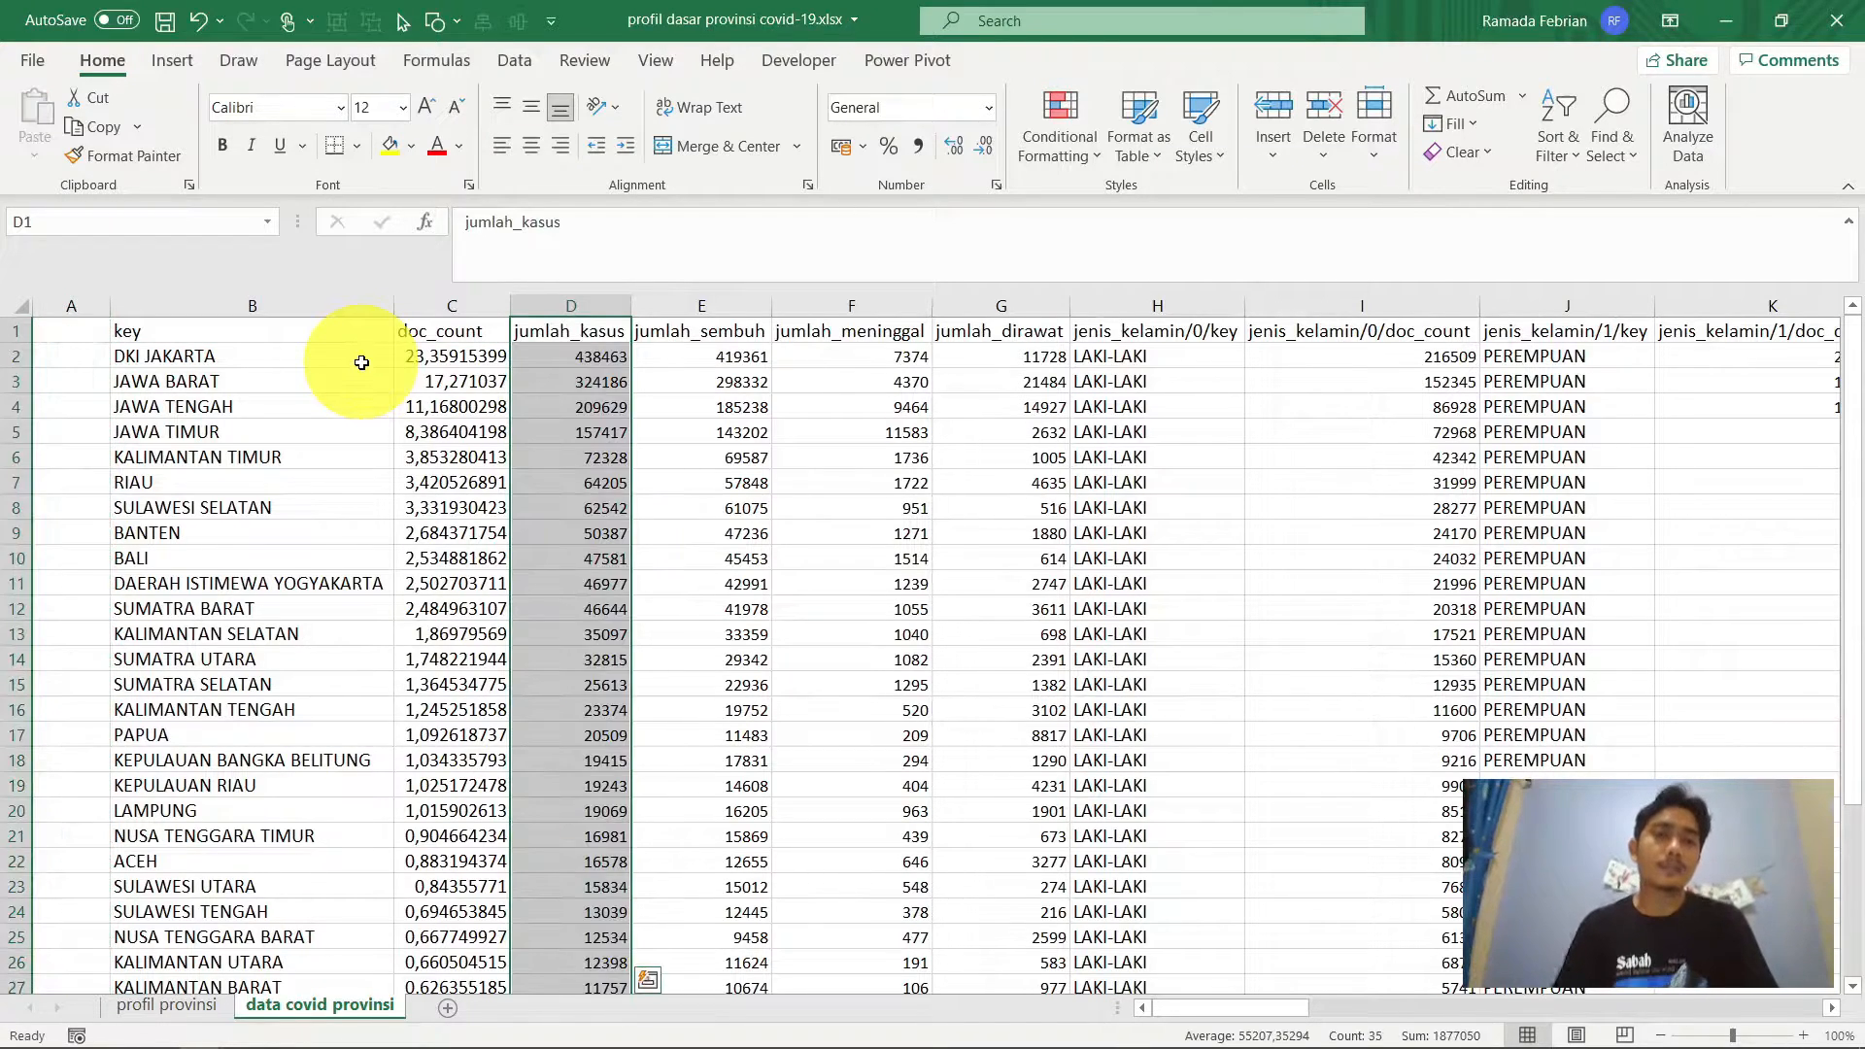
click(90, 294)
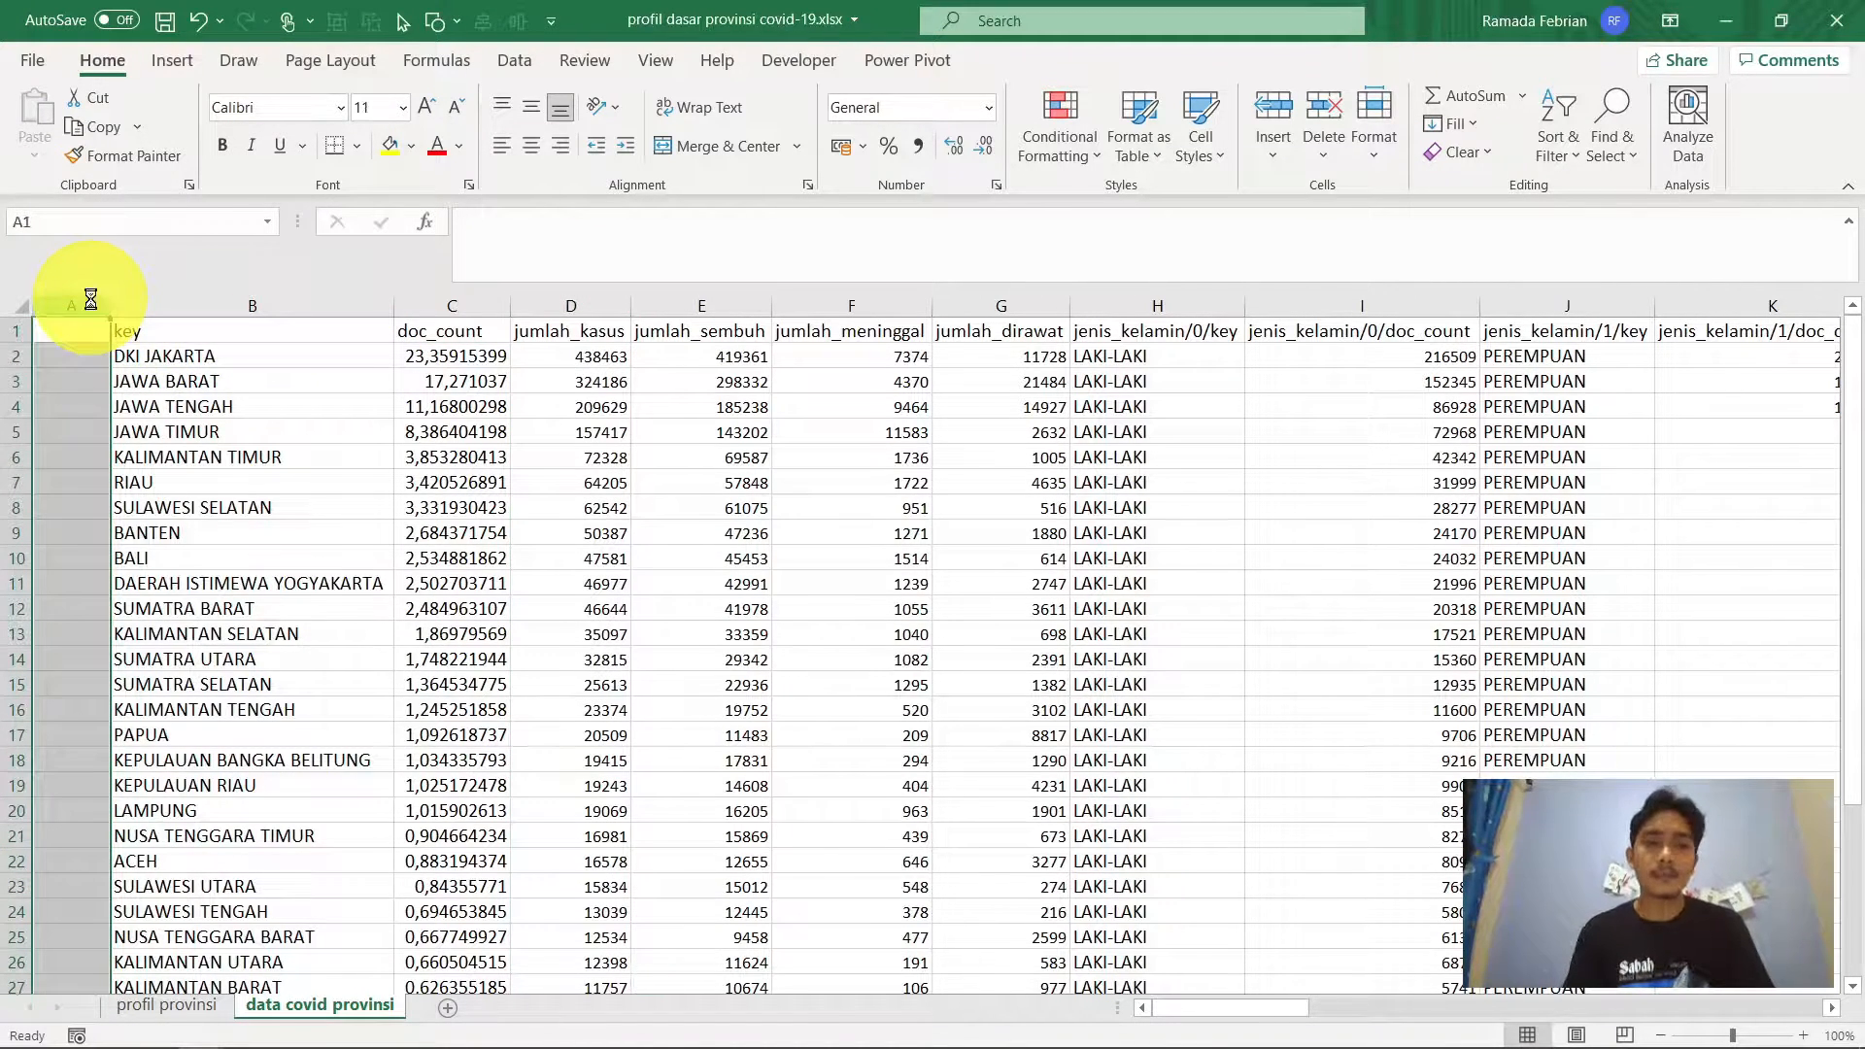
key(ctrl+minus)
key(Down)
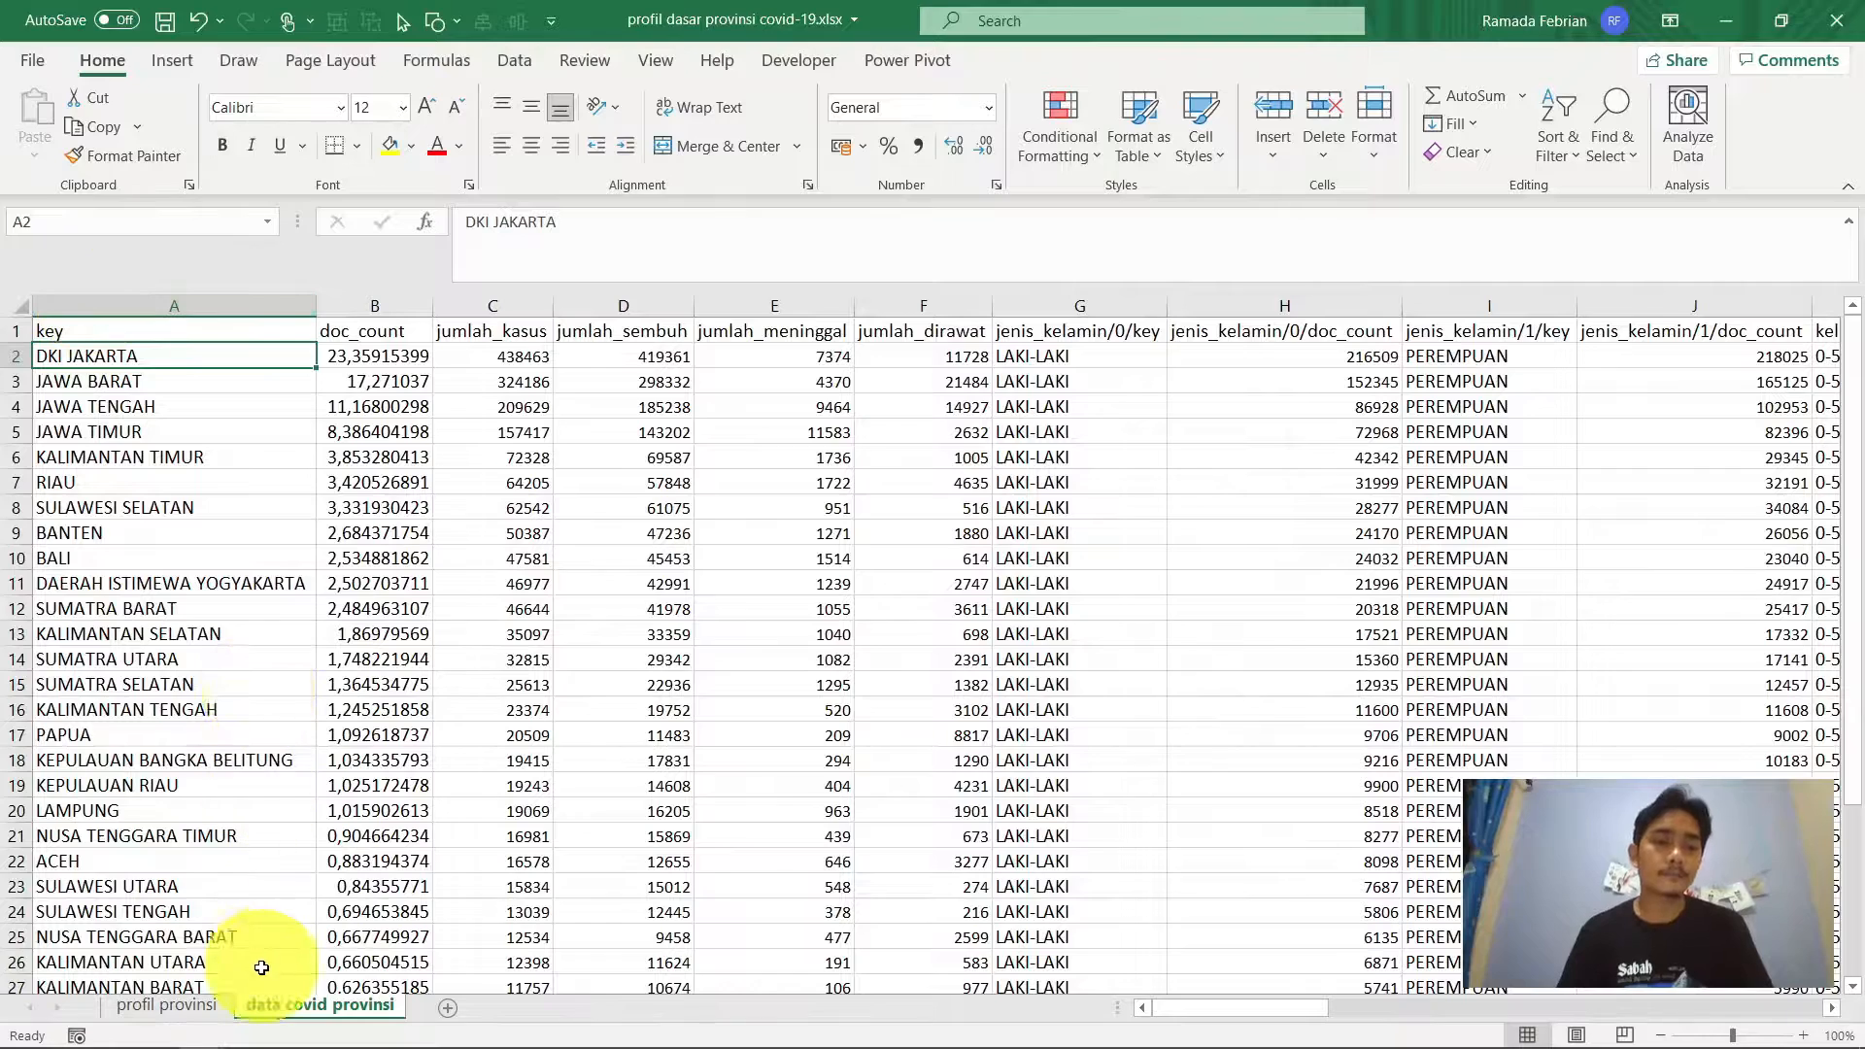
Change the table array of the VLOOKUP in N2 of profil provinsi to 'data covid provinsi'!$A$1:$C$35
click(210, 1001)
key(Right)
key(Right)
key(Left)
key(Left)
key(Down)
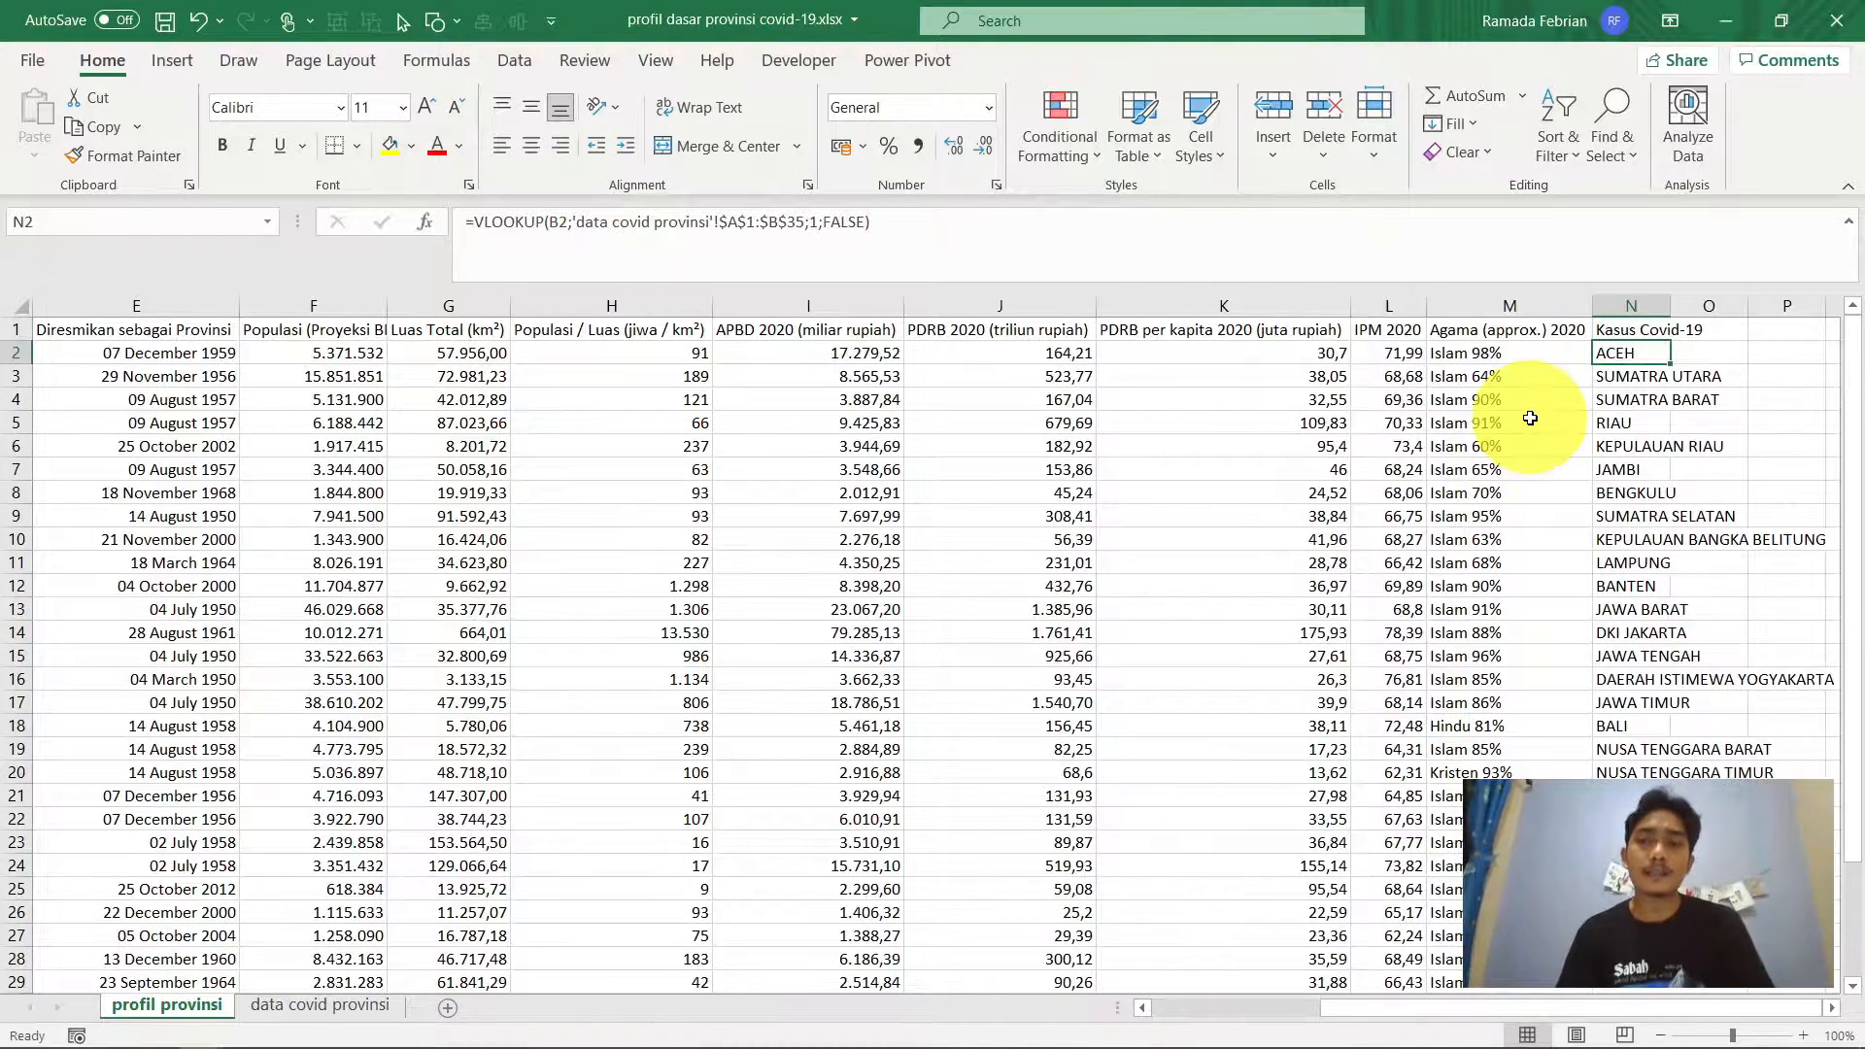
click(980, 234)
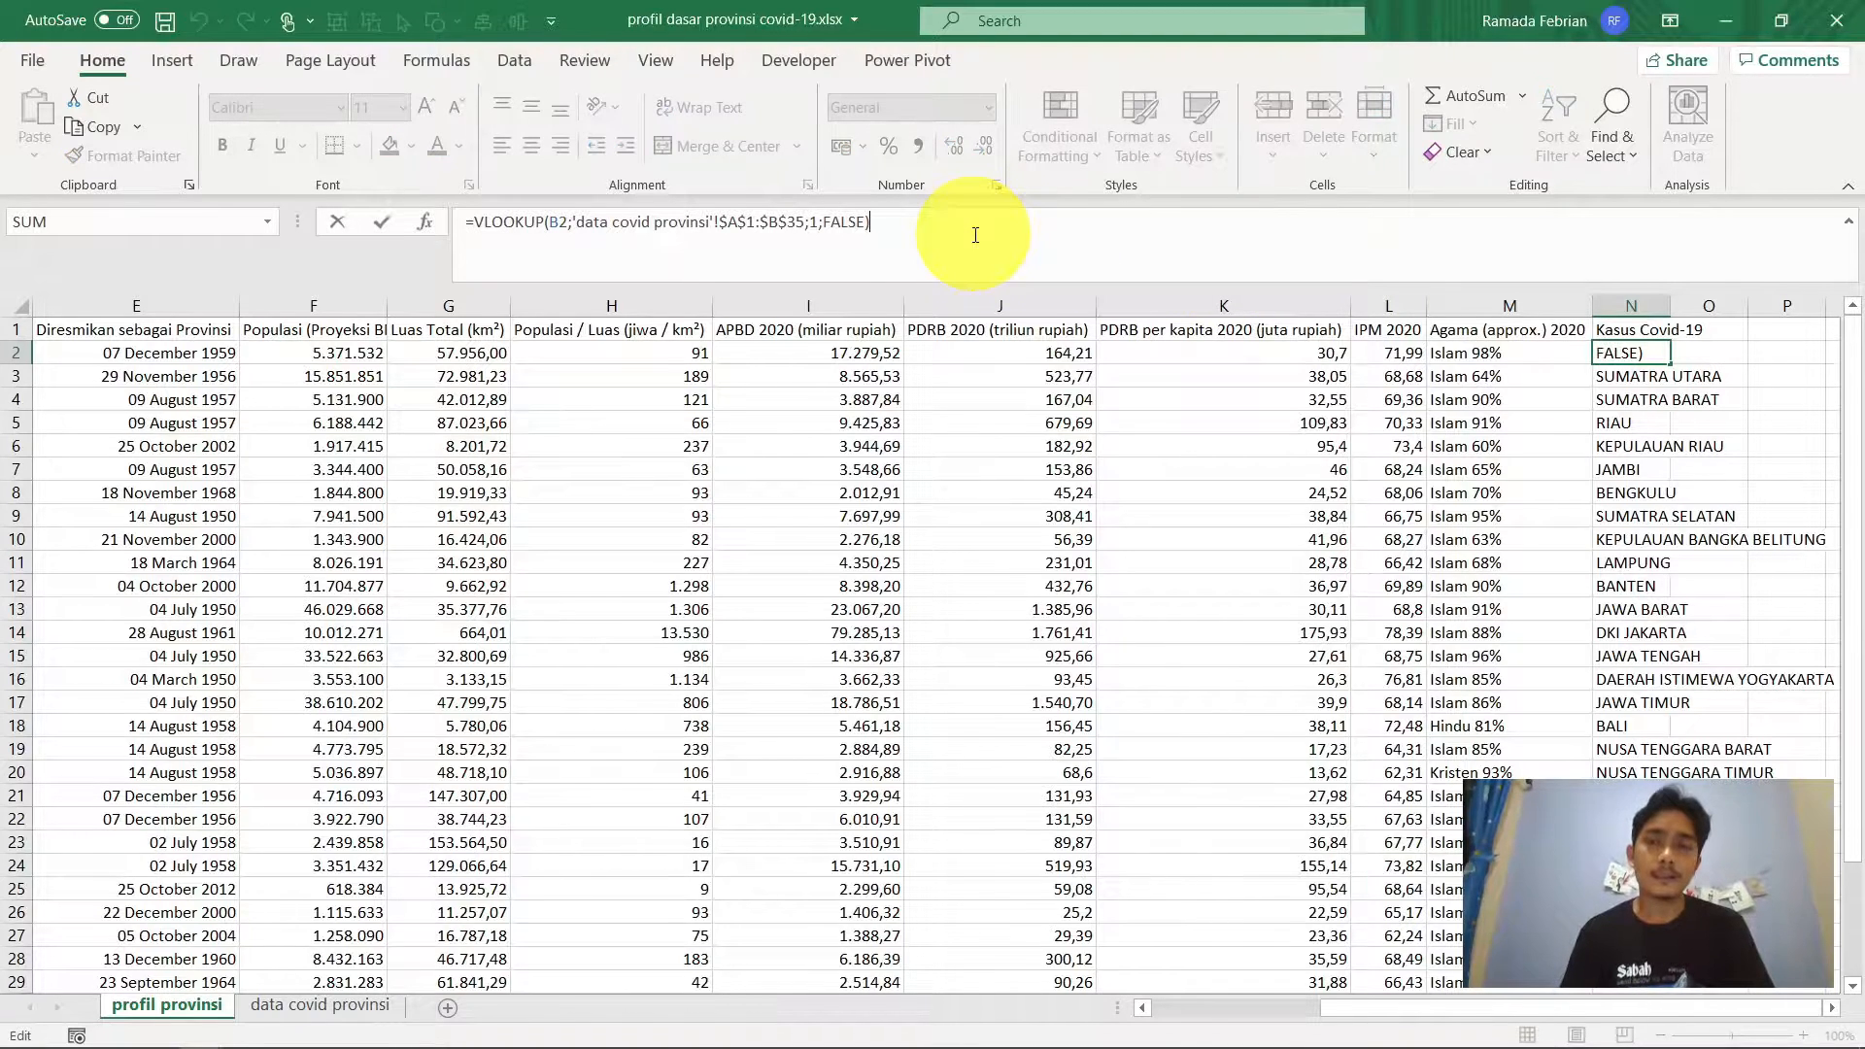
key(Left)
key(Left)
key(Left)
key(Left)
key(Left)
key(Left)
key(Left)
key(Left)
key(Left)
key(Left)
key(Left)
key(Left)
key(Left)
key(Left)
key(Left)
key(Left)
key(Left)
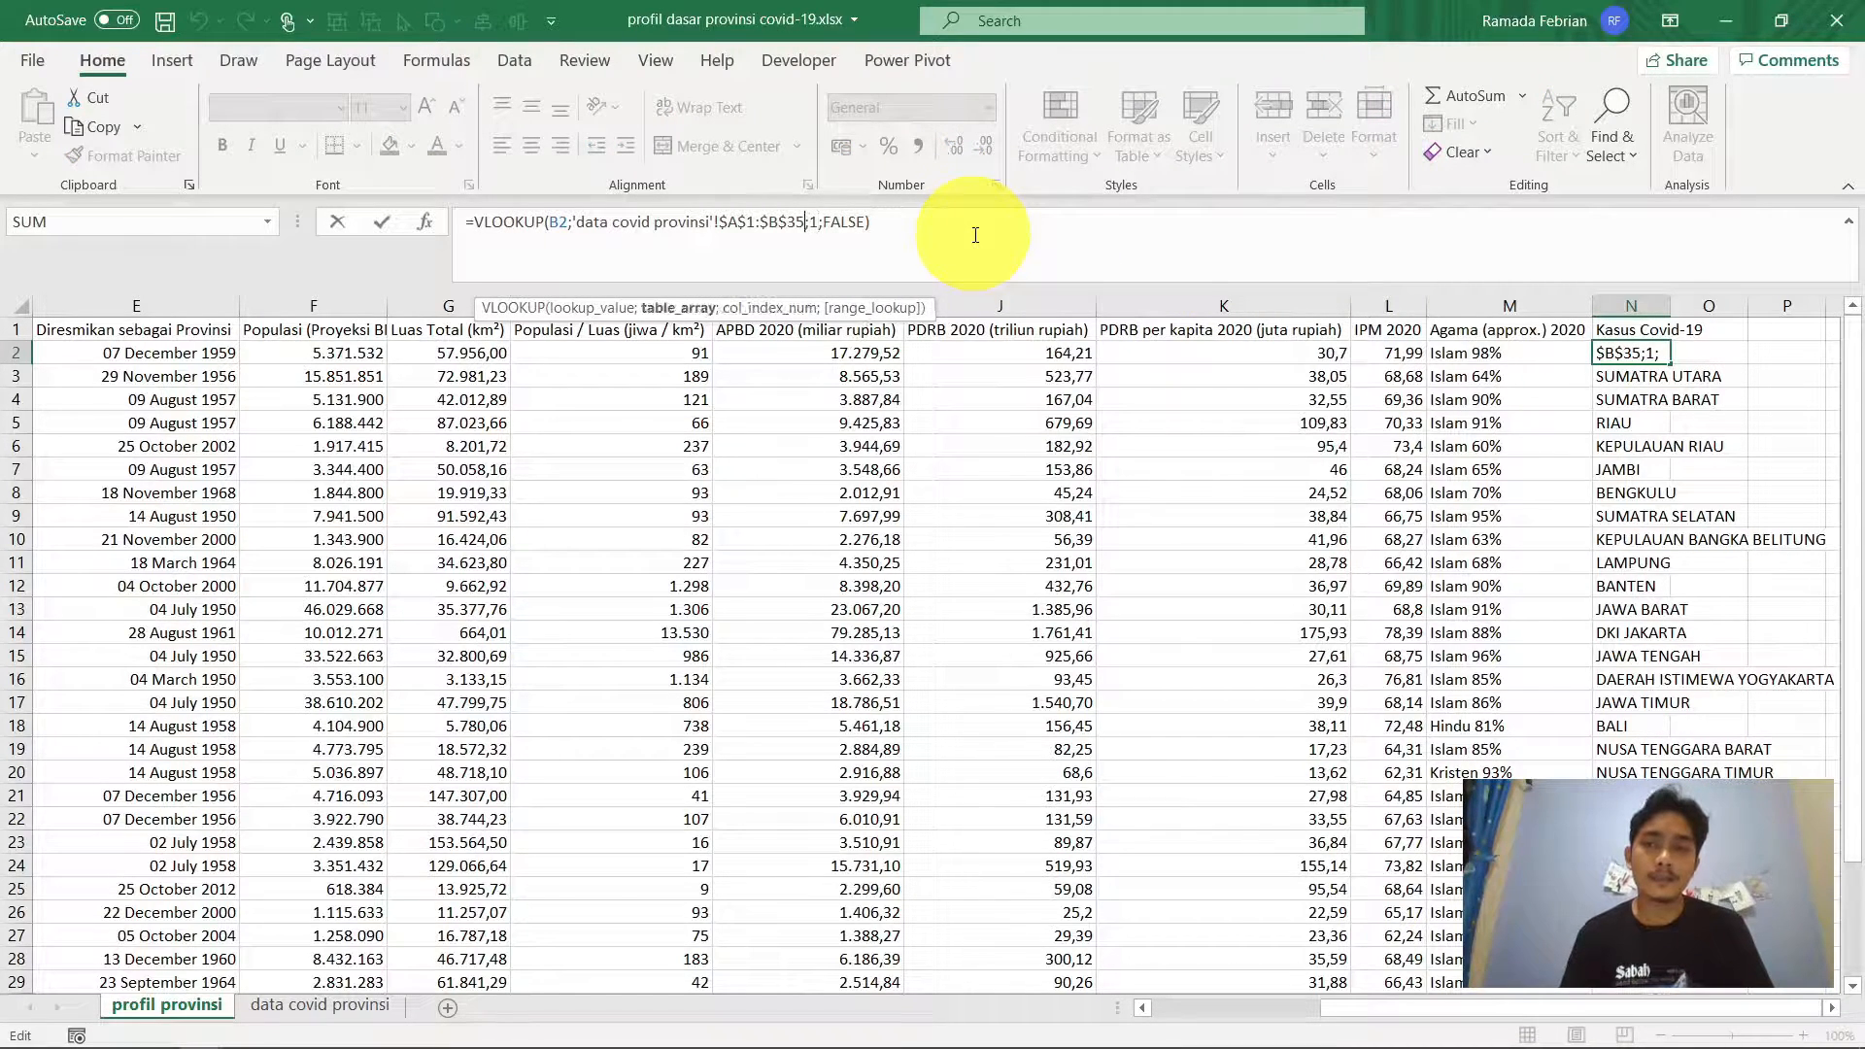
key(Right)
key(Right)
key(Right)
key(Right)
key(Right)
key(Right)
key(Right)
key(Right)
key(Right)
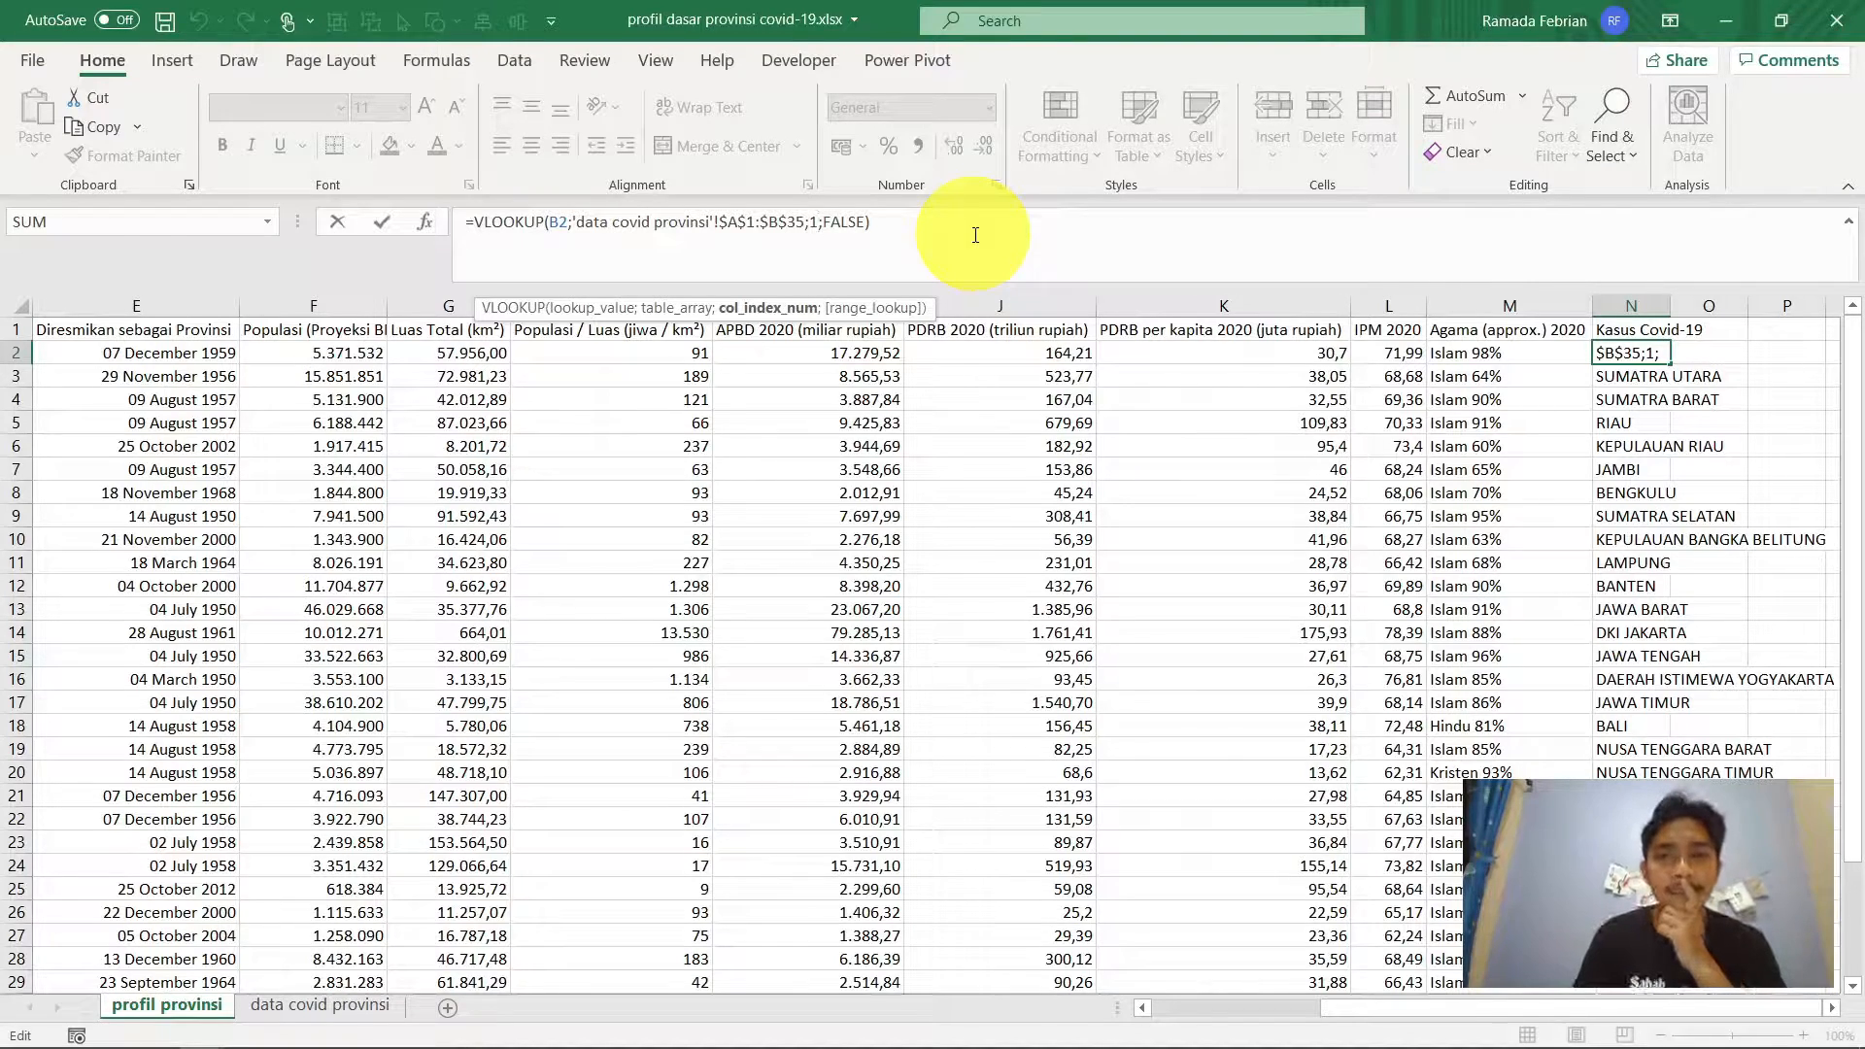
key(Left)
key(Left)
key(Left)
key(Left)
key(Left)
key(BackSpace)
text(C)
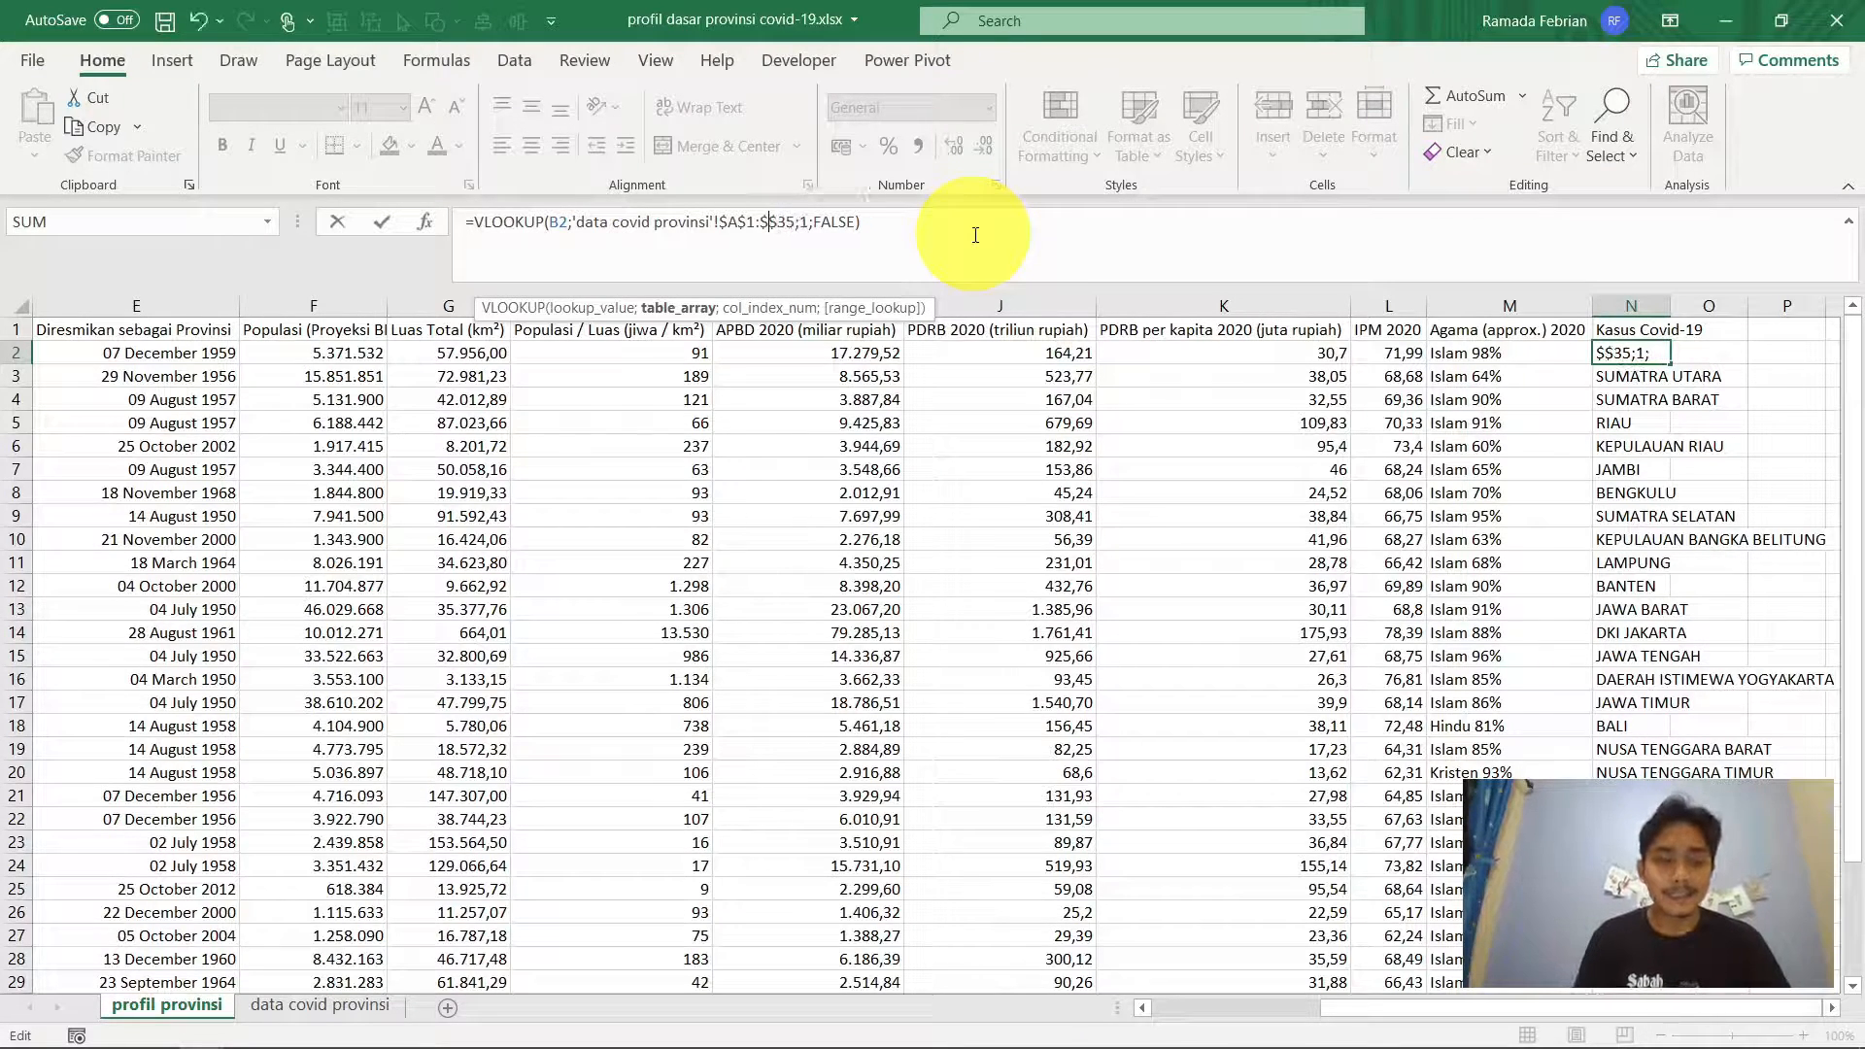
key(ctrl+Return)
Try column index 2 in the N2 VLOOKUP and set it back to 1
key(Left)
key(Left)
key(Left)
key(Left)
key(Left)
key(Left)
key(Left)
key(BackSpace)
text(2)
key(Return)
key(Up)
click(975, 235)
key(Left)
key(Left)
key(Left)
key(Left)
key(Left)
key(Left)
key(Left)
key(BackSpace)
text(1)
key(Return)
key(Up)
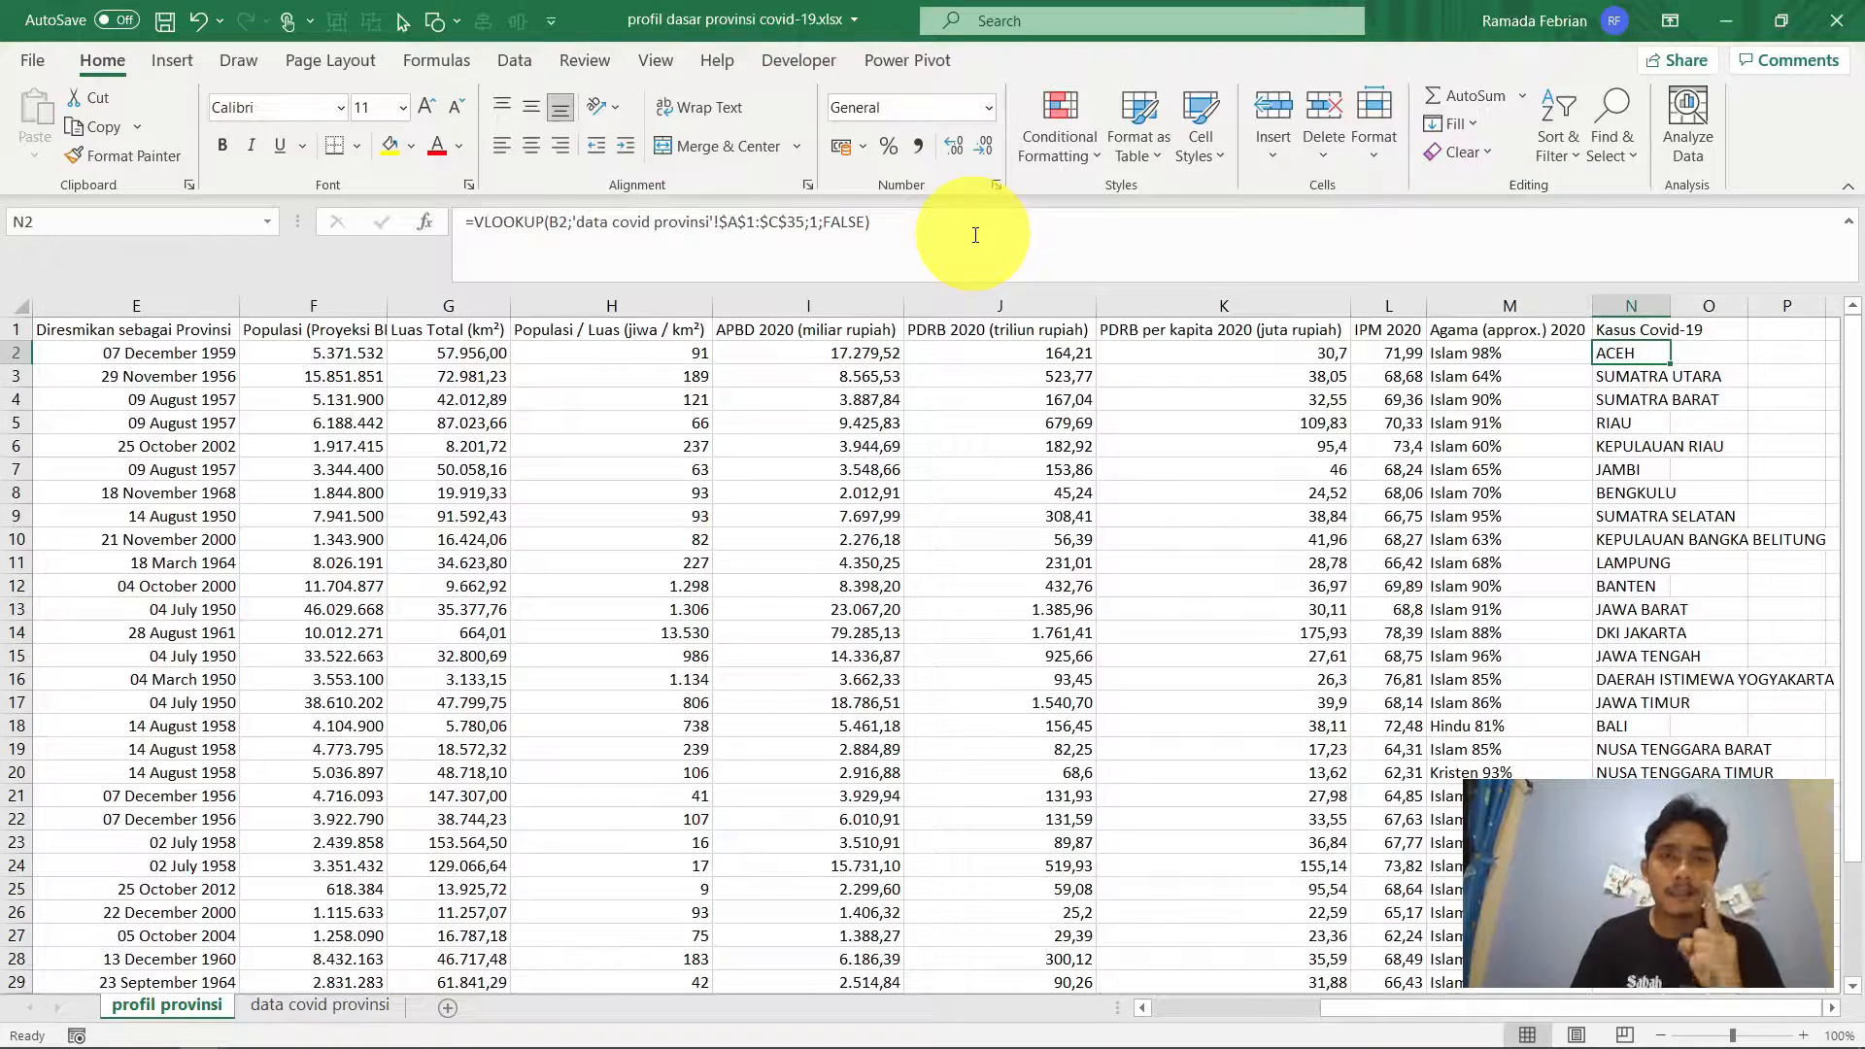
Examine the top of the Kasus Covid-19 column and the beginning of row 2 in profil provinsi
key(Down)
key(Down)
key(Down)
key(Up)
key(Up)
key(Up)
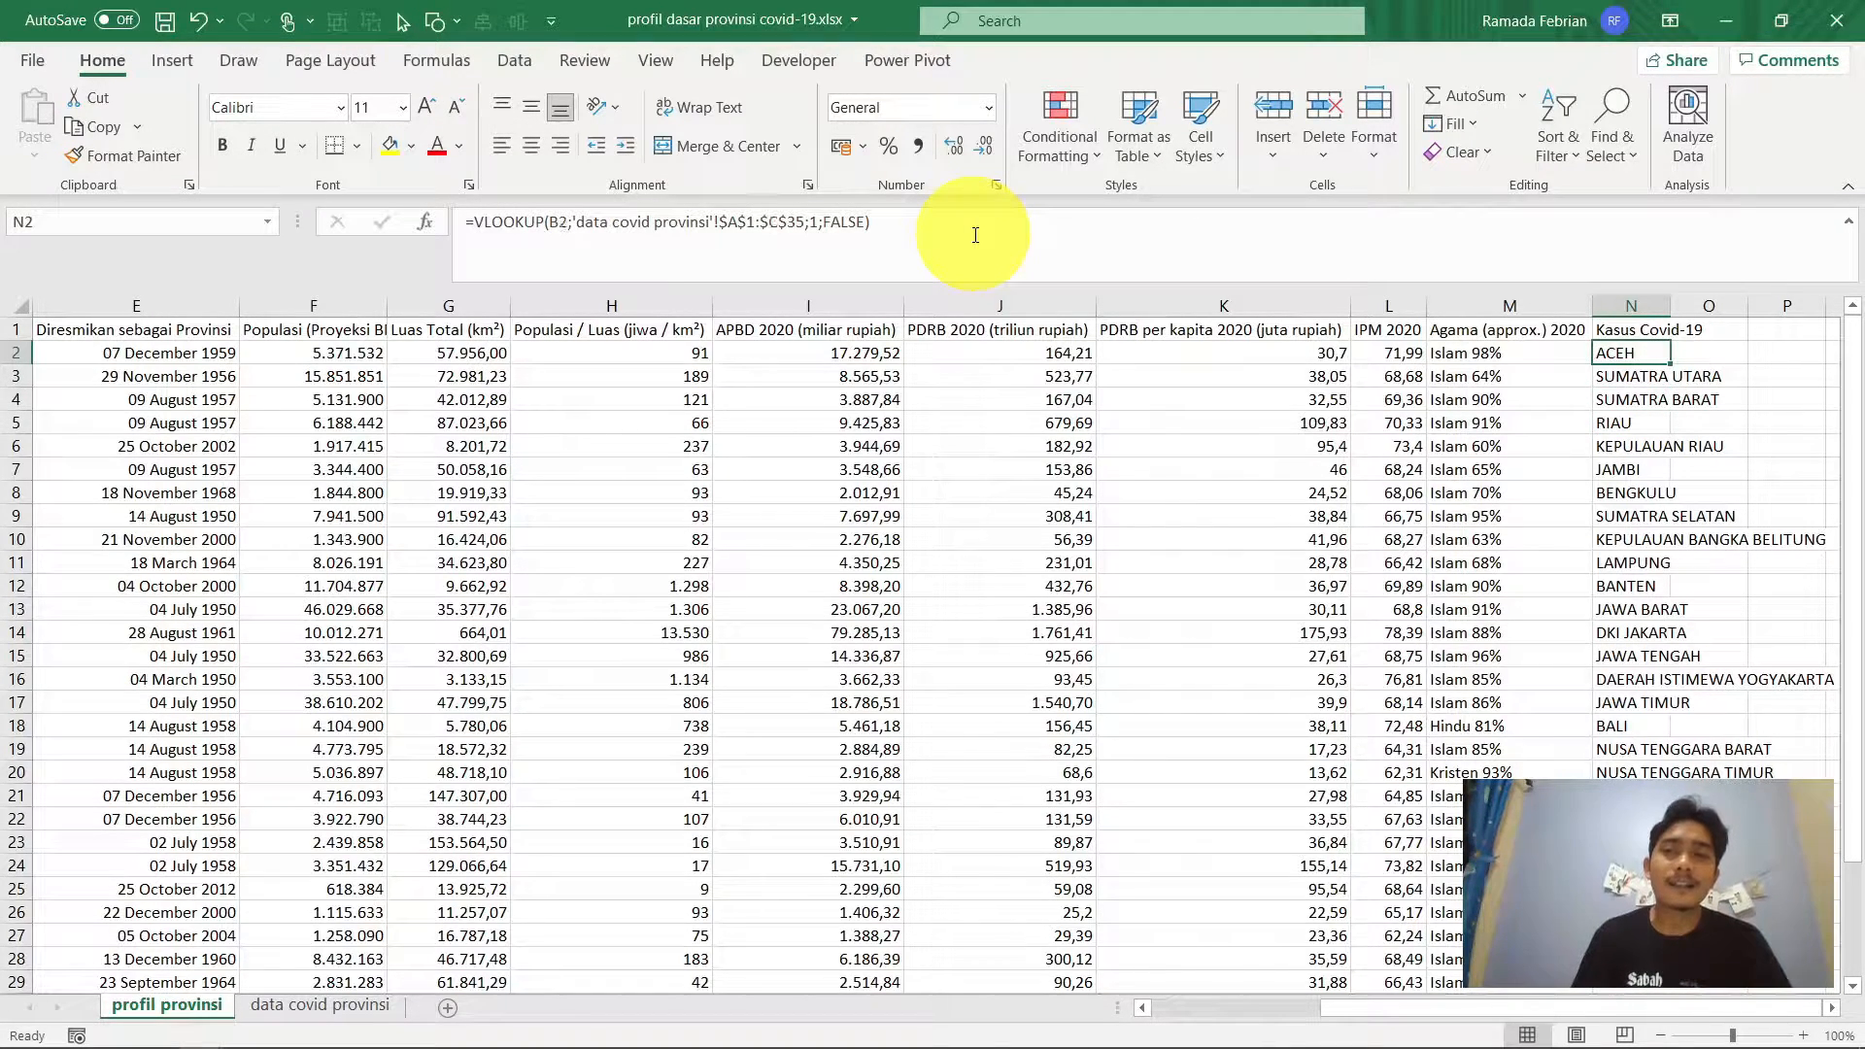
key(ctrl+Left)
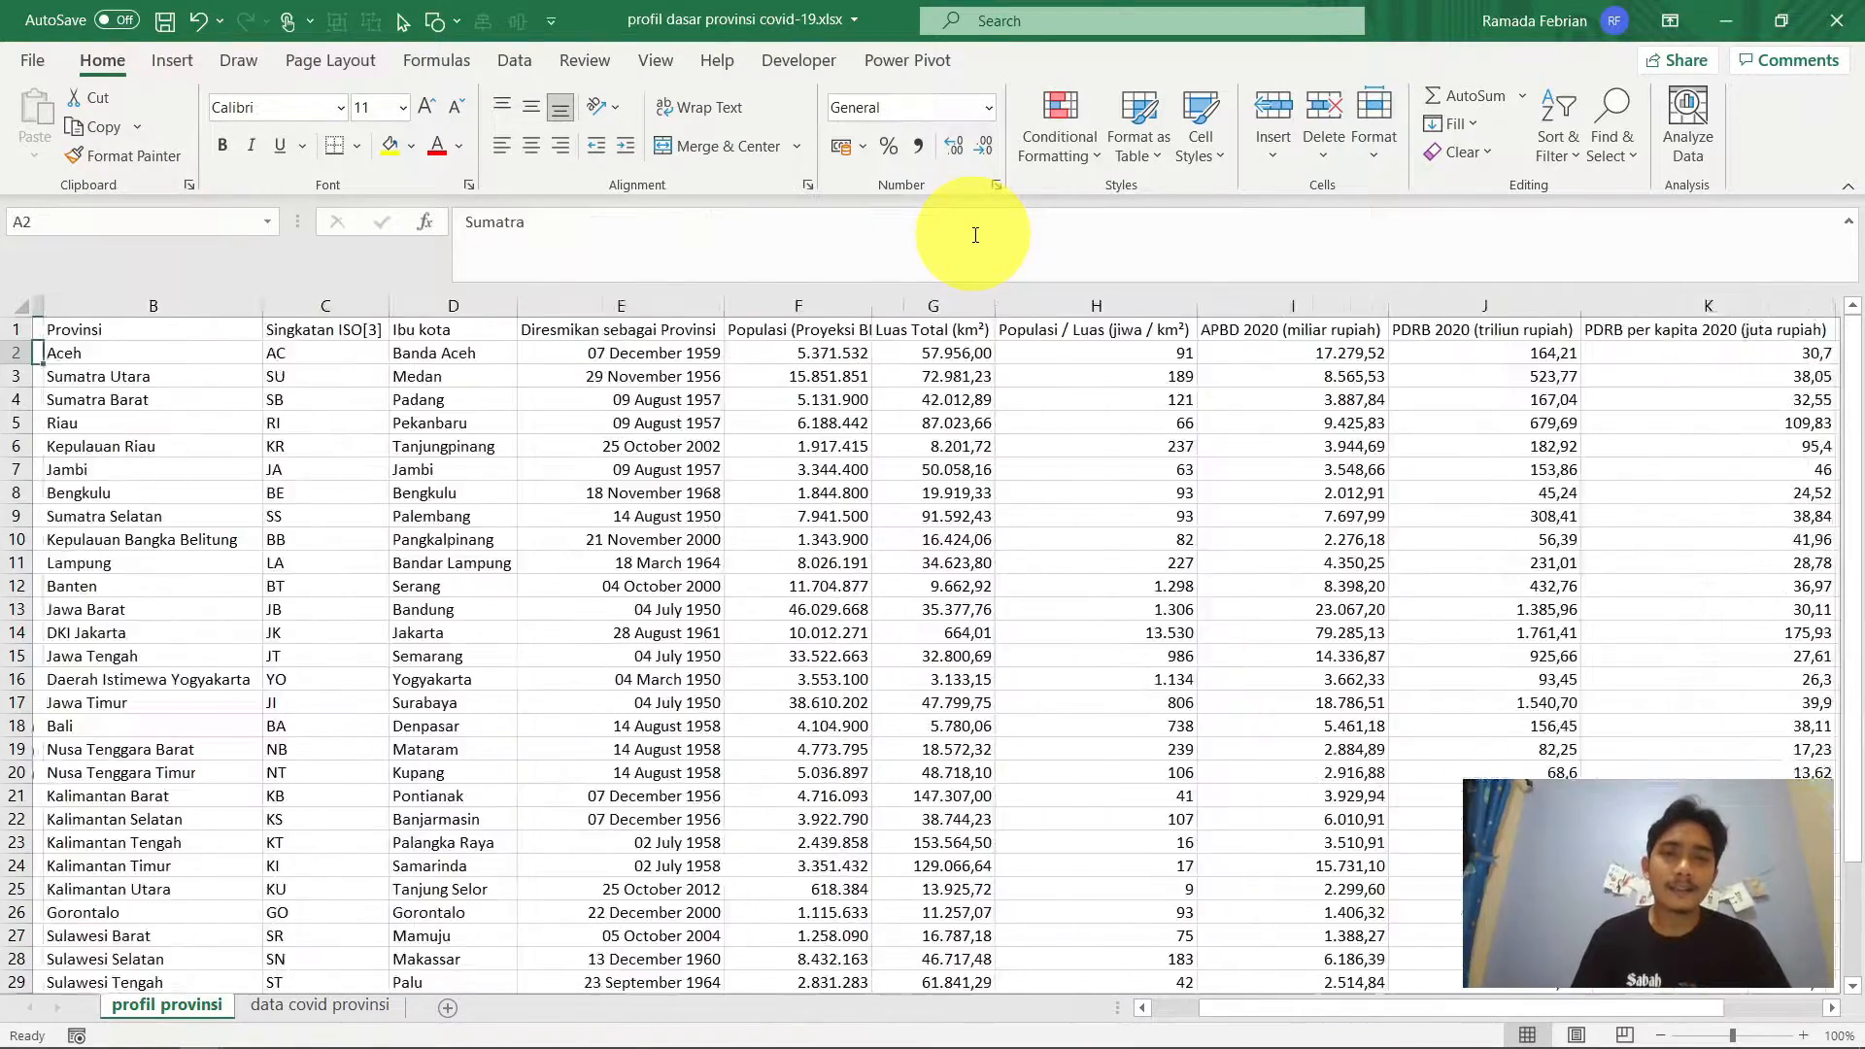
key(ctrl+Right)
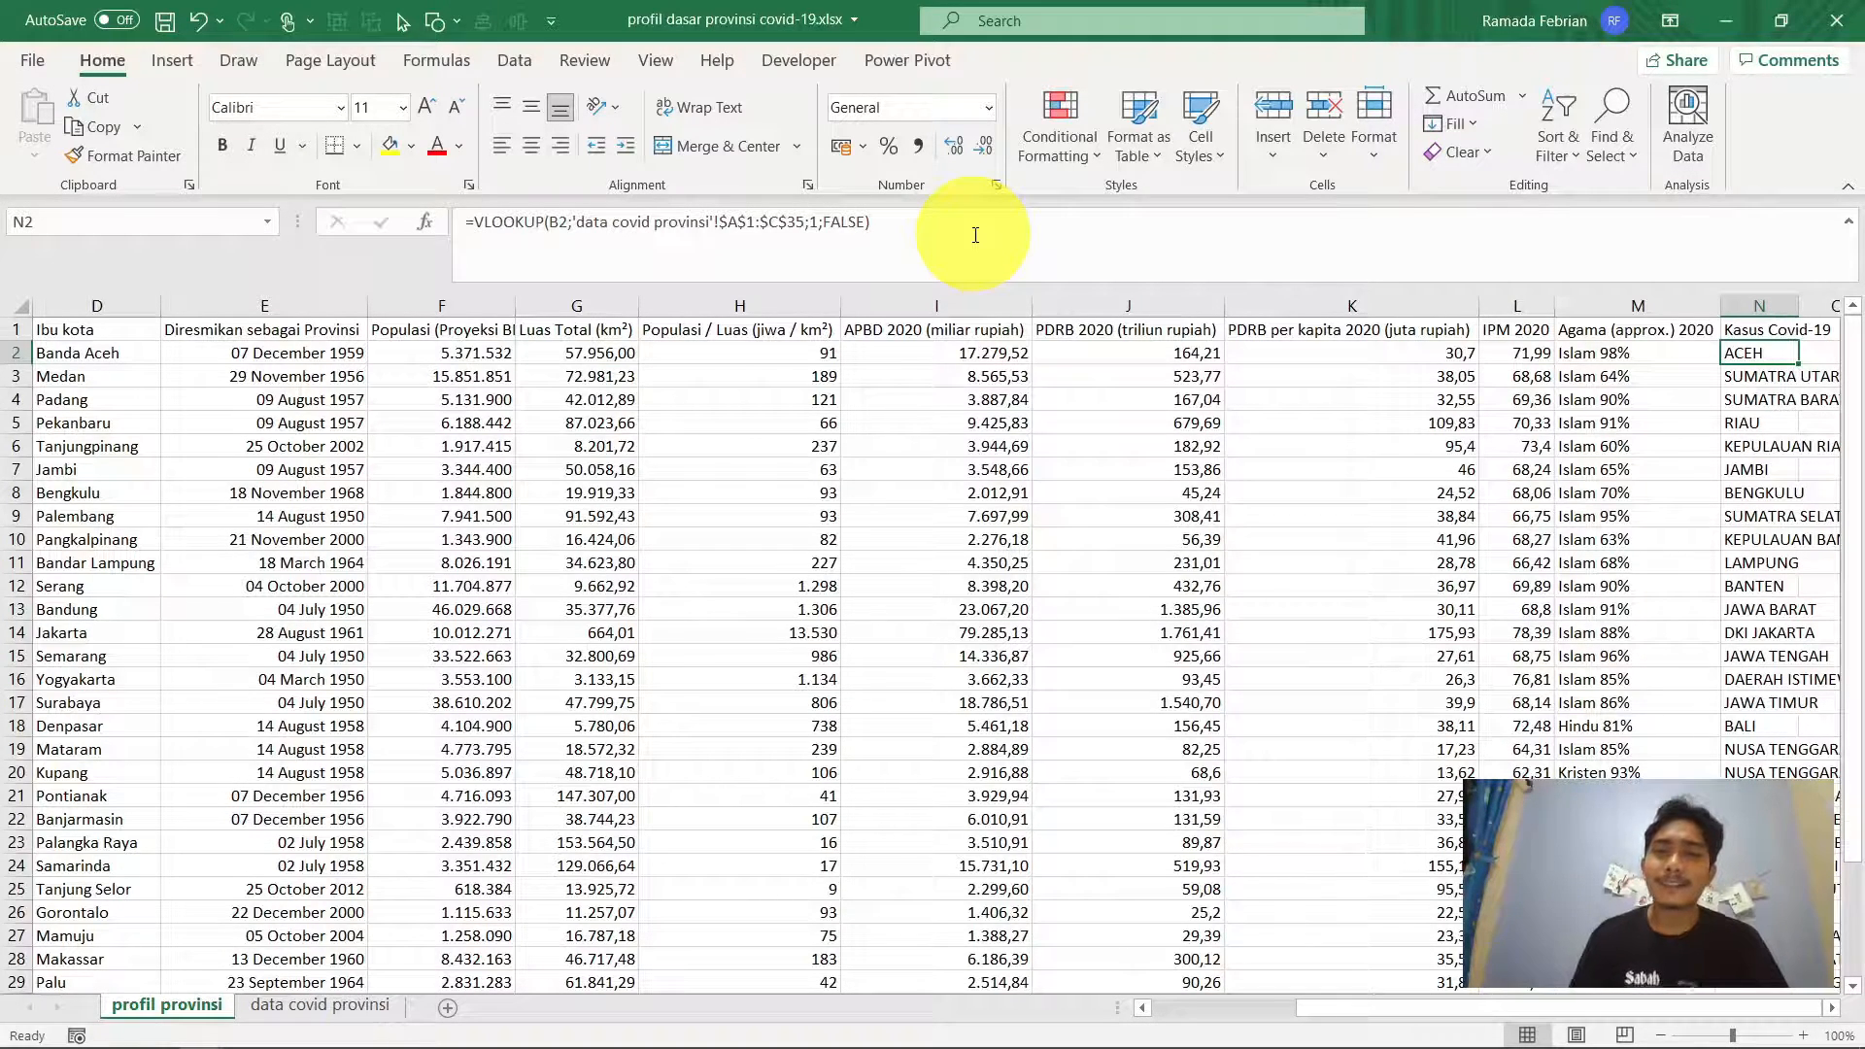
Set the column index of the N2 VLOOKUP to 3 and fill the formula down the Kasus Covid-19 column
click(975, 235)
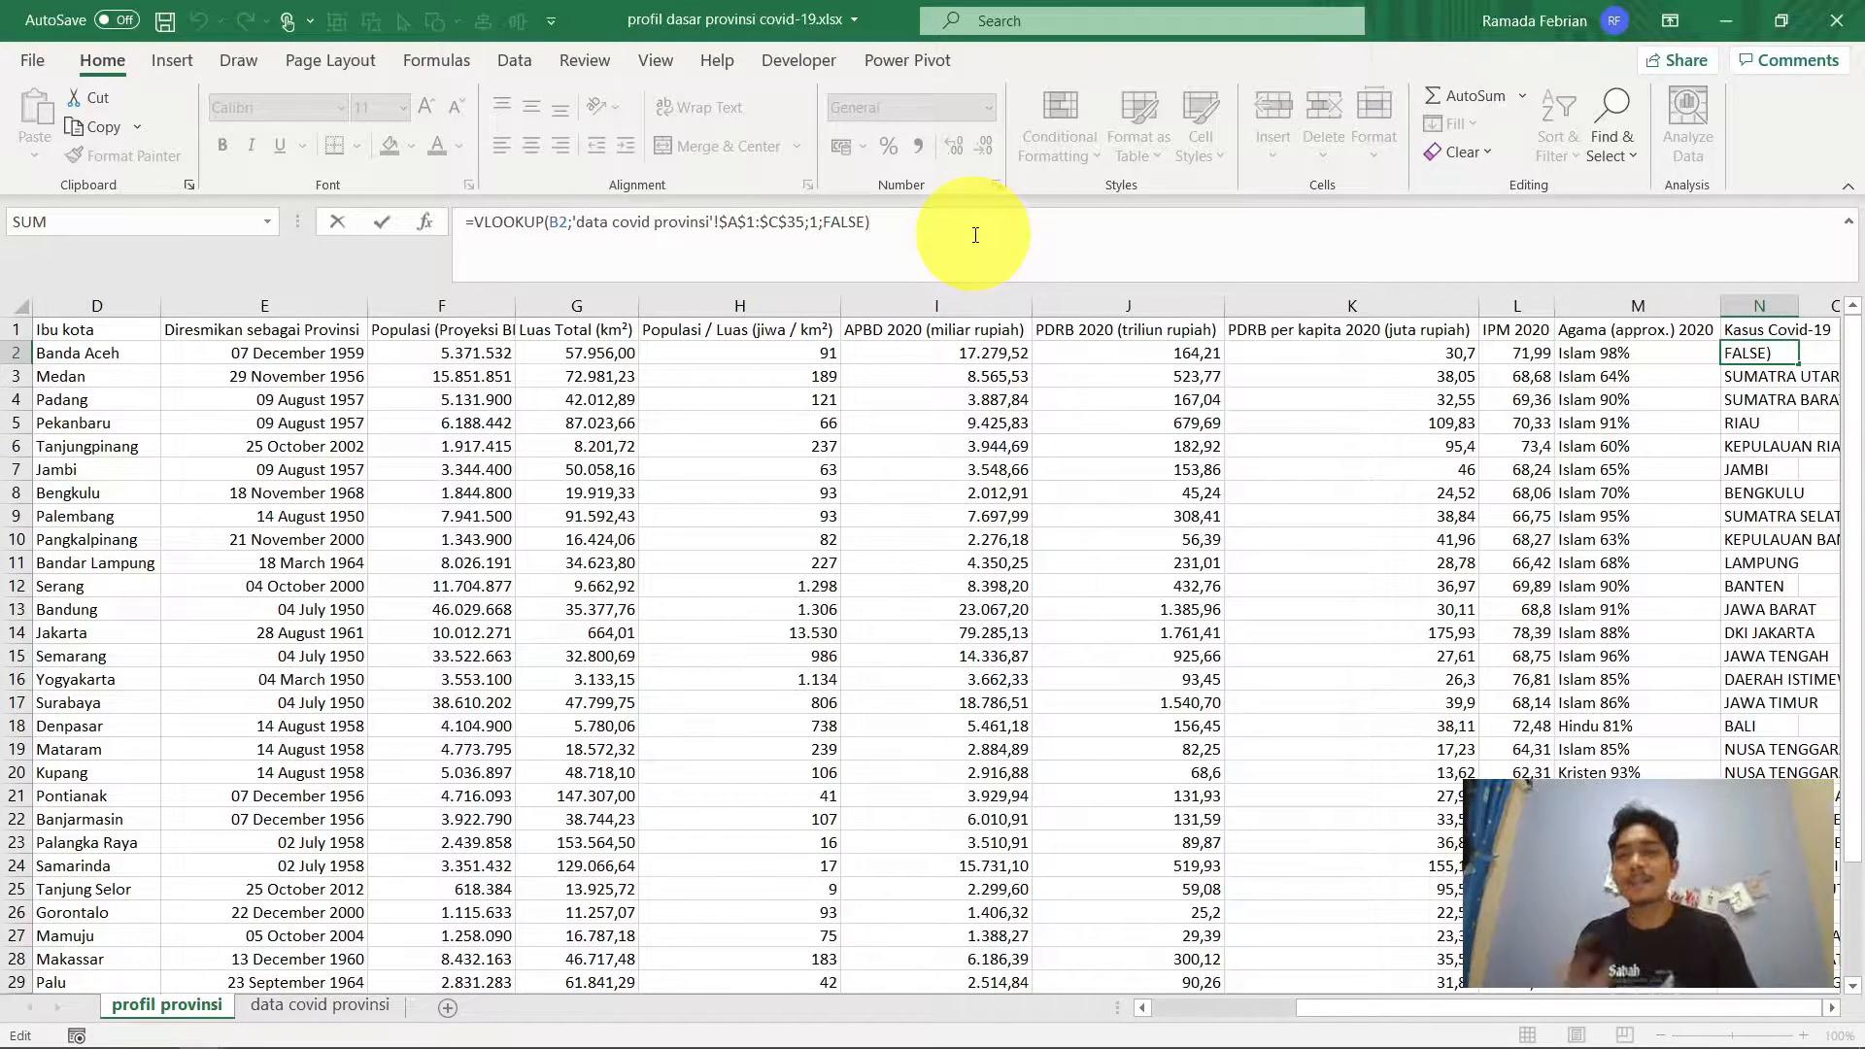
key(Left)
key(Left)
key(Left)
key(Left)
key(Left)
key(Left)
key(Left)
key(BackSpace)
text(2)
key(Return)
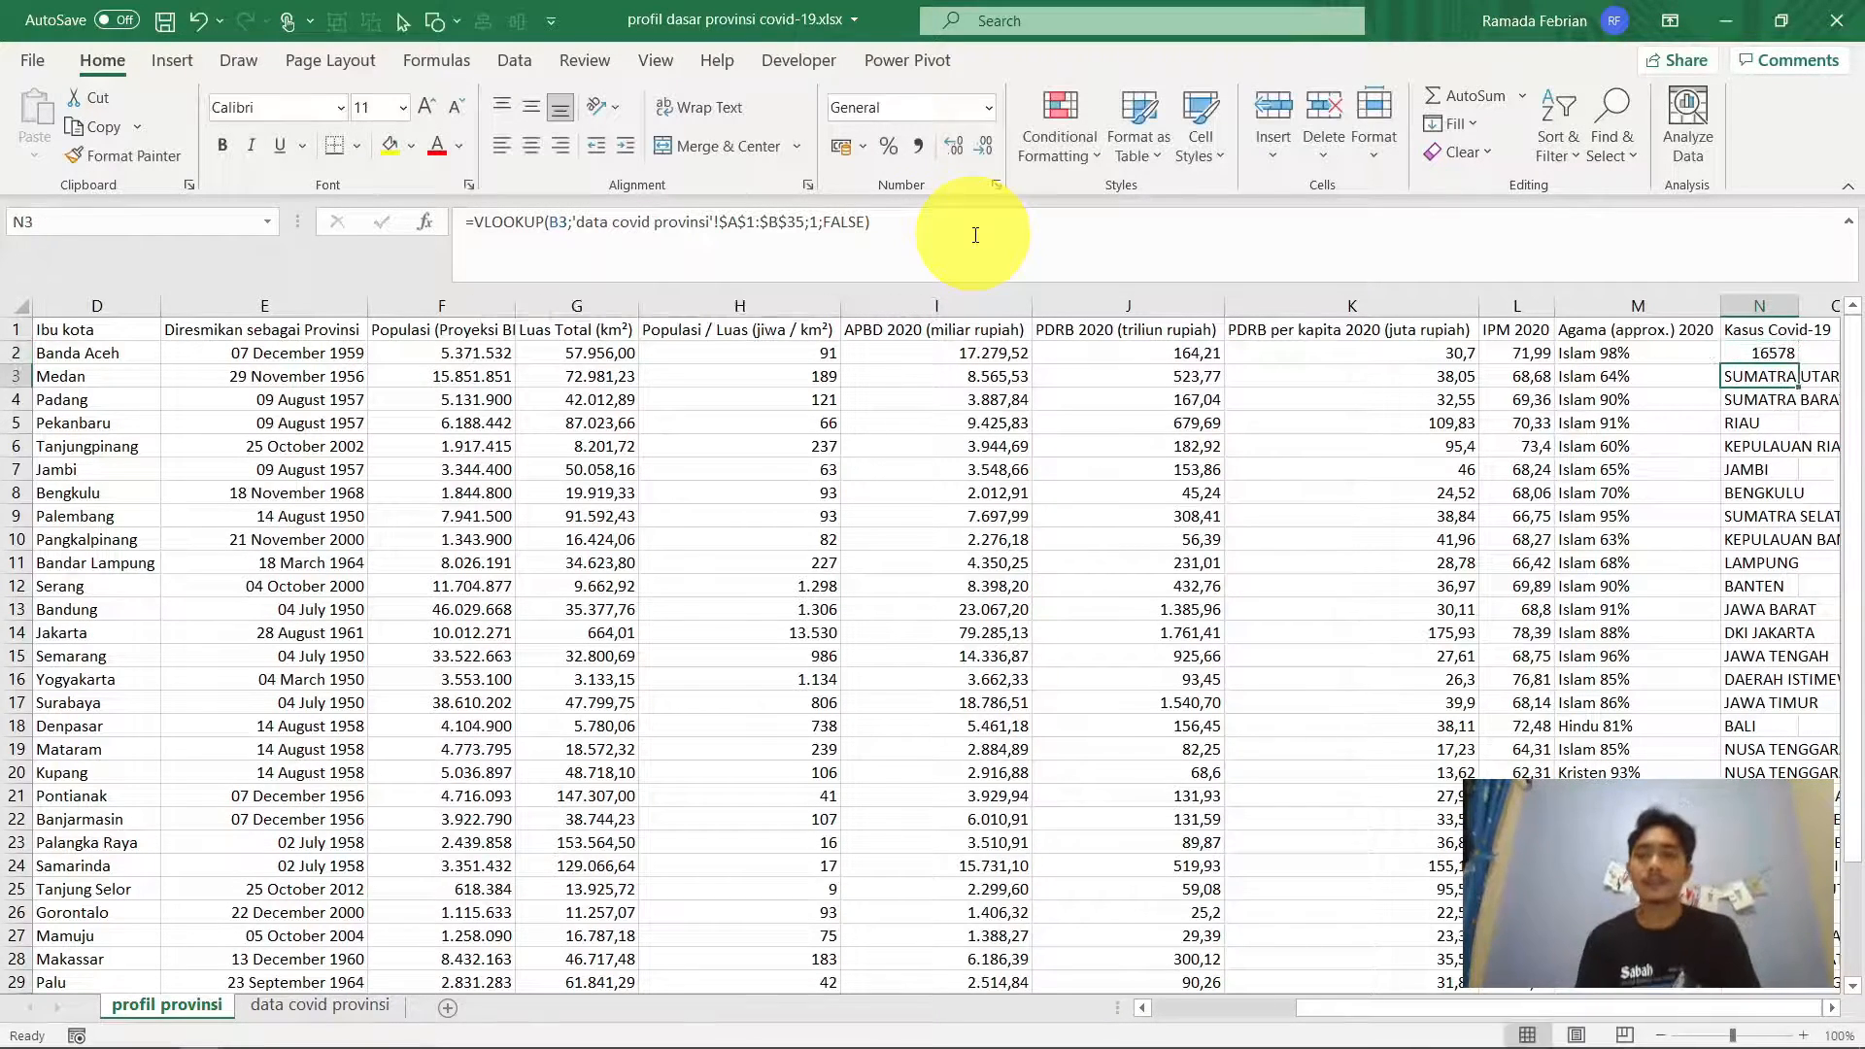
key(Up)
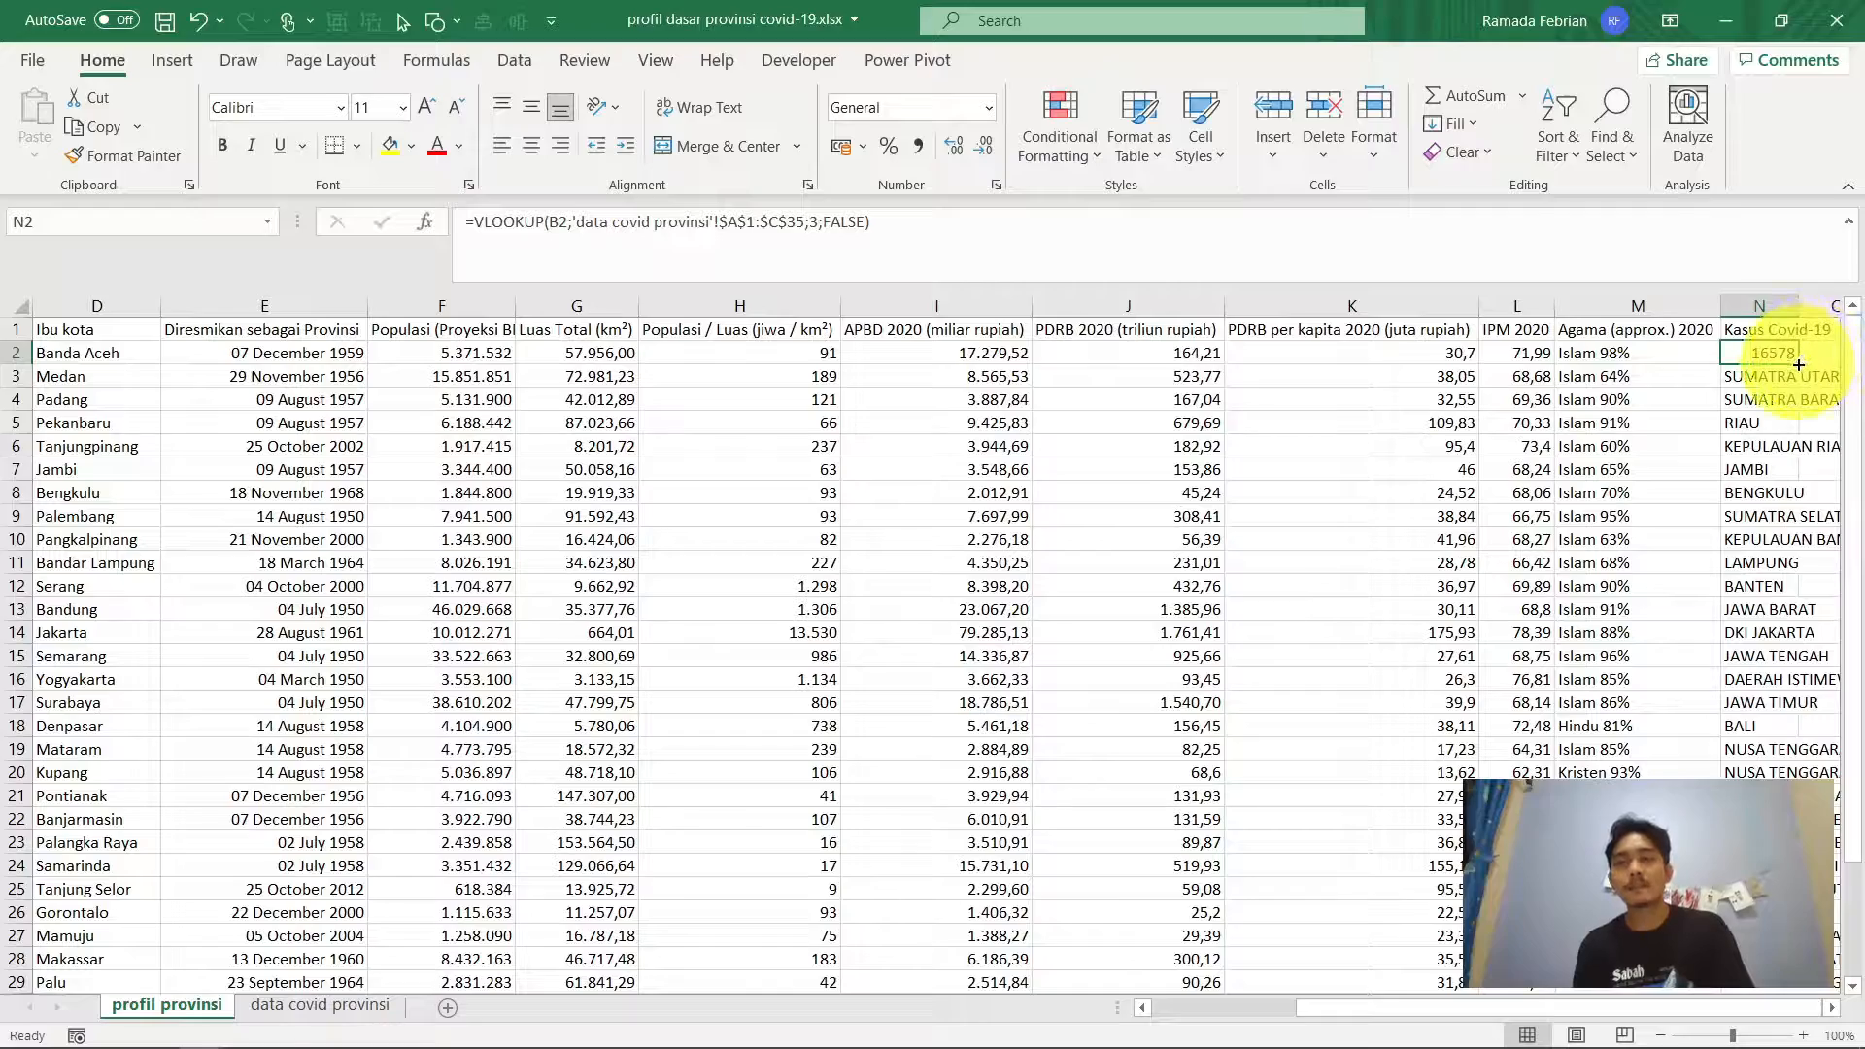
double_click(1799, 364)
Review the filled Kasus Covid-19 column and return to the Provinsi header
key(ctrl+Home)
key(Right)
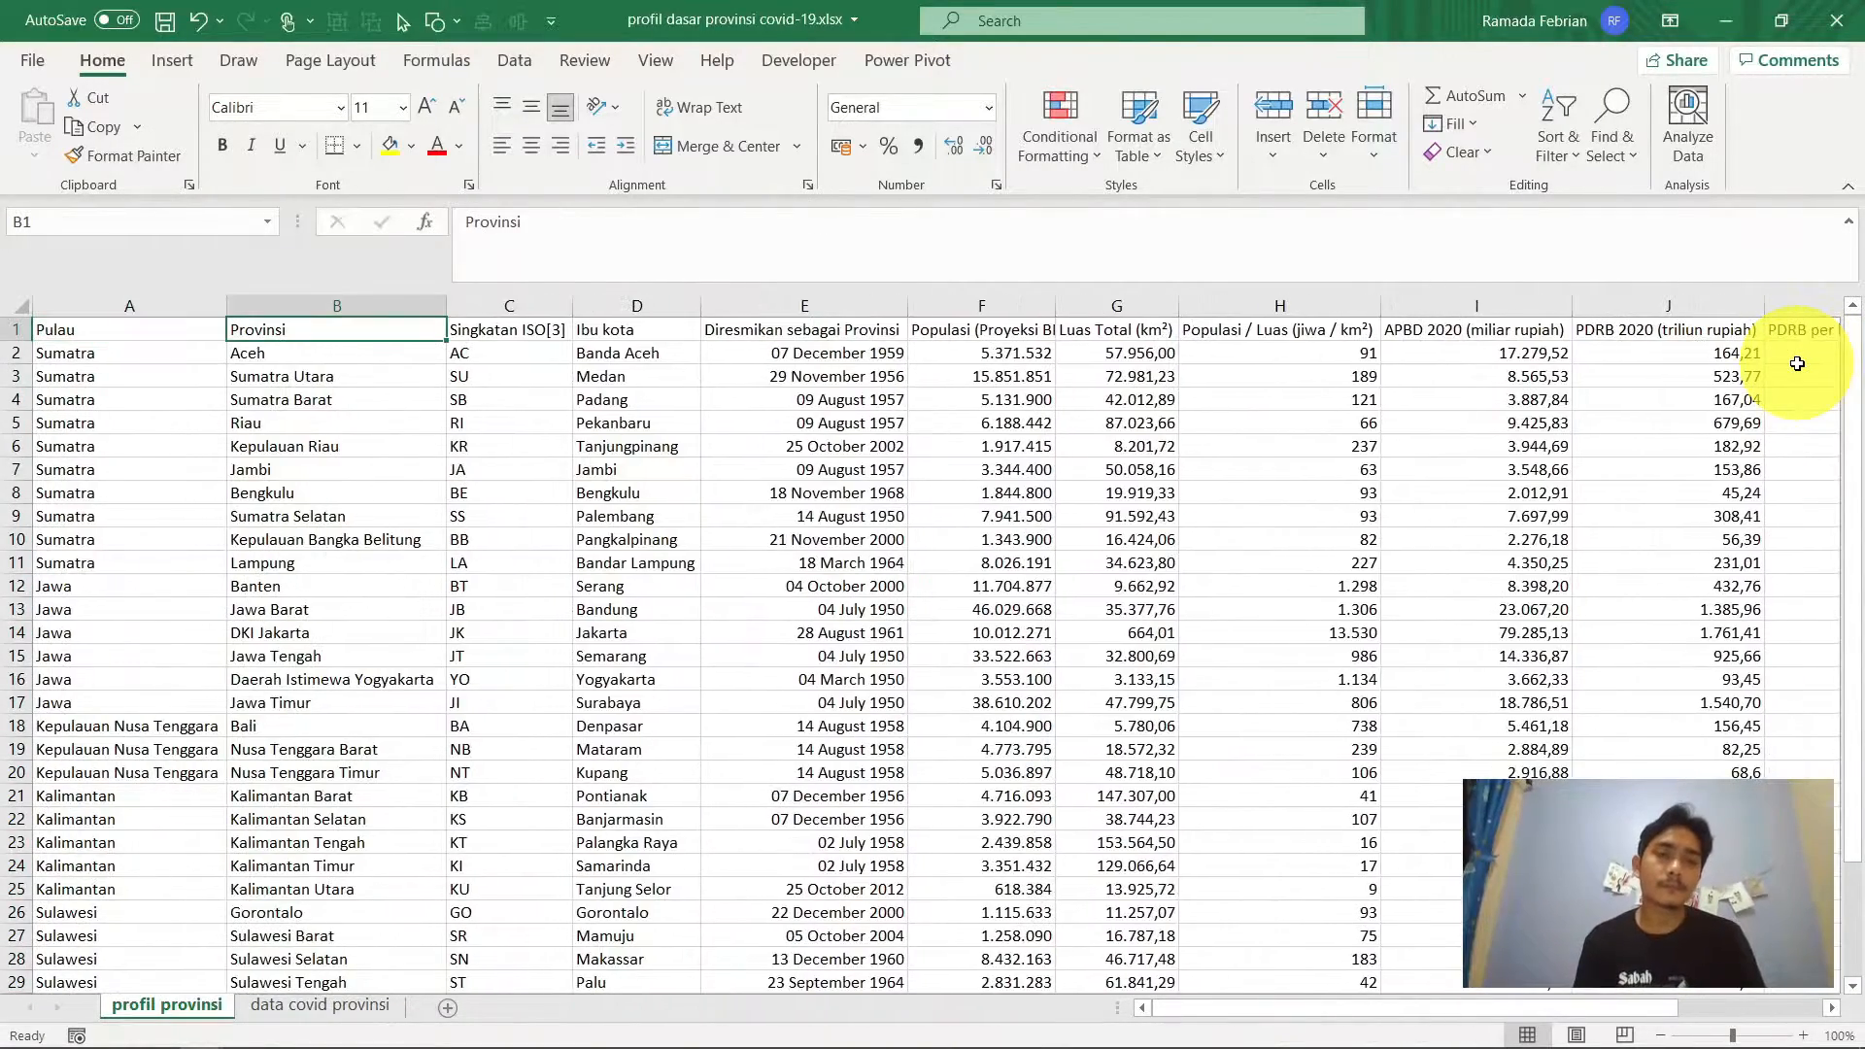
key(ctrl+Right)
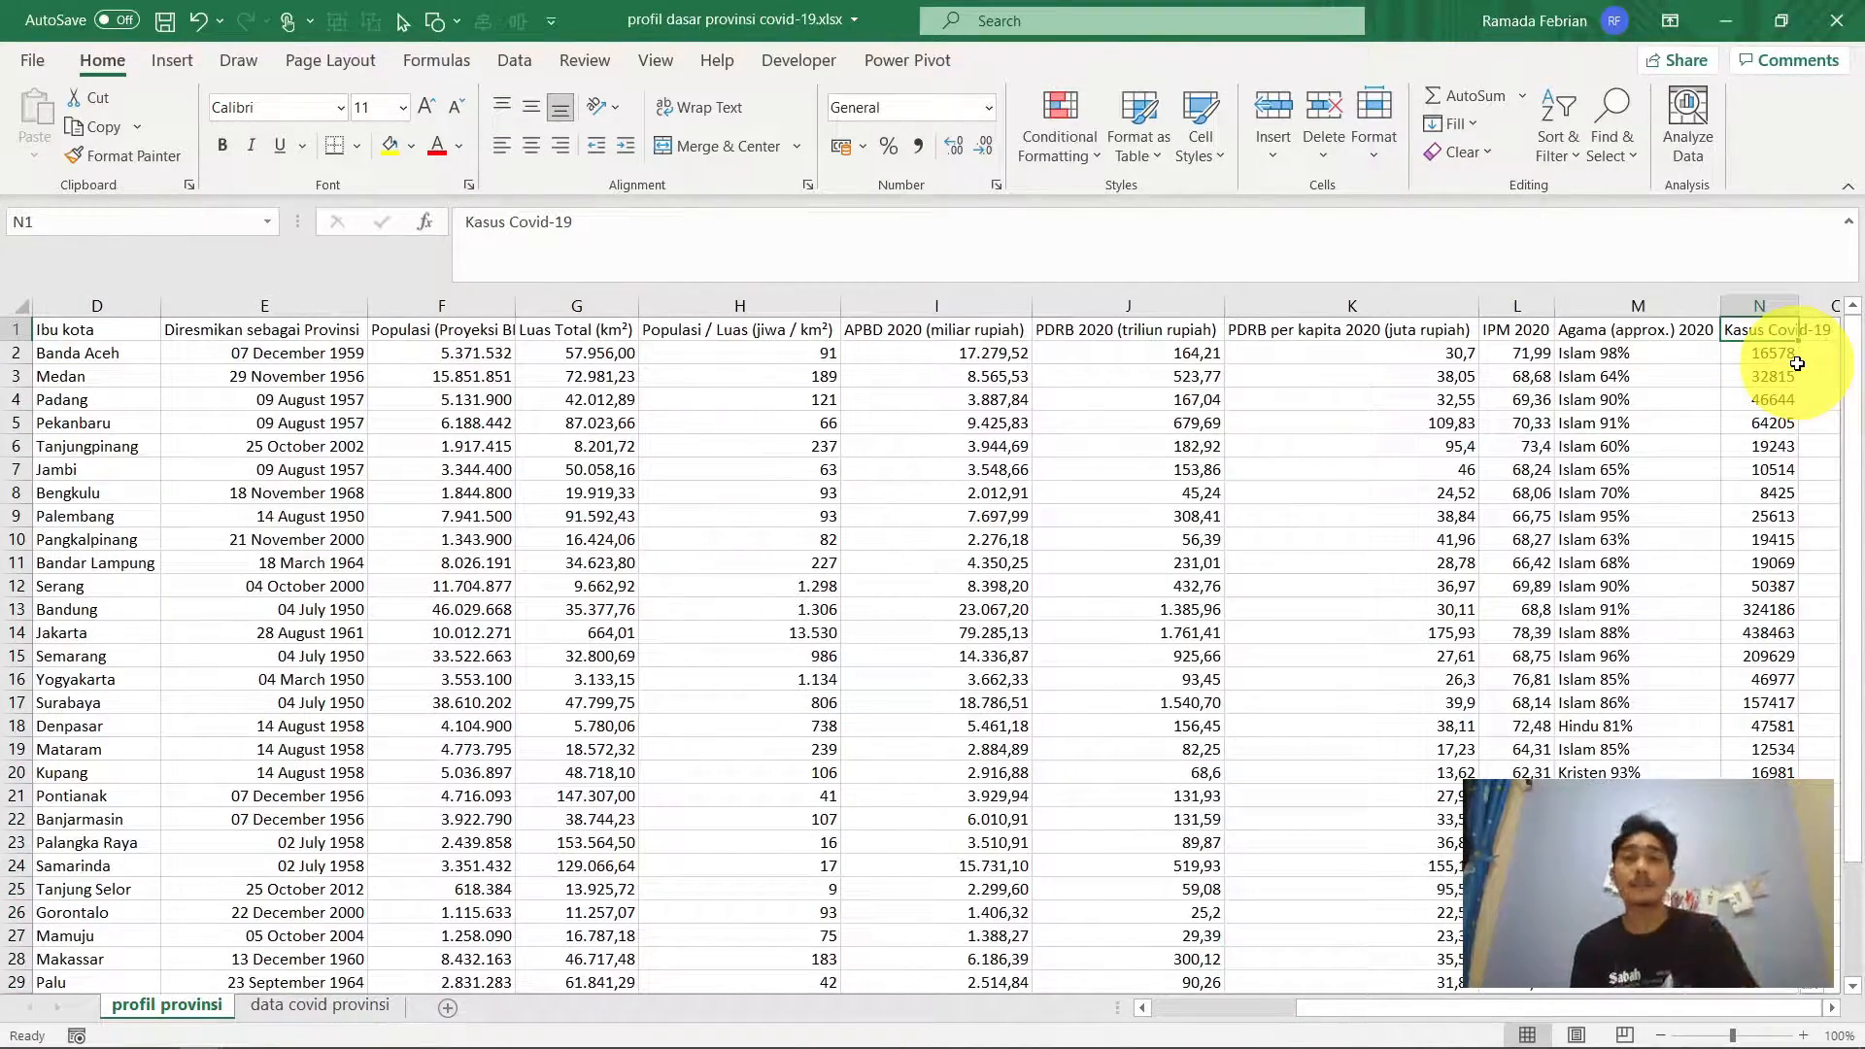
key(ctrl+Home)
key(Right)
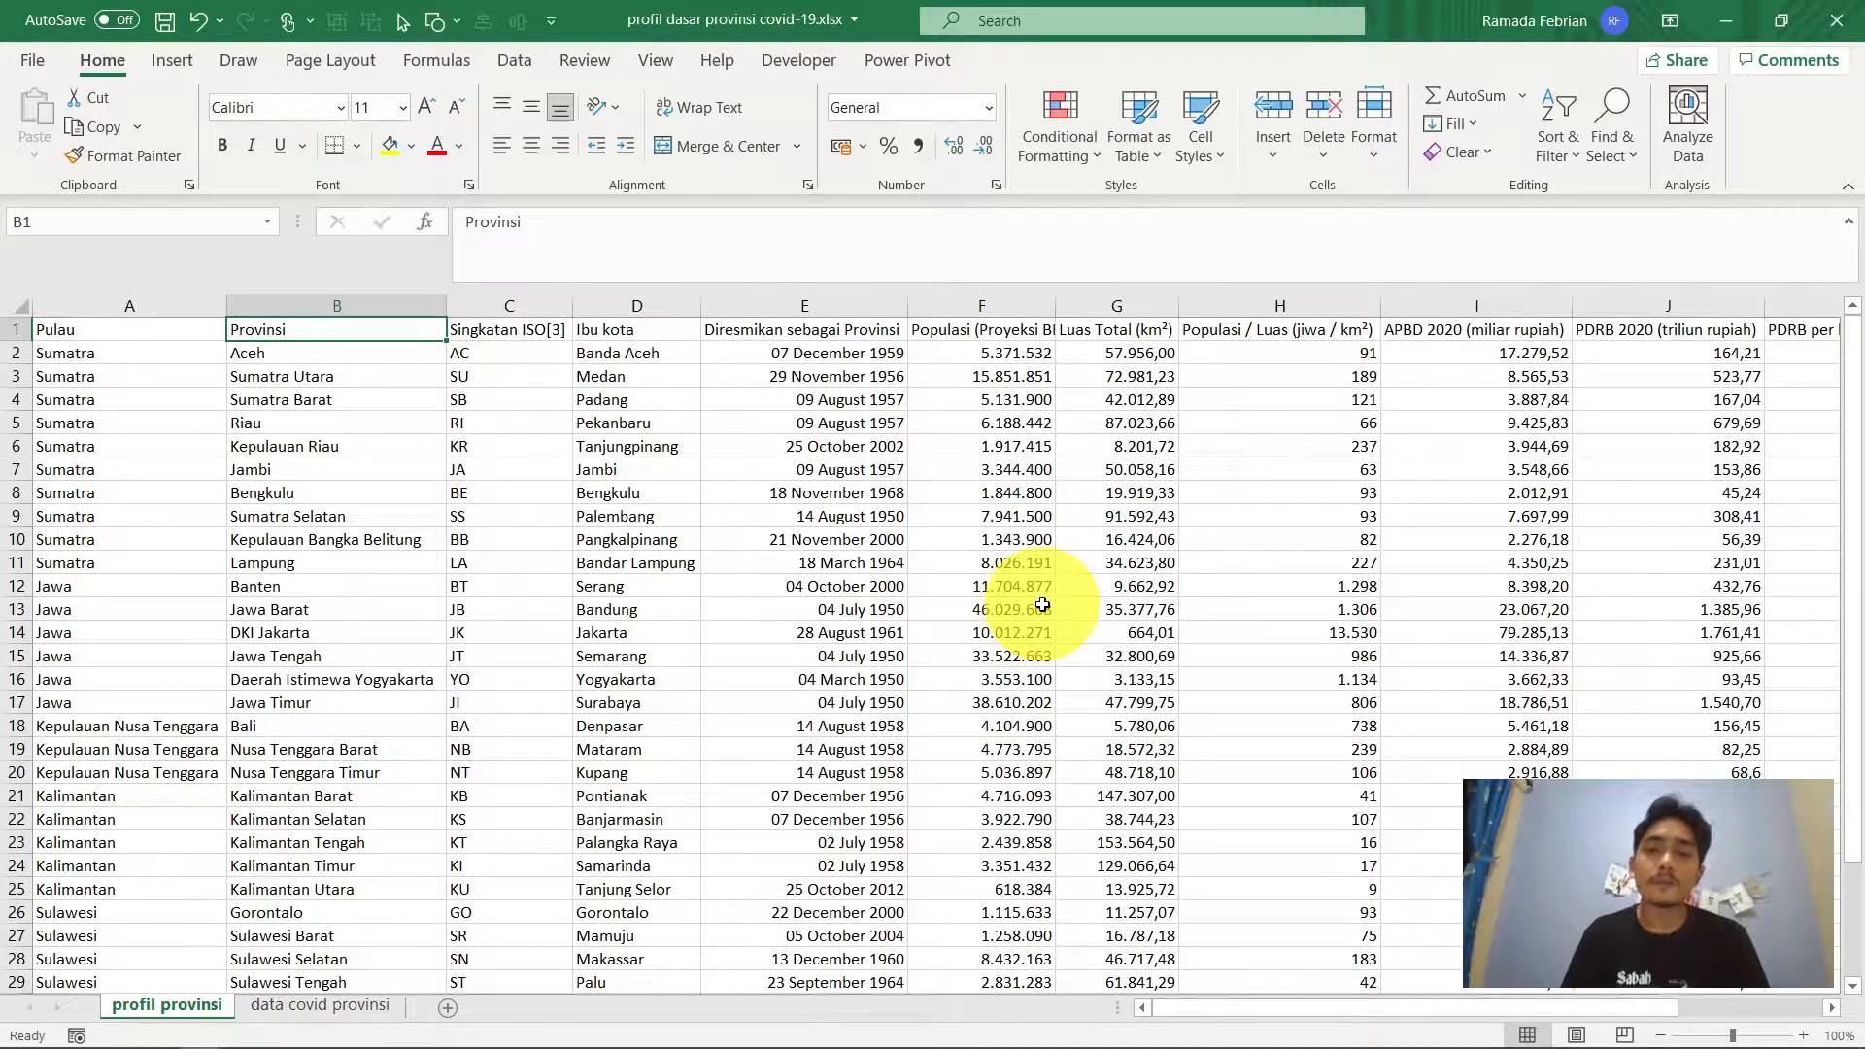
Check the recovered-cases column in data covid provinsi and enter the header Jumlah Sembuh Covid-19 in O1 of profil provinsi
key(ctrl+Right)
key(Right)
key(Left)
key(Right)
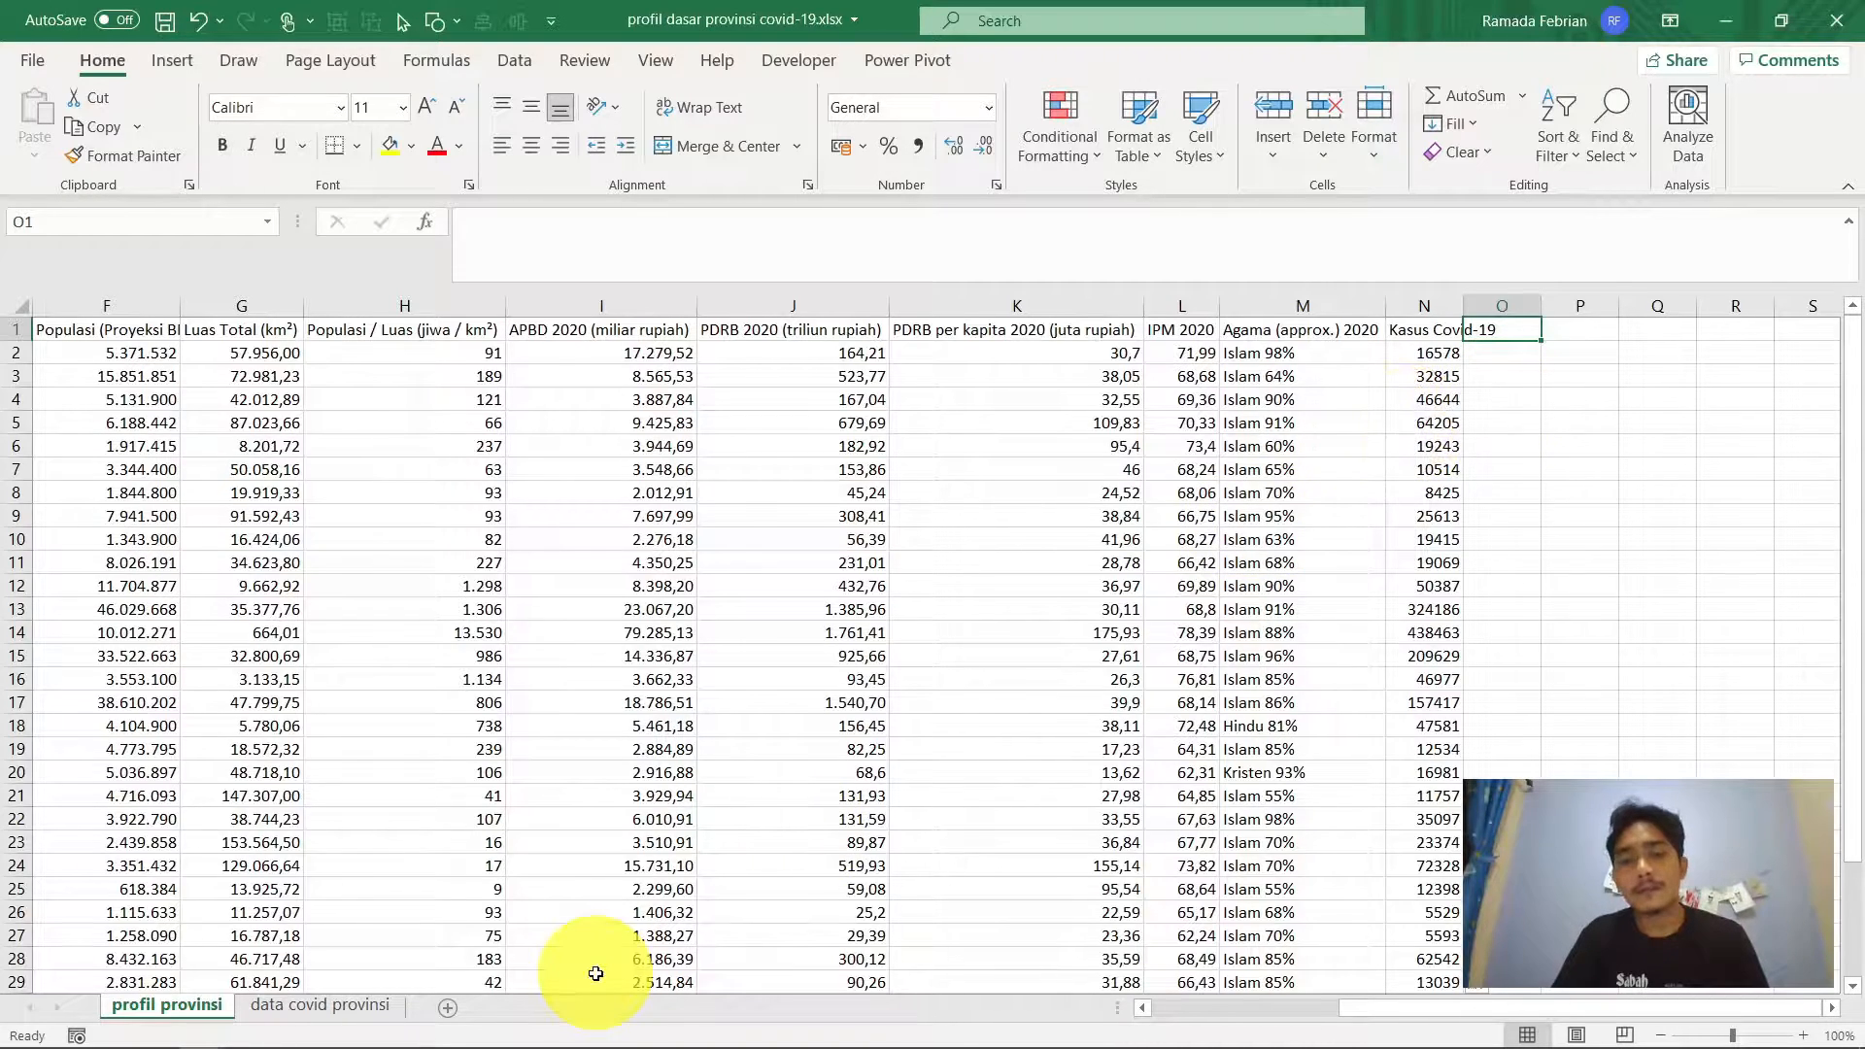
click(340, 1005)
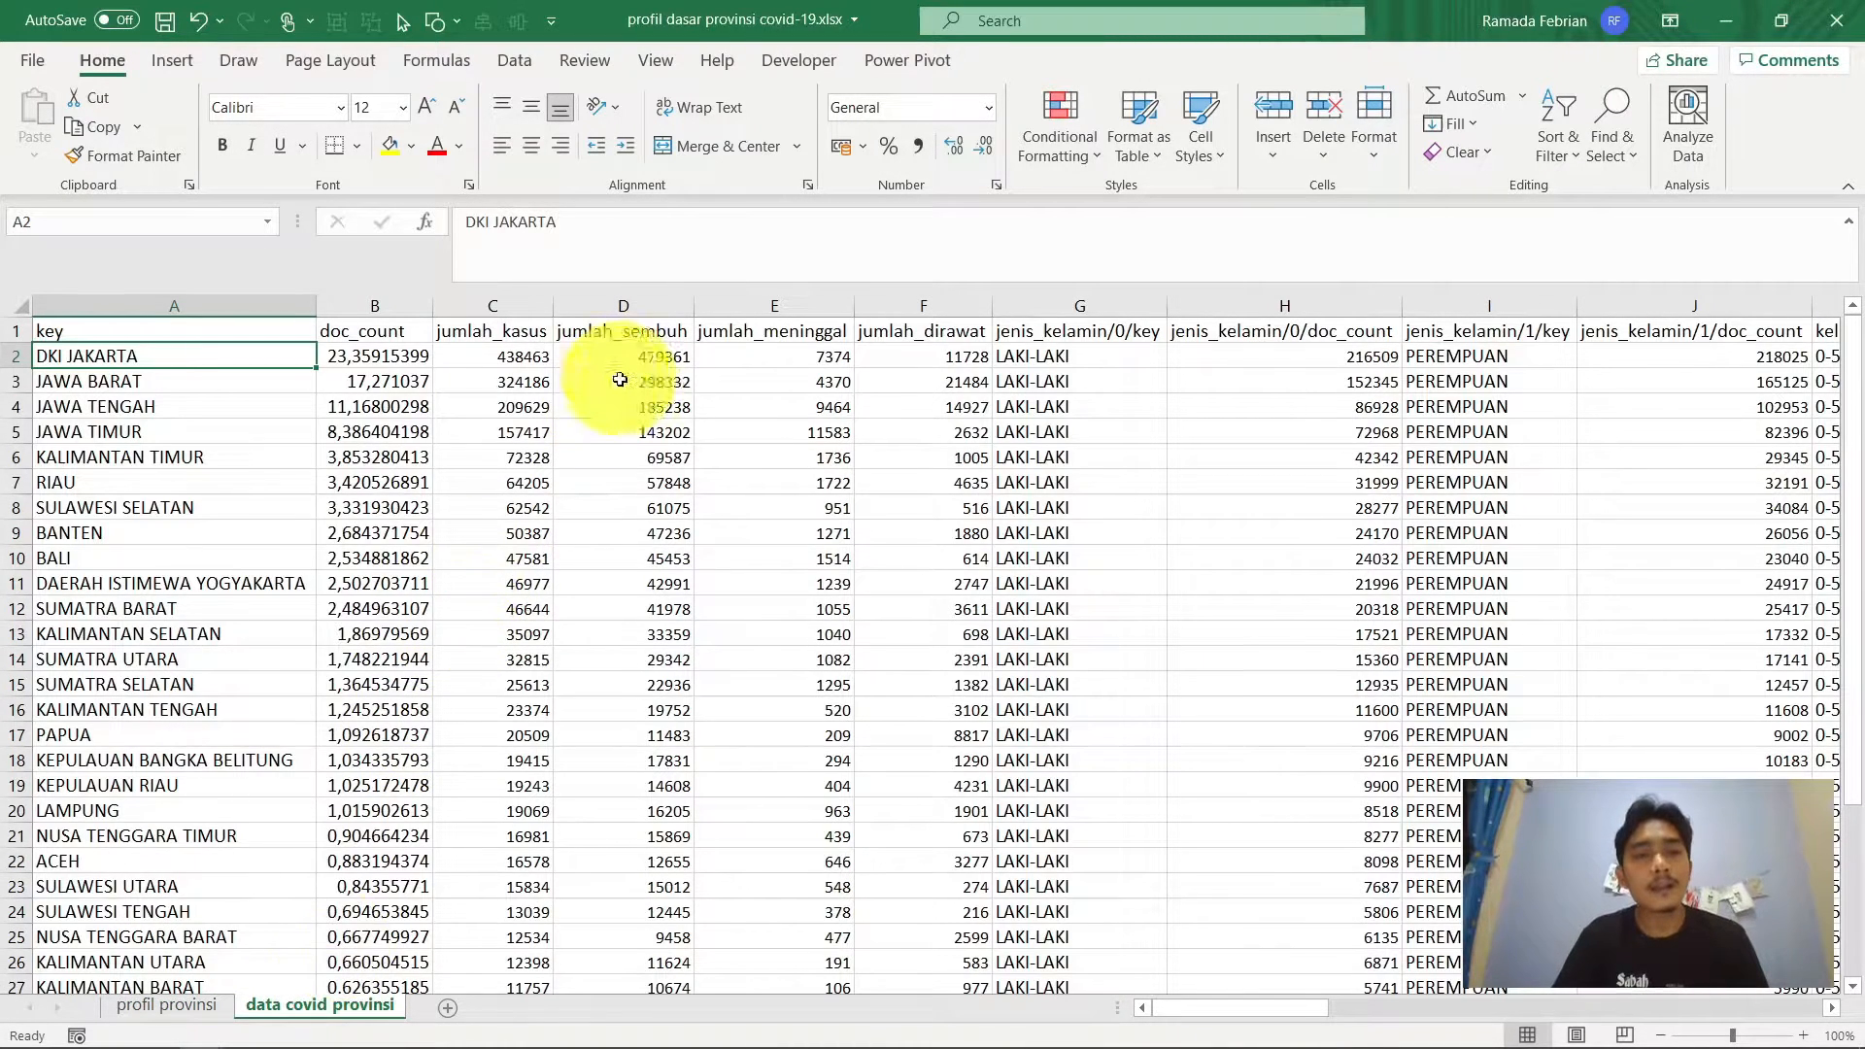
click(150, 1003)
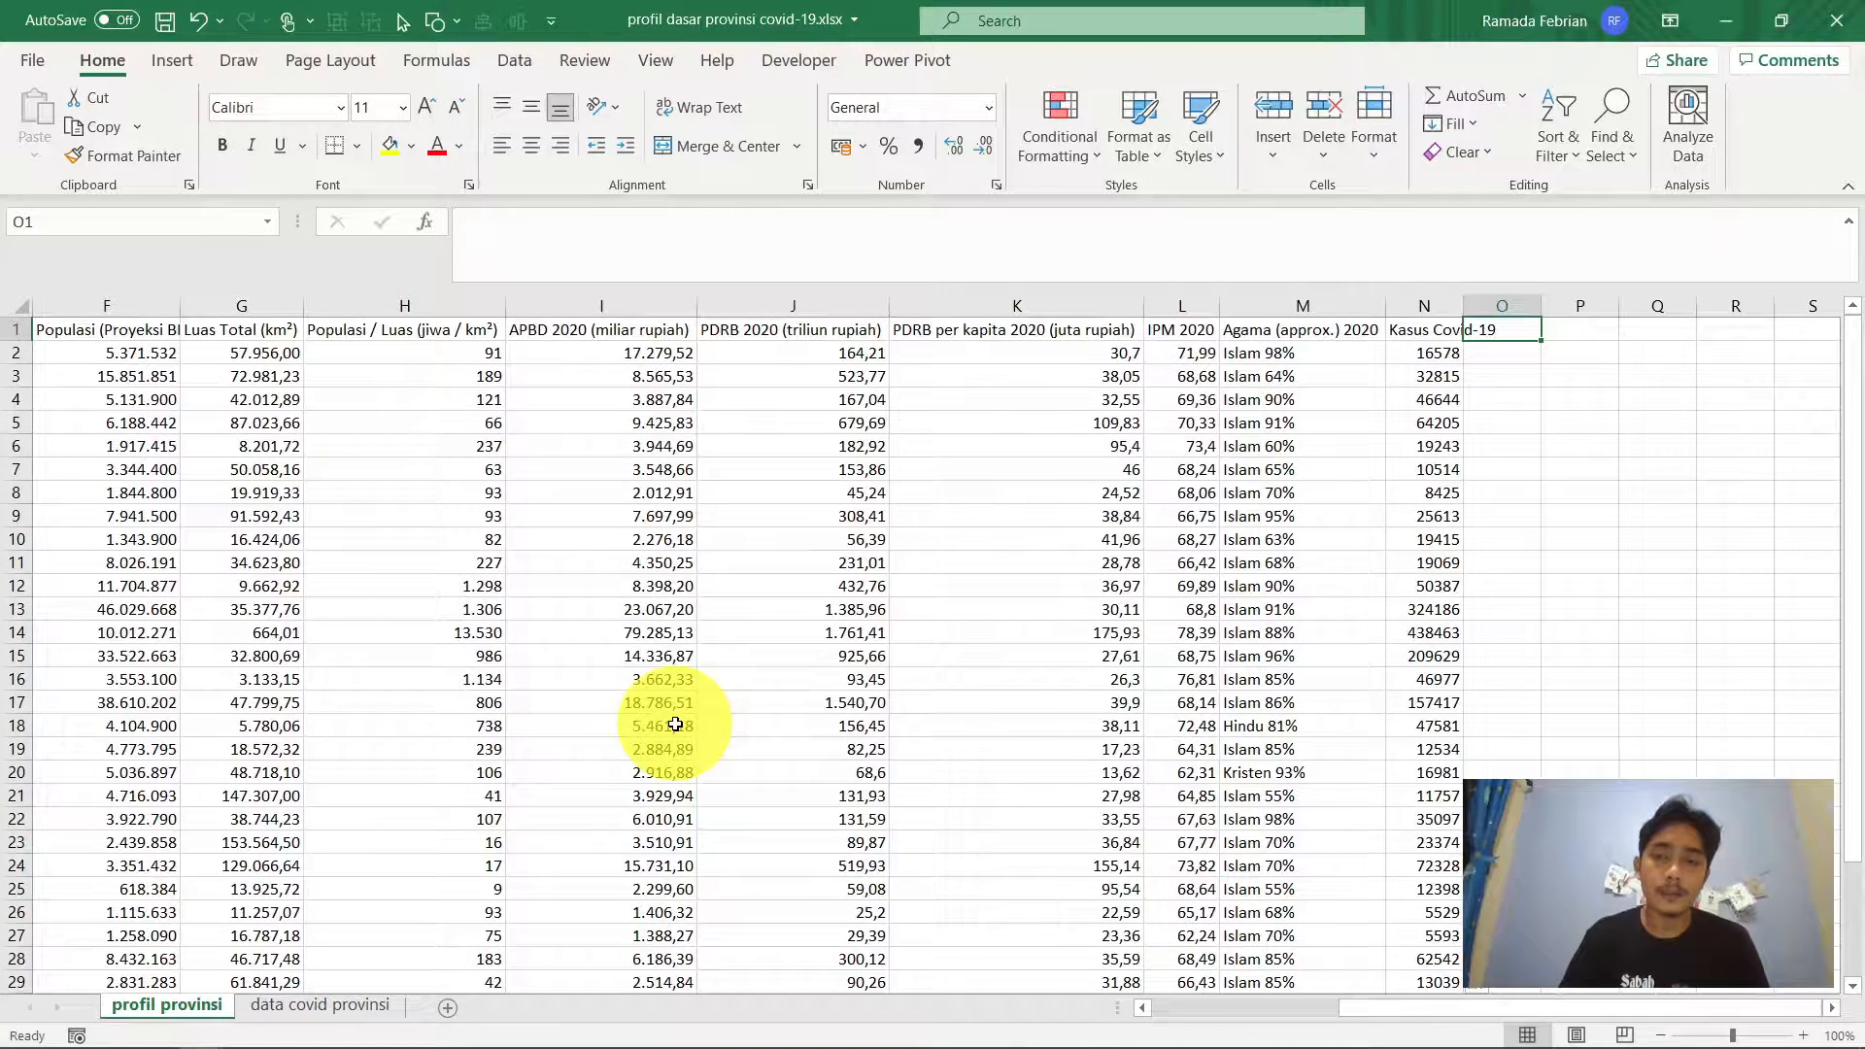
text(Jumlah Sembuh Covid-19)
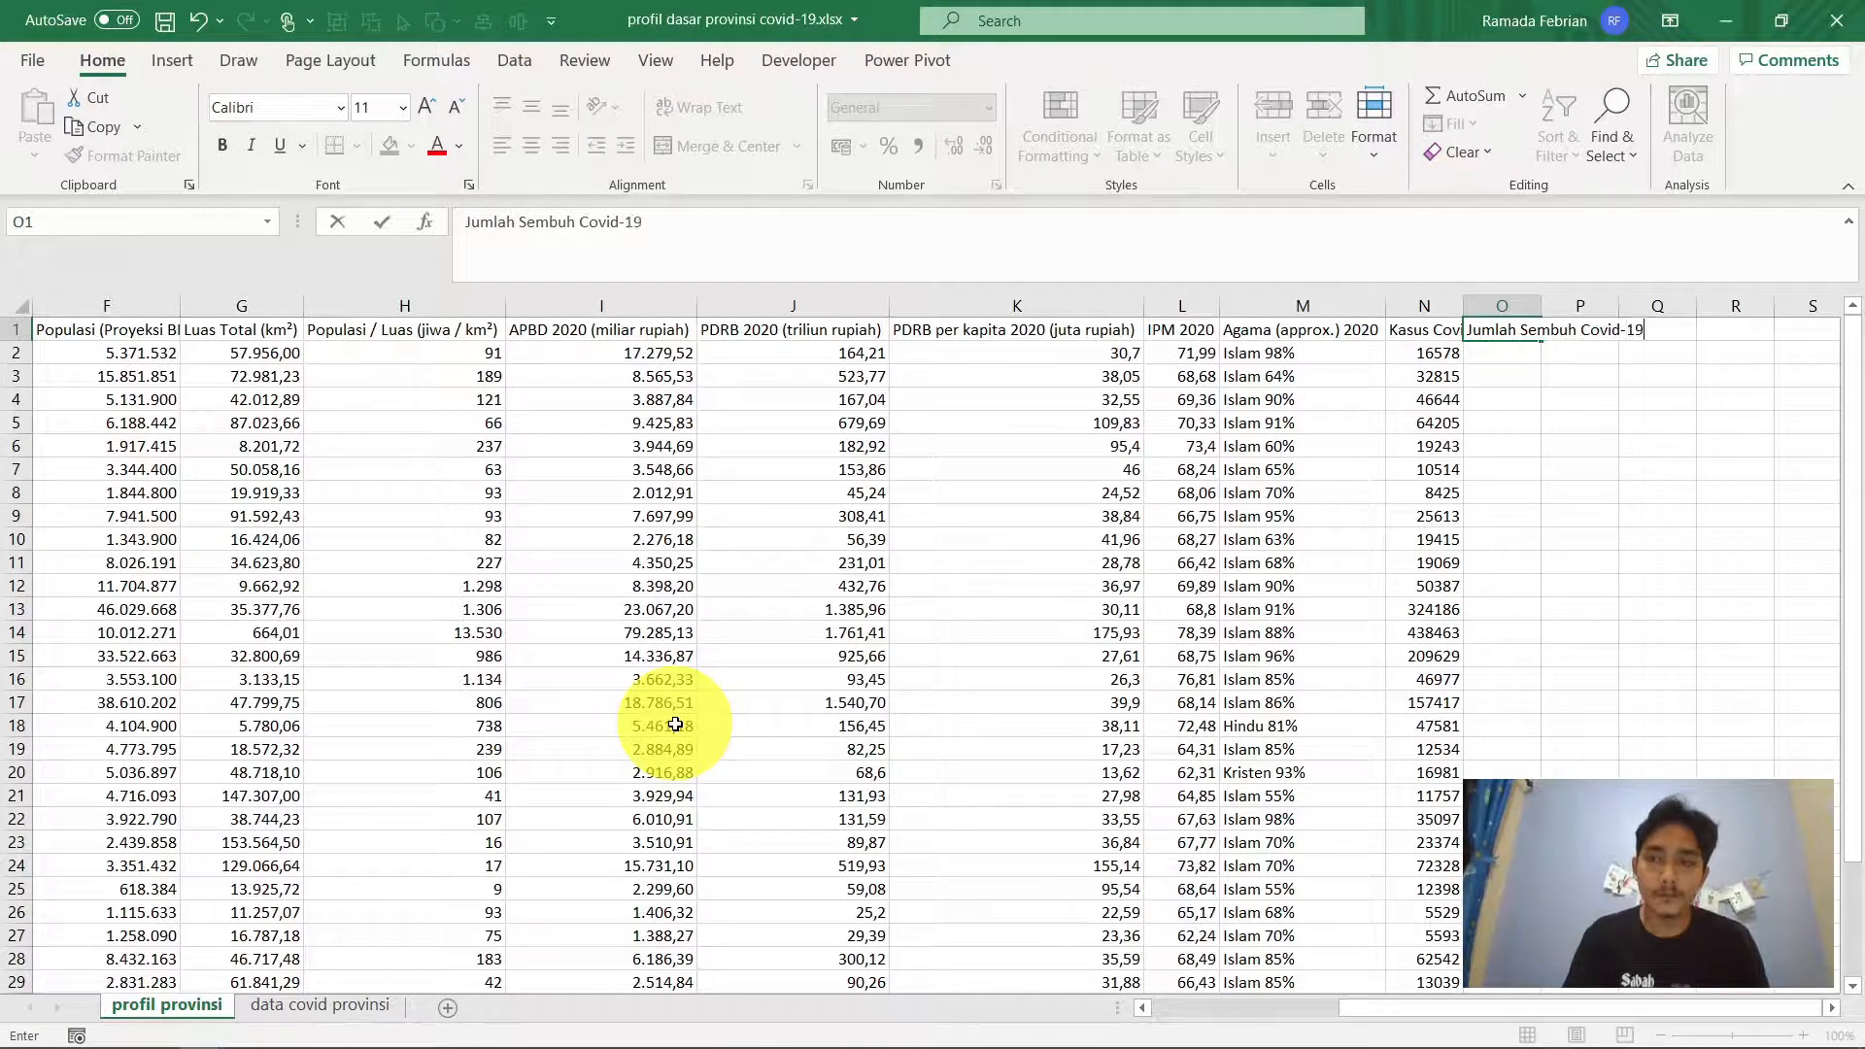
key(Return)
Start a VLOOKUP formula in O2 with the province name in B2 as the lookup value
text(=vlooku)
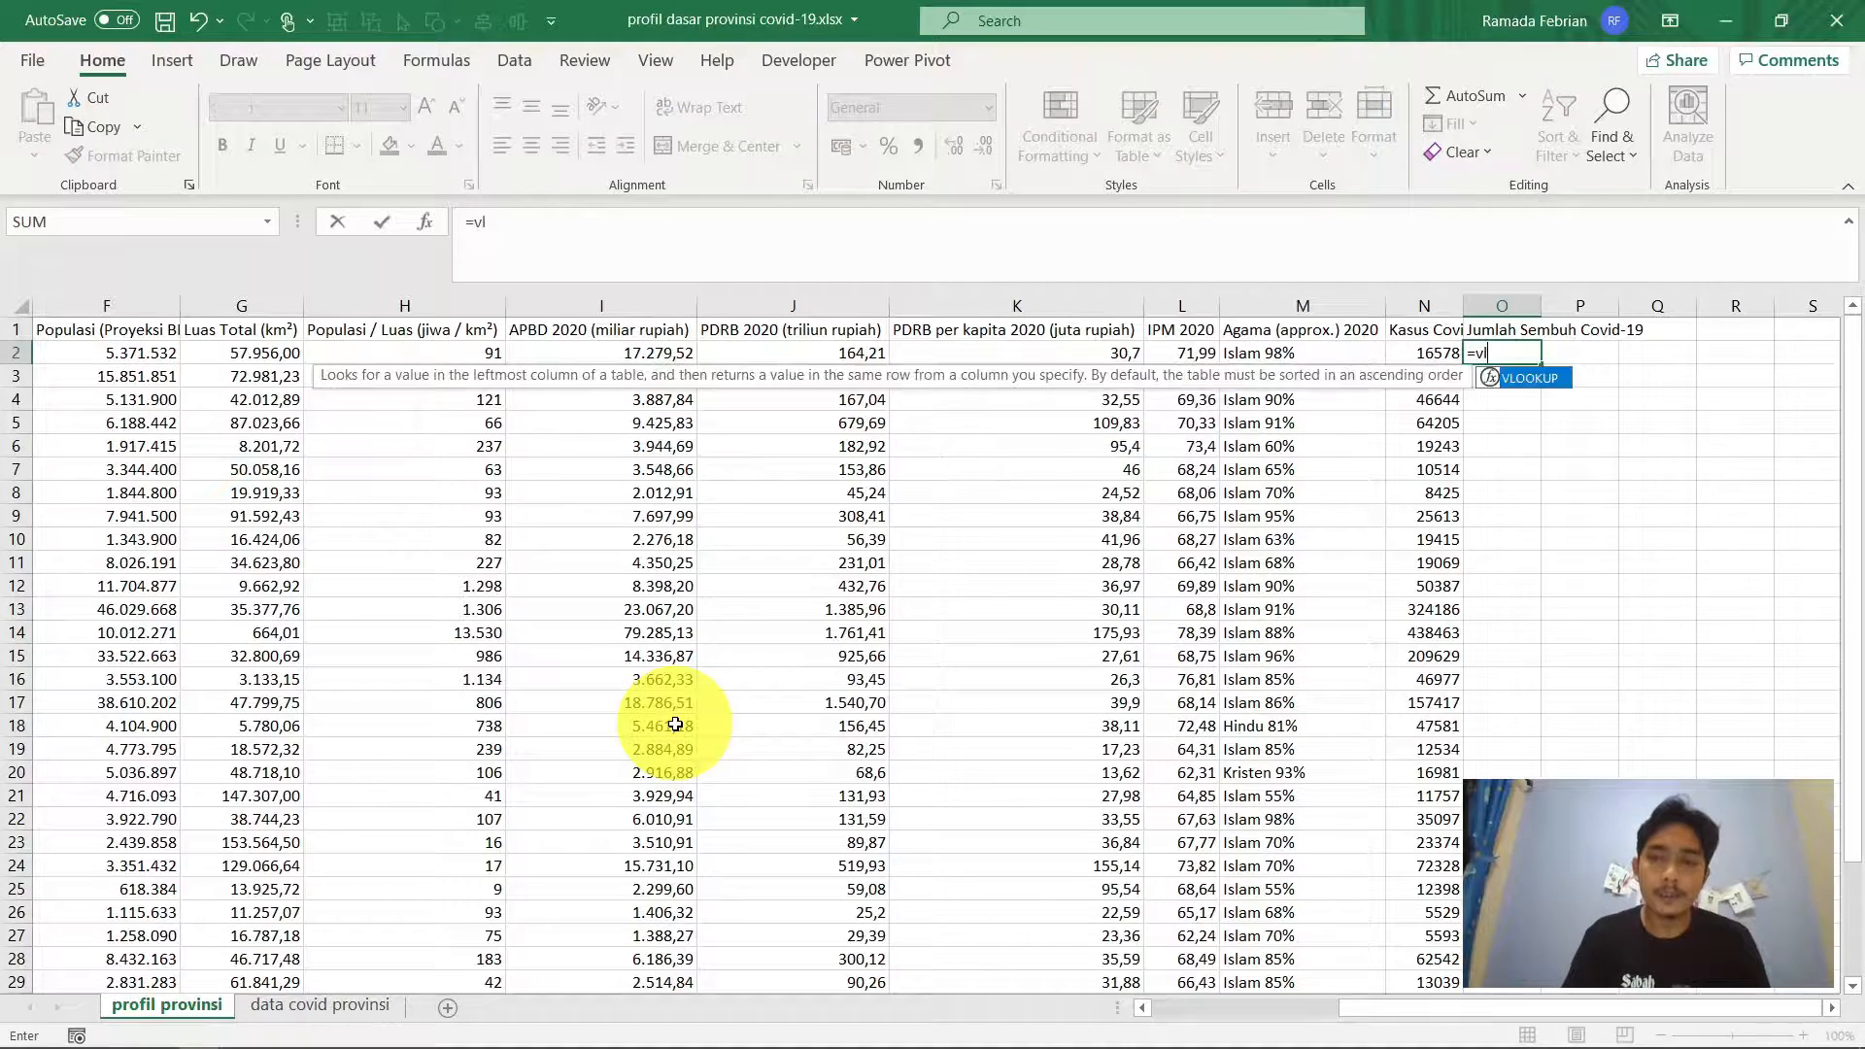
key(Tab)
key(Left)
key(Left)
key(Left)
key(Left)
key(Left)
key(Left)
key(Left)
key(Left)
key(Left)
key(Left)
key(Left)
key(Left)
key(Left)
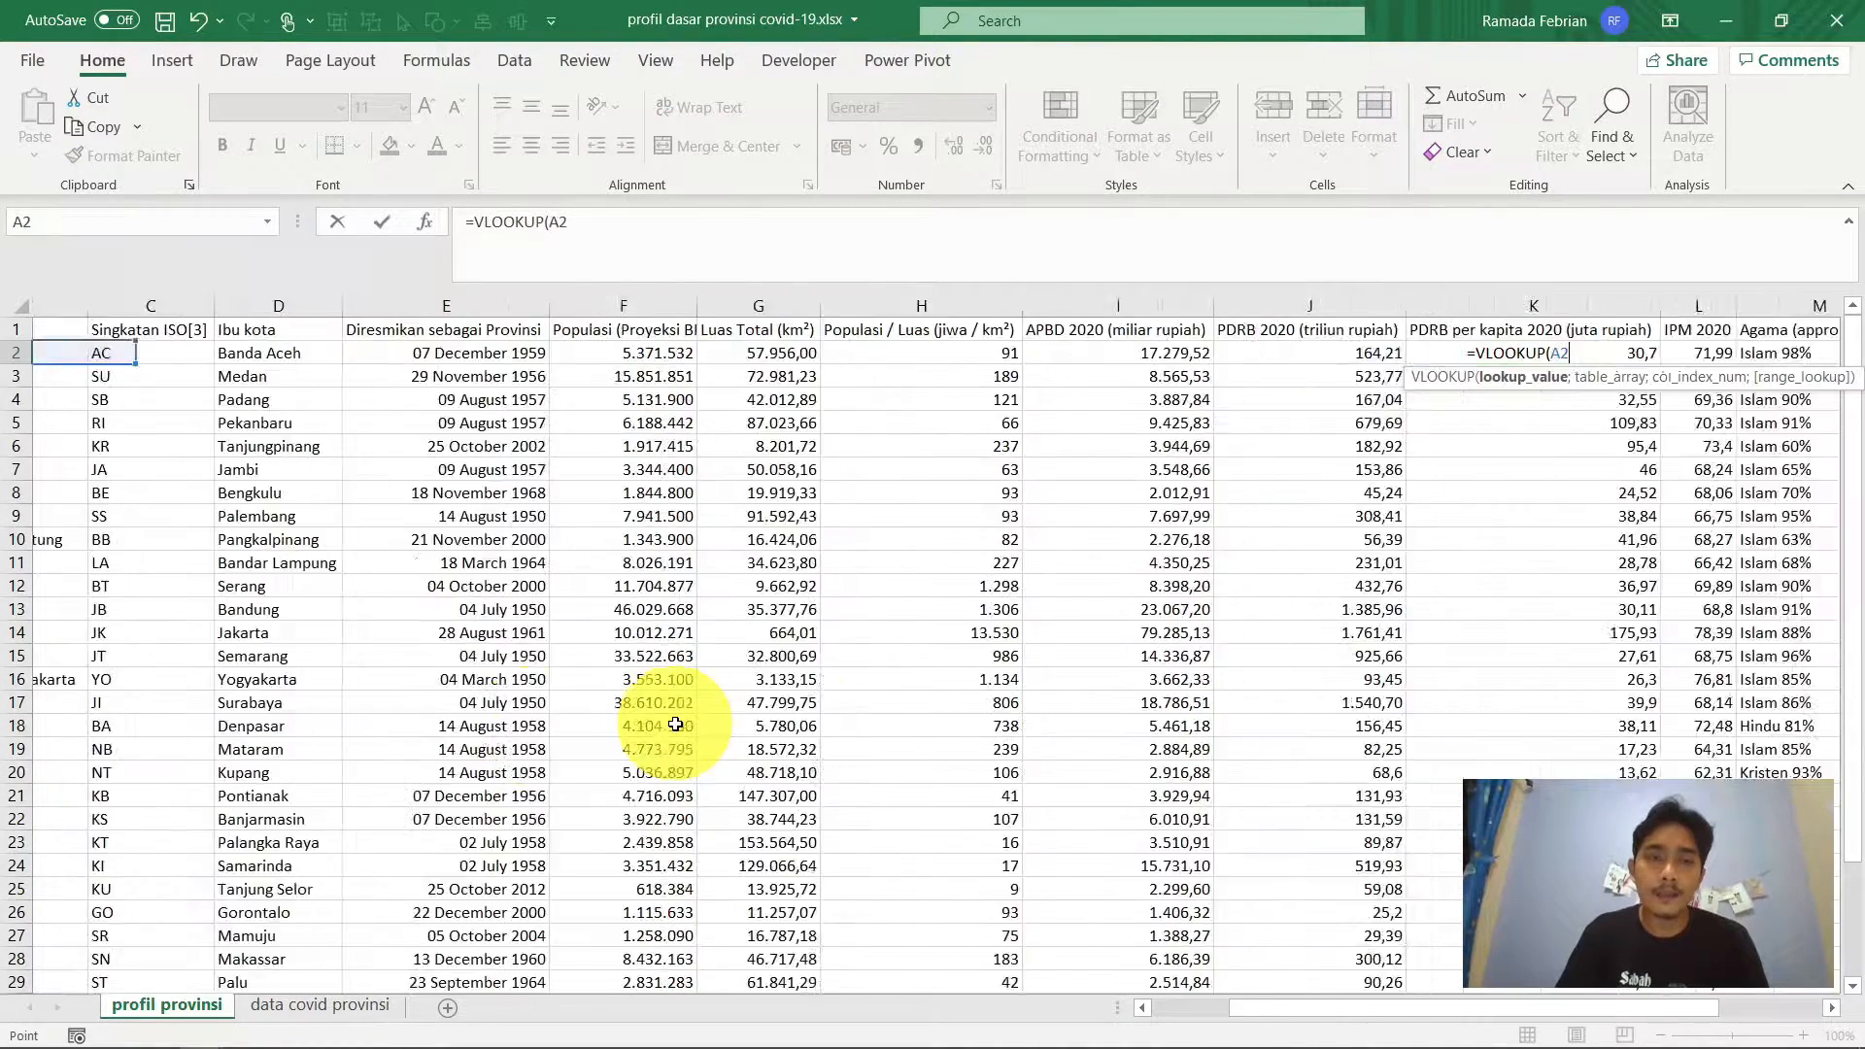
text(;)
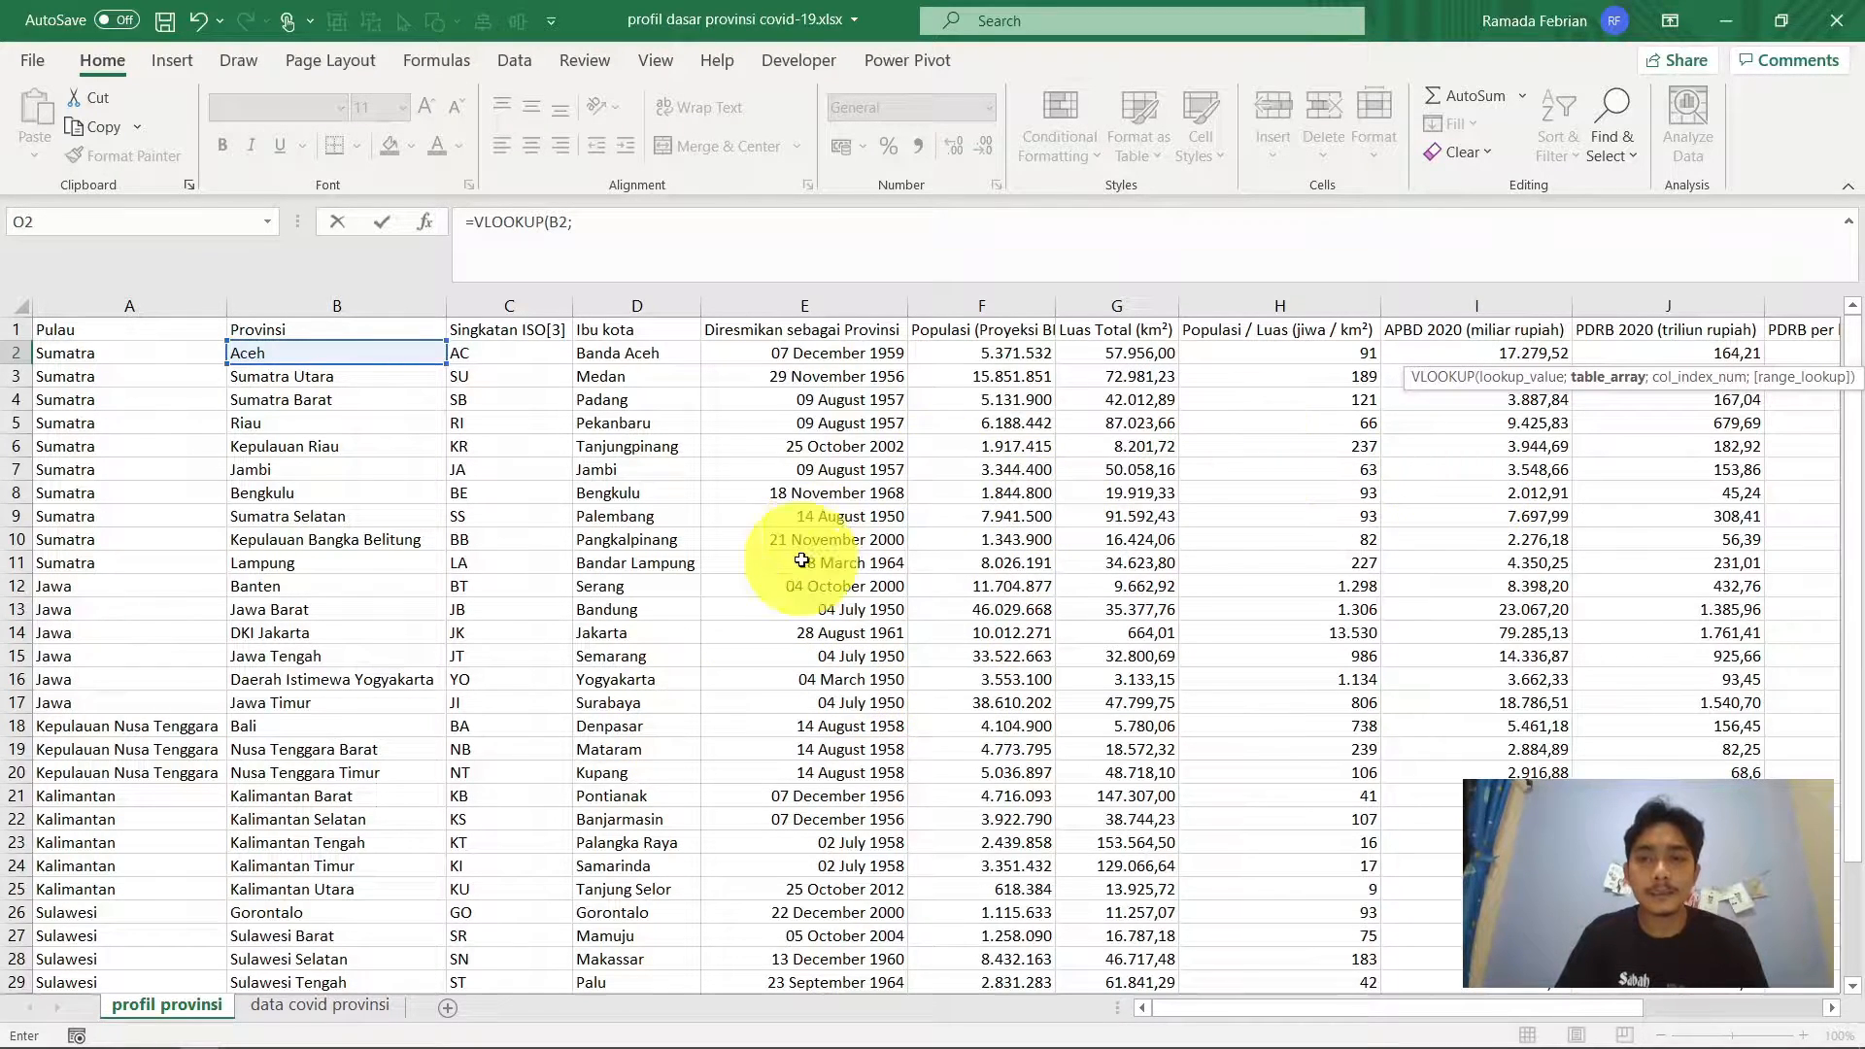
Switch to the covid-19 prov 10 juni 2021.xlsx workbook and use $A$1:$D$35 of Sheet 1 as the table array
key(alt+Tab)
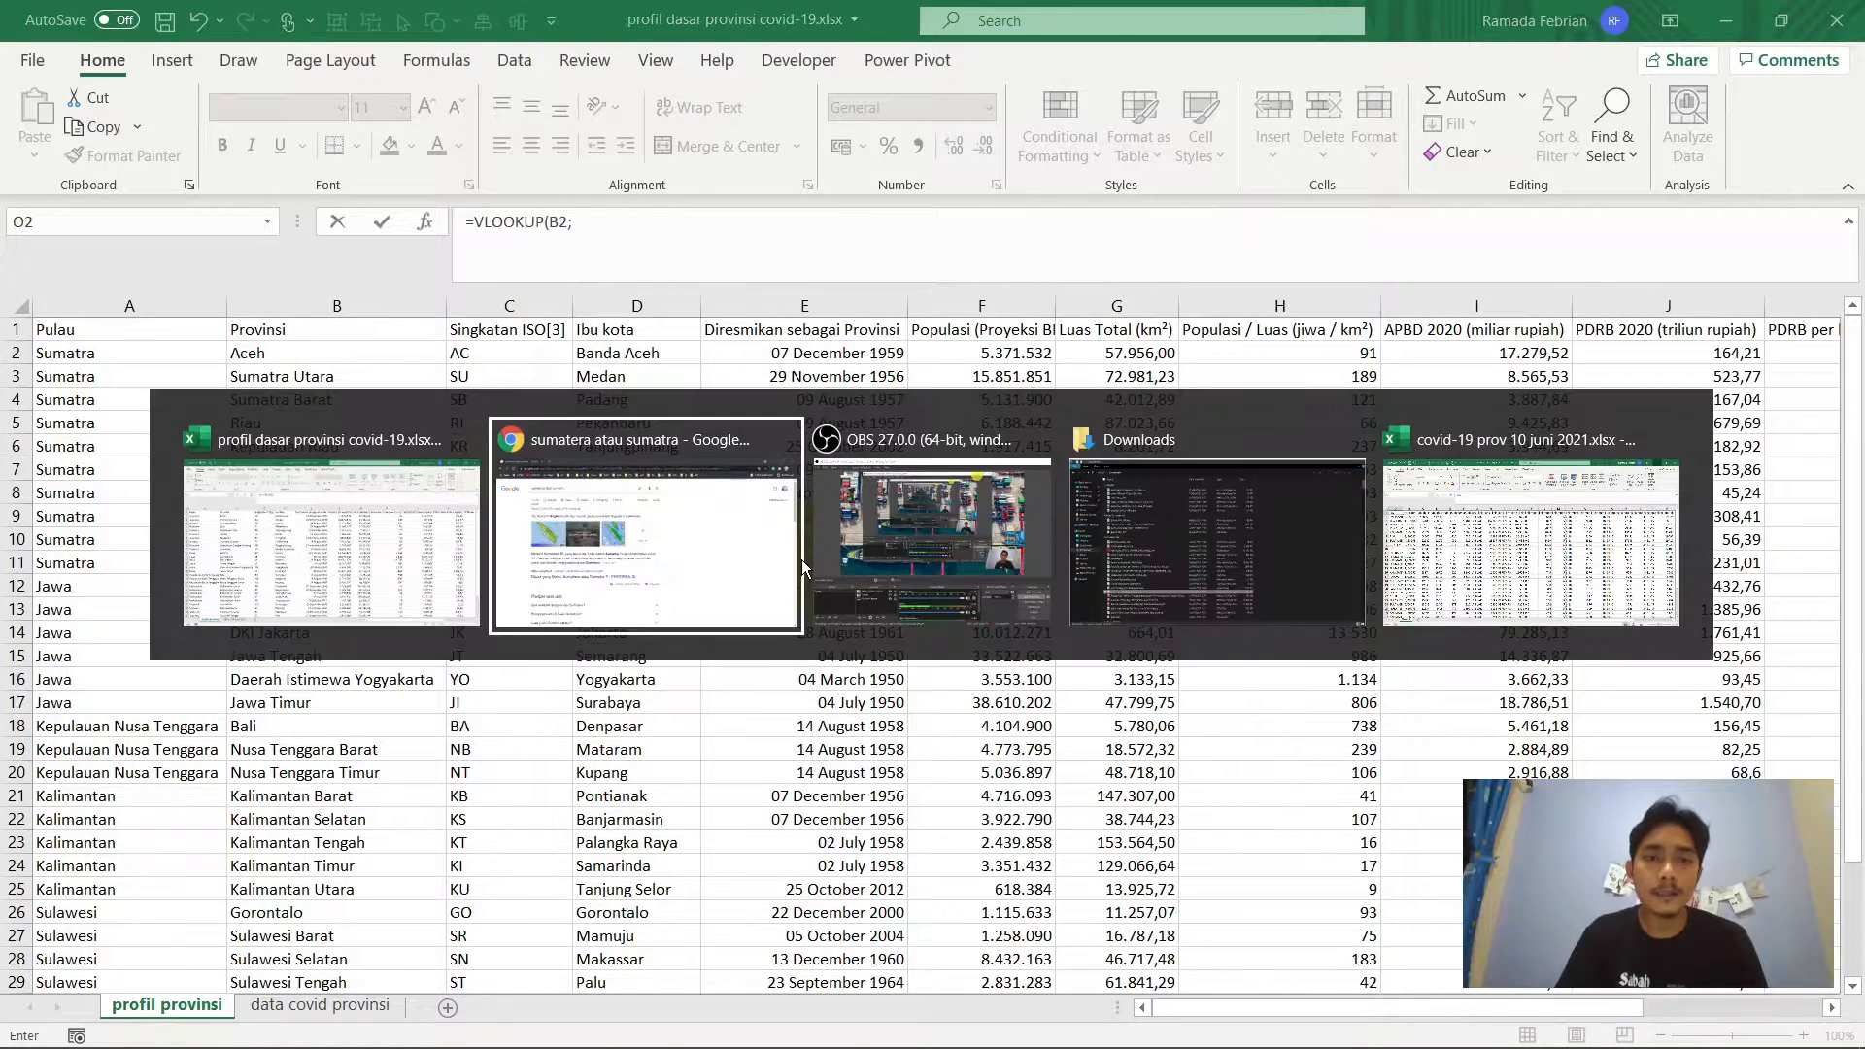
key(alt+Tab)
key(alt+Tab)
key(alt+Tab)
key(alt+Tab)
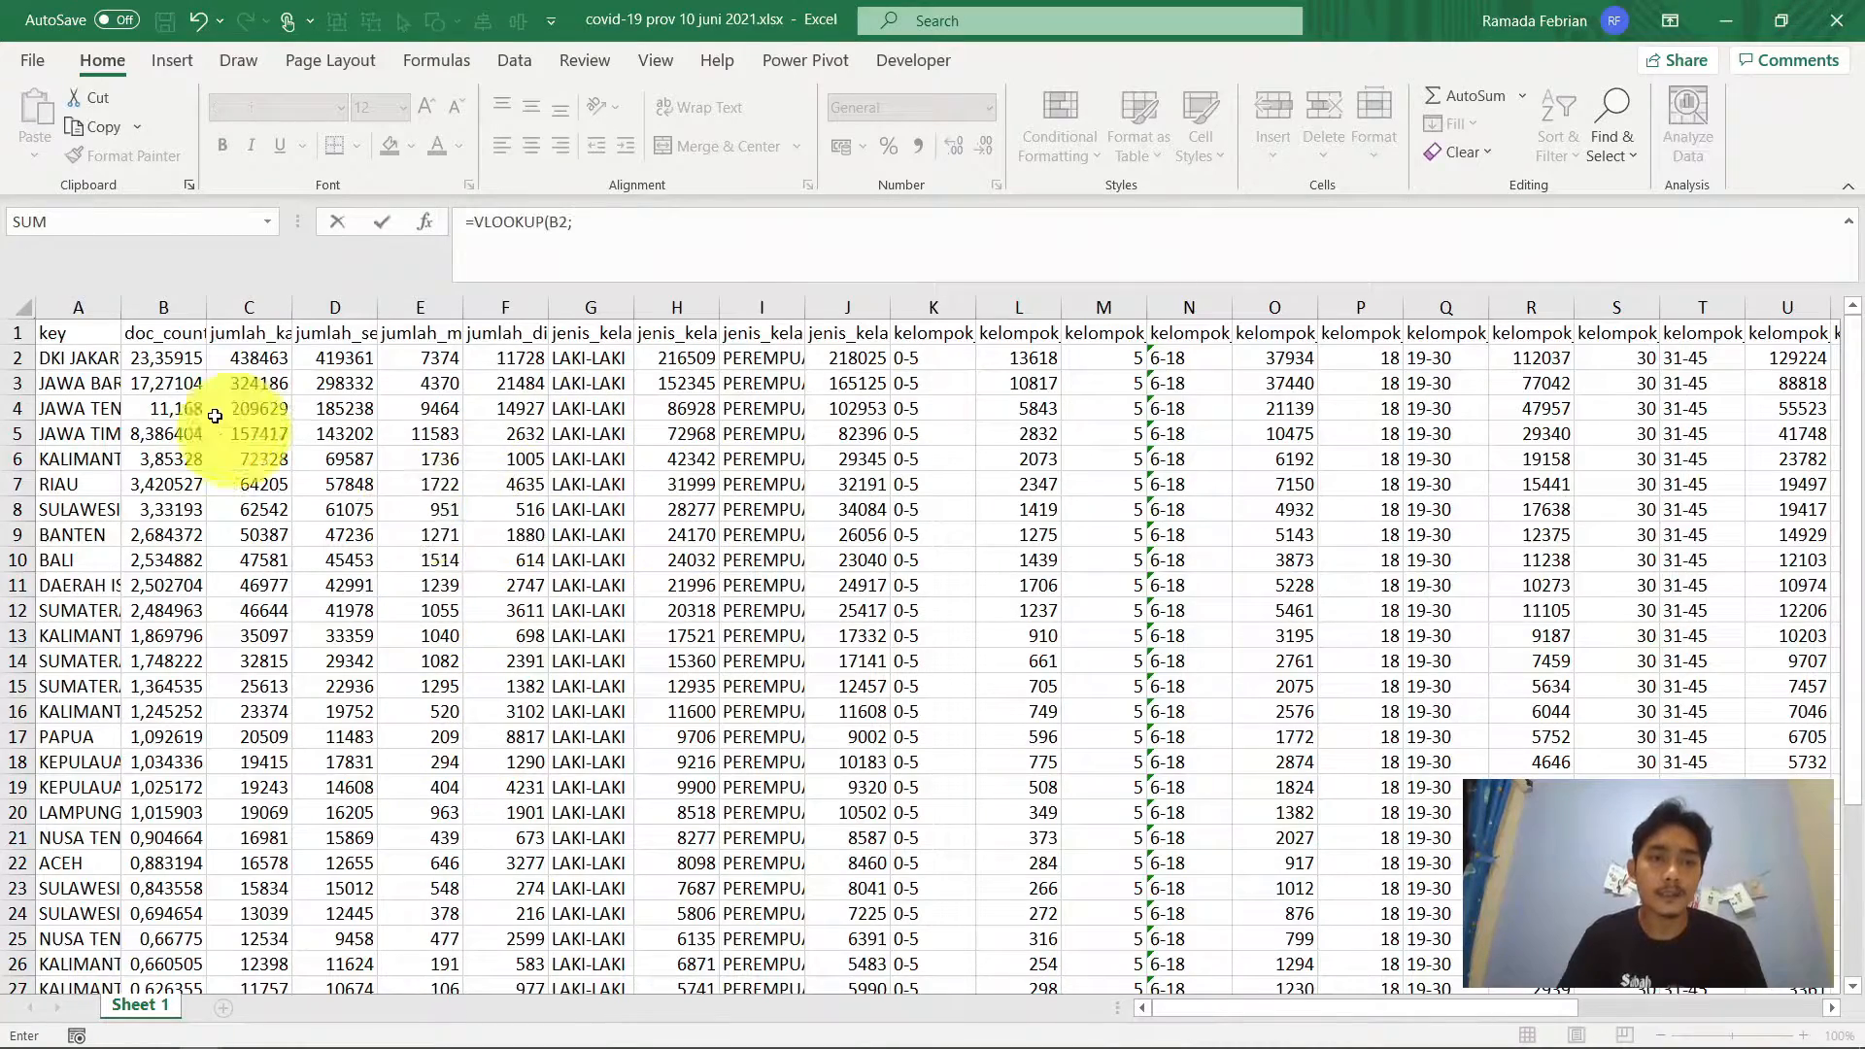
click(209, 408)
key(Up)
key(Up)
key(Up)
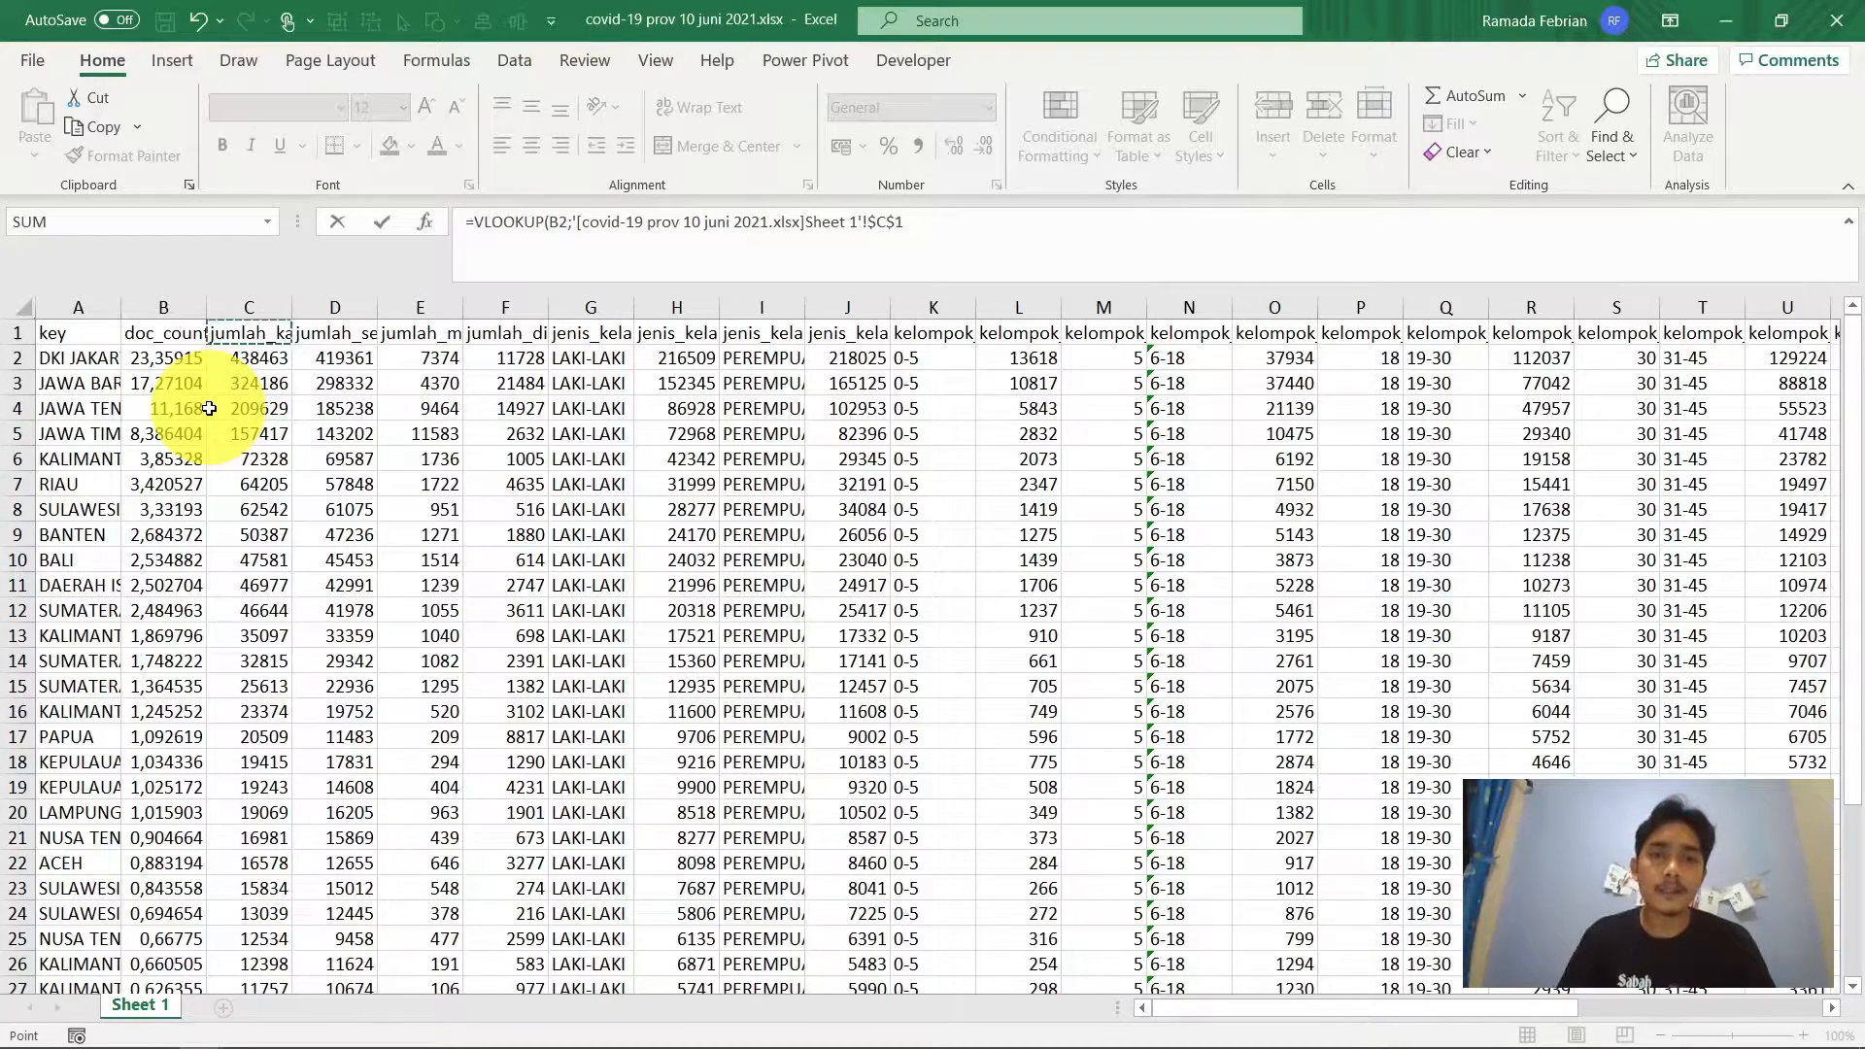
key(Left)
key(Left)
key(shift+Right)
key(shift+Right)
key(shift+Right)
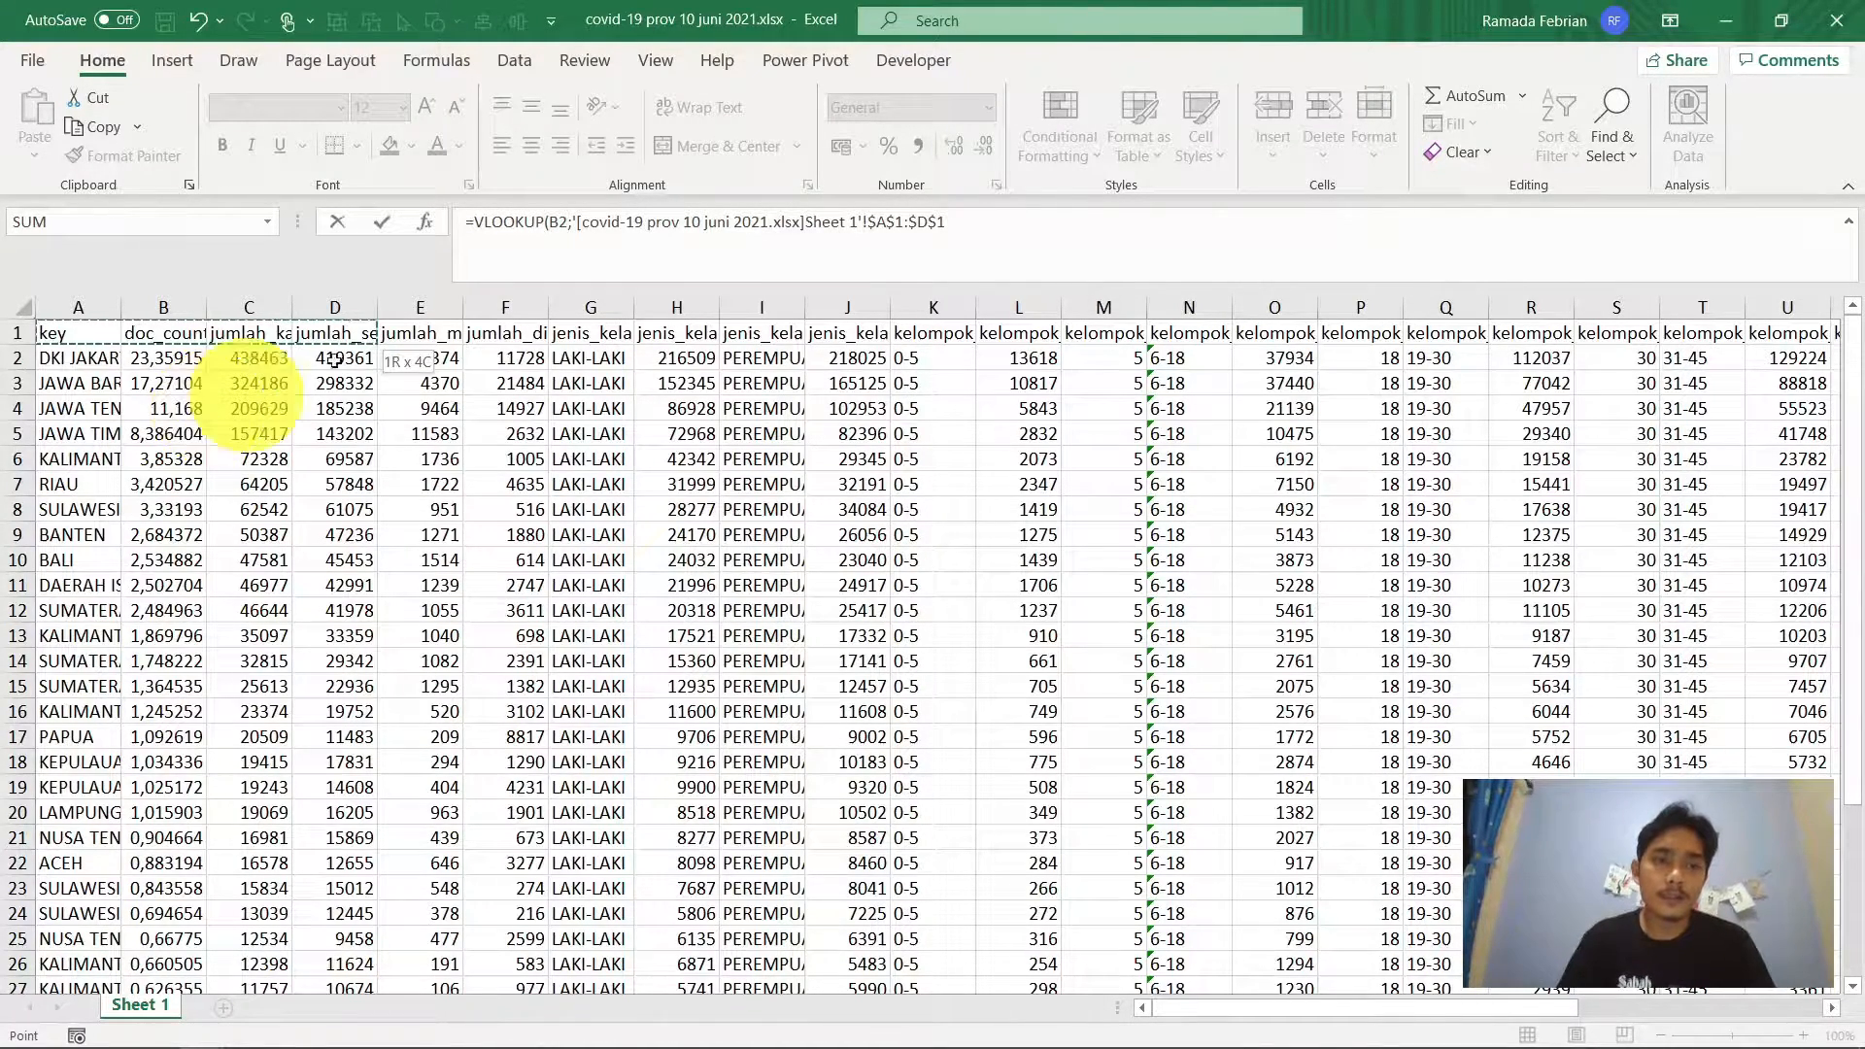
key(ctrl+shift+Down)
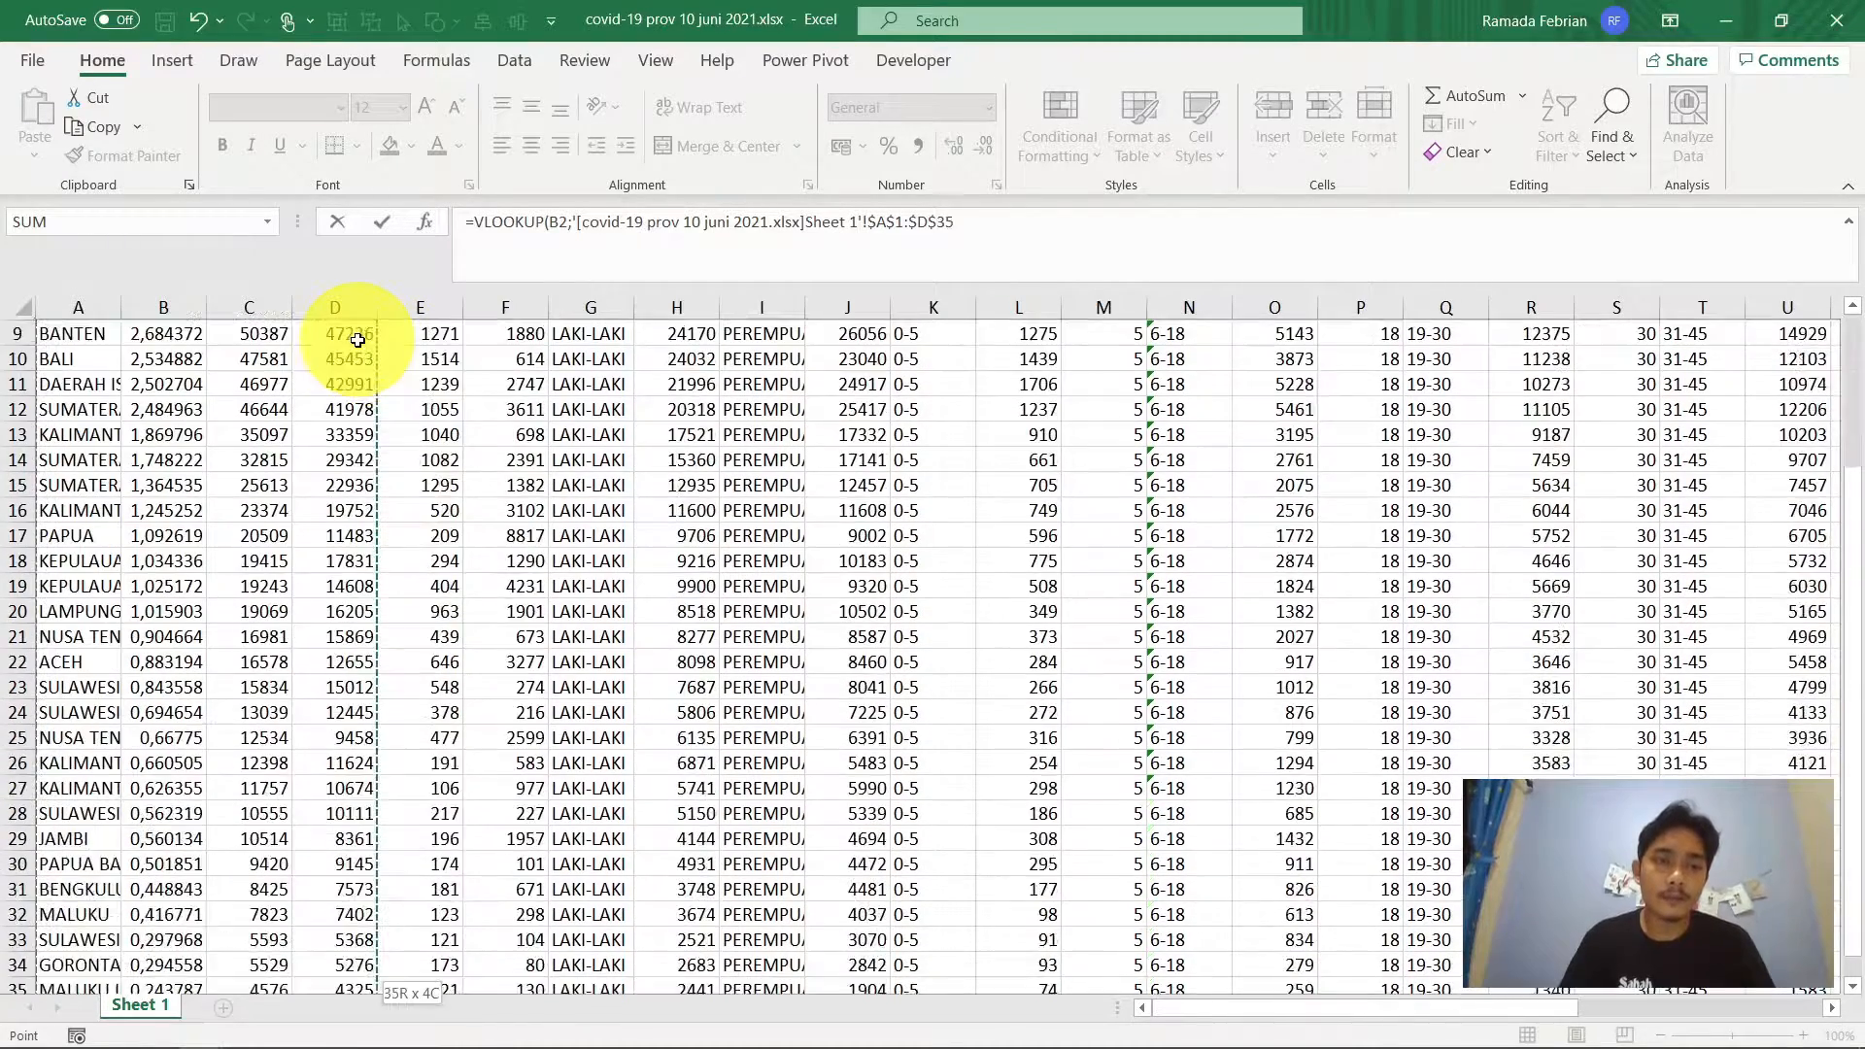
text(;)
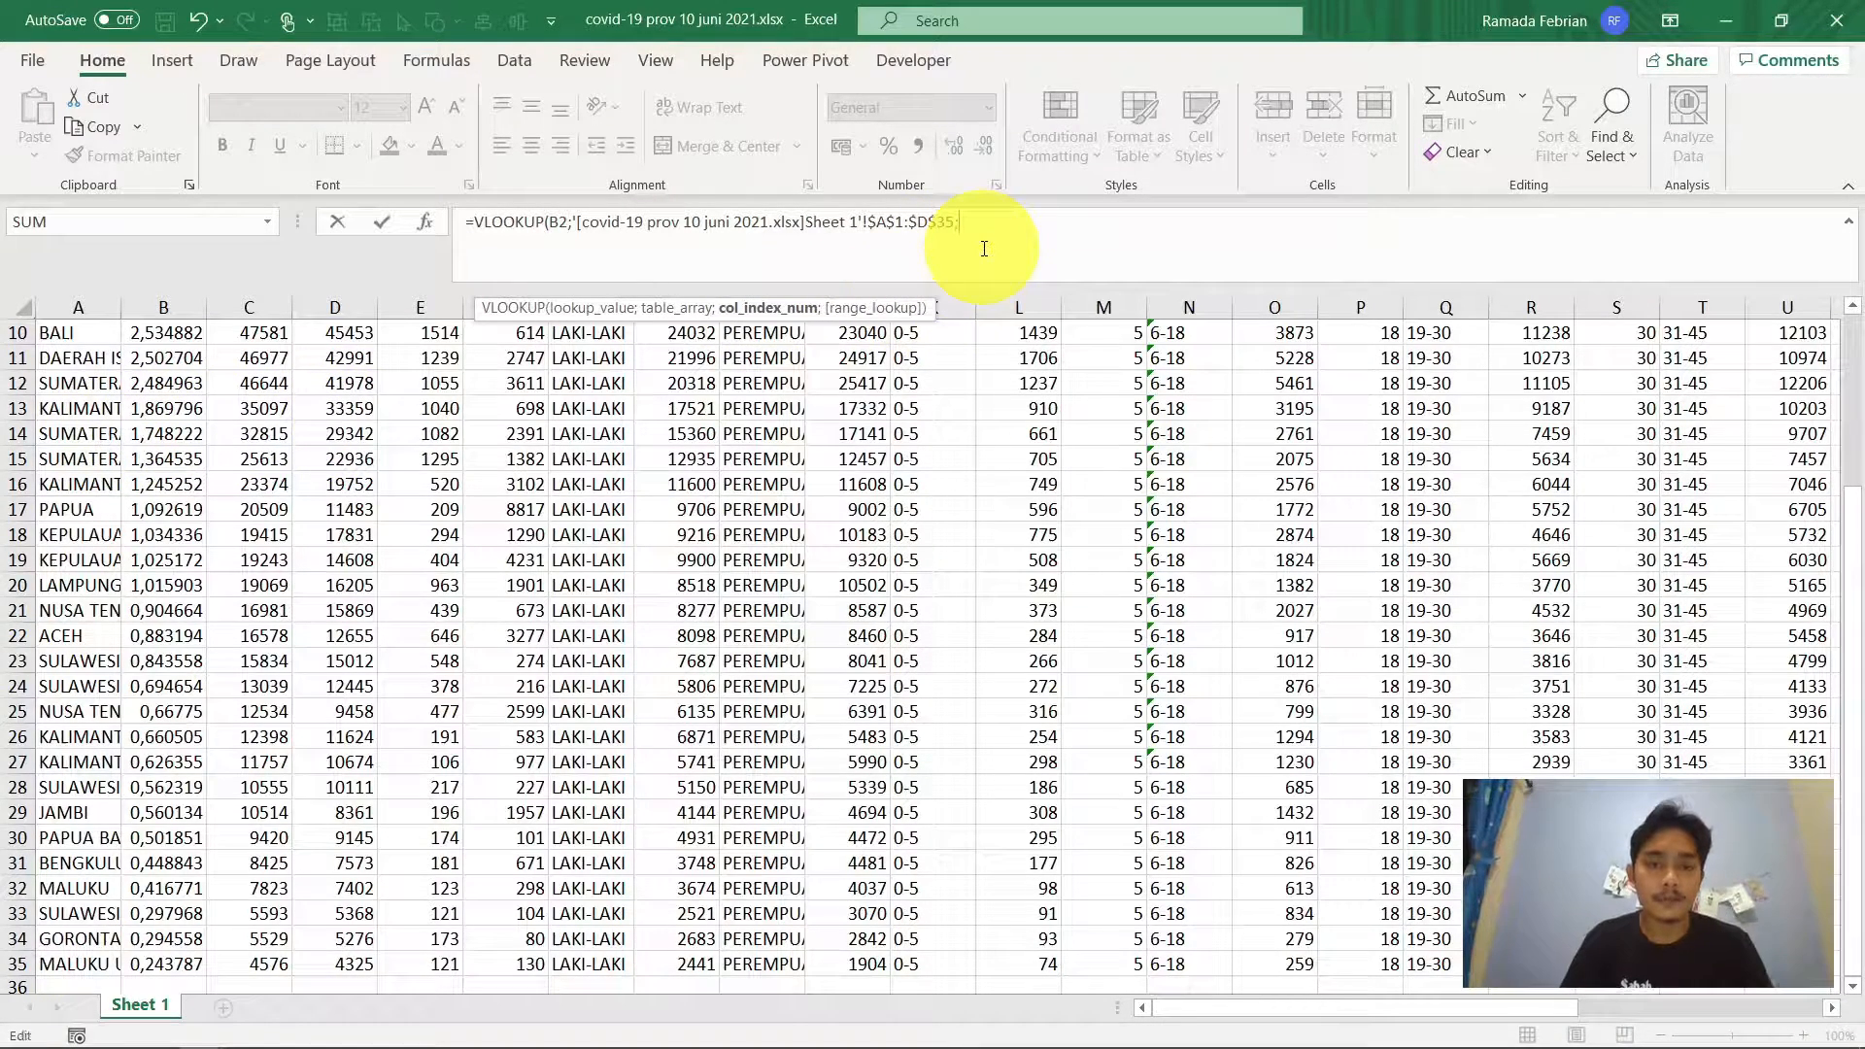
Complete the O2 VLOOKUP with column index 4 and the FALSE exact match option
text(4;)
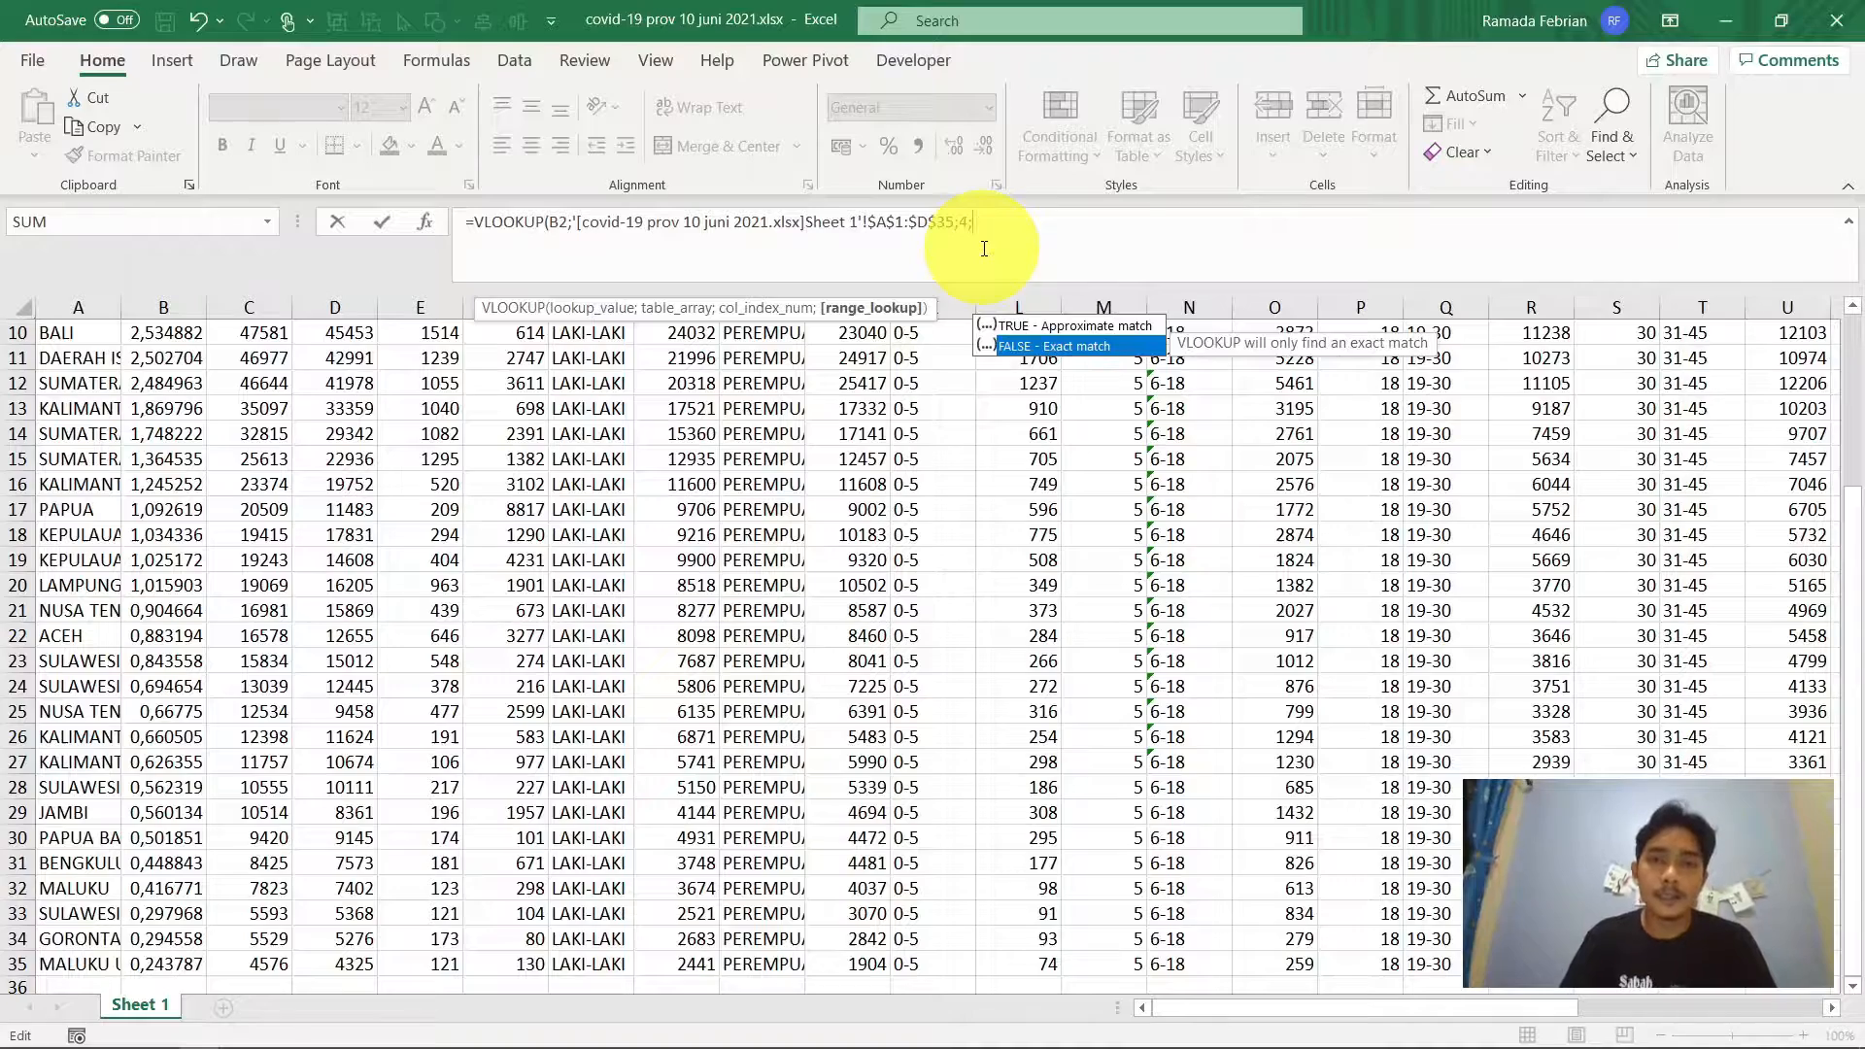
key(Tab)
text())
key(Return)
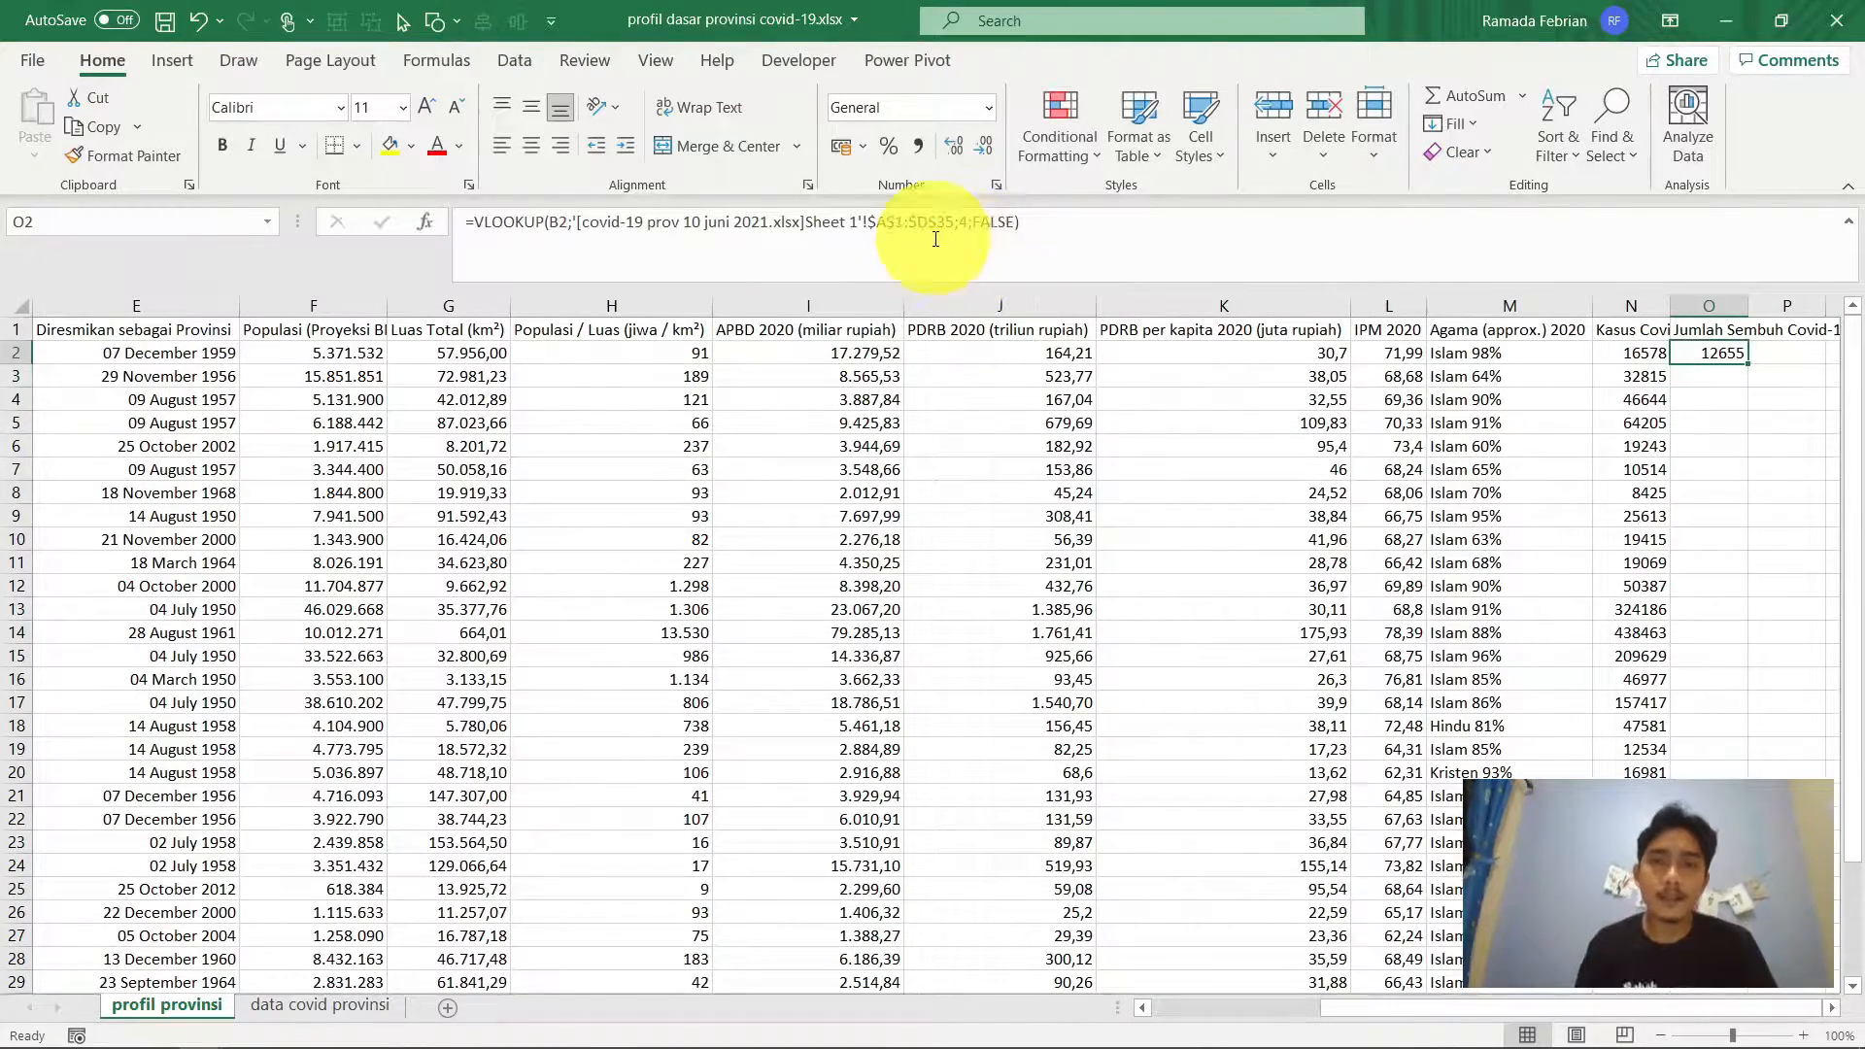
Examine the external workbook reference and arguments in the O2 formula and compare them with the N2 formula
click(937, 235)
key(Right)
key(Right)
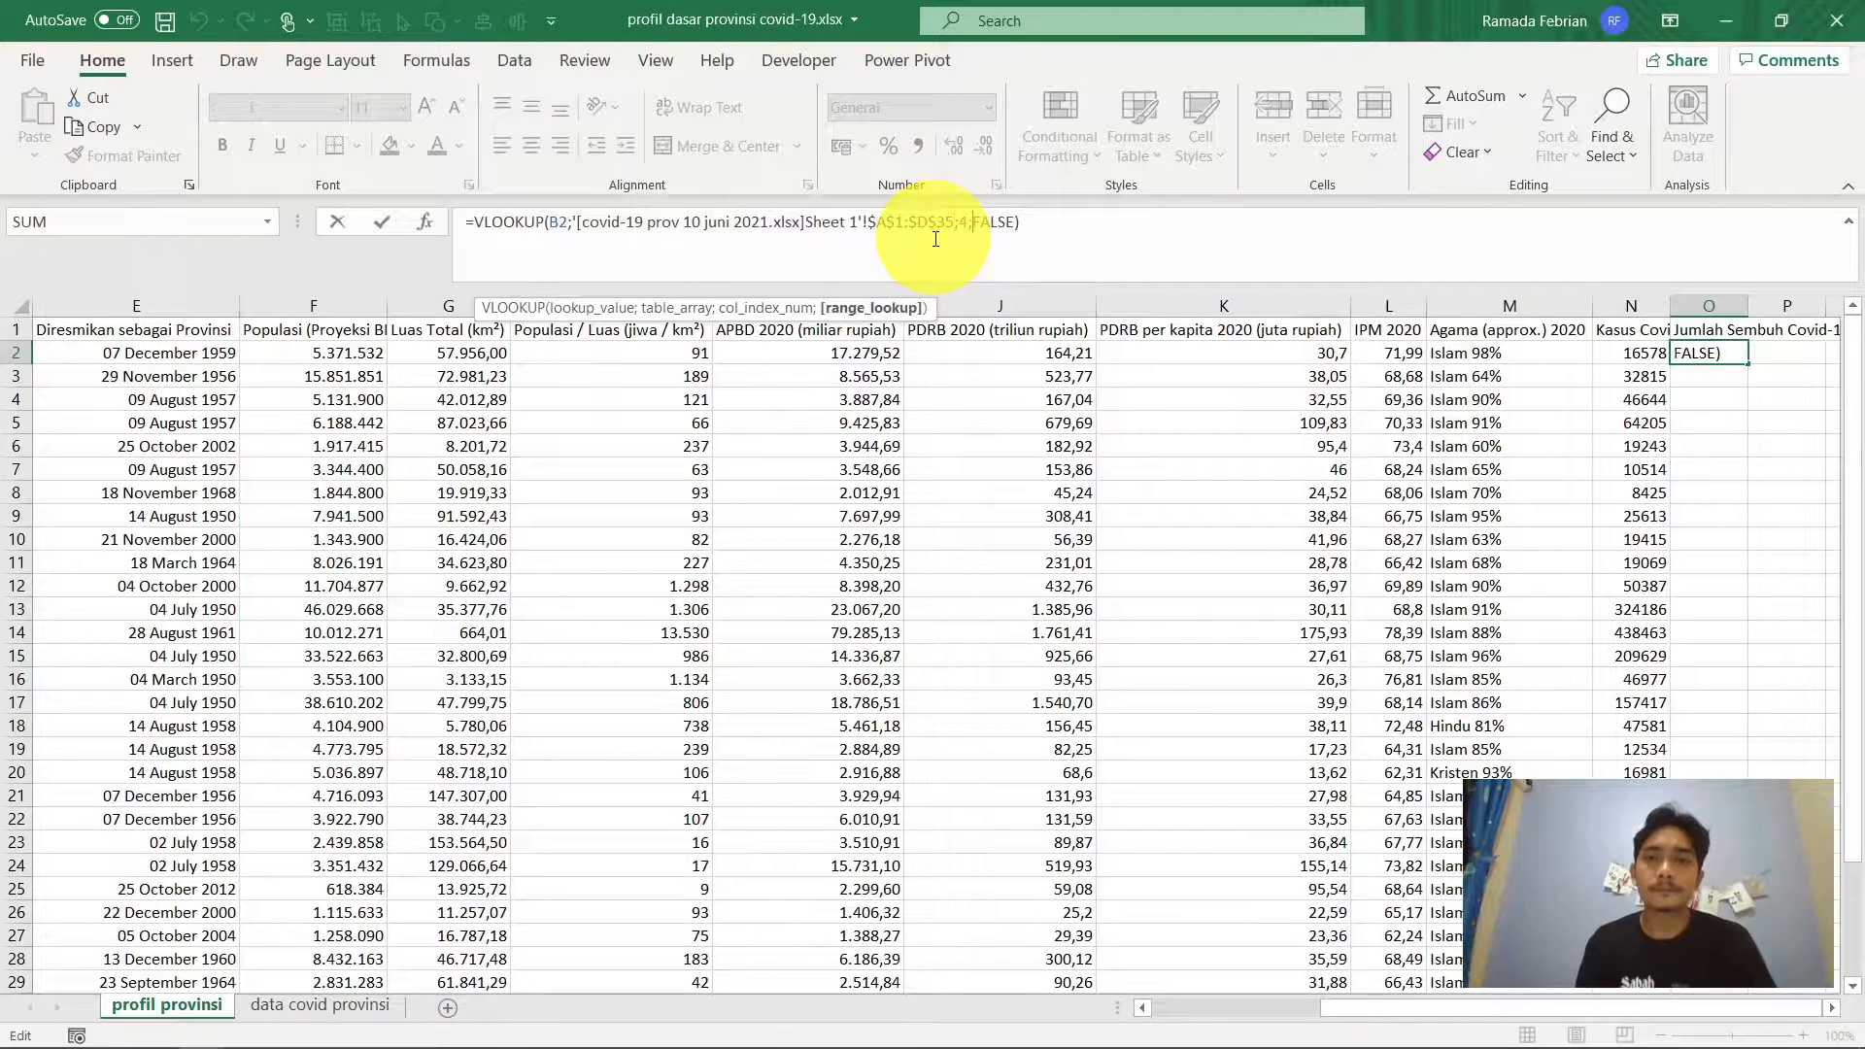
key(Escape)
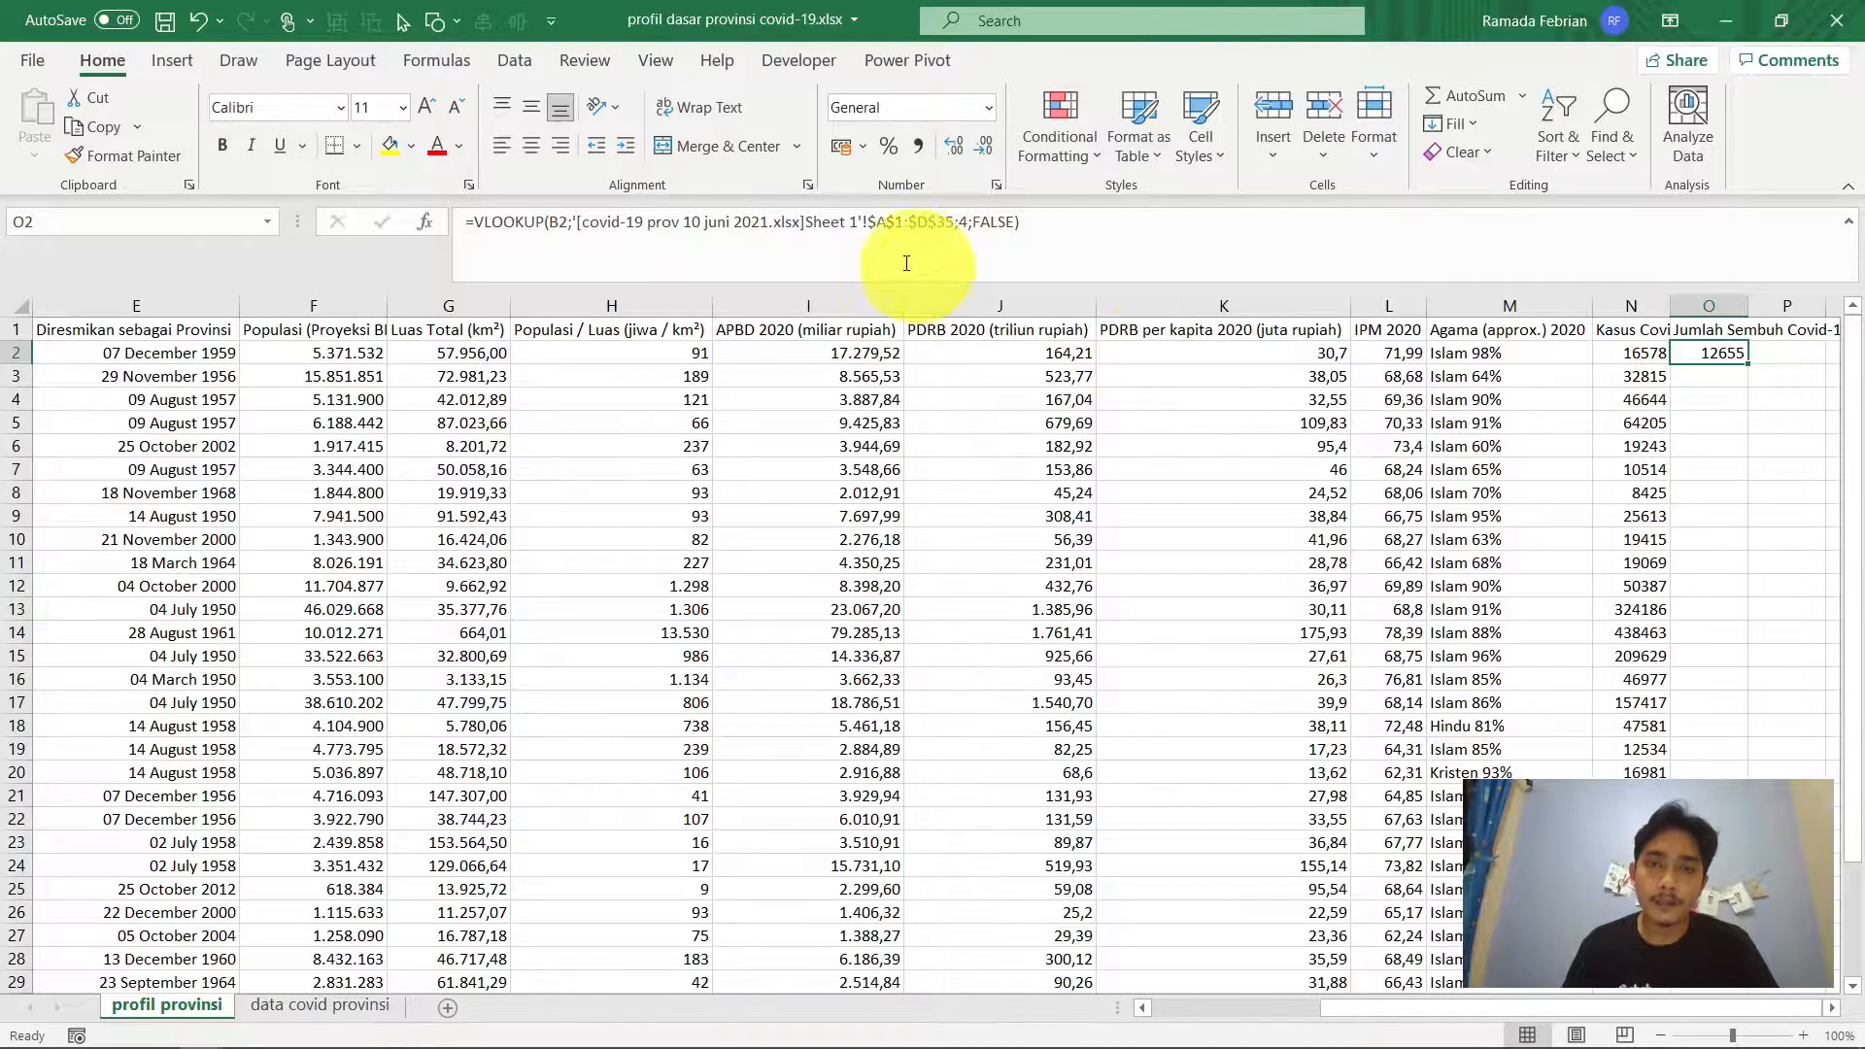
click(880, 223)
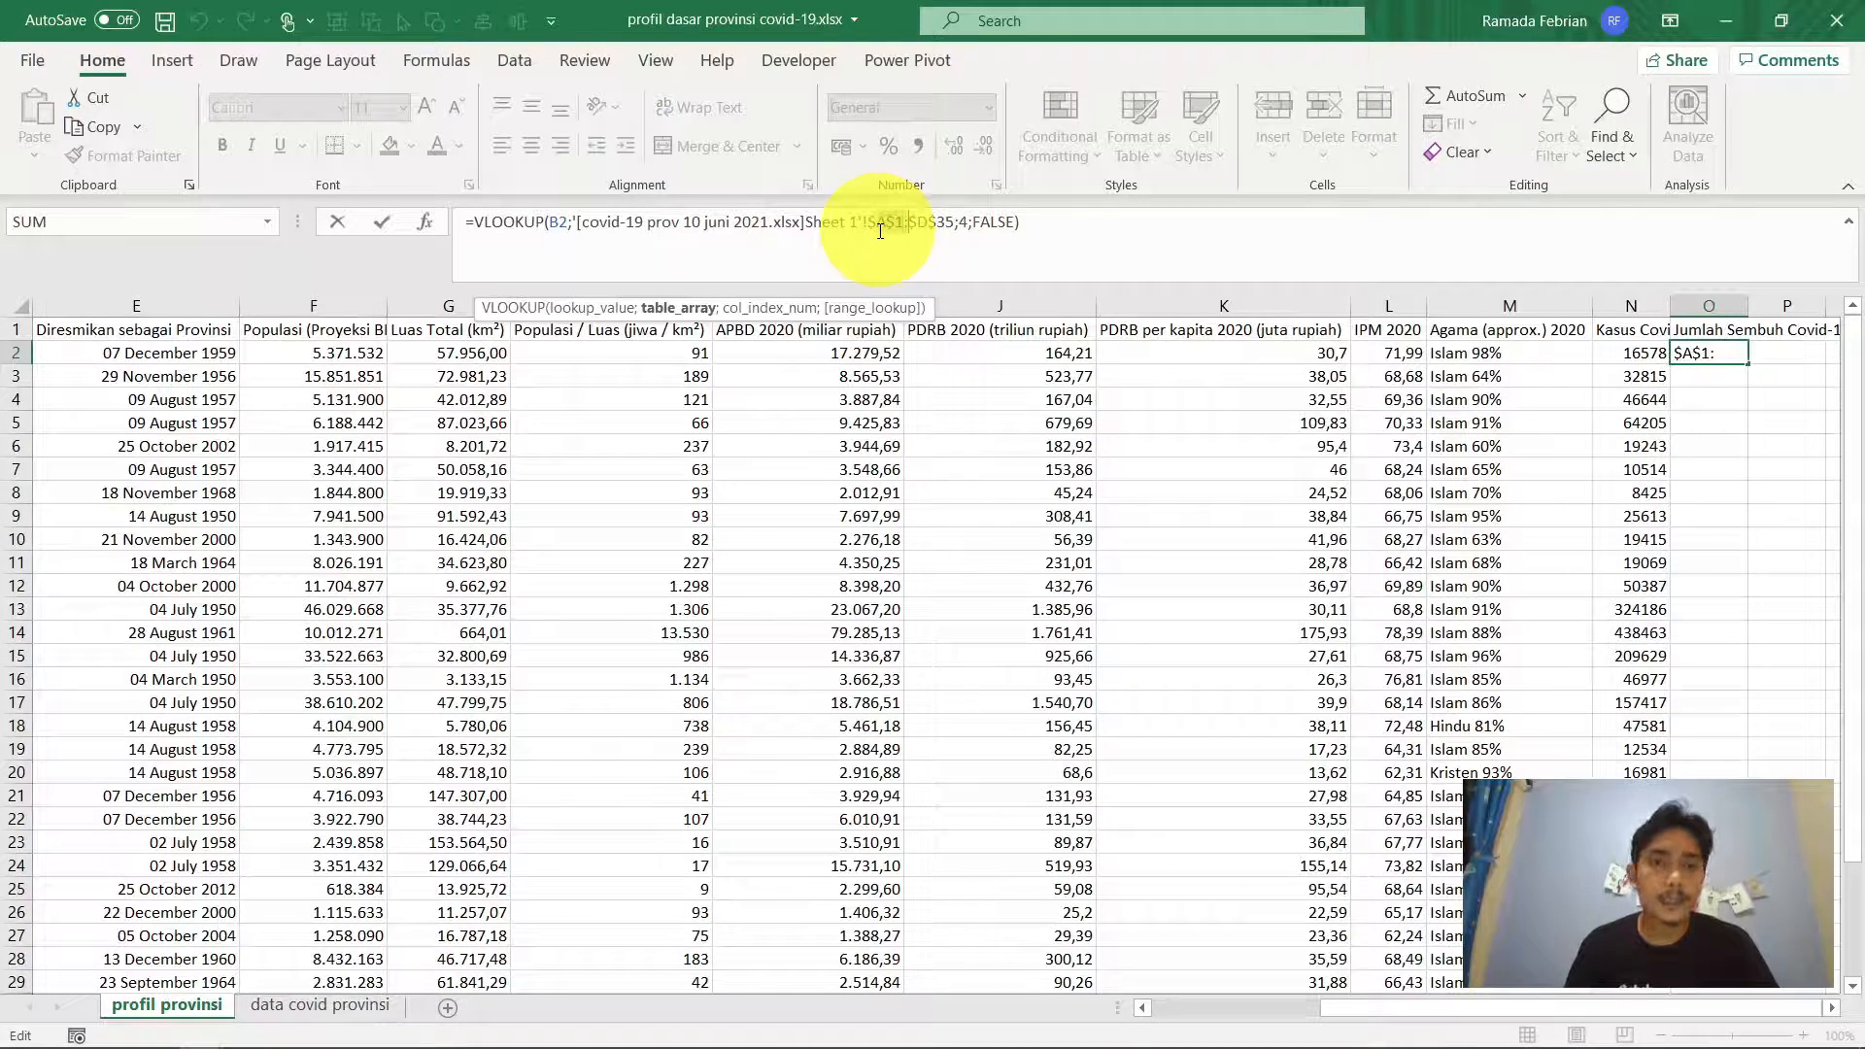
key(shift+Right)
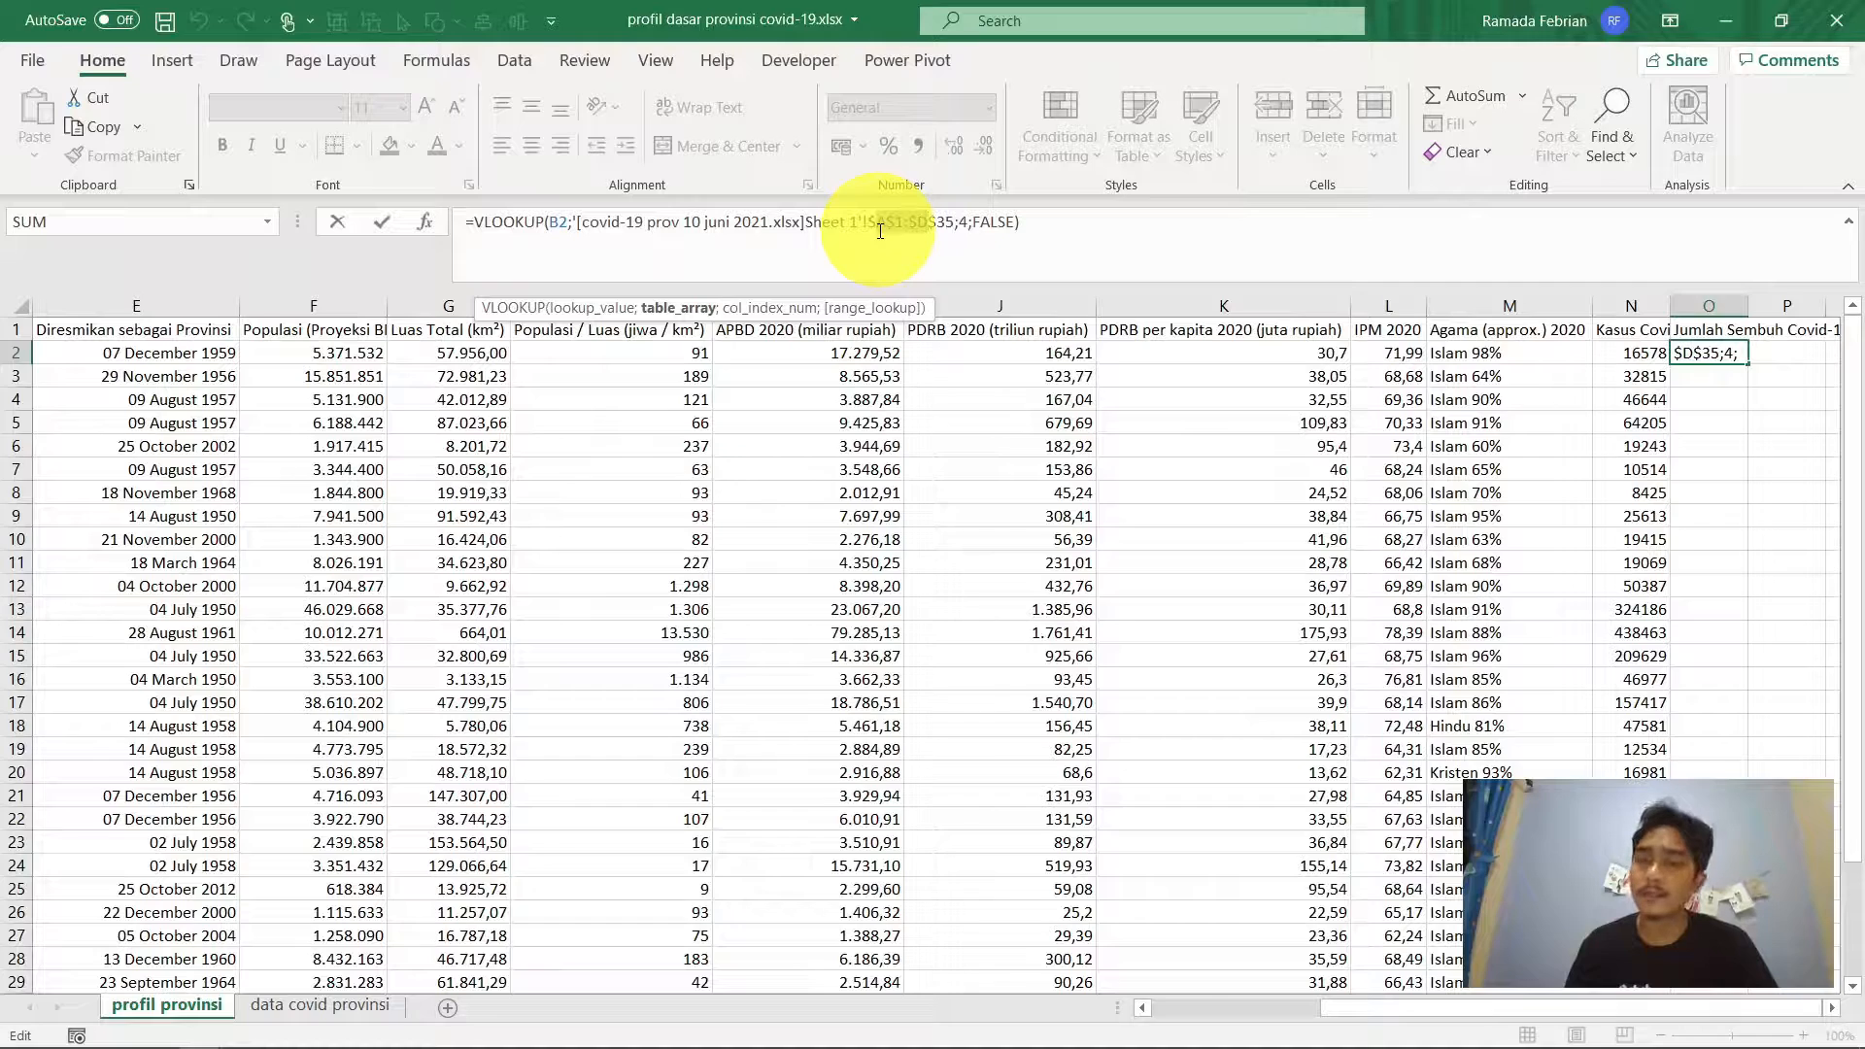
key(ctrl+Return)
key(Left)
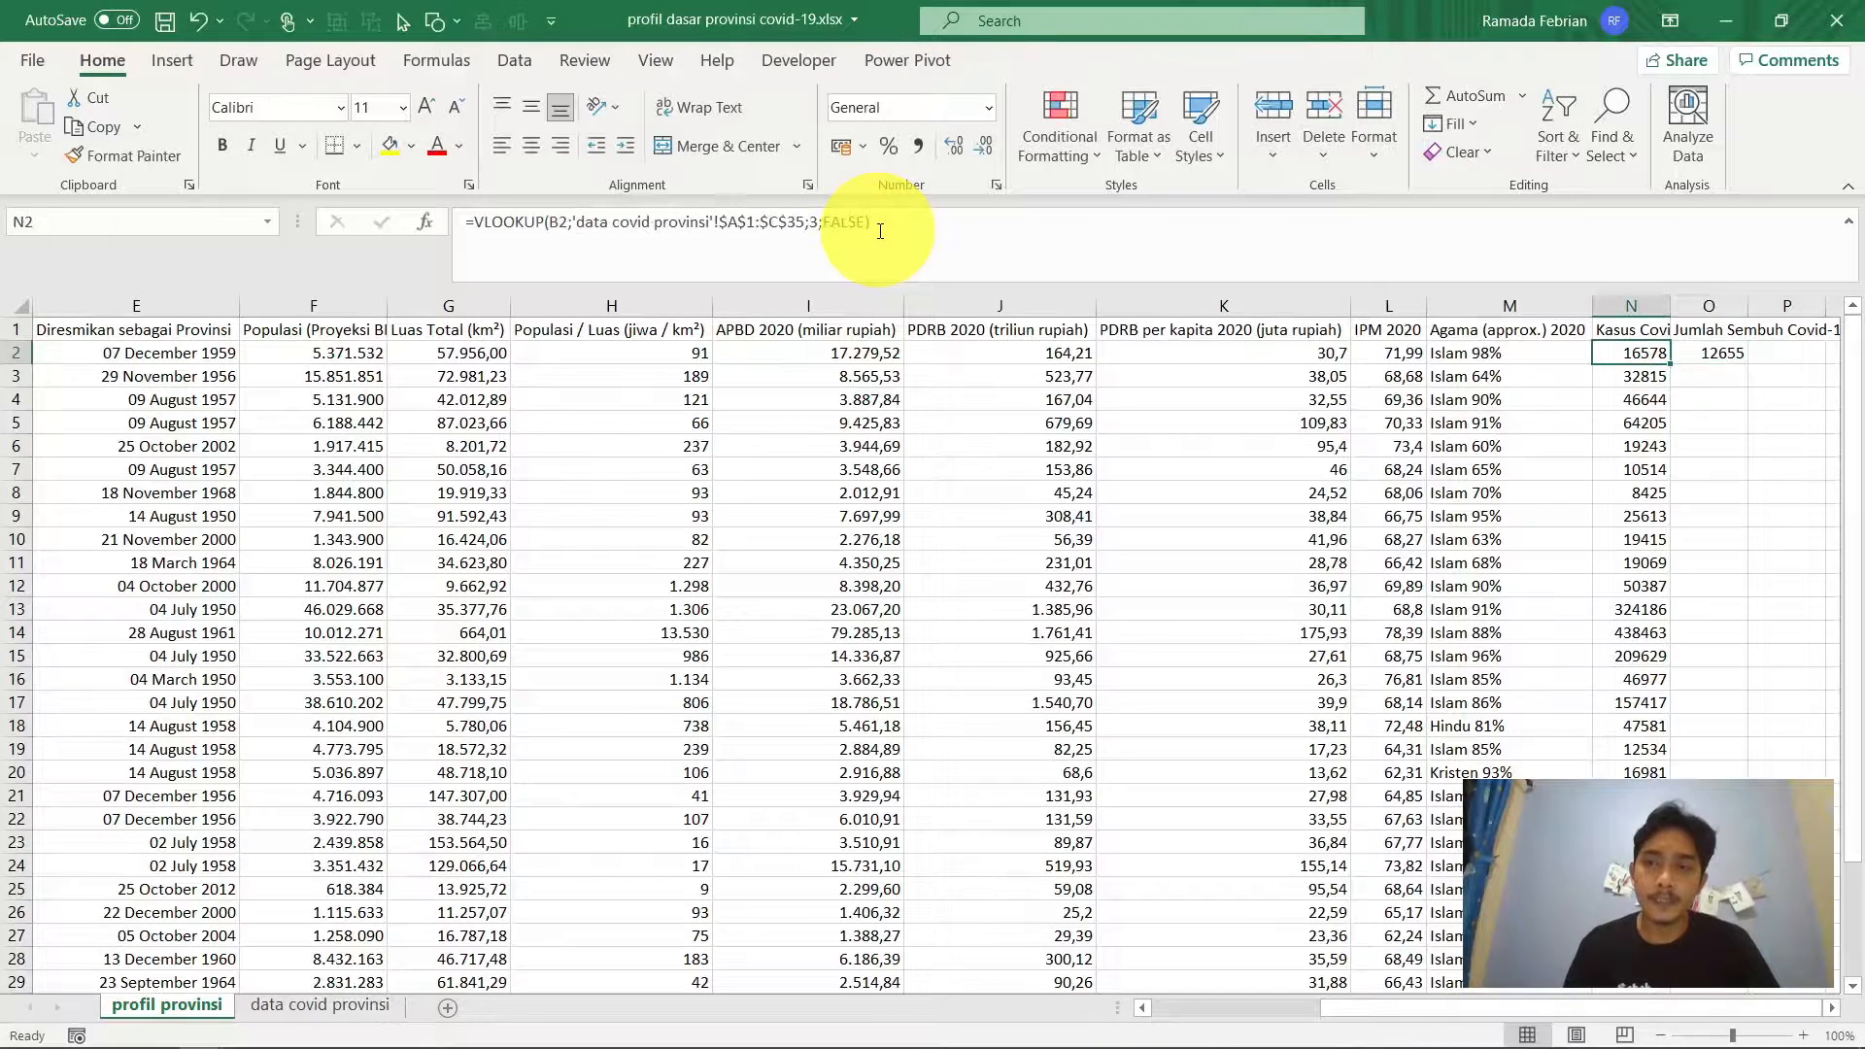
Inspect the sheet name and table array in the N2 formula, then return to the O2 formula
click(775, 231)
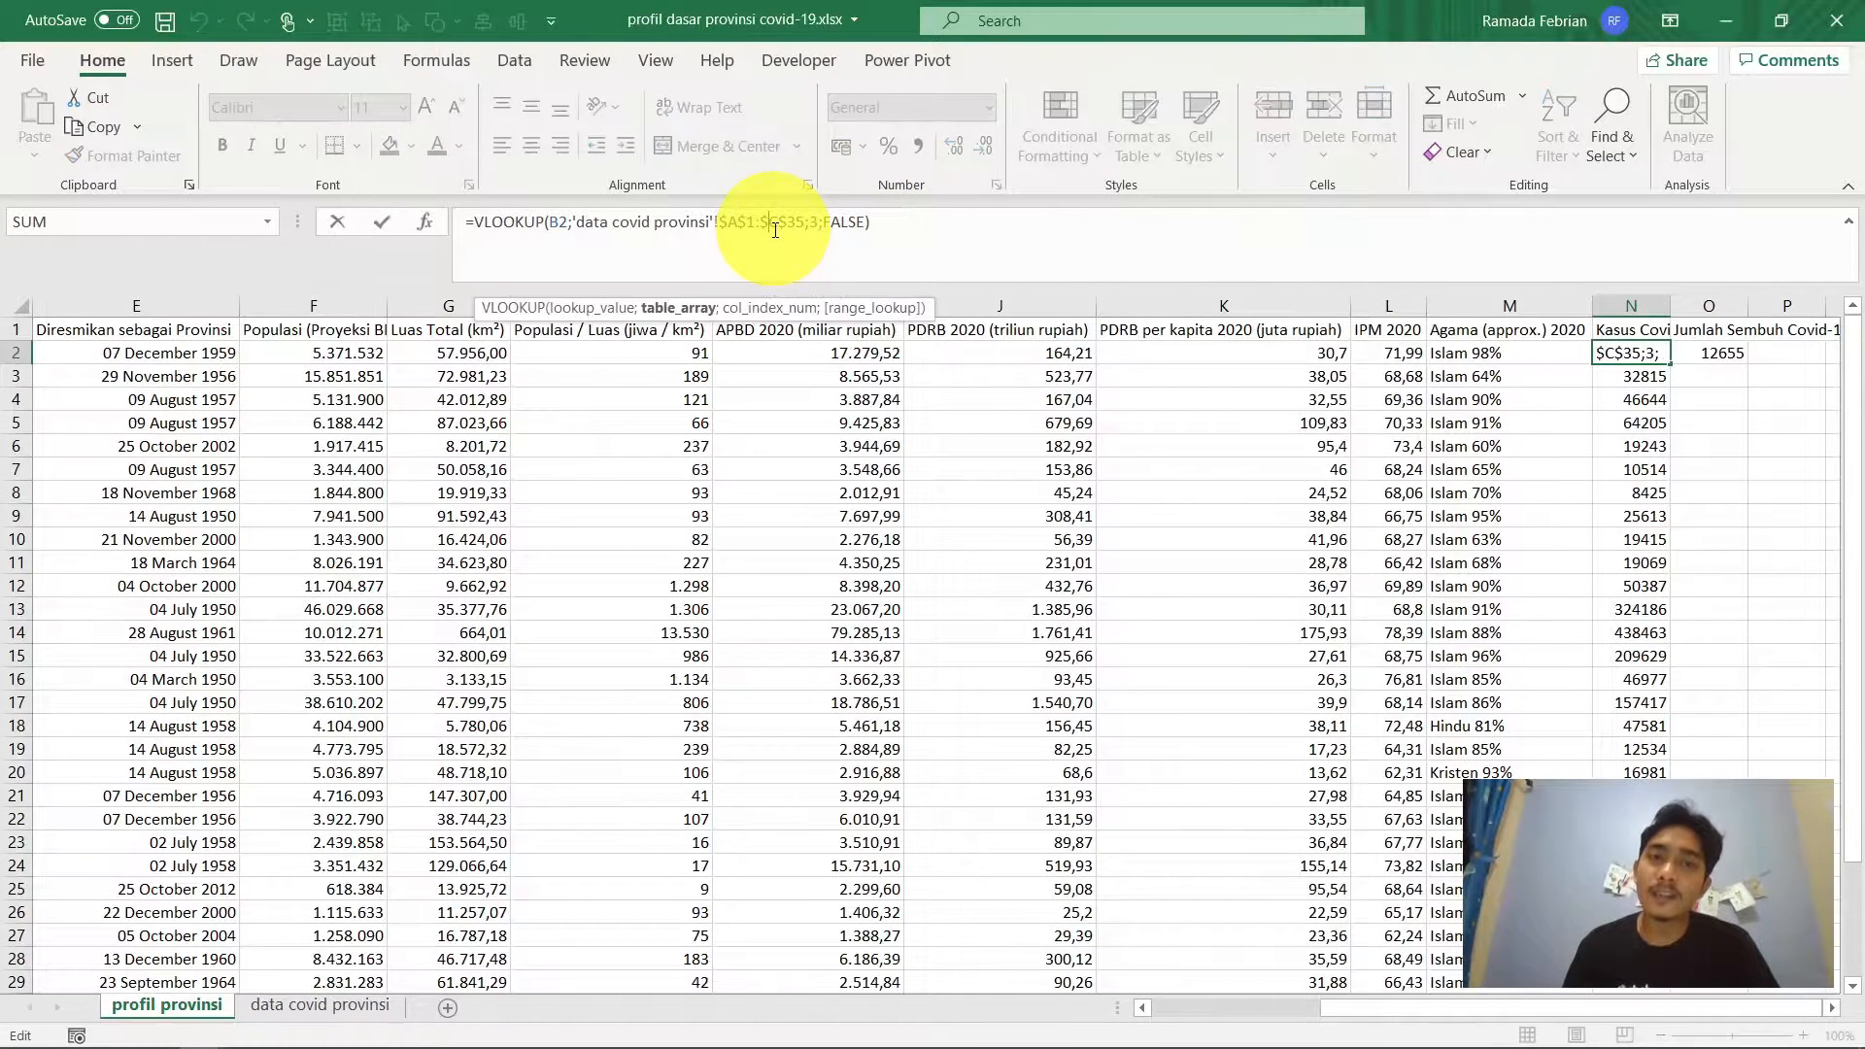
key(ctrl+Return)
key(Right)
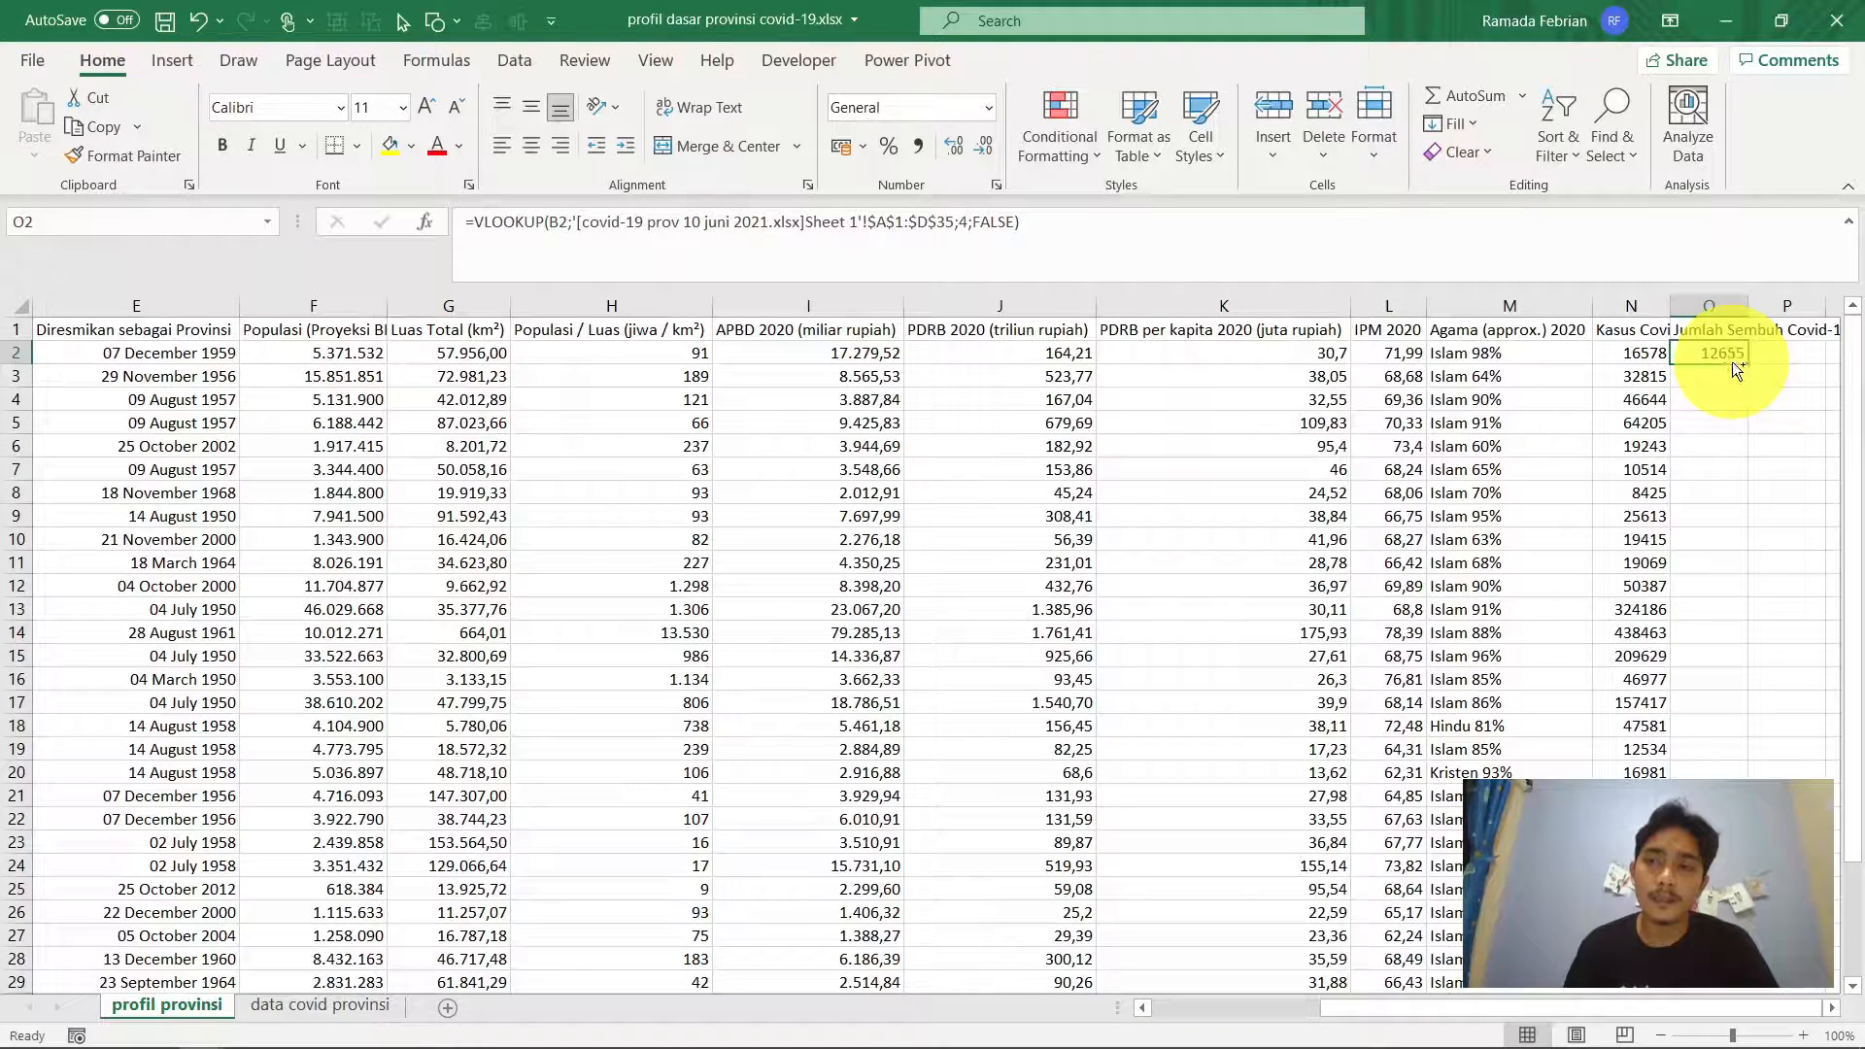
Check the ACEH row in covid-19 prov 10 juni 2021.xlsx across columns A to D against the O2 lookup
key(alt+Tab)
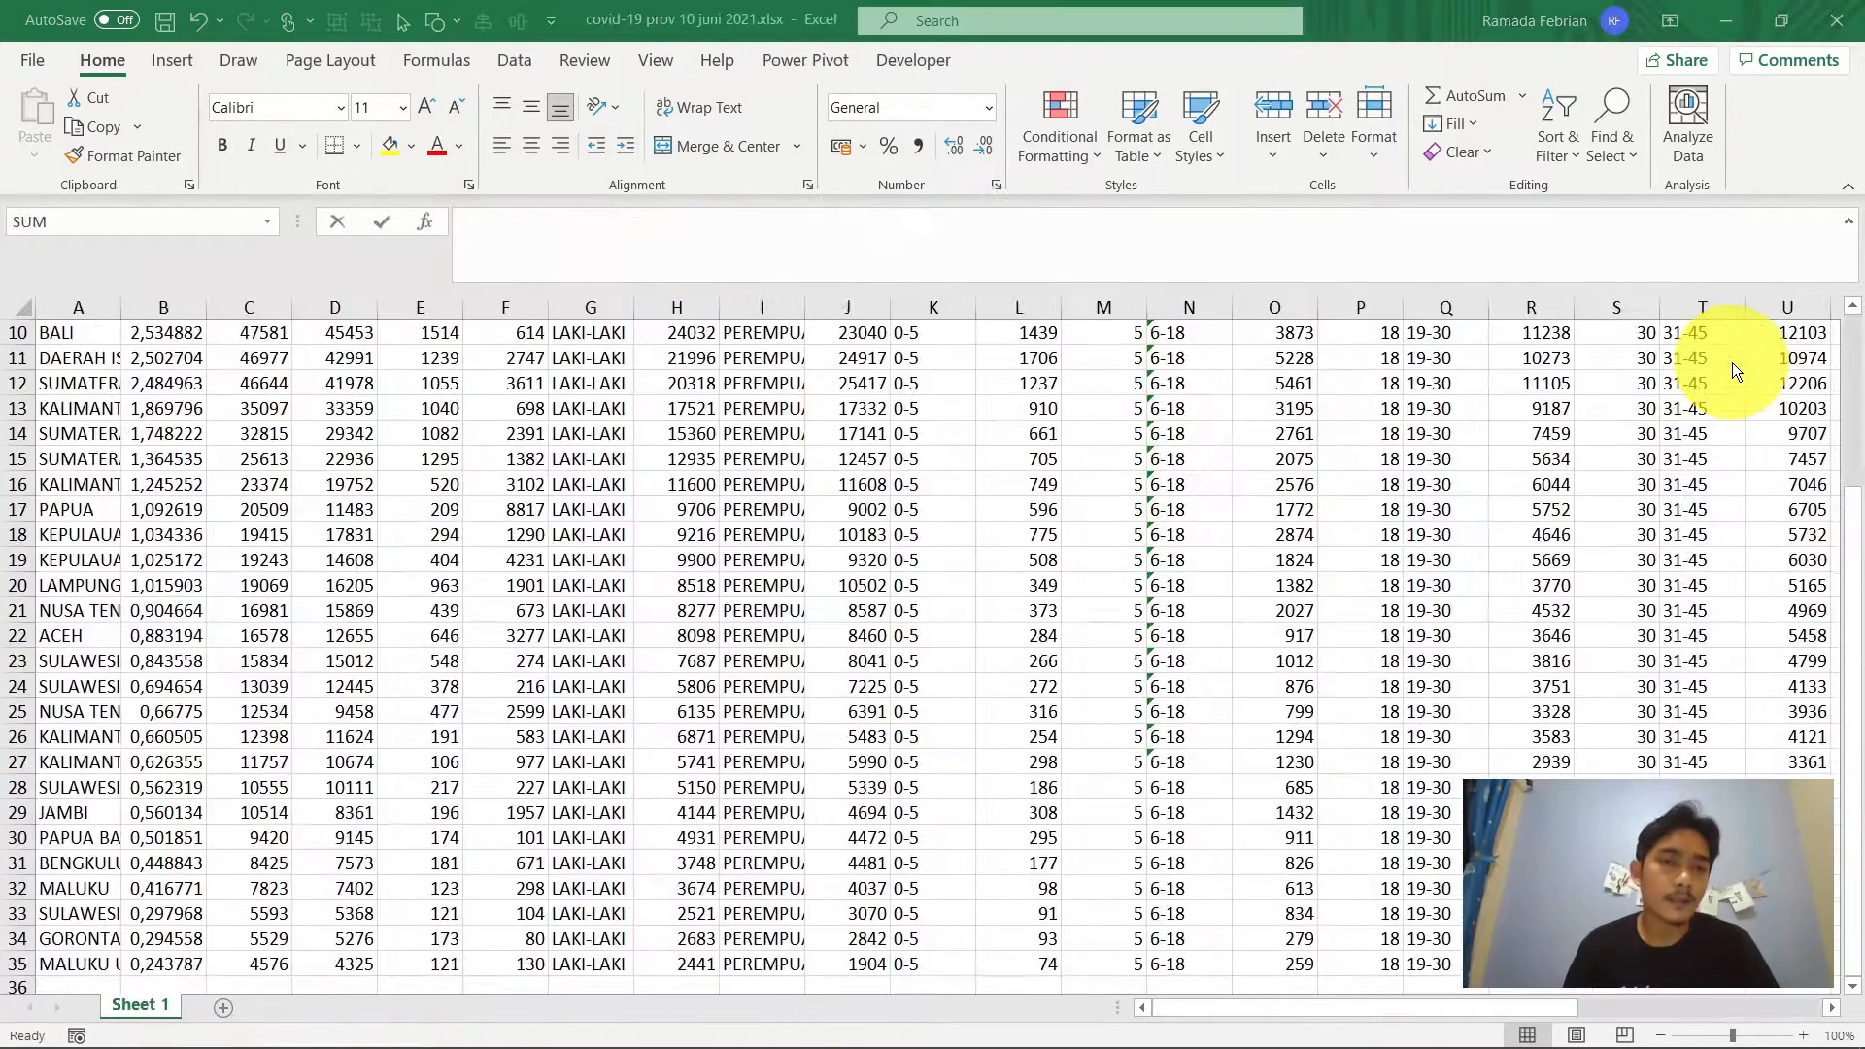
key(Right)
key(Right)
key(Down)
key(Down)
key(Down)
key(Down)
key(Down)
key(Down)
key(Down)
key(Down)
key(Down)
key(Down)
key(Down)
key(Down)
key(Down)
key(Down)
key(Down)
key(Down)
key(Down)
key(Down)
key(Down)
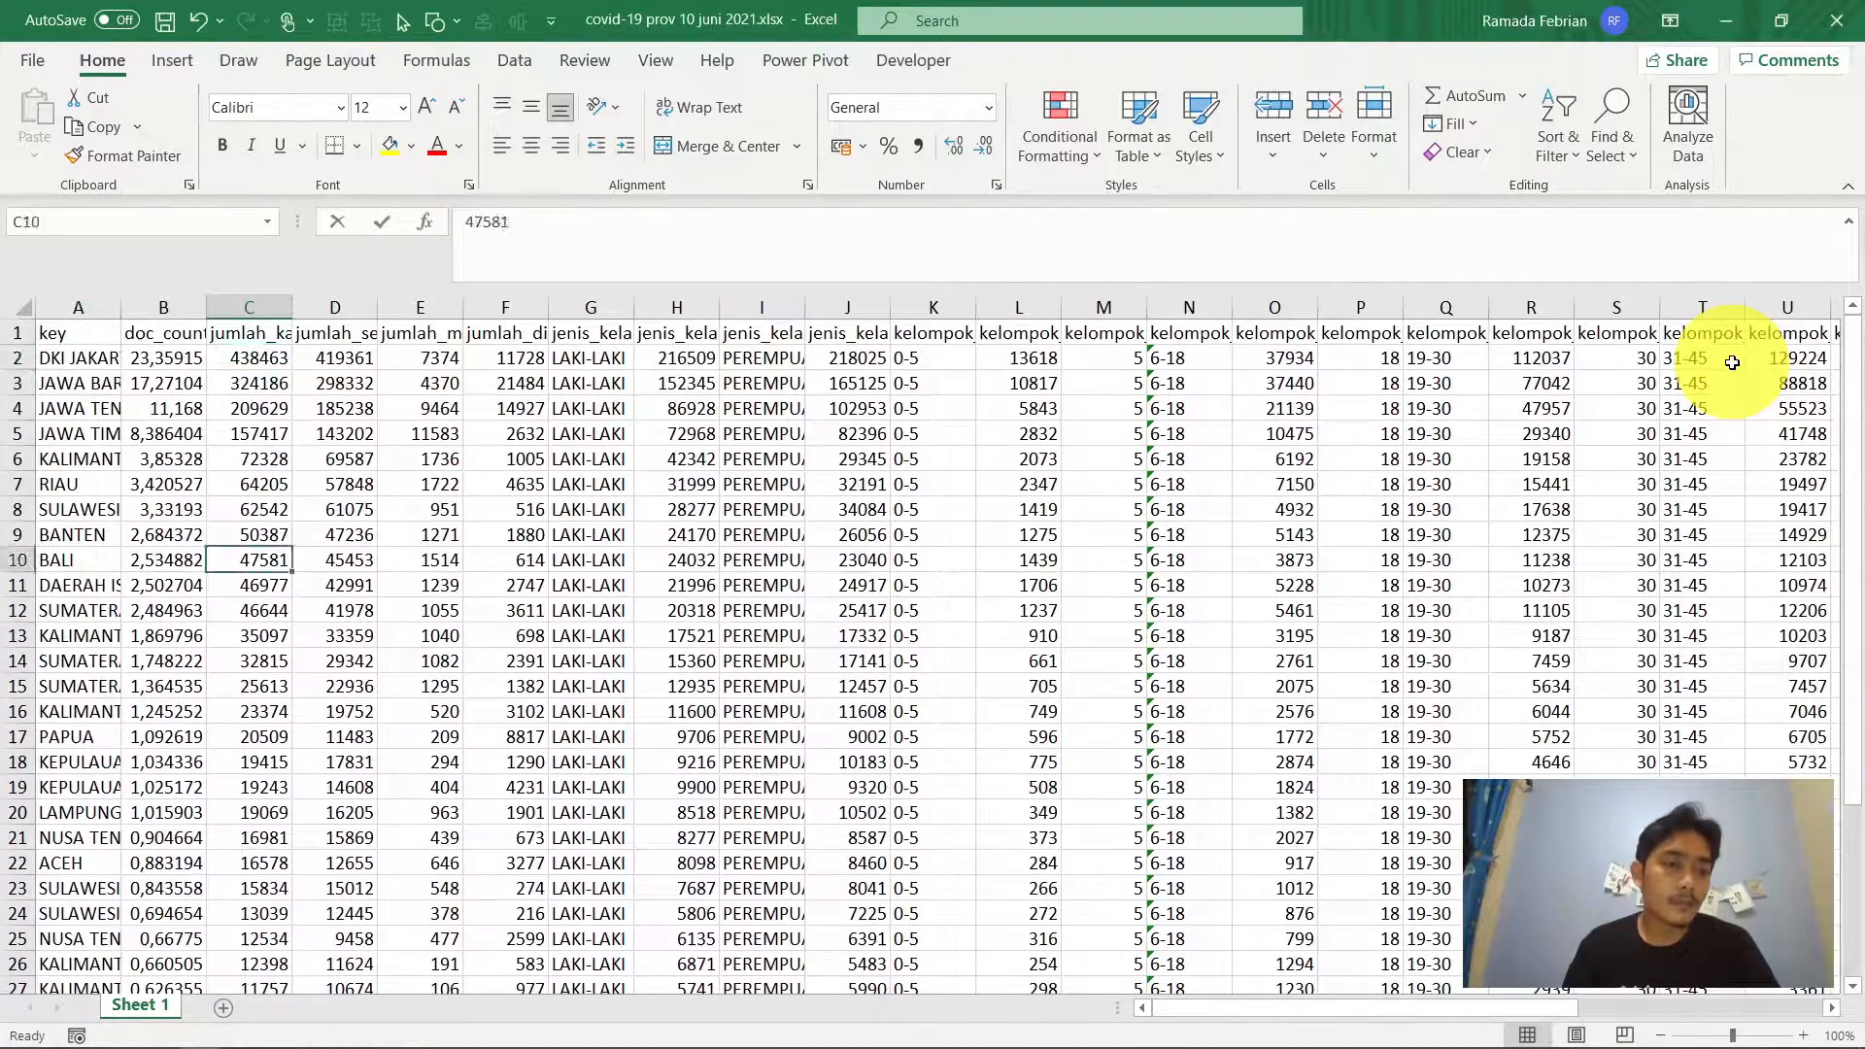
key(Down)
key(Down)
key(Right)
key(Right)
key(Left)
key(ctrl+shift+Left)
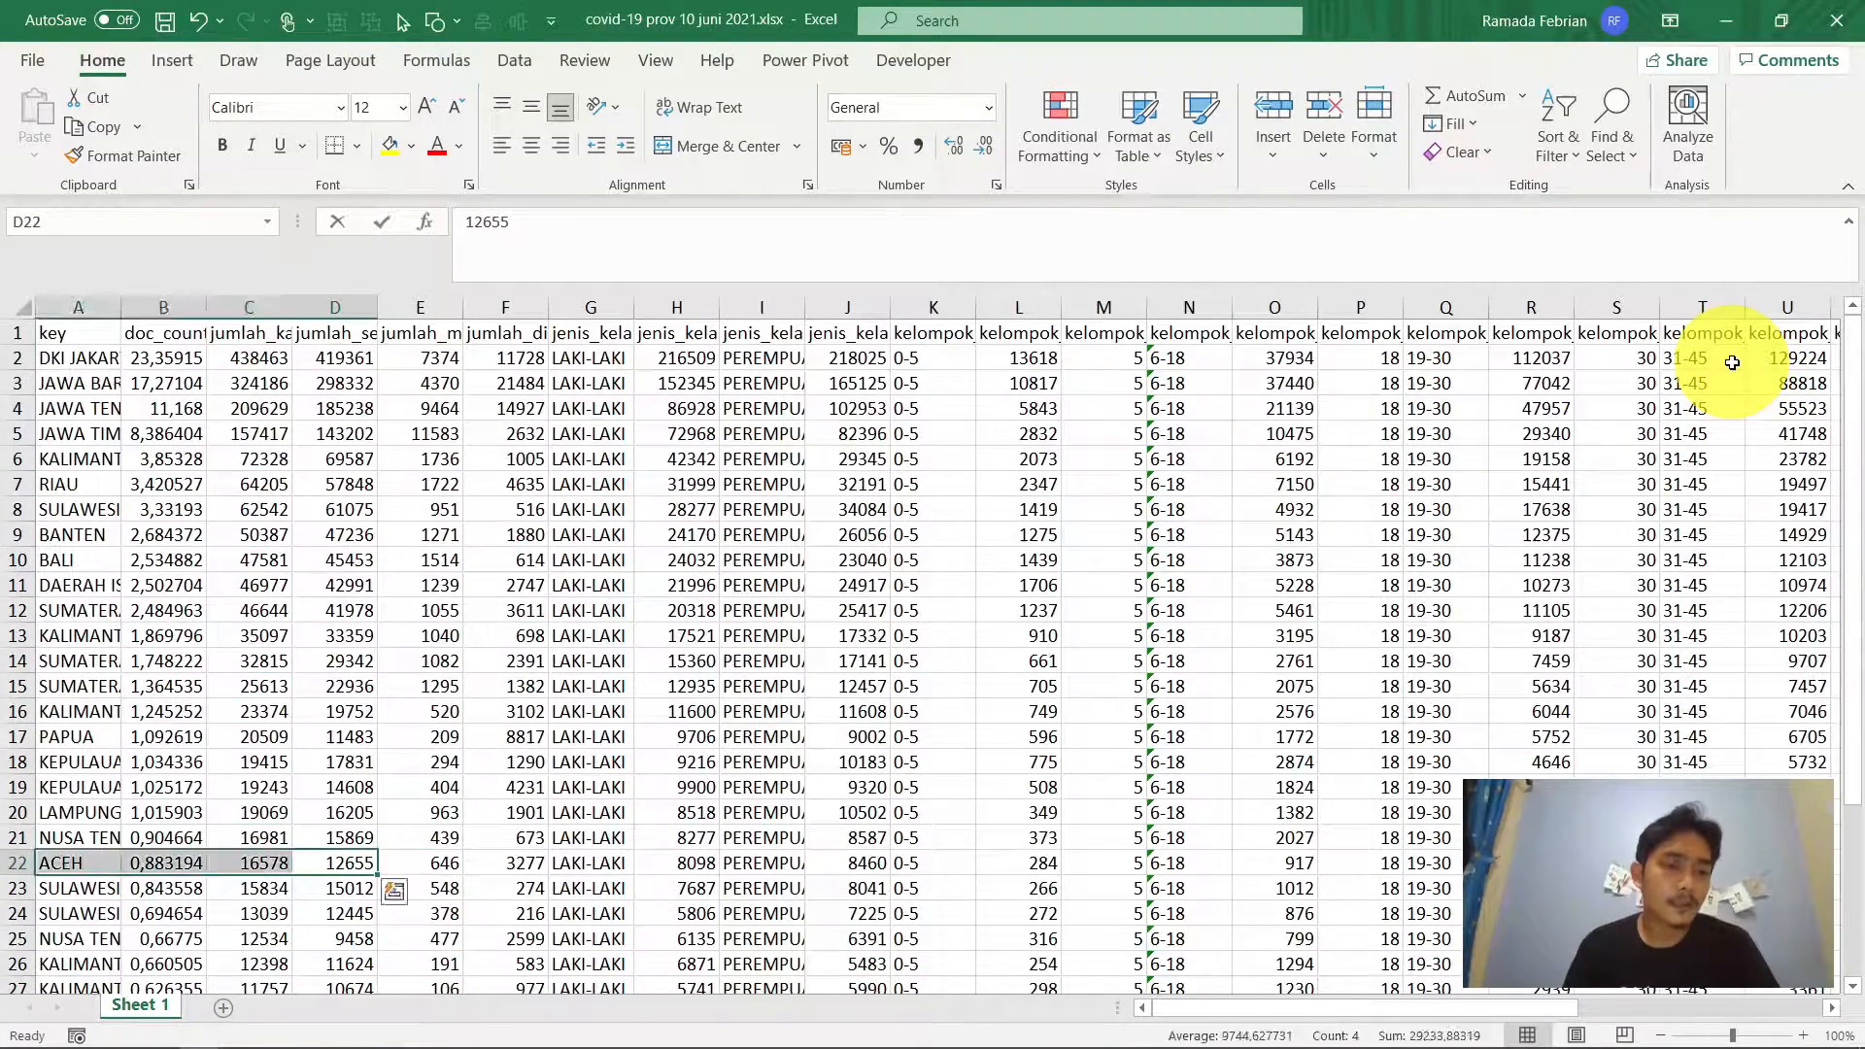
key(Right)
key(Left)
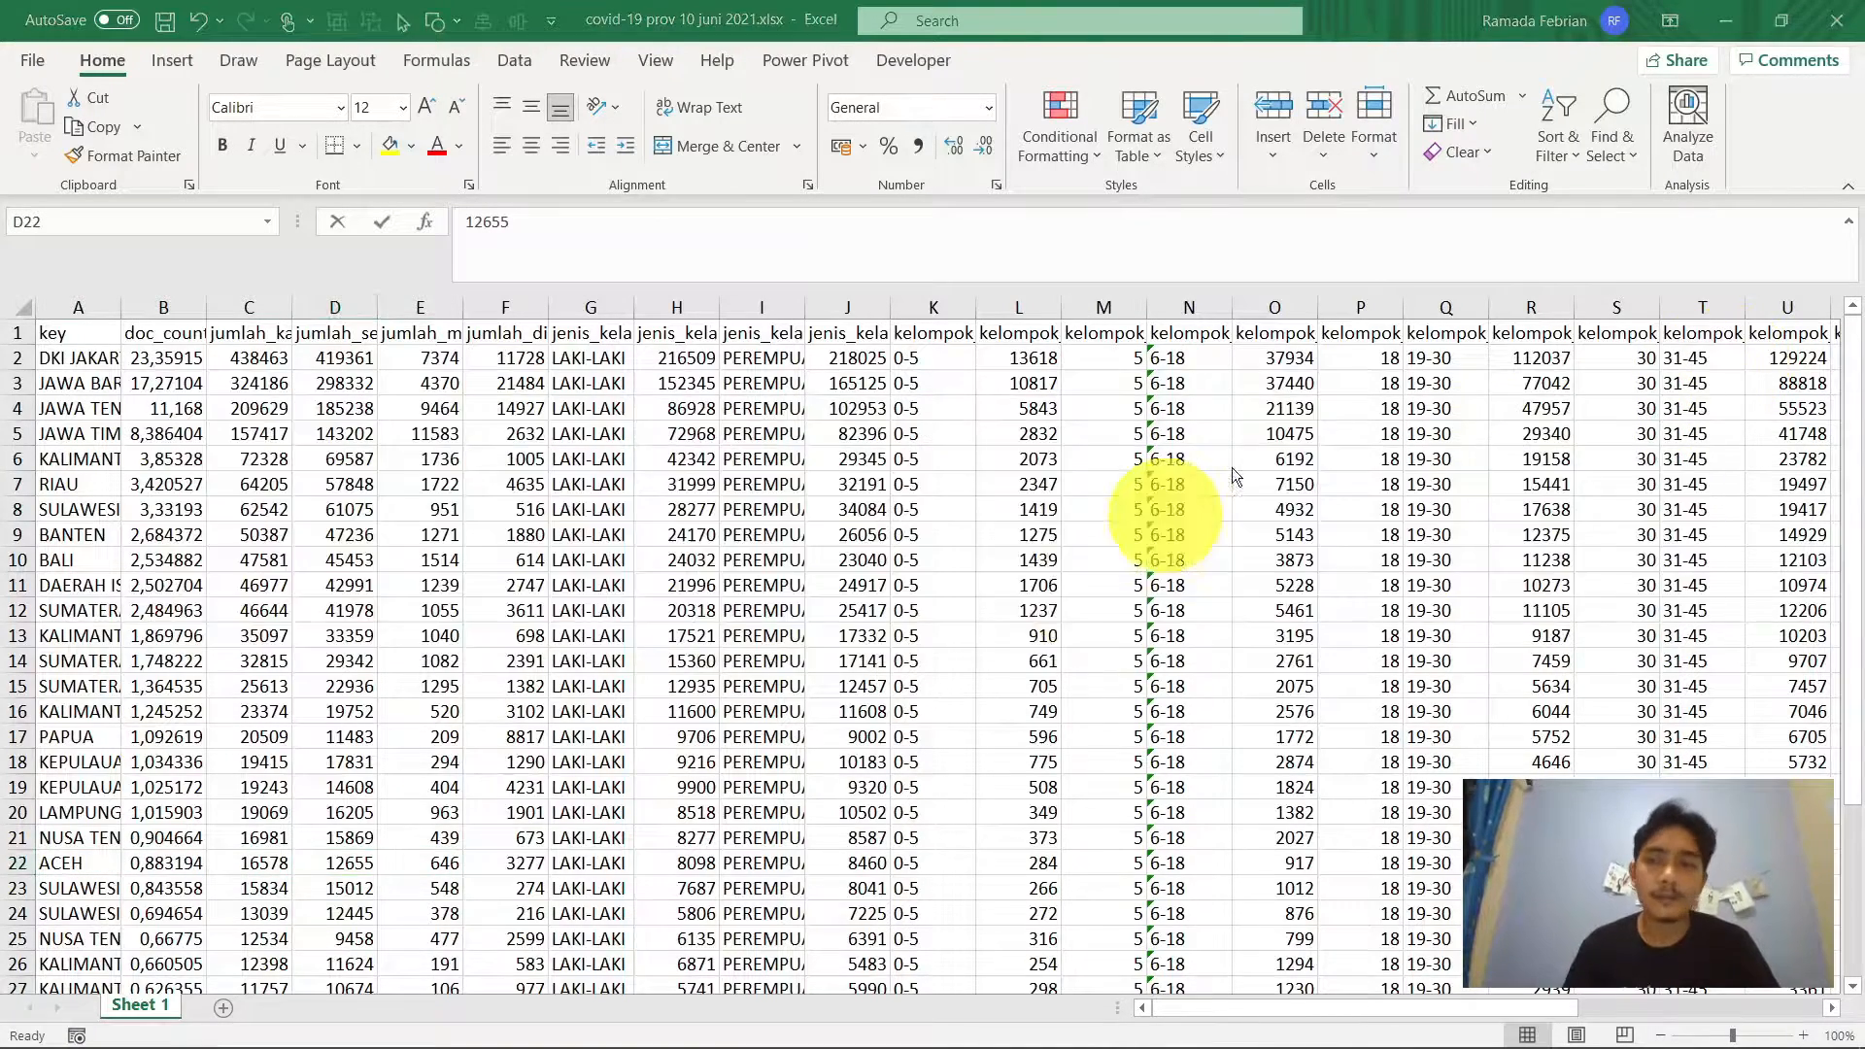
Return to profil dasar provinsi covid-19.xlsx and fill the O2 formula down the whole Jumlah Sembuh Covid-19 column
key(alt+Tab)
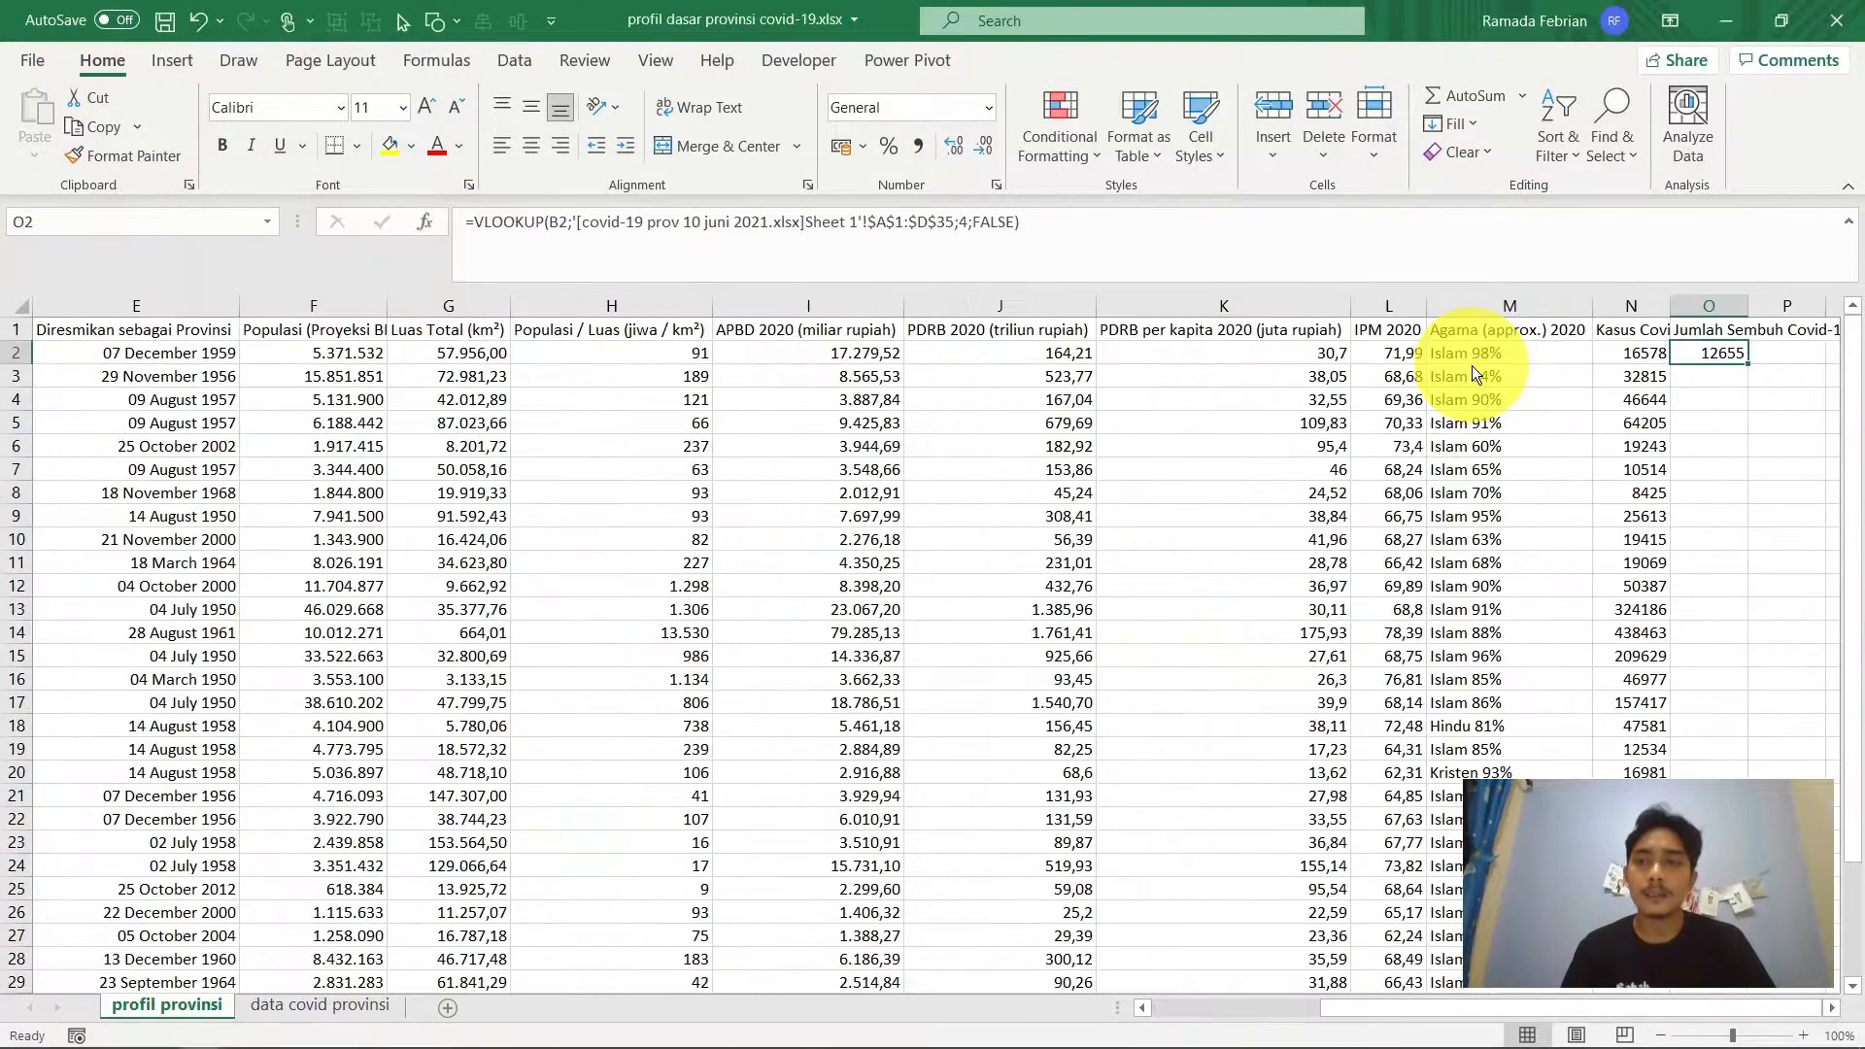
double_click(1748, 365)
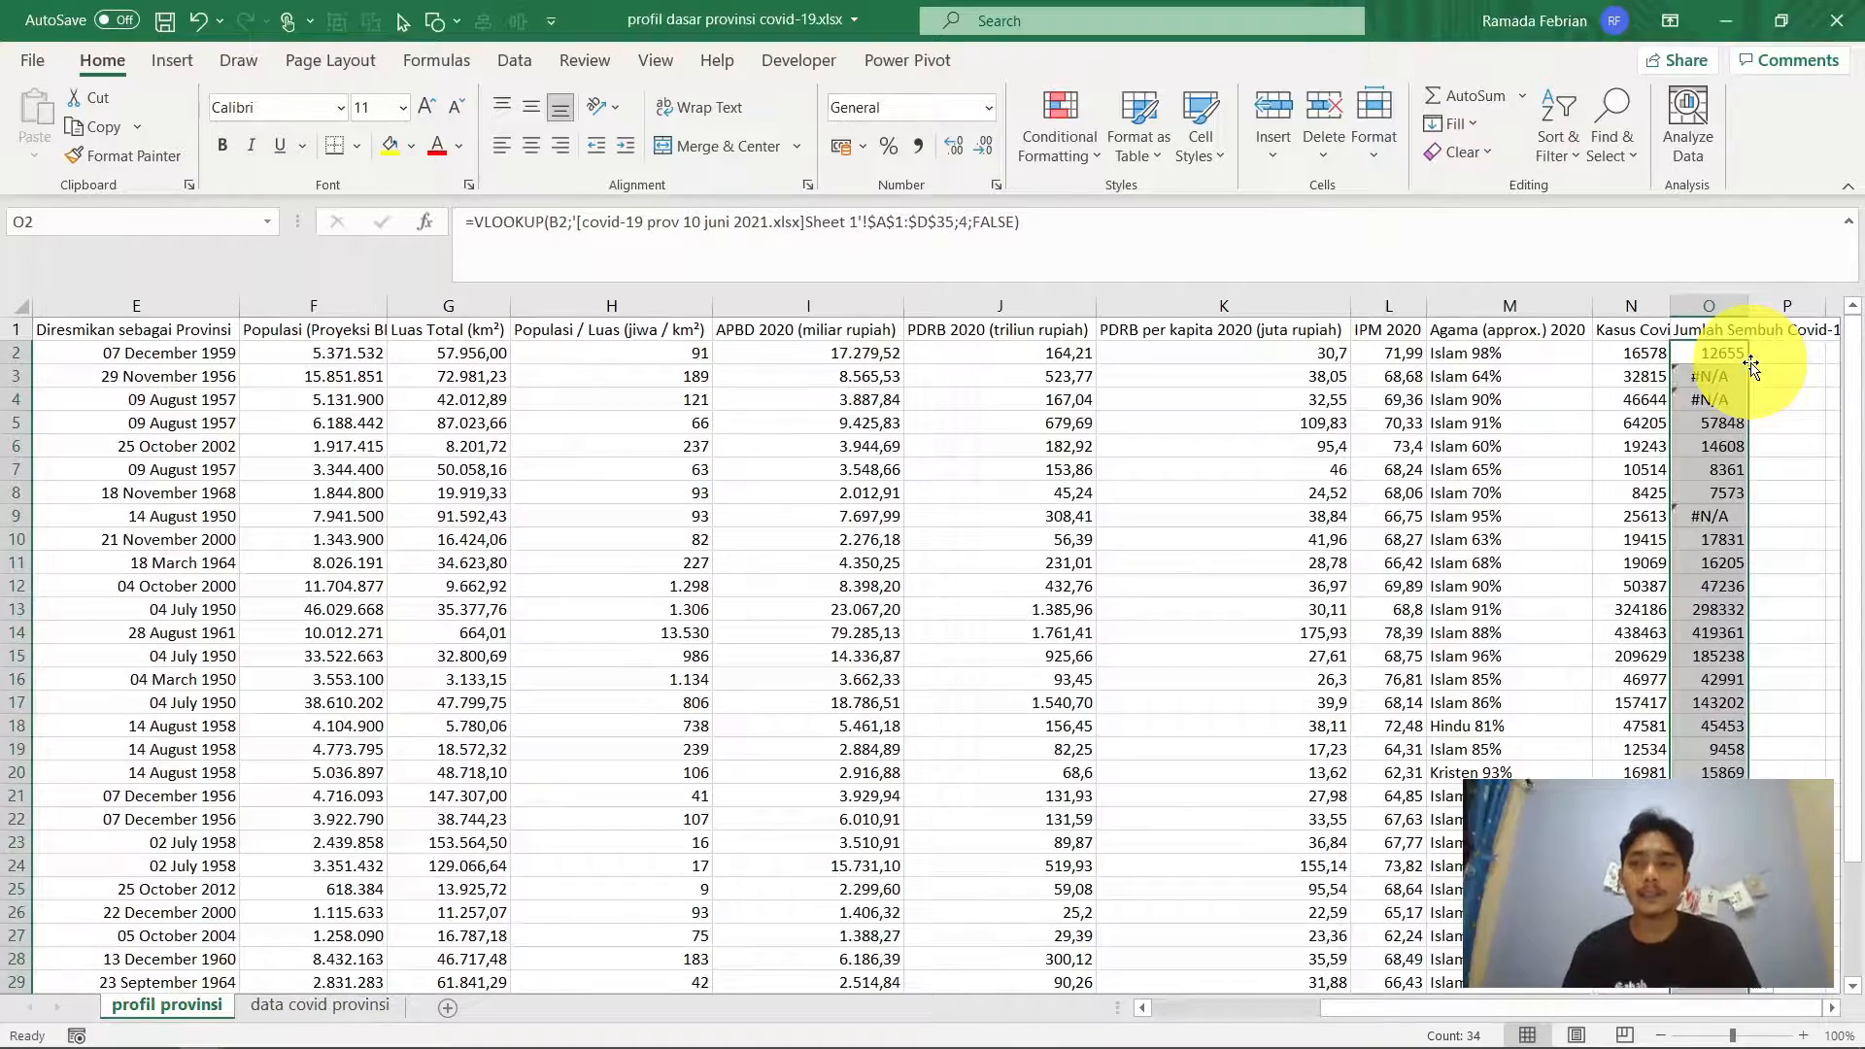
key(Down)
scroll(1752, 367, down, 1)
scroll(1751, 366, up, 1)
Compare the province spelling in profil provinsi with the SUMATERA UTARA key in the covid-19 prov 10 juni 2021.xlsx workbook
key(ctrl+Left)
key(Right)
key(Right)
key(Left)
key(alt+Tab)
key(Left)
key(Left)
key(Left)
key(Up)
key(Up)
key(Up)
key(Up)
key(Up)
key(Up)
key(Up)
key(Up)
key(Down)
key(Up)
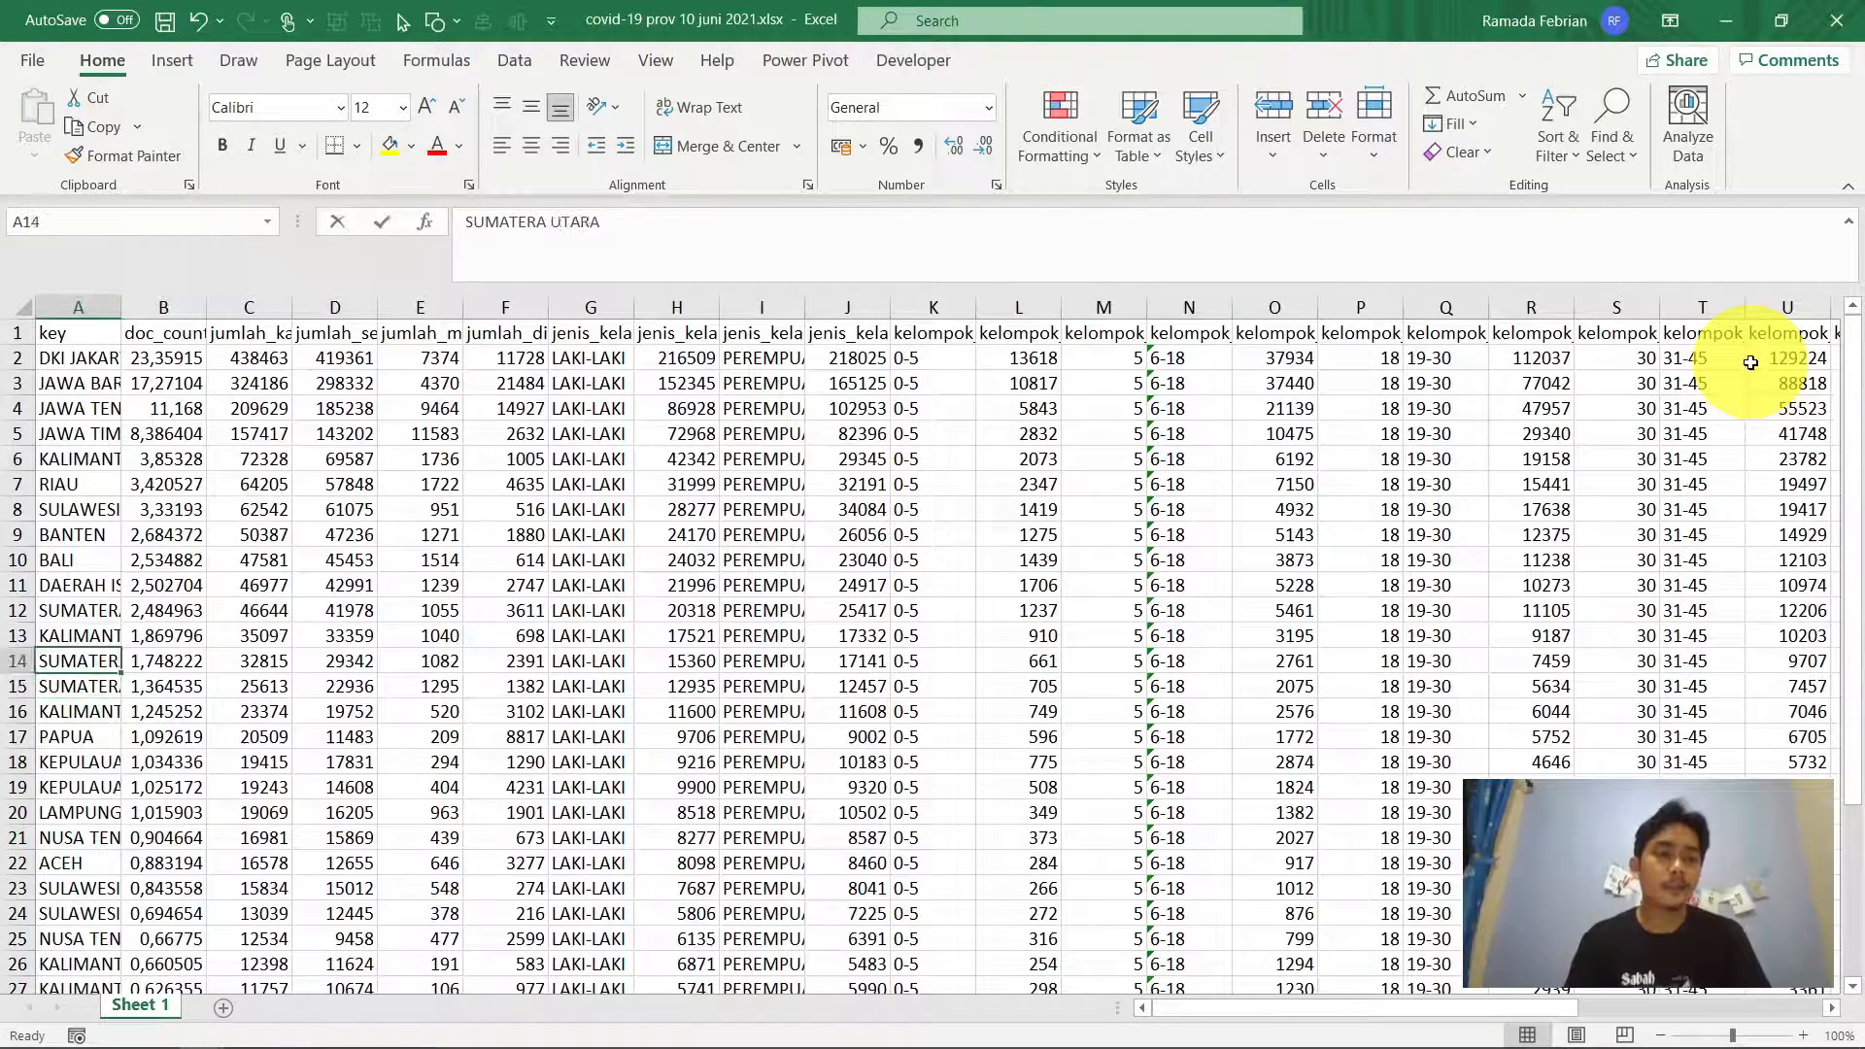
click(516, 248)
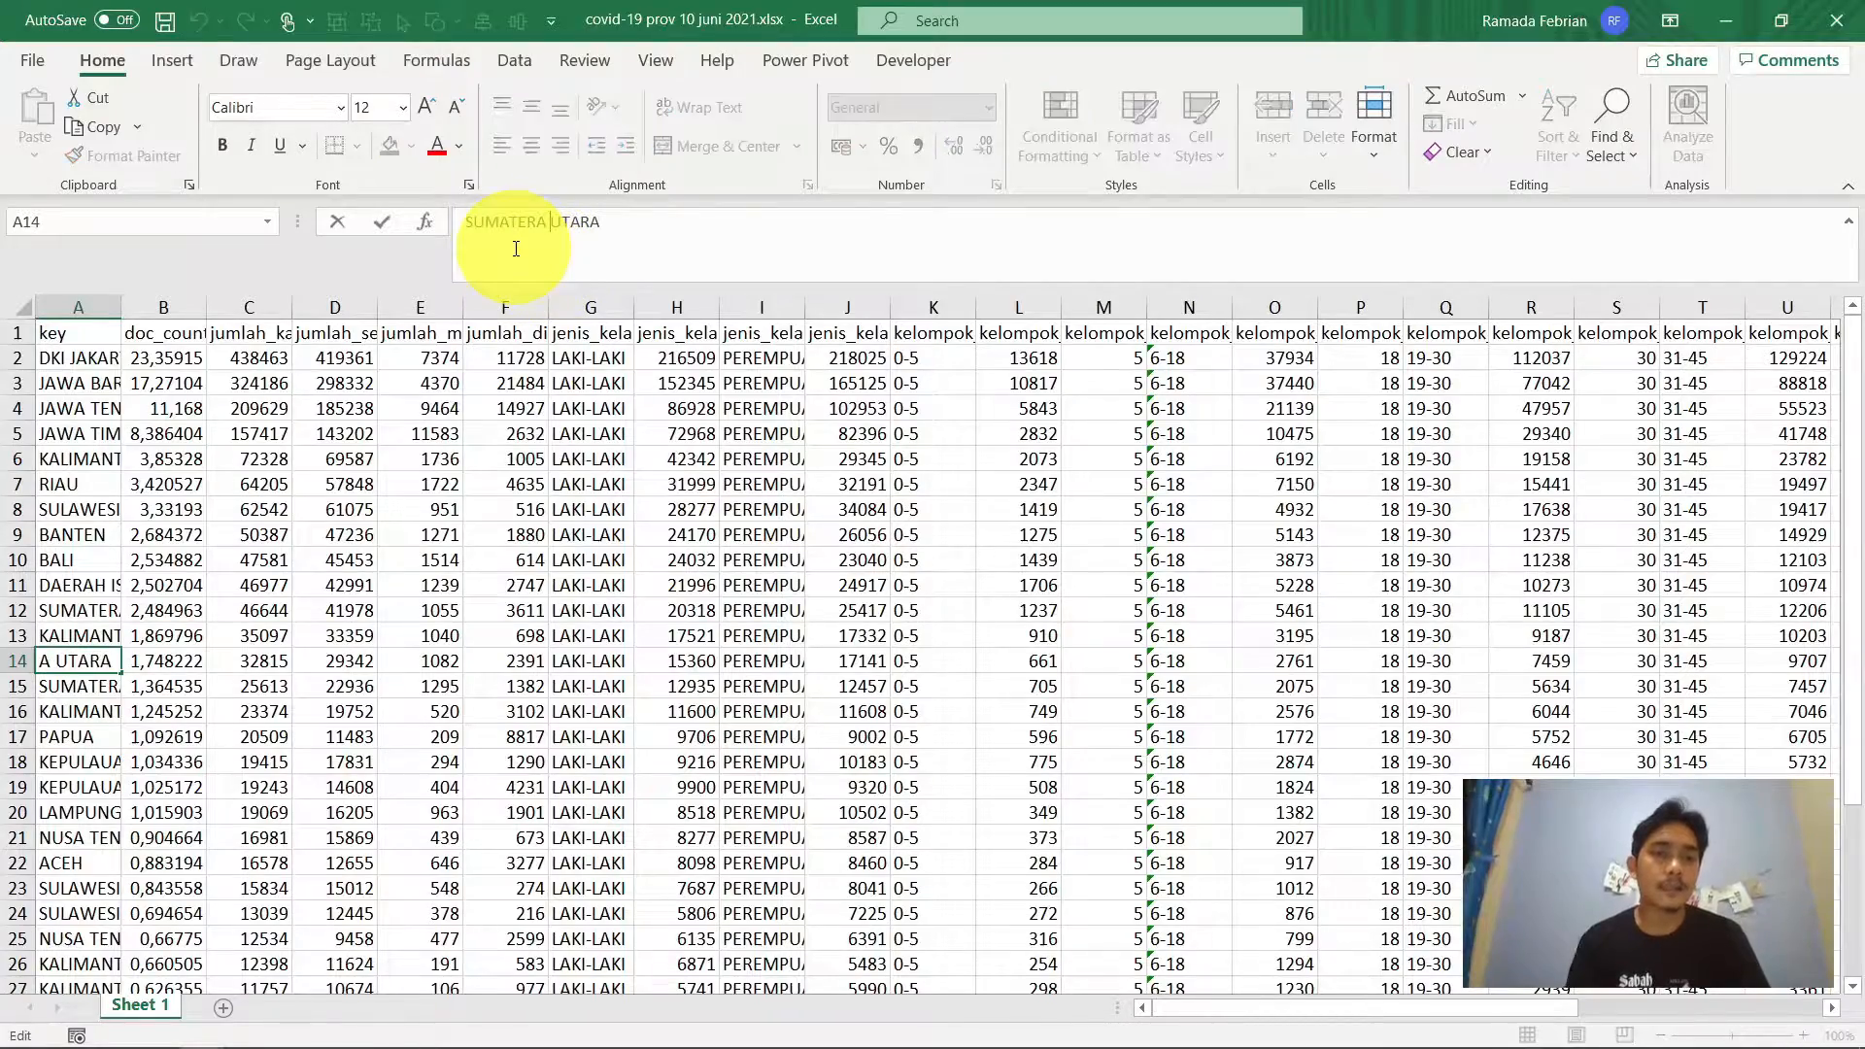
key(Escape)
Replace every SUMATERA with SUMATRA in the province keys in A2:A35 of Sheet 1
key(ctrl+Home)
key(Down)
key(ctrl+shift+Down)
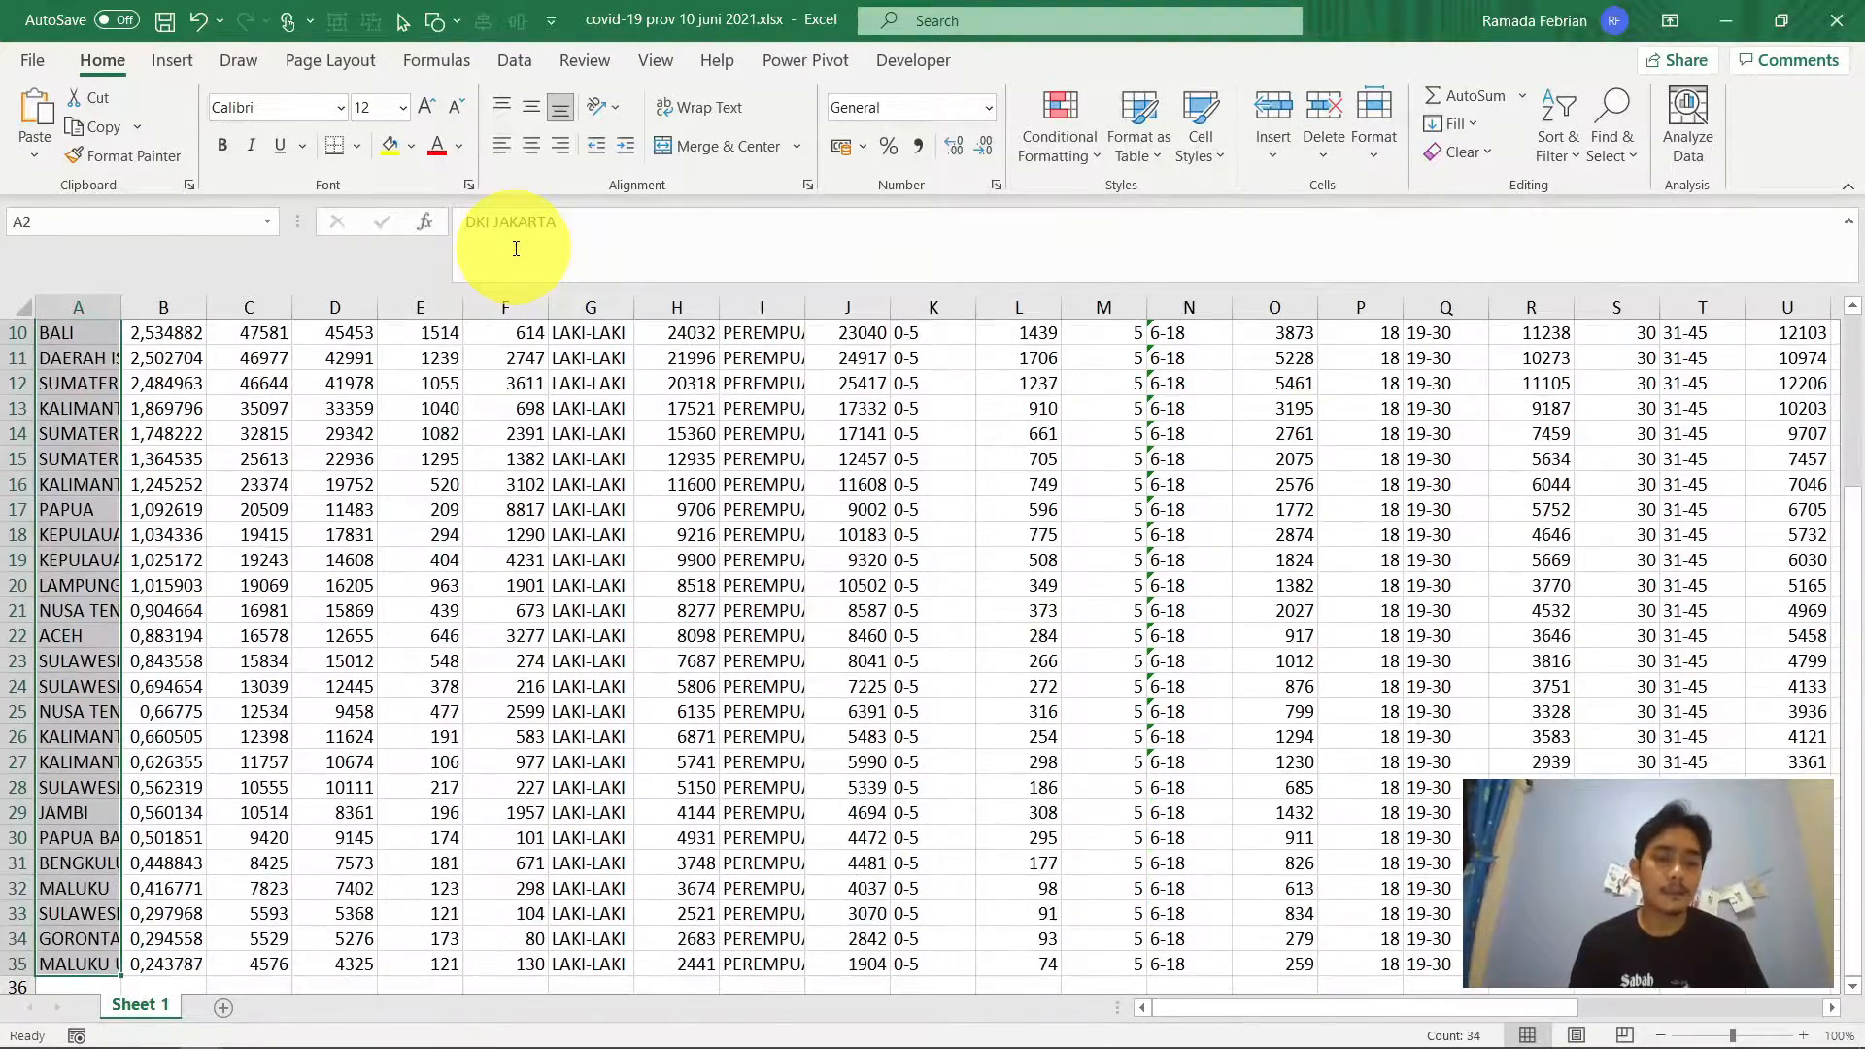
key(ctrl+h)
key(End)
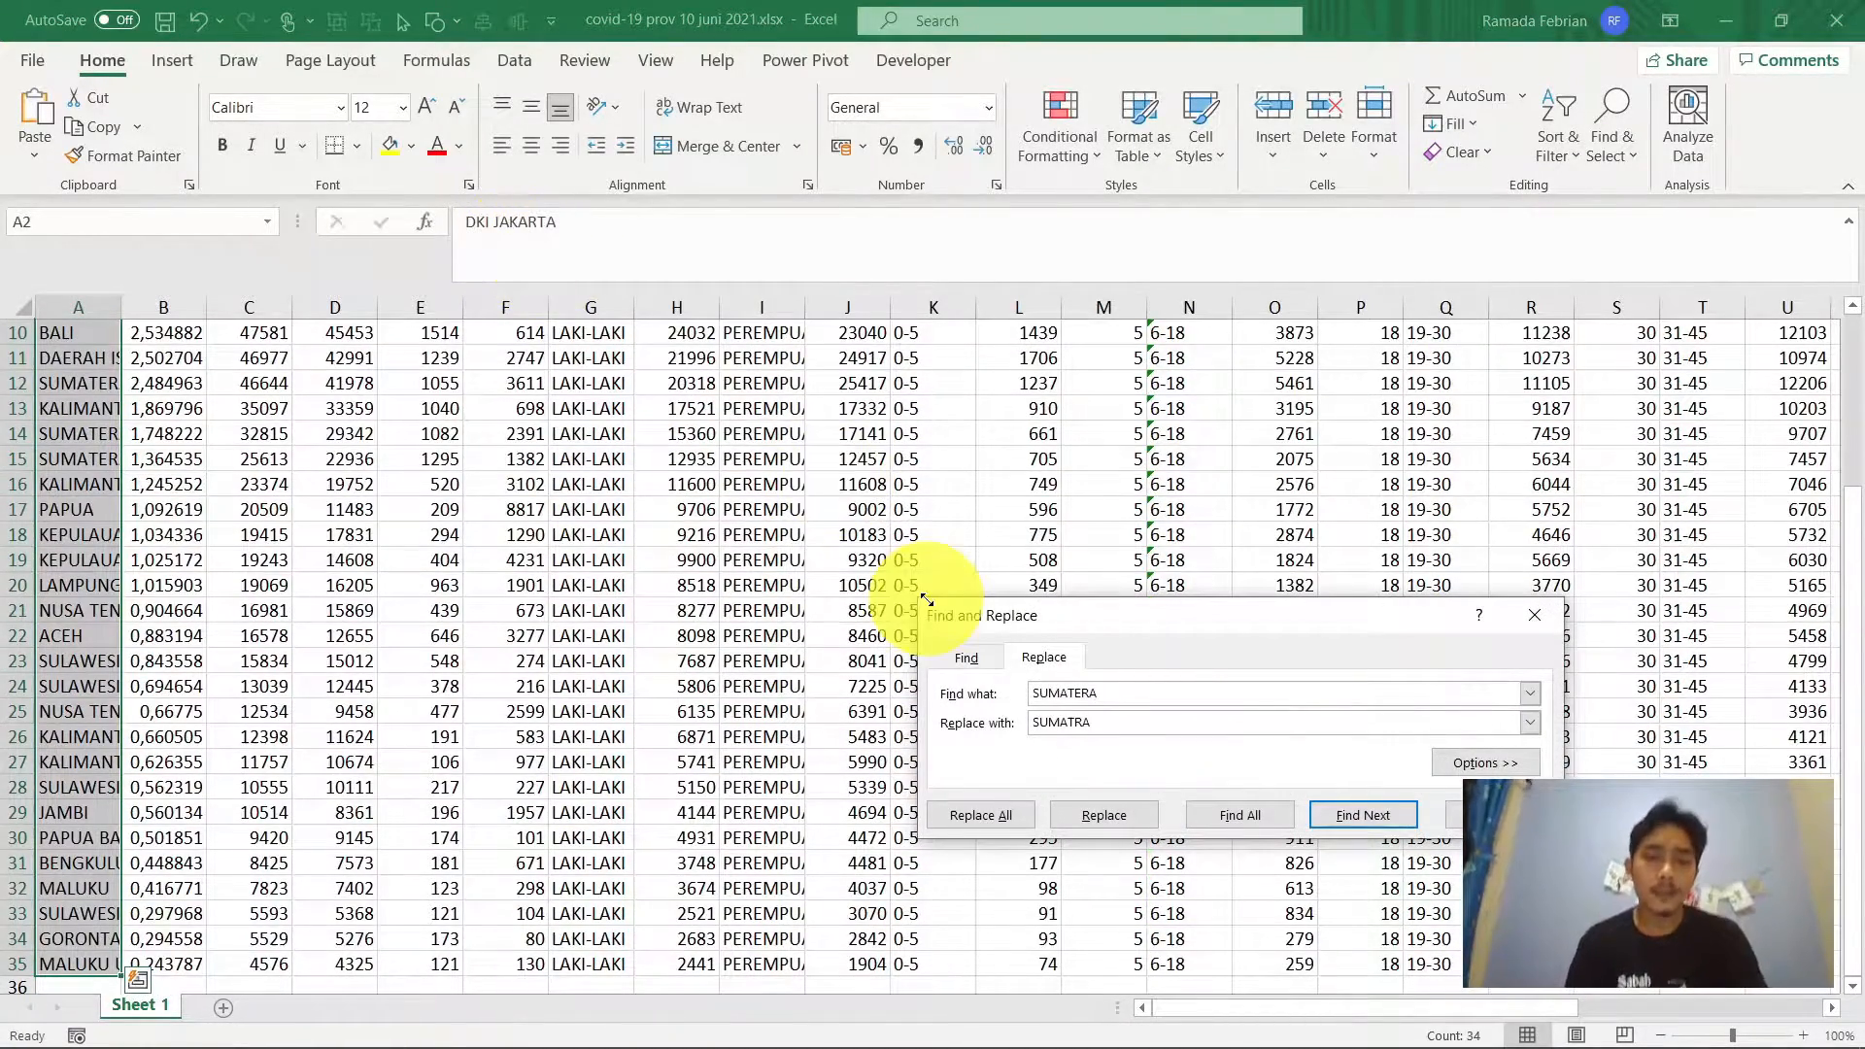
click(1023, 812)
key(Escape)
key(Escape)
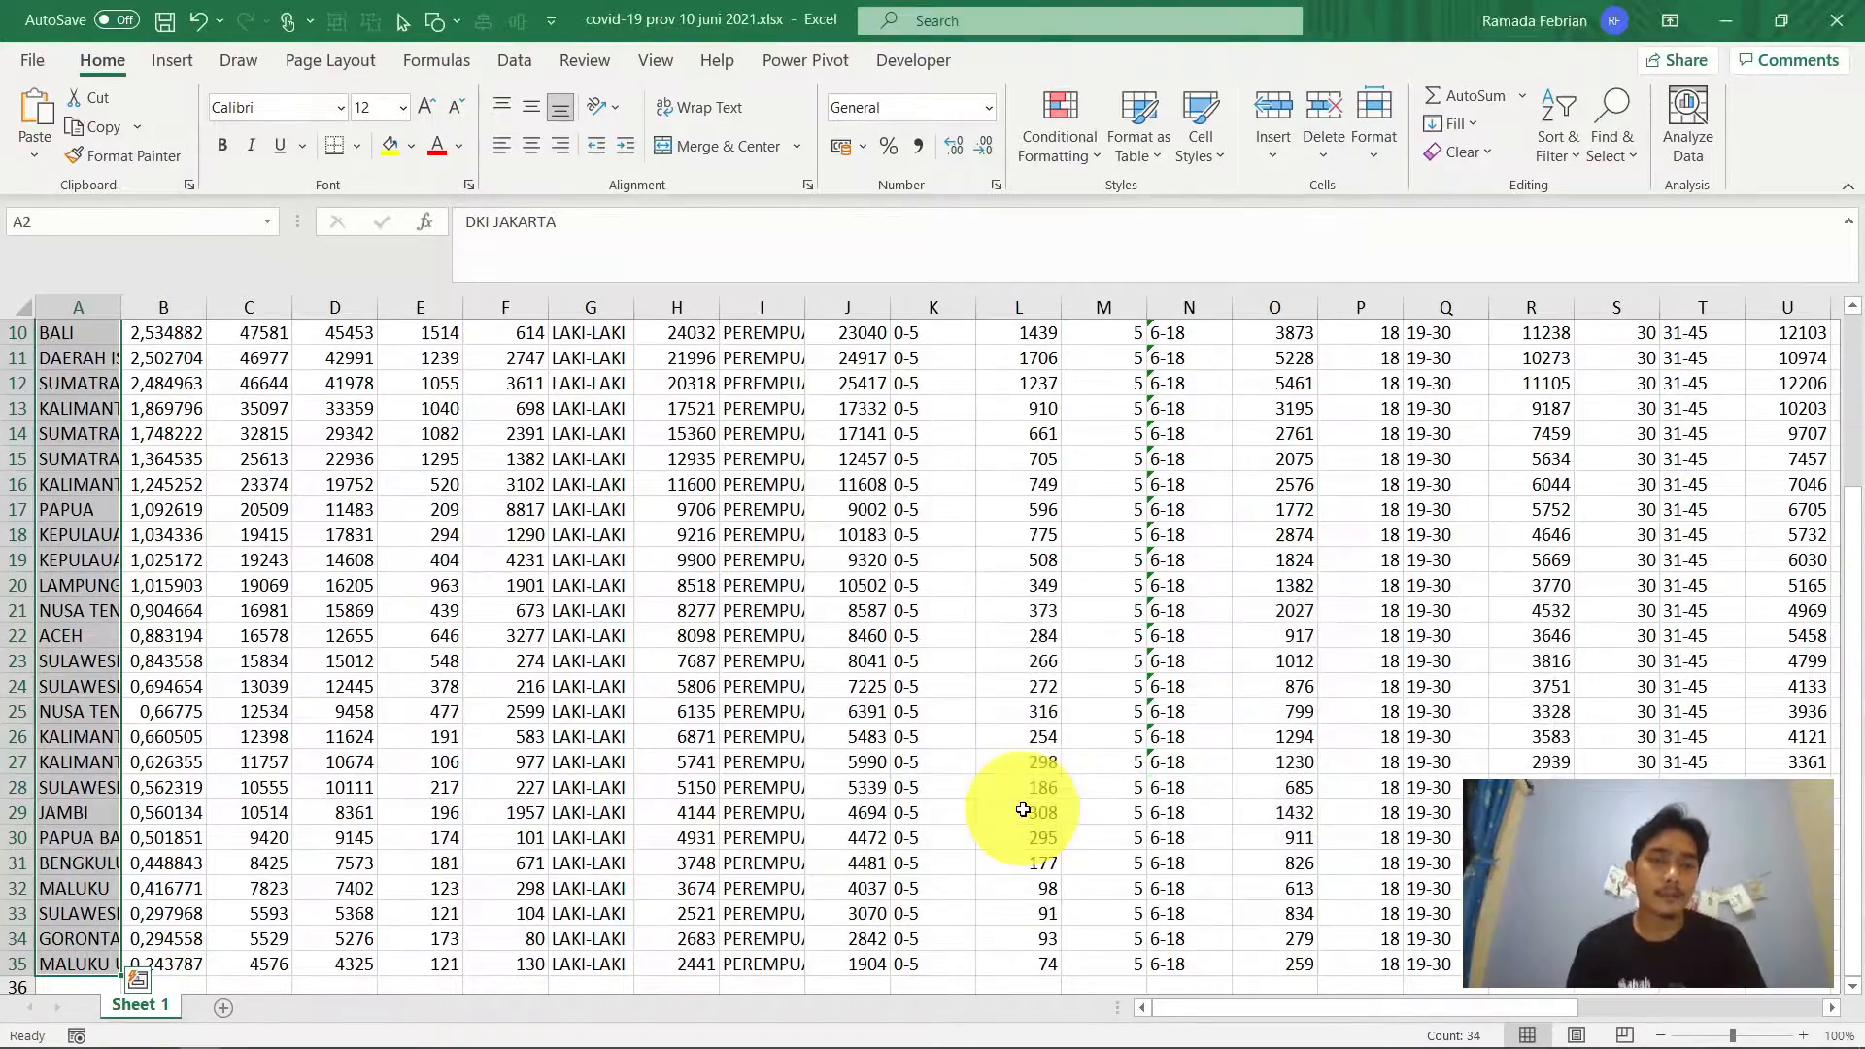
Switch back to profil dasar provinsi covid-19.xlsx and re-enter the error-flagged Sumatra formulas in O3 and O9
key(alt+Tab)
key(ctrl+Right)
key(ctrl+Down)
key(ctrl+Up)
key(Down)
key(Down)
key(Down)
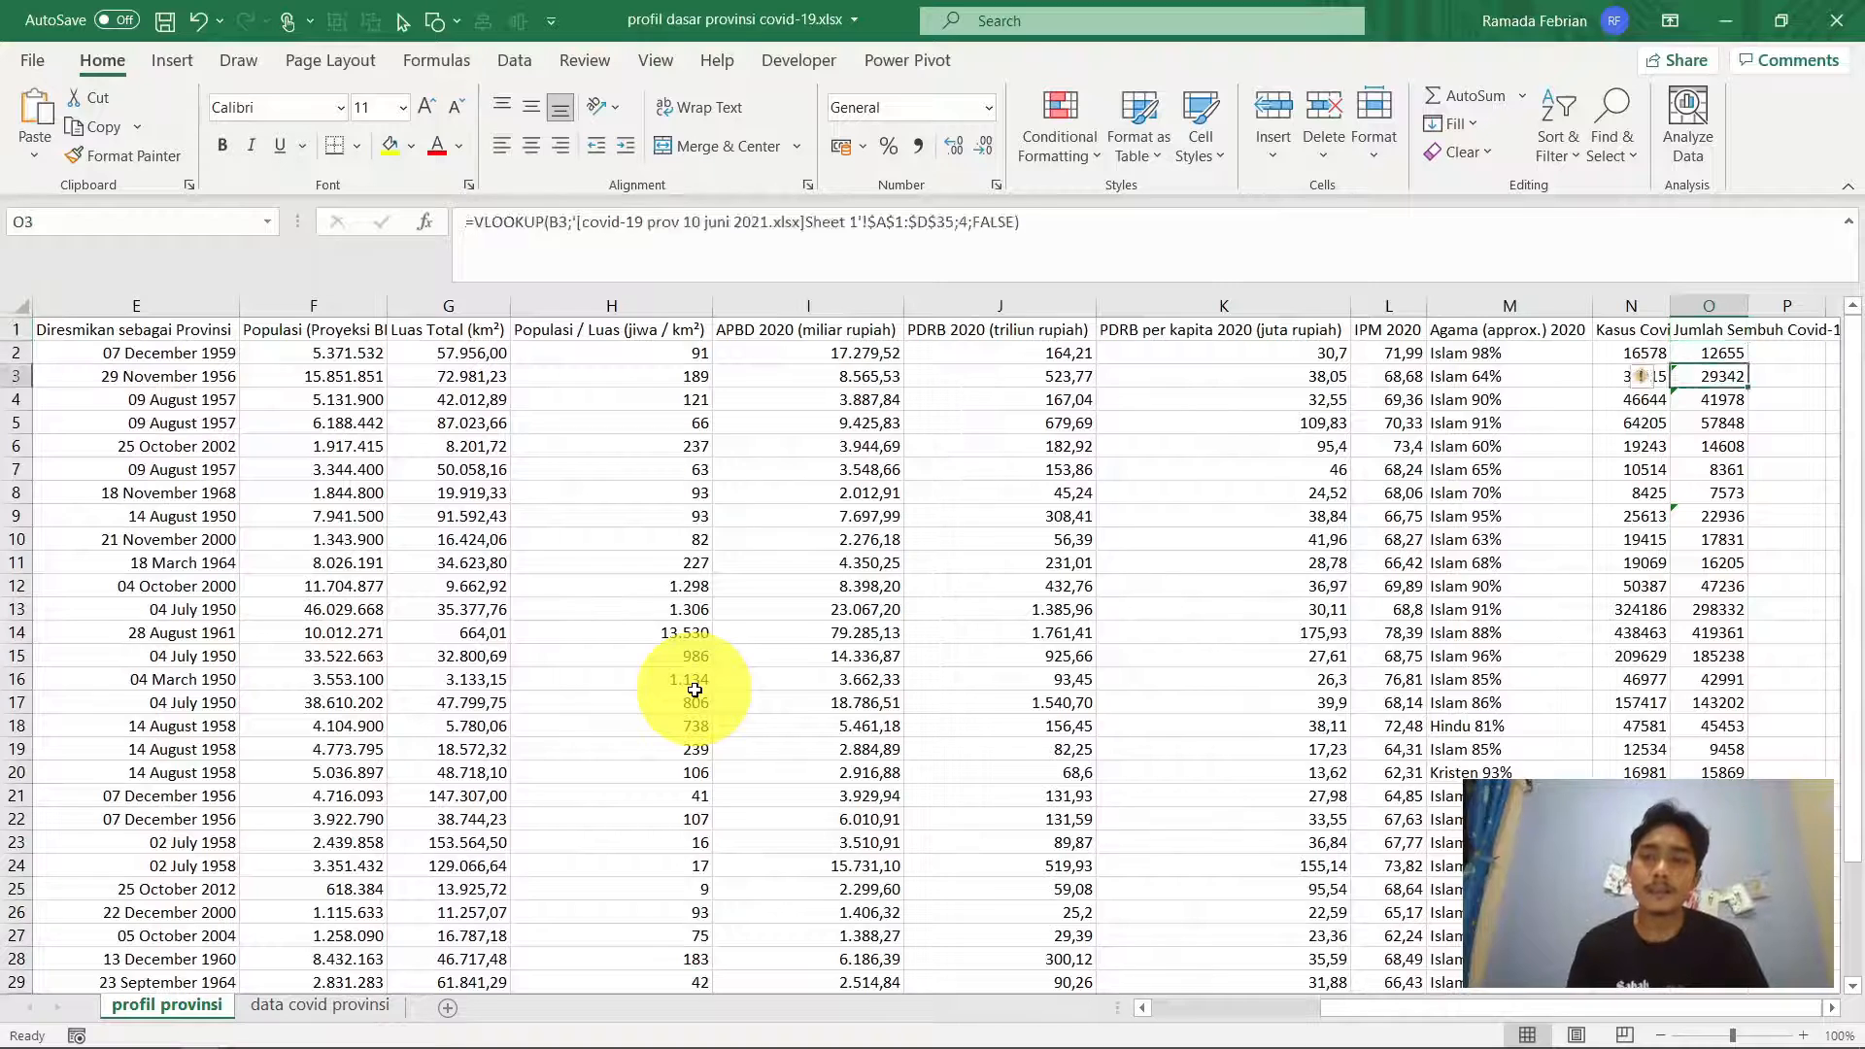
click(1303, 230)
click(1303, 230)
key(Return)
key(Down)
key(Down)
key(Down)
key(Down)
click(1303, 229)
key(Return)
key(Down)
key(ctrl+Up)
key(Down)
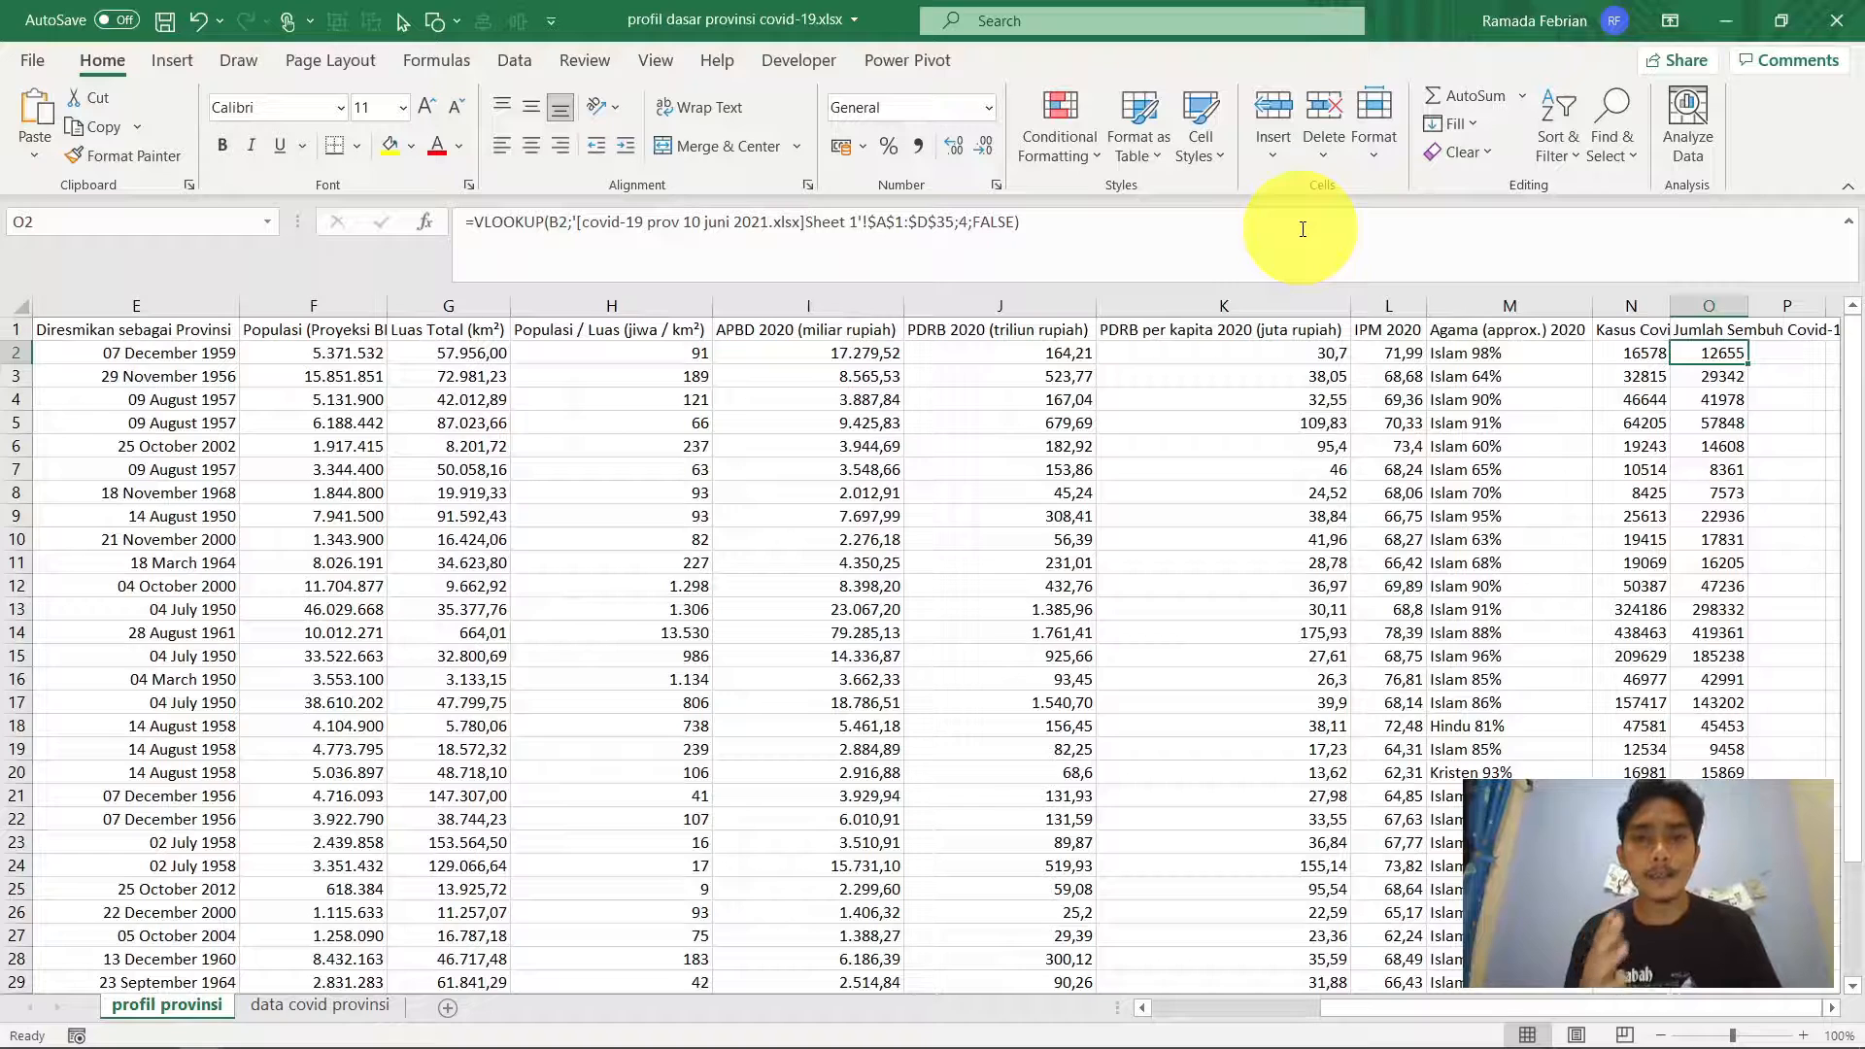
Review the source workbook, the Provinsi lookup column, and the filled Kasus Covid-19 and Jumlah Sembuh Covid-19 columns
key(Up)
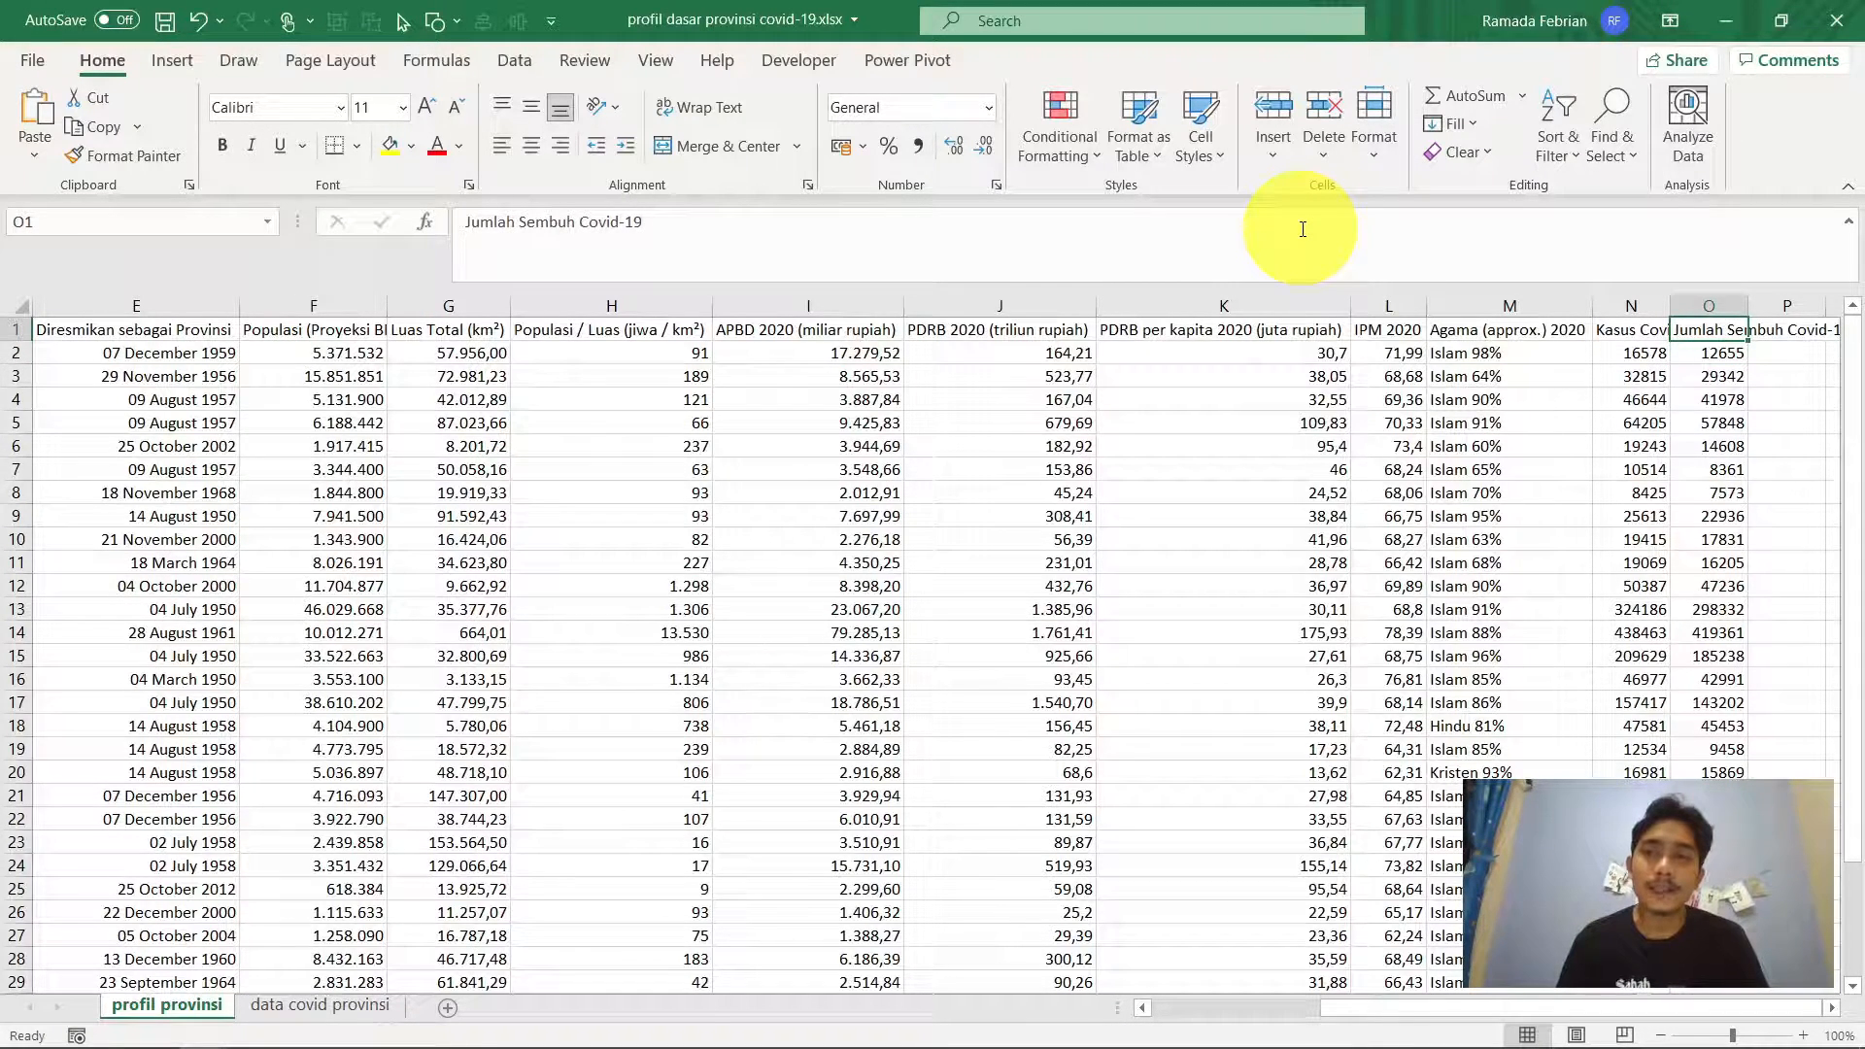
key(Home)
key(alt+Tab)
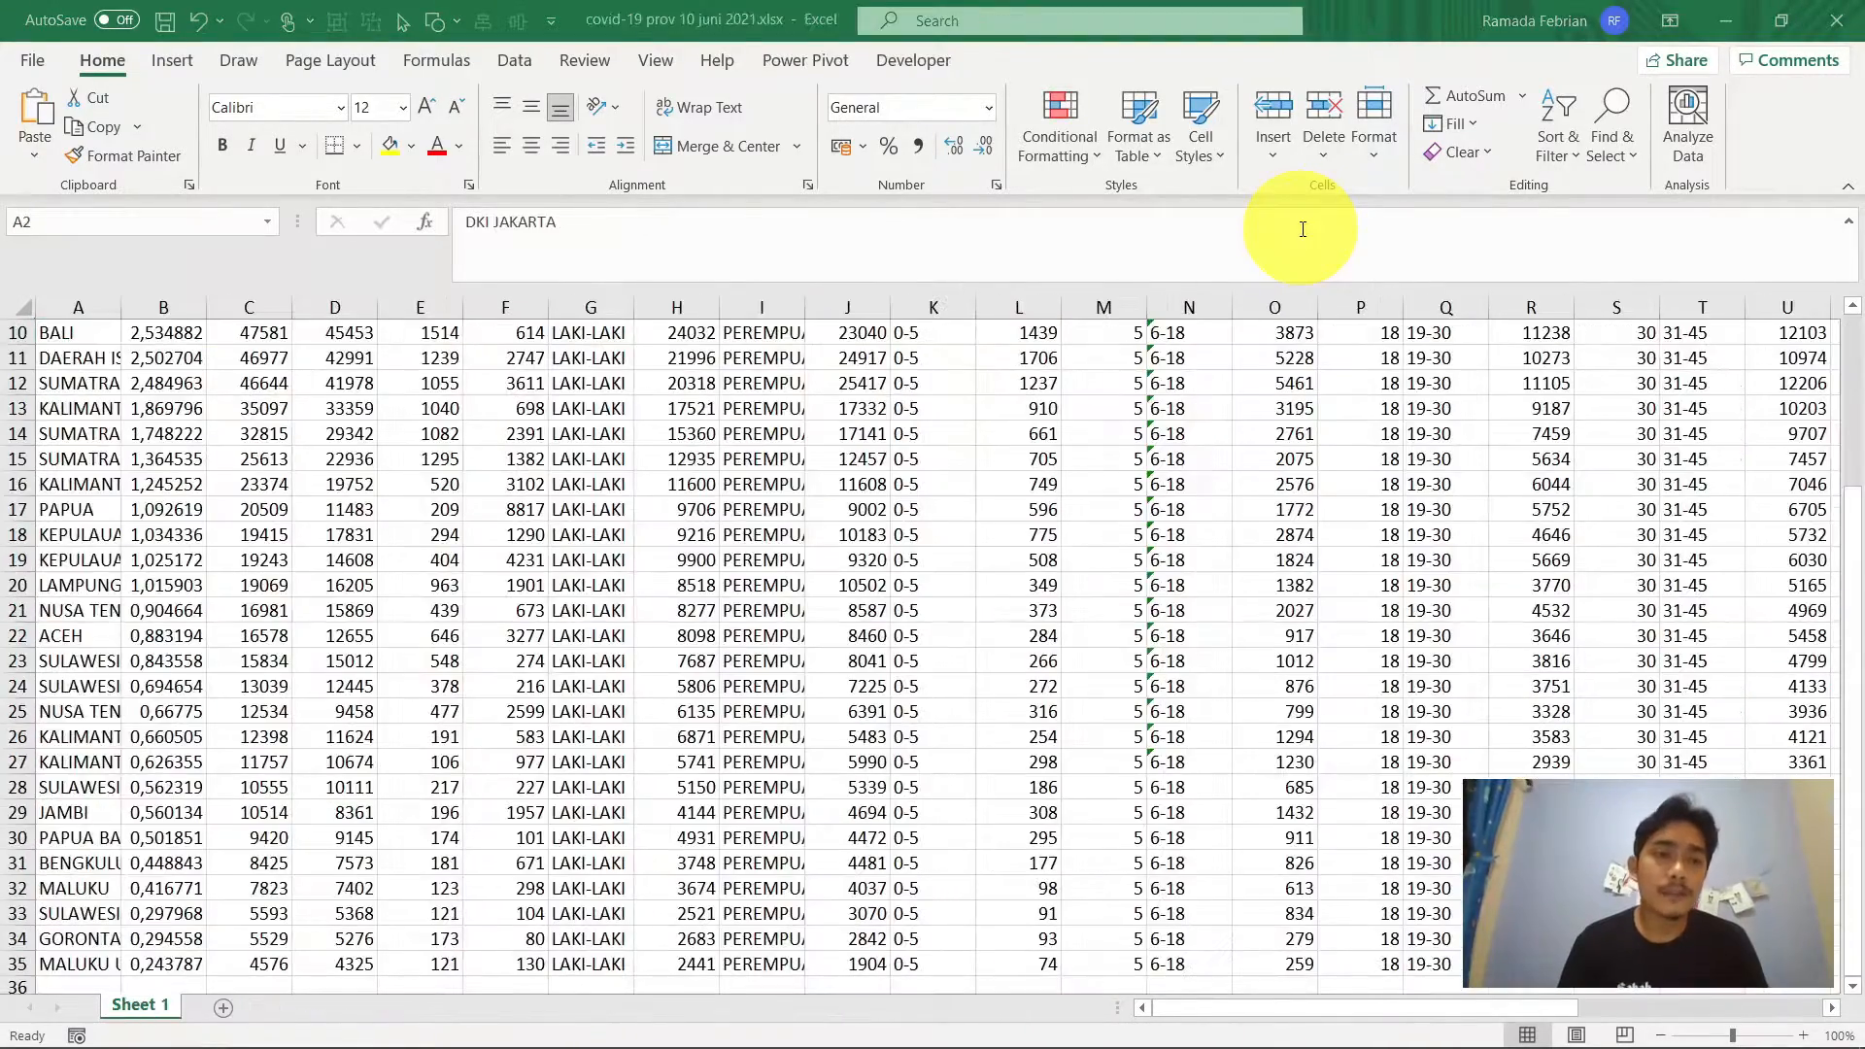
scroll(470, 562, up, 3)
click(660, 455)
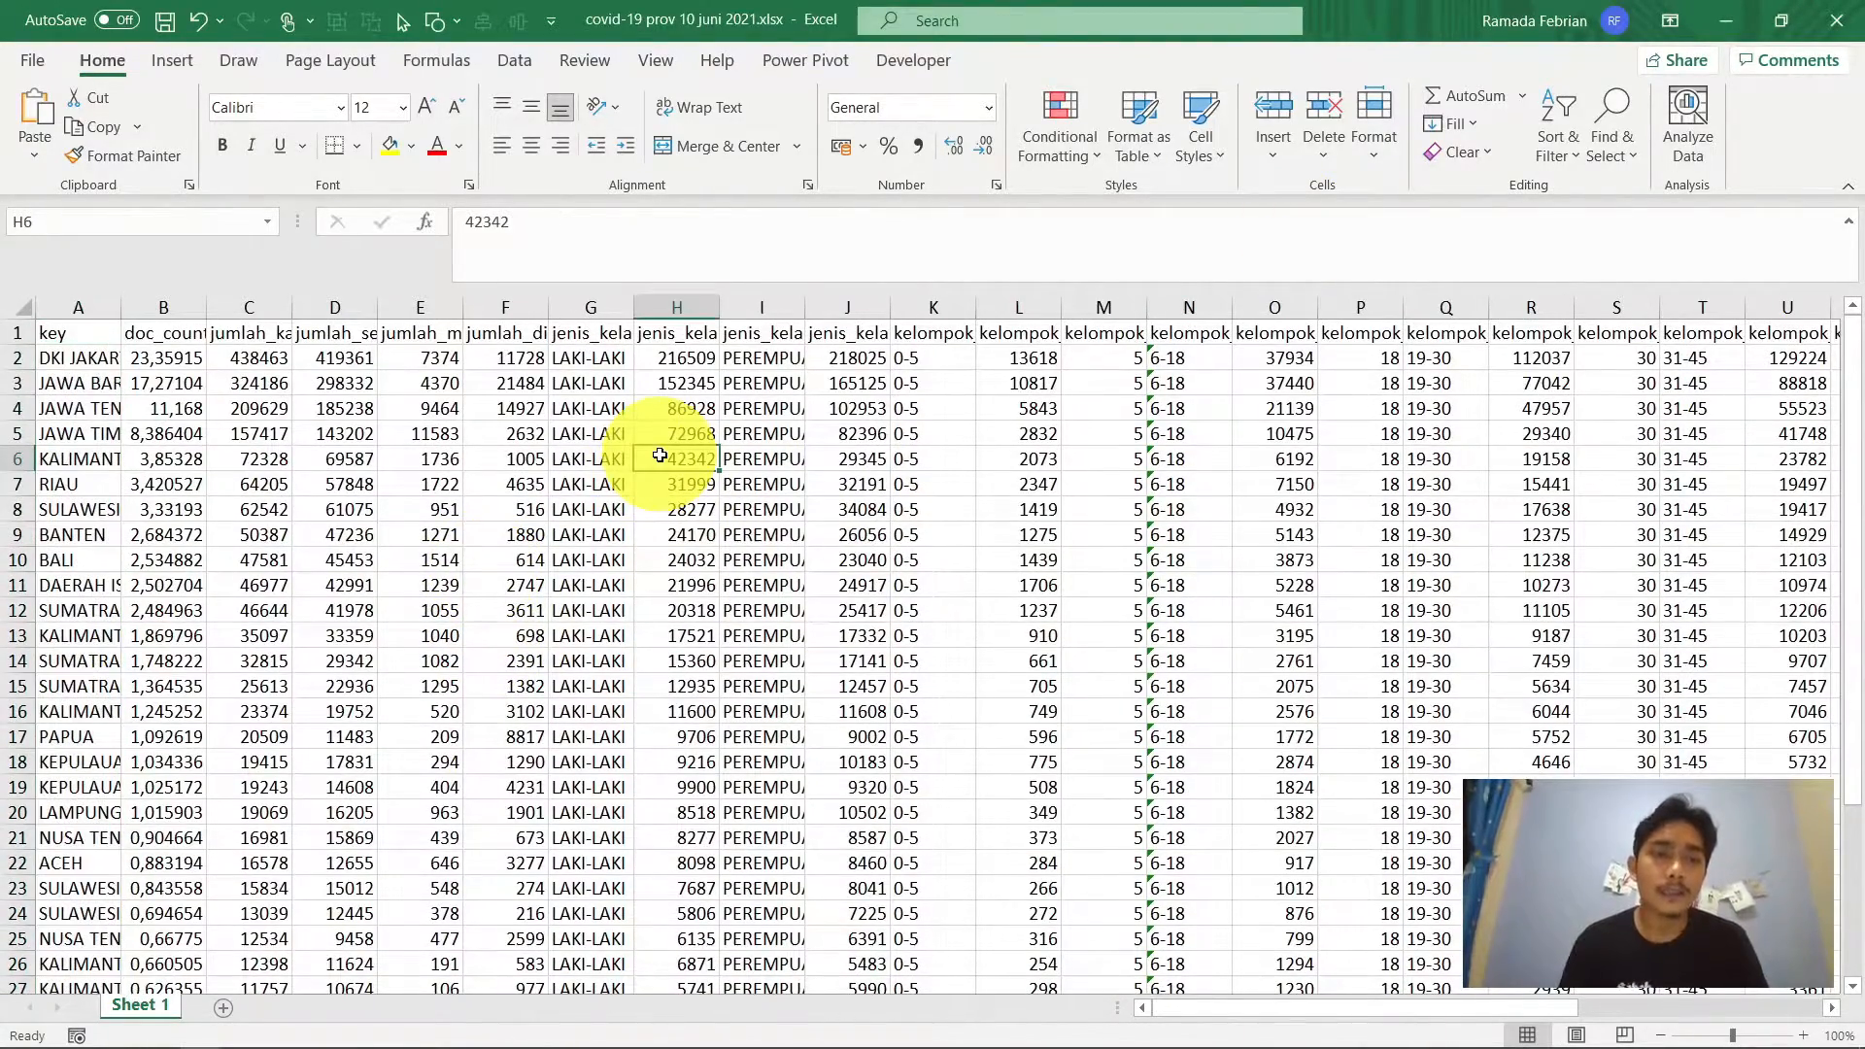
key(alt+Tab)
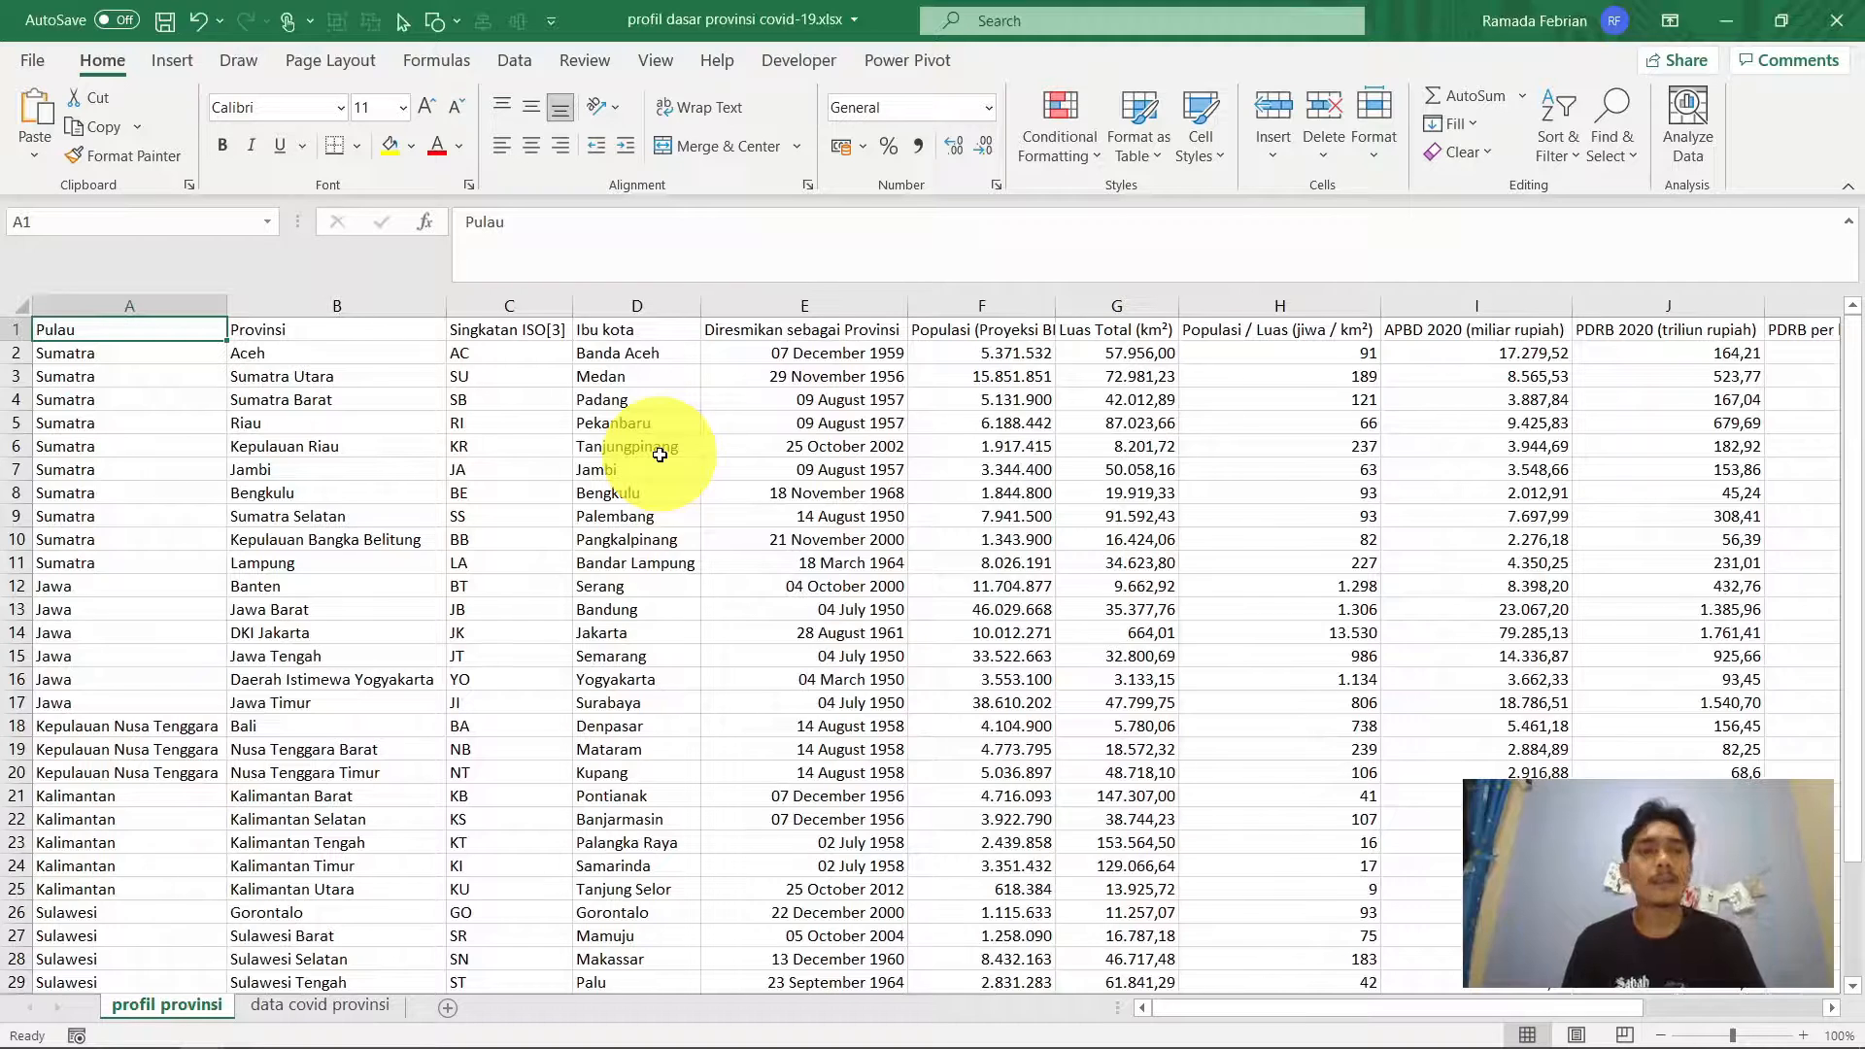
key(Right)
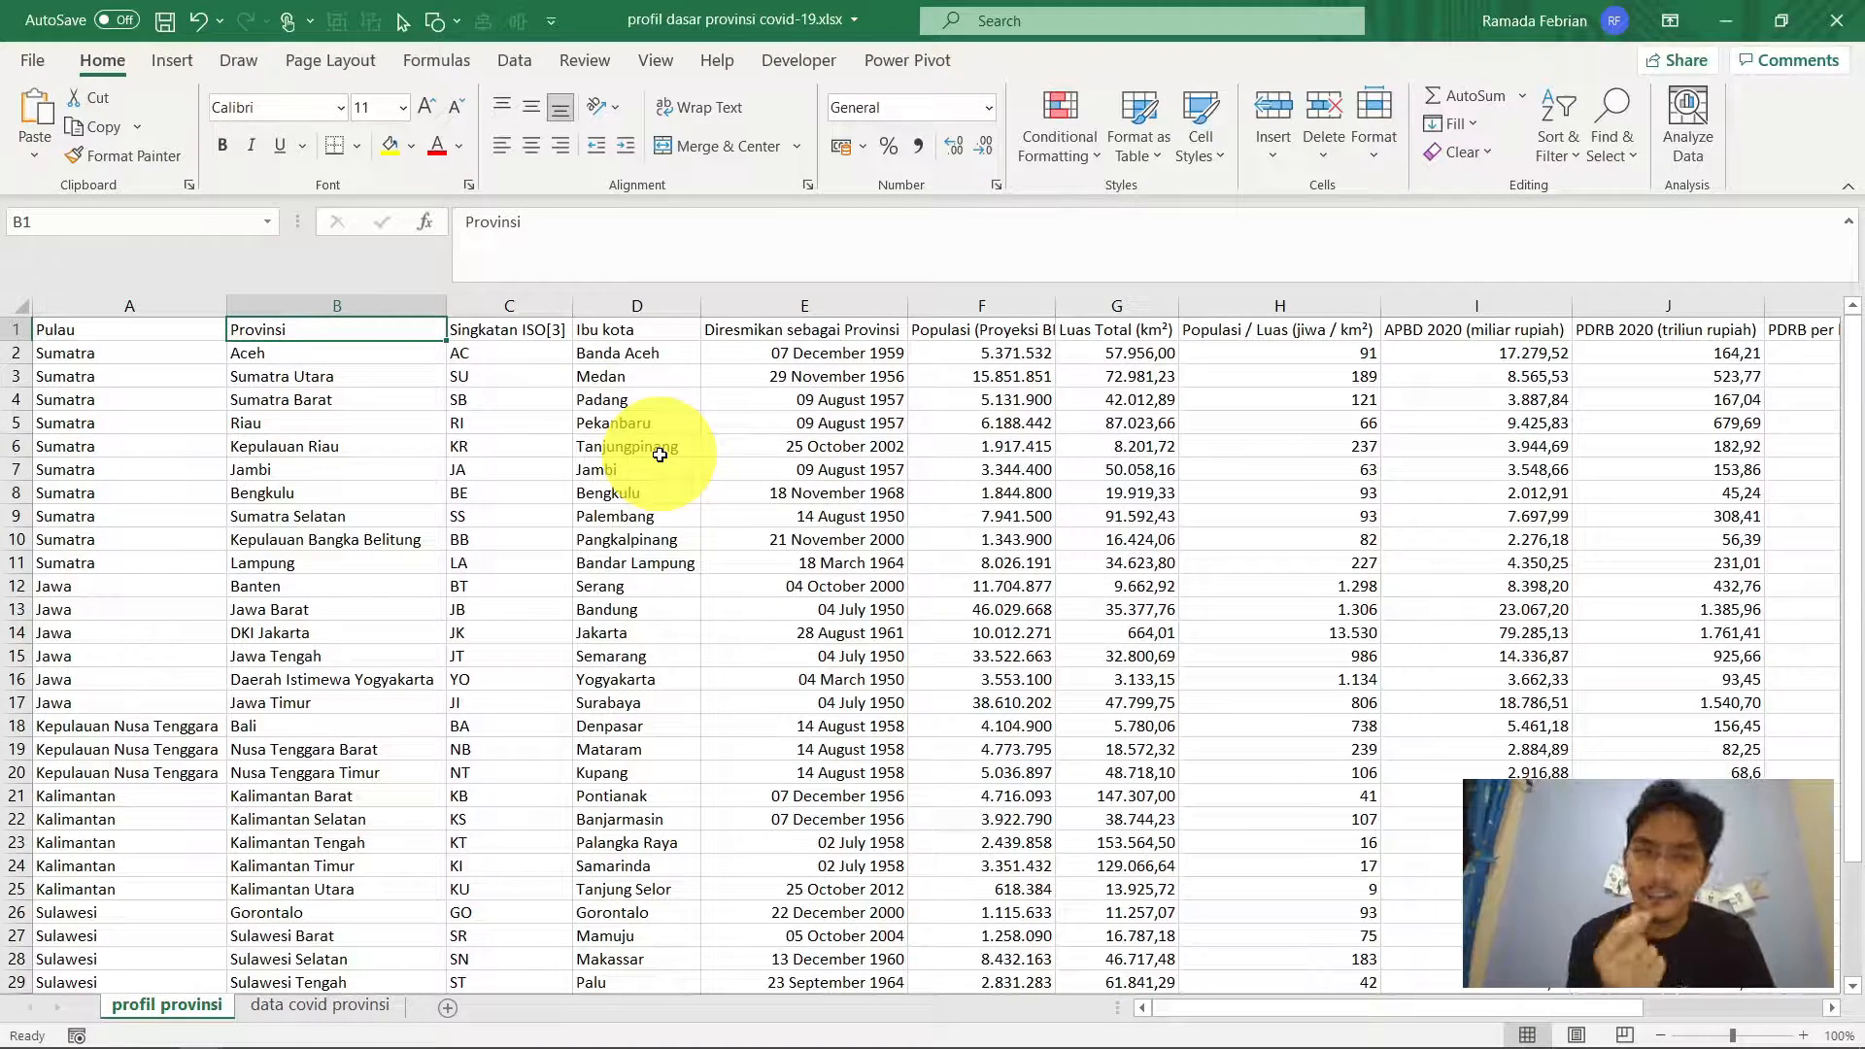
key(ctrl+Right)
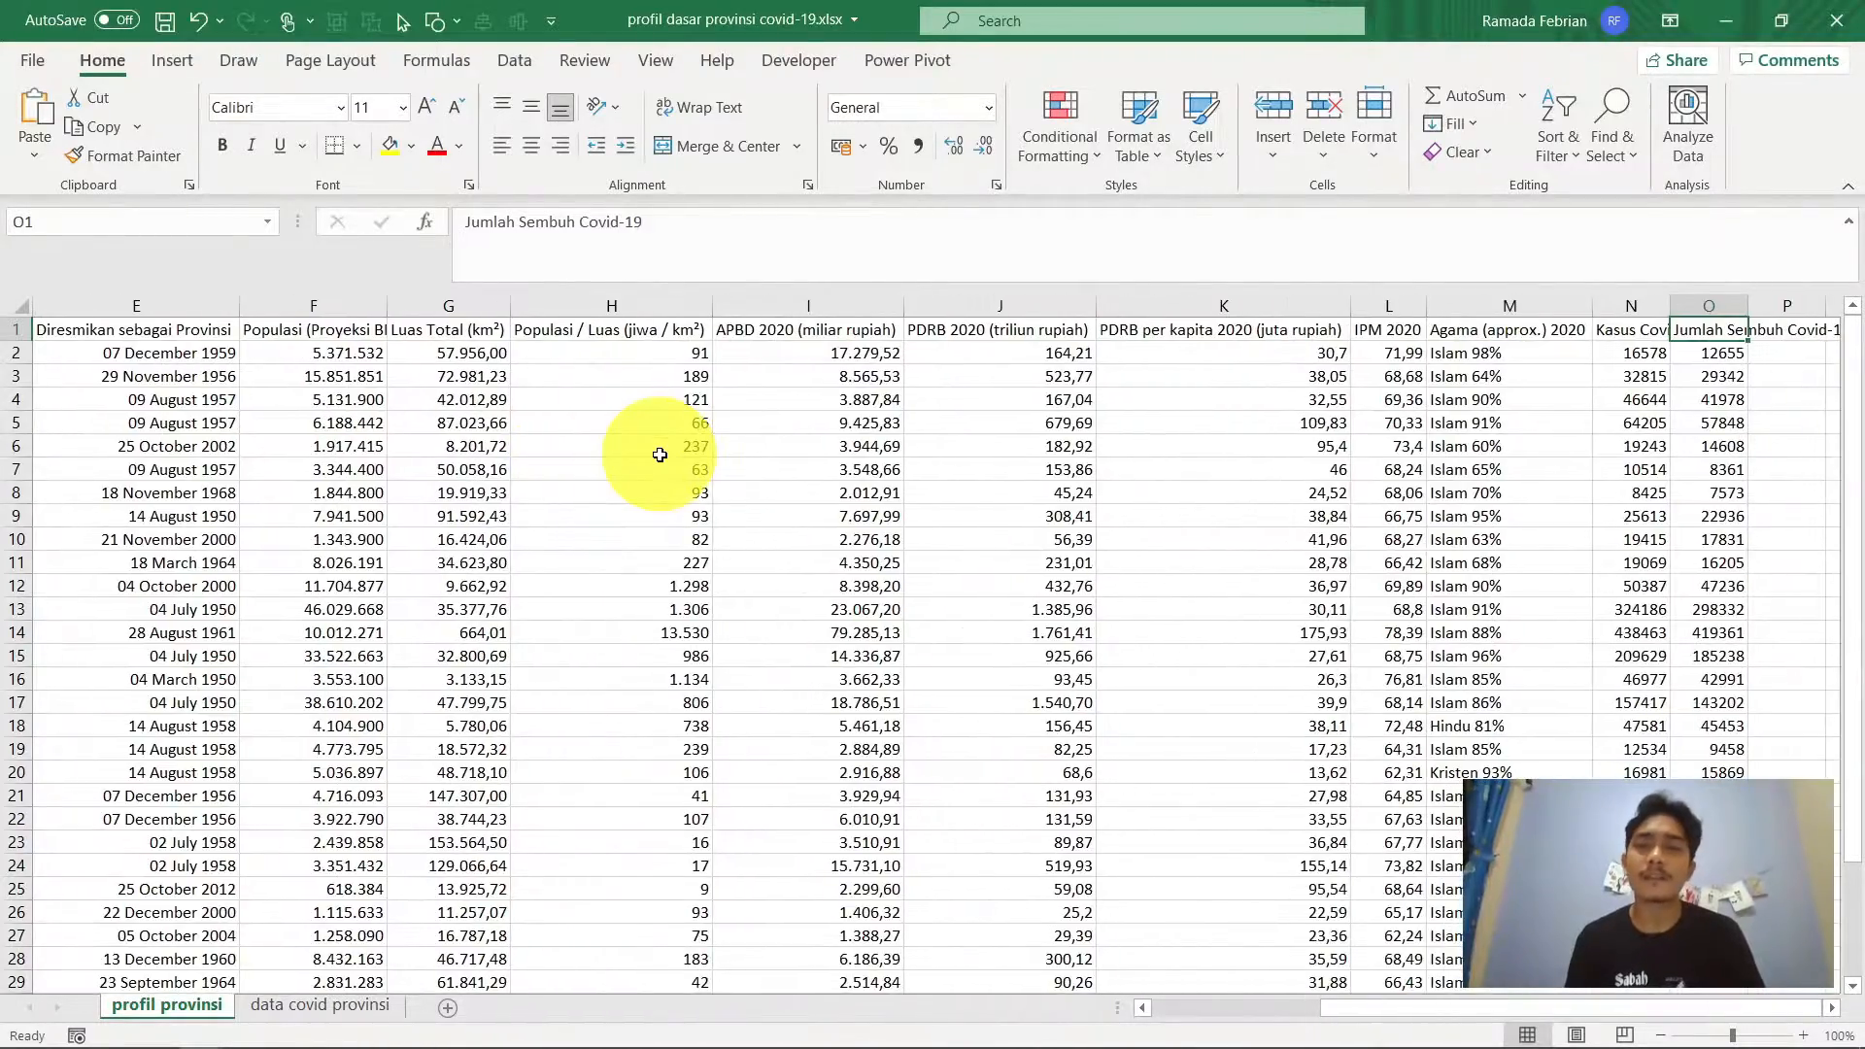
key(ctrl+Left)
key(Right)
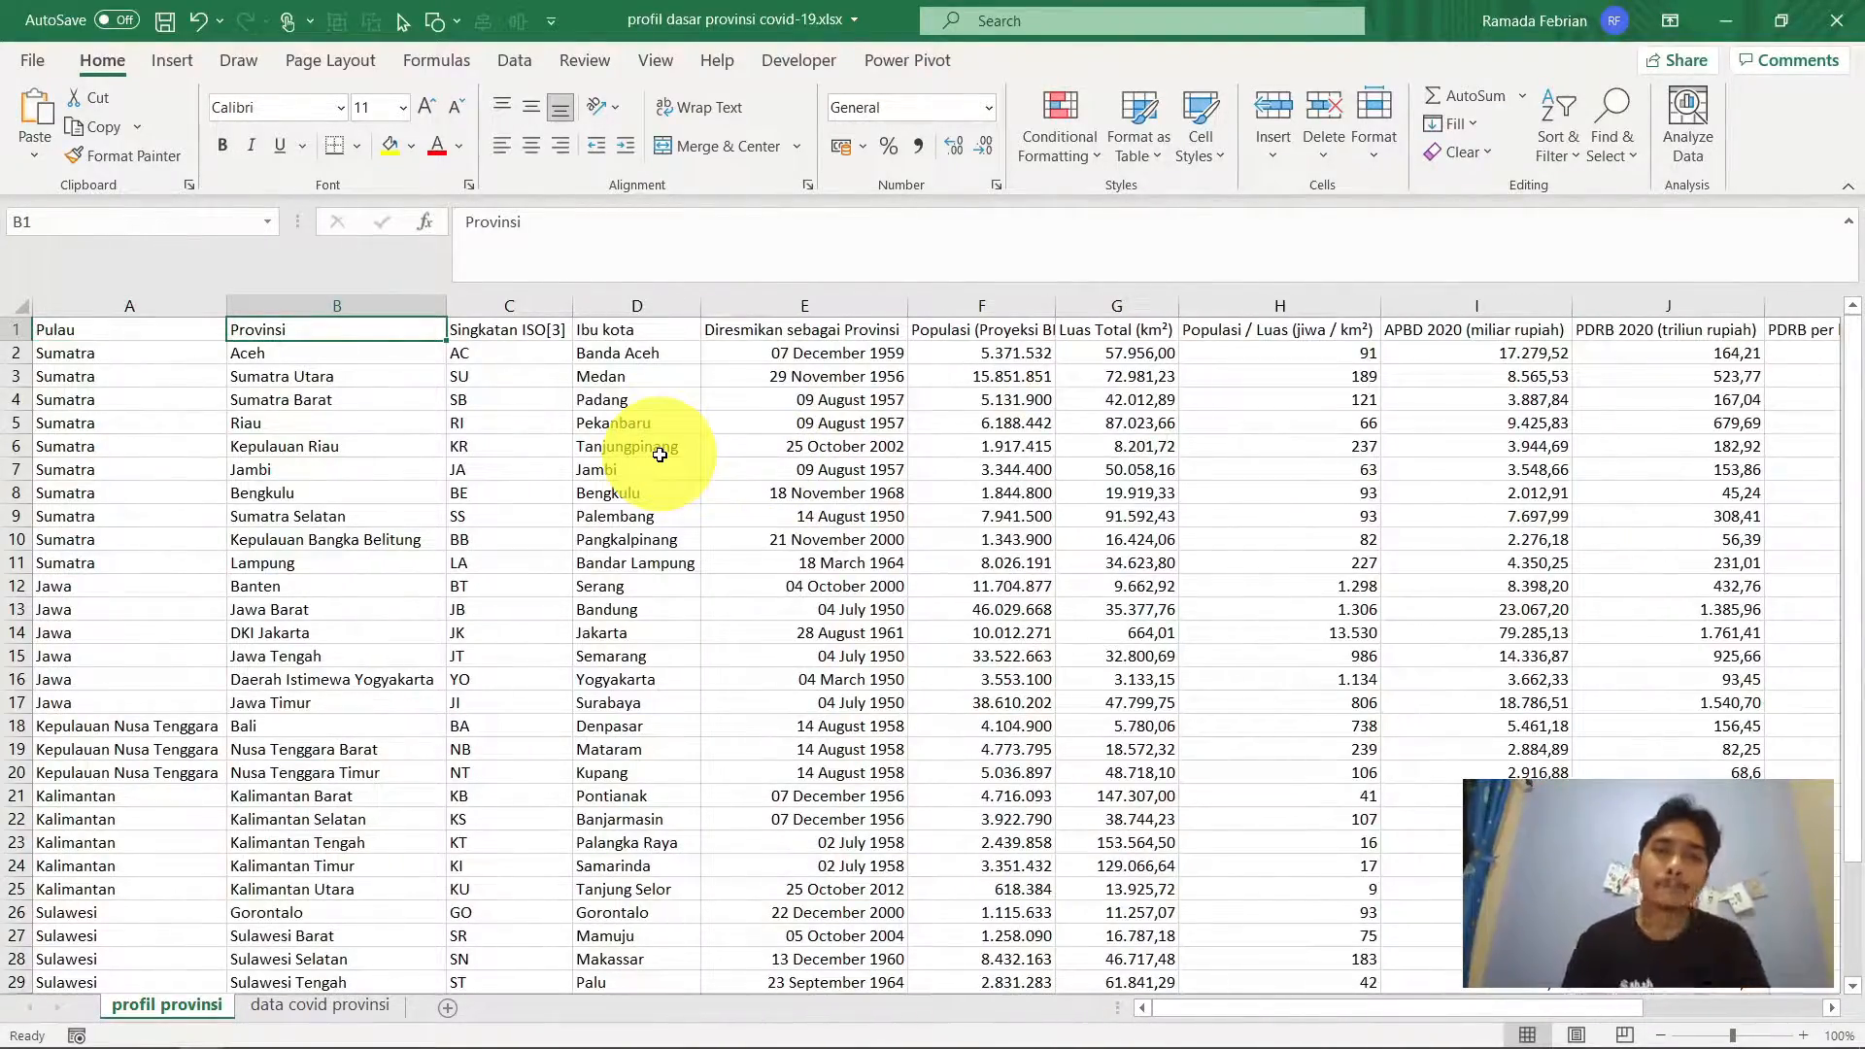
key(ctrl+Right)
key(Left)
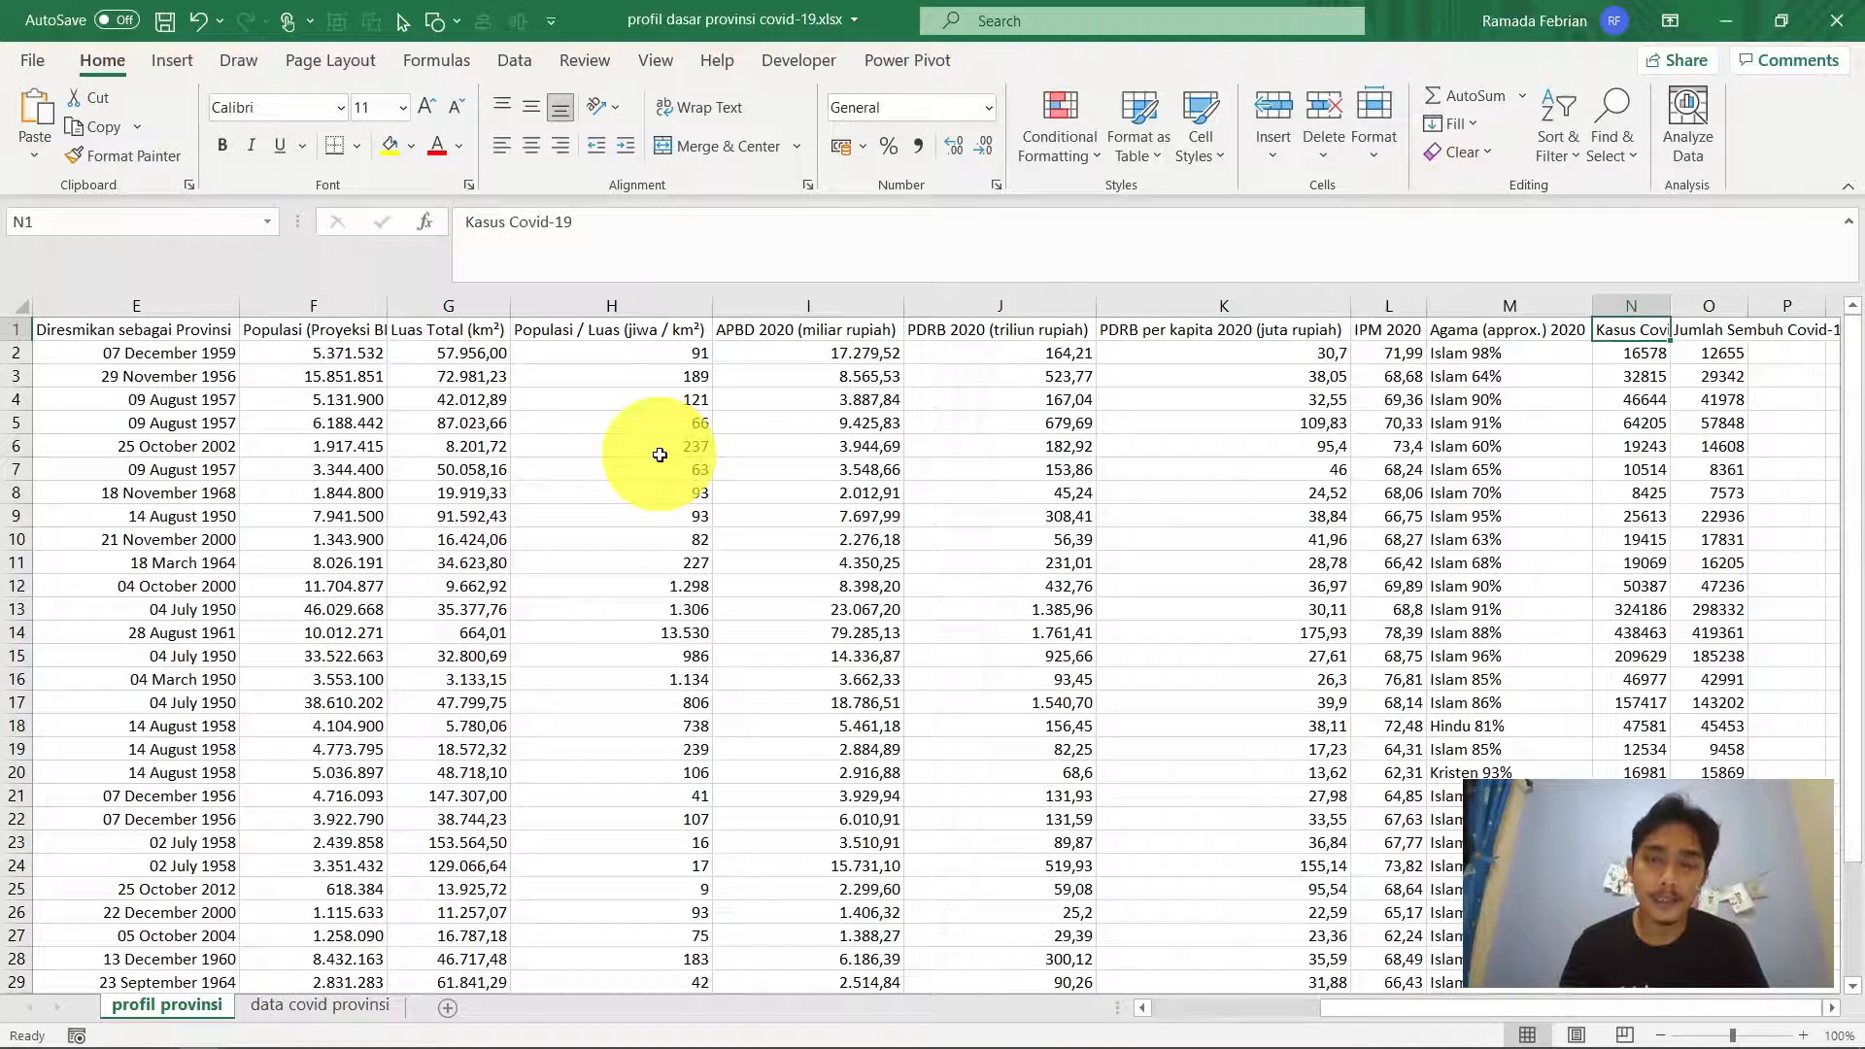
key(Right)
key(Right)
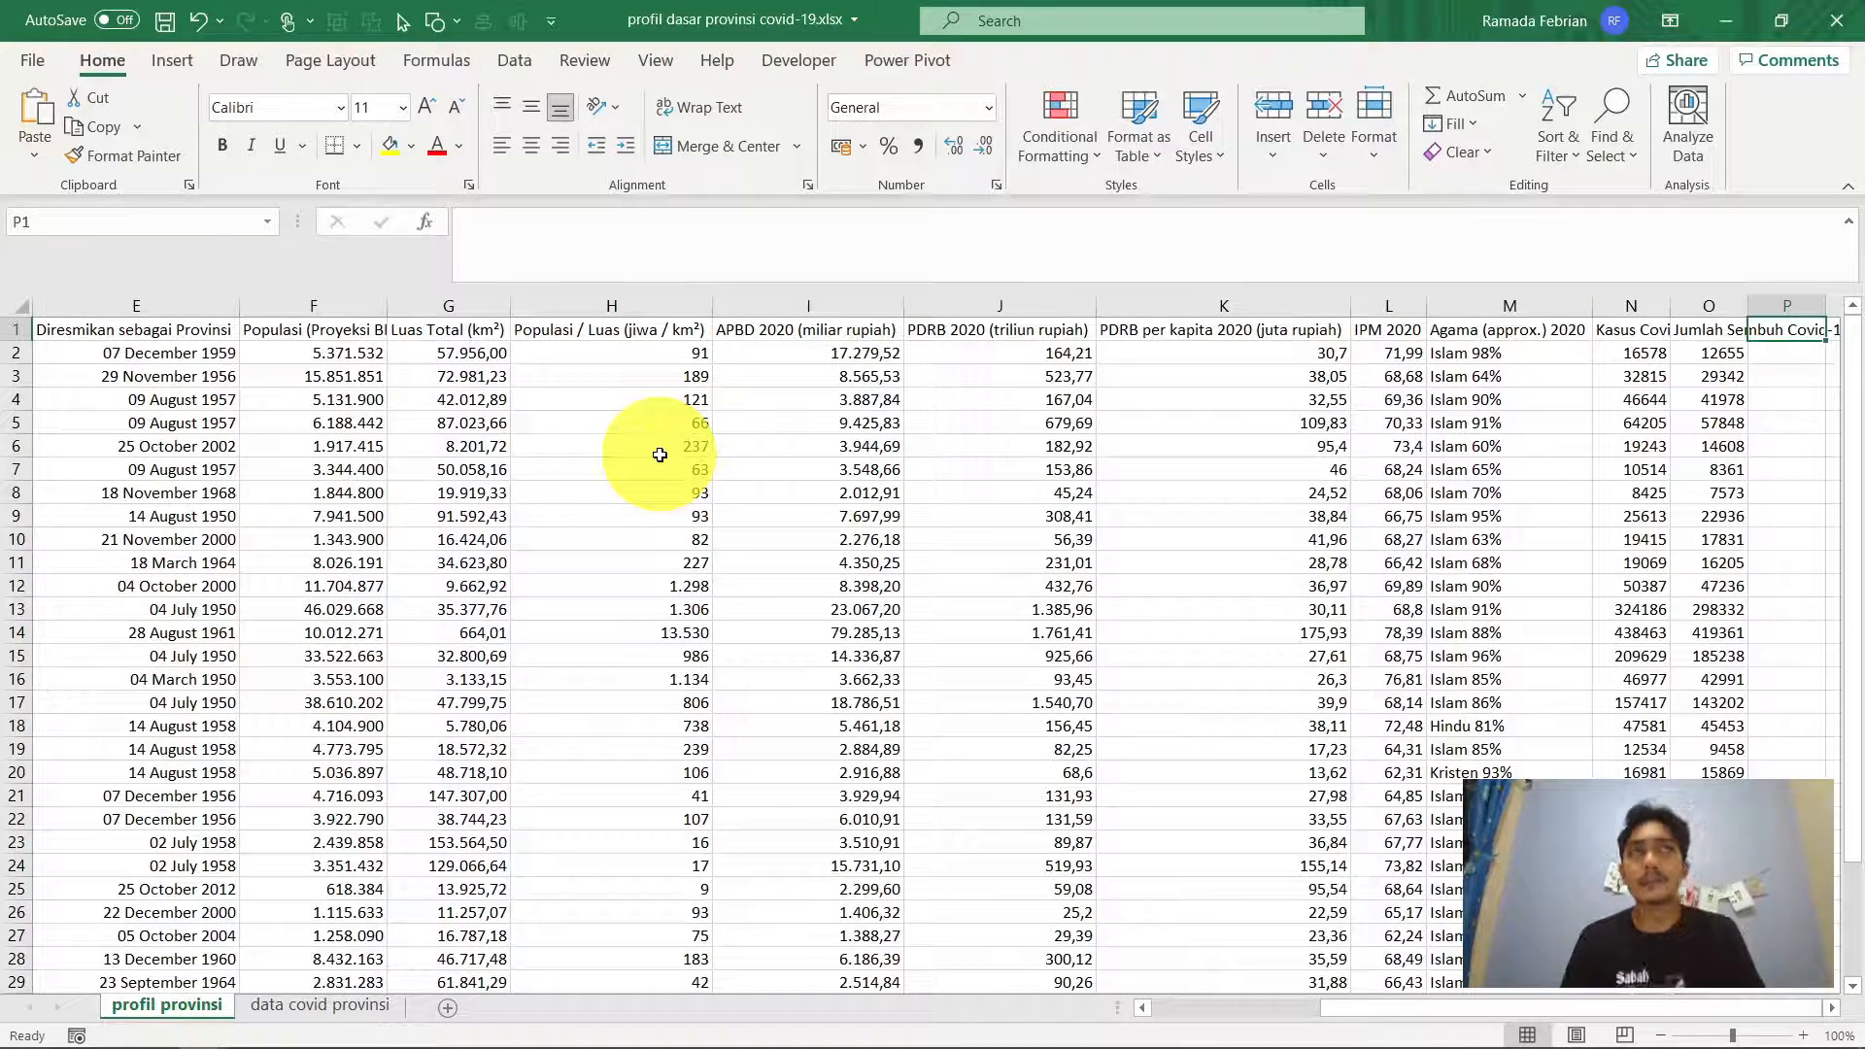